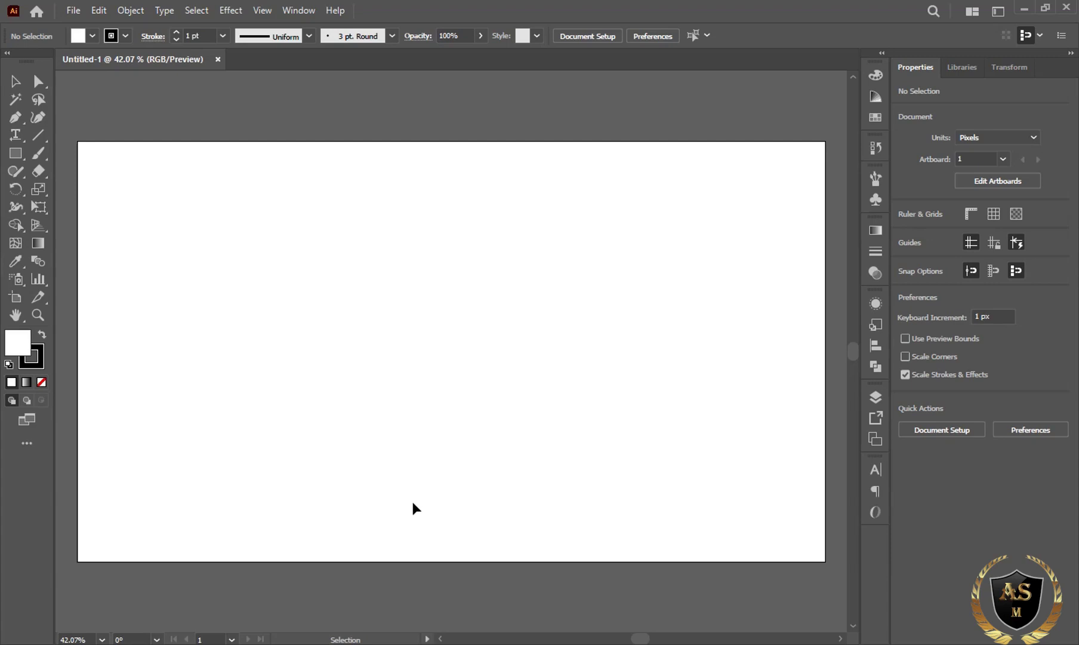
Open IMG_20230817_183432 and scale the photo down to about 730 × 974 px on the artboard
{"action": "key", "text": "ctrl+o"}
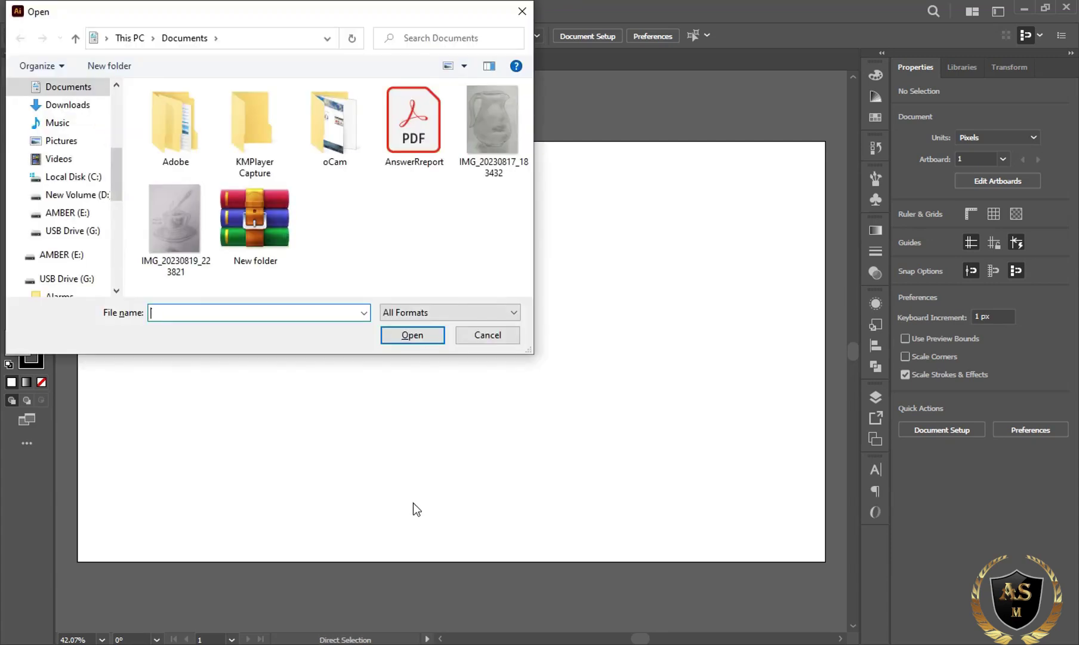
{"action": "double_click", "coordinate": [479, 175]}
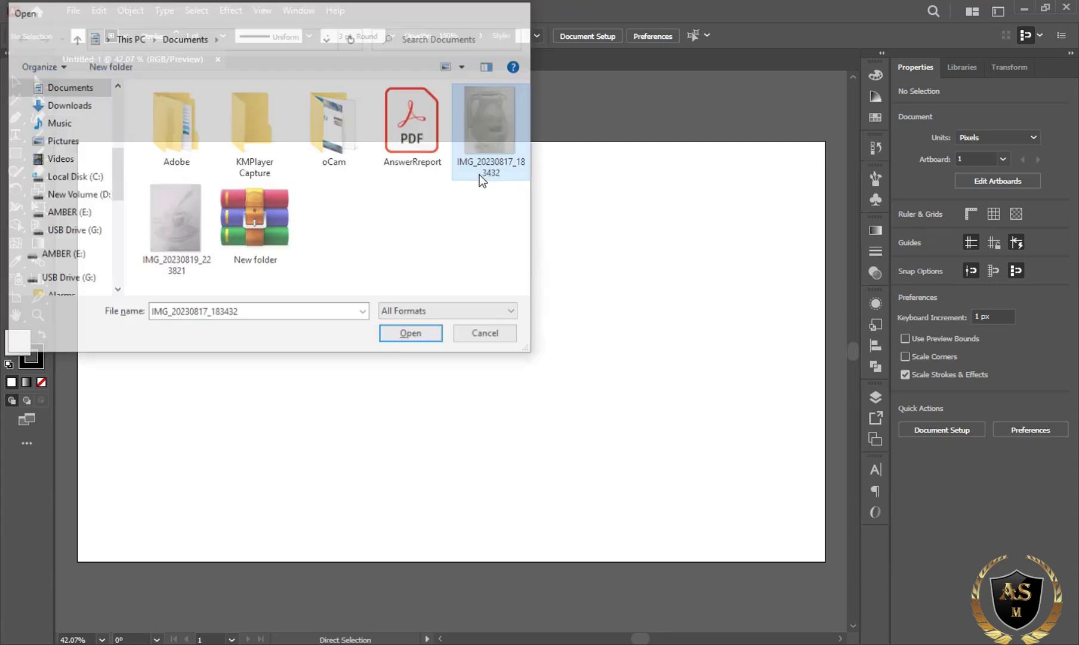
{"action": "key", "text": "ctrl+0"}
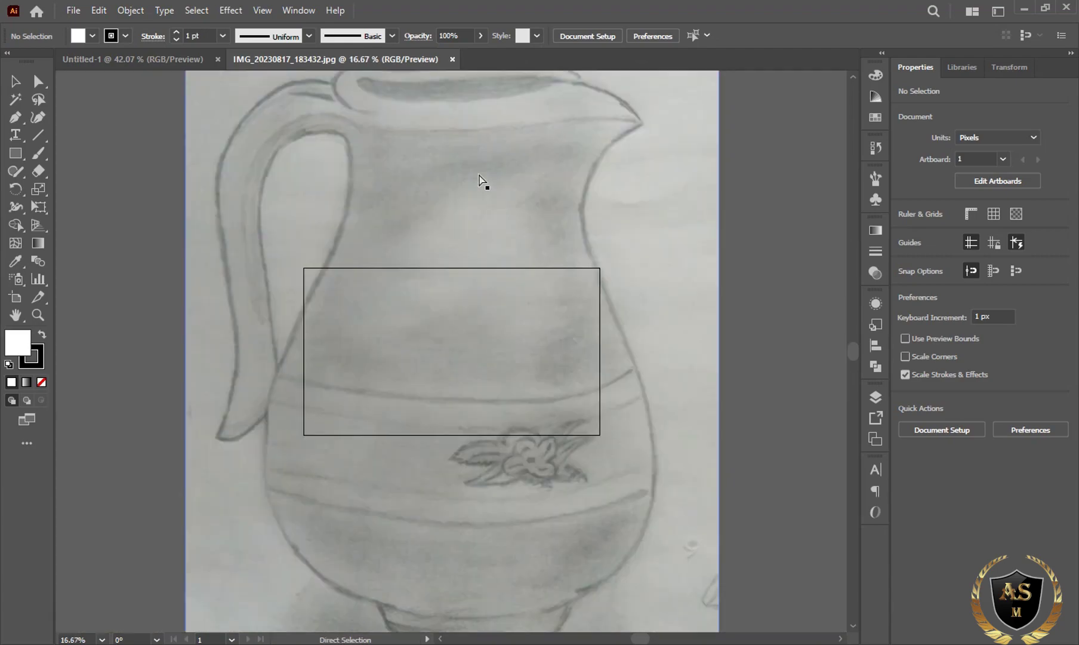
{"action": "key", "text": "v"}
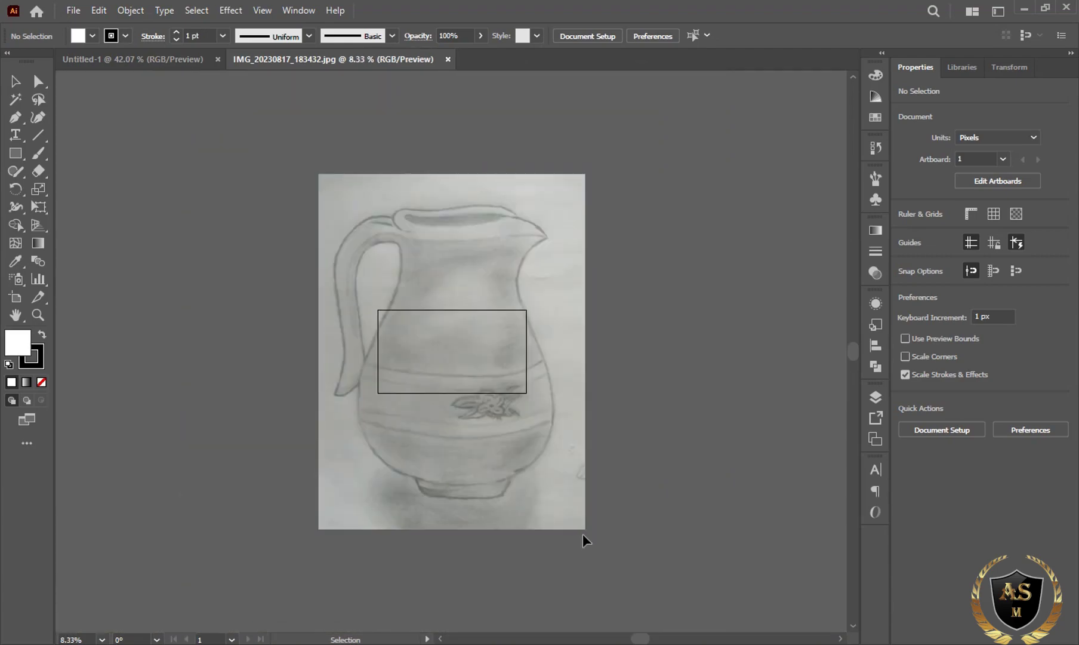
{"action": "left_click", "coordinate": [583, 529]}
{"action": "left_click_drag", "start_coordinate": [583, 529], "coordinate": [494, 394]}
Lock the jug <Image> in Layer 1 and set the Pen to no fill with a 0.25 pt black stroke
{"action": "key", "text": "ctrl+equal"}
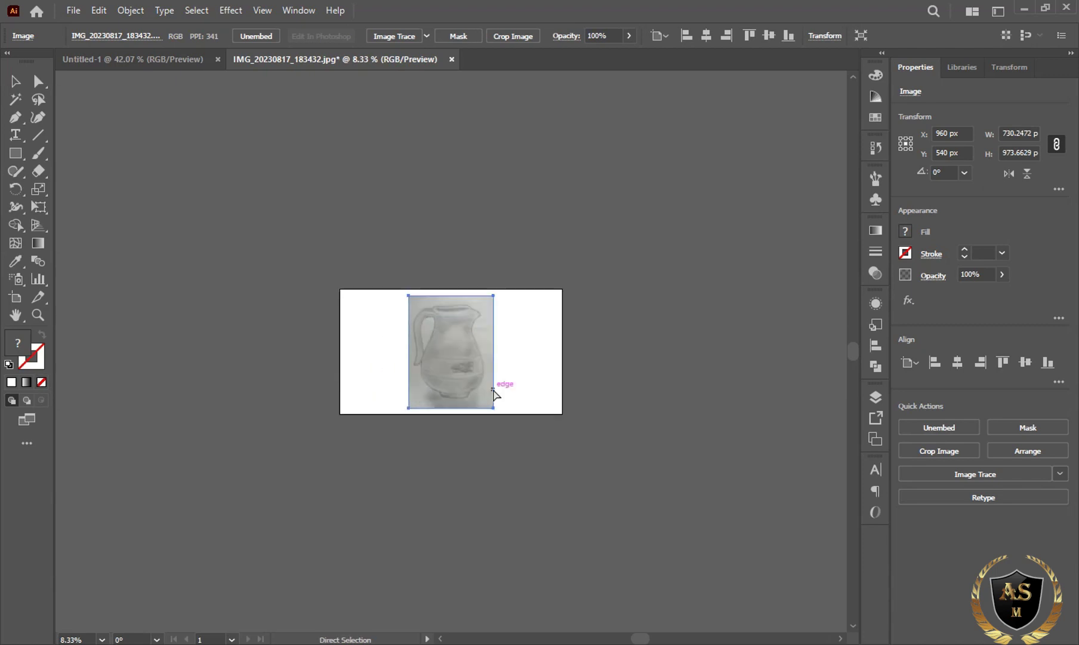
{"action": "key", "text": "ctrl+equal"}
{"action": "key", "text": "ctrl+equal"}
{"action": "key", "text": "ctrl+equal"}
{"action": "key", "text": "ctrl+equal"}
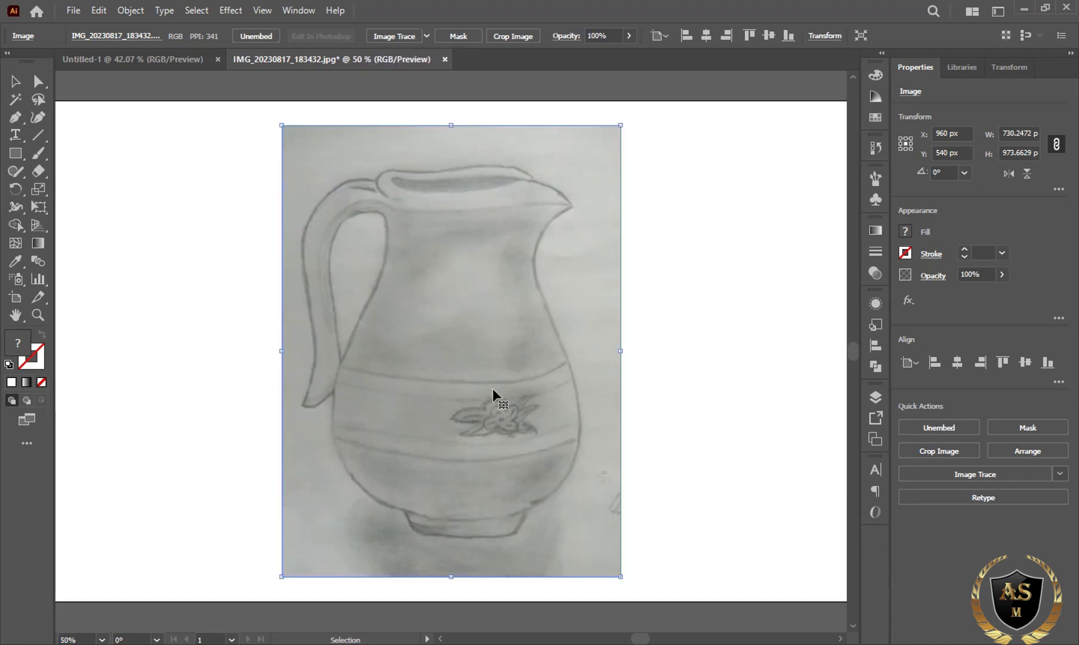
{"action": "key", "text": "p"}
{"action": "left_click", "coordinate": [881, 396]}
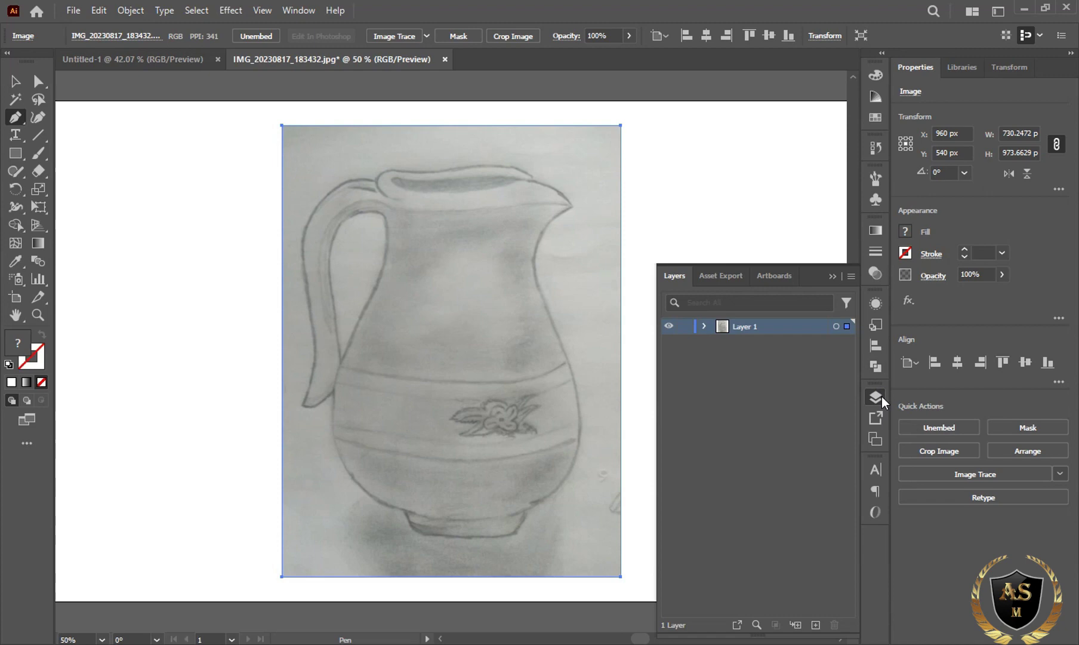
{"action": "left_click", "coordinate": [704, 326]}
{"action": "left_click", "coordinate": [687, 342]}
{"action": "left_click", "coordinate": [833, 277]}
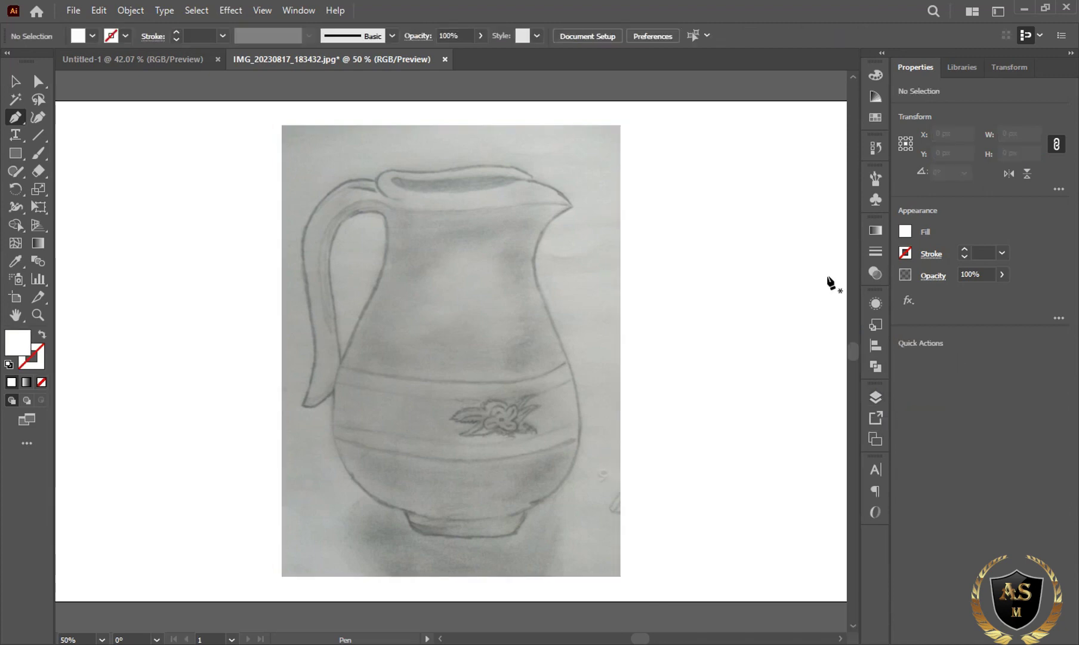
{"action": "left_click", "coordinate": [94, 35]}
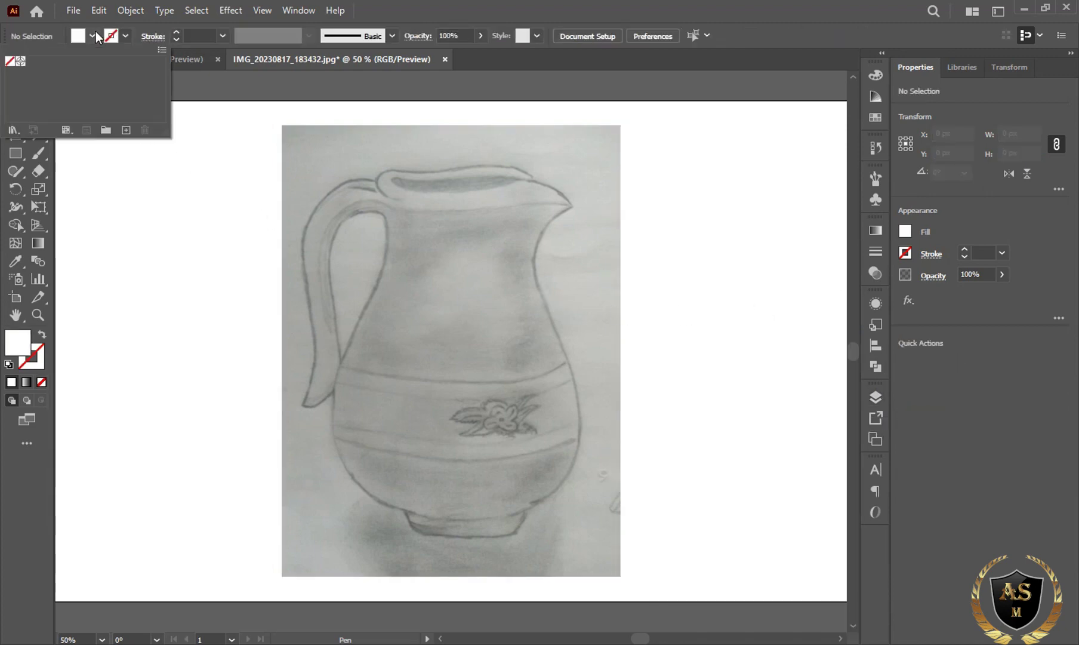
{"action": "left_click", "coordinate": [9, 60]}
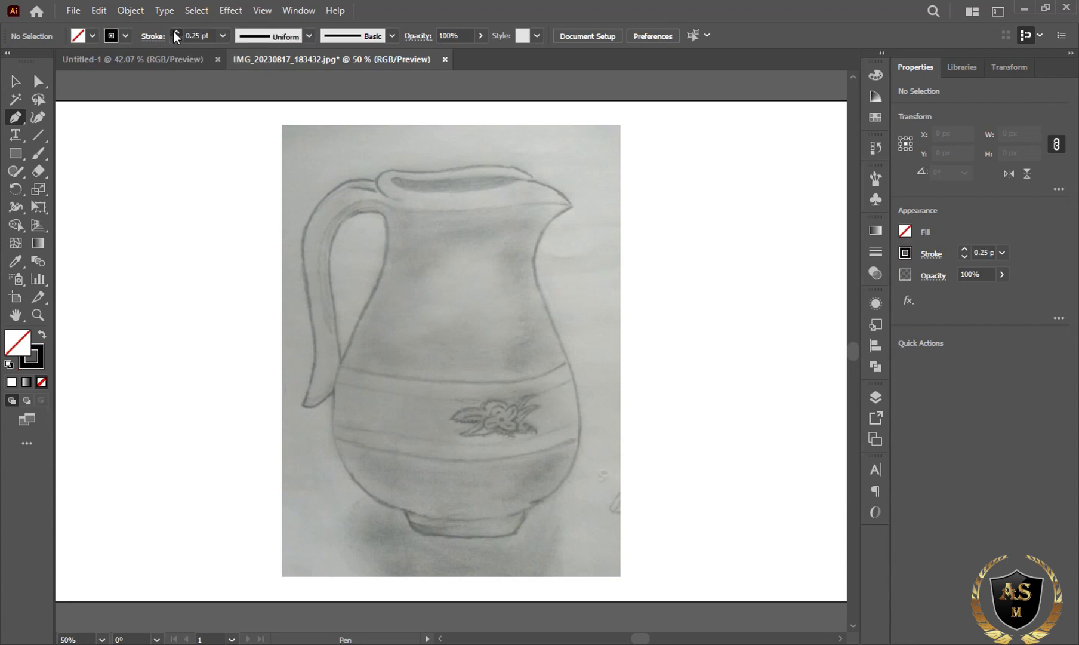
Place straight anchors around the jug's rim, spout tip, right side, base and left side
{"action": "left_click", "coordinate": [495, 182]}
{"action": "left_click", "coordinate": [571, 205]}
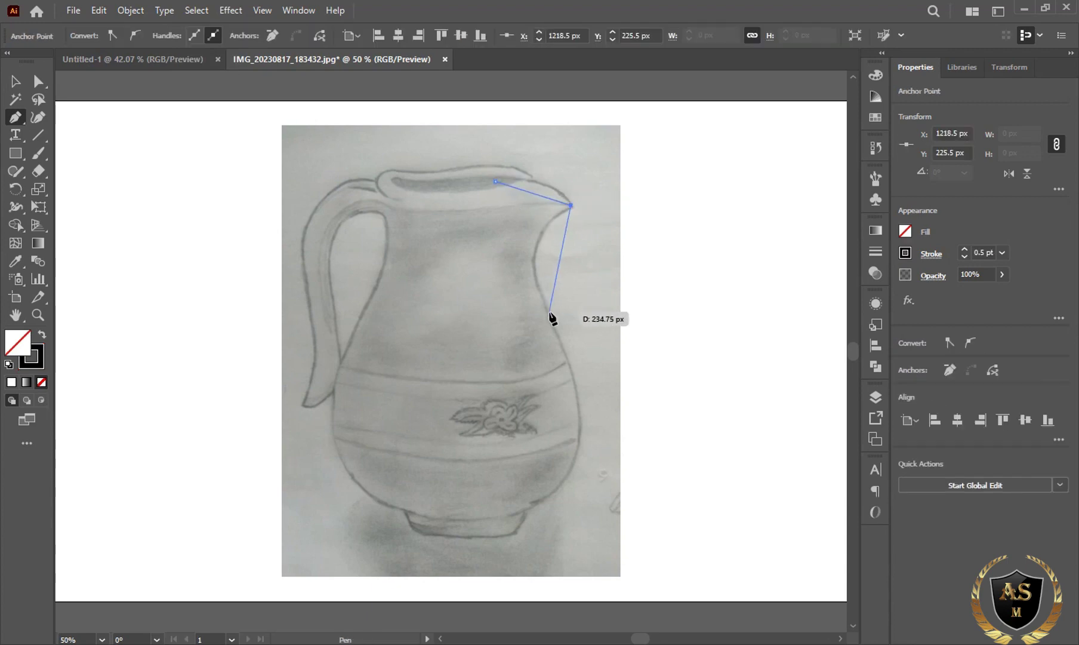
{"action": "left_click", "coordinate": [549, 313]}
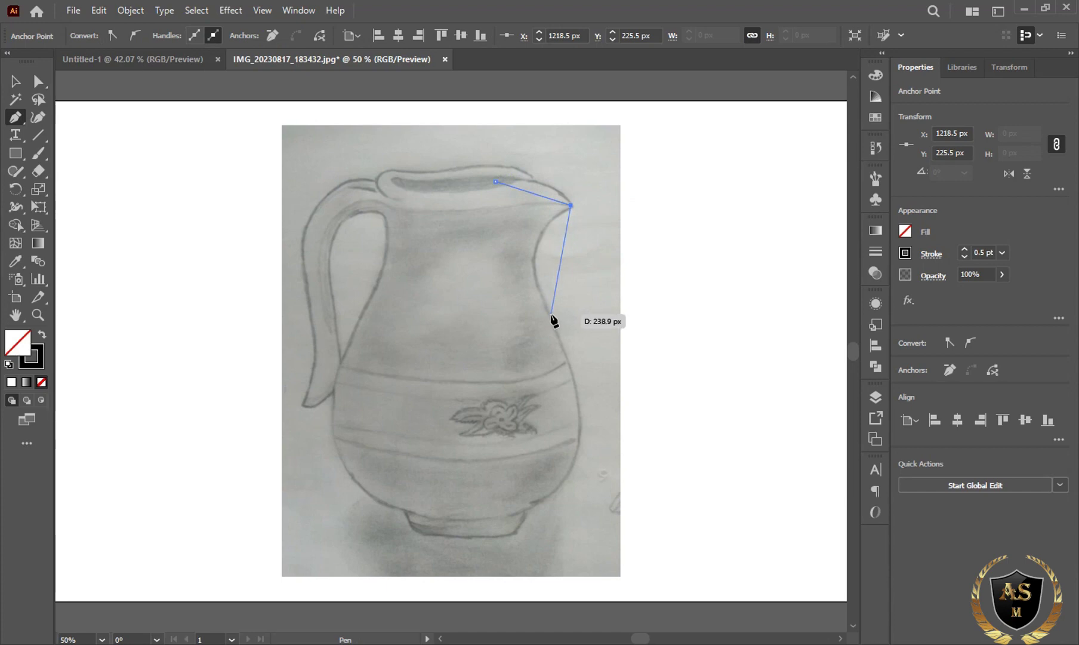
{"action": "left_click", "coordinate": [558, 489]}
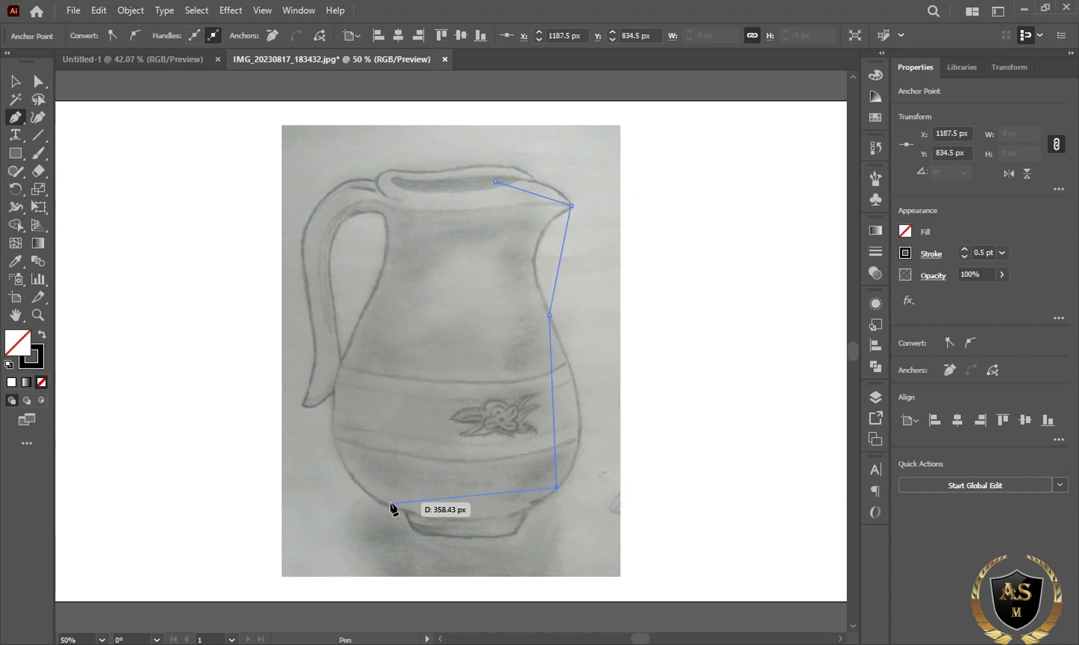
{"action": "left_click", "coordinate": [372, 495]}
{"action": "left_click", "coordinate": [356, 328]}
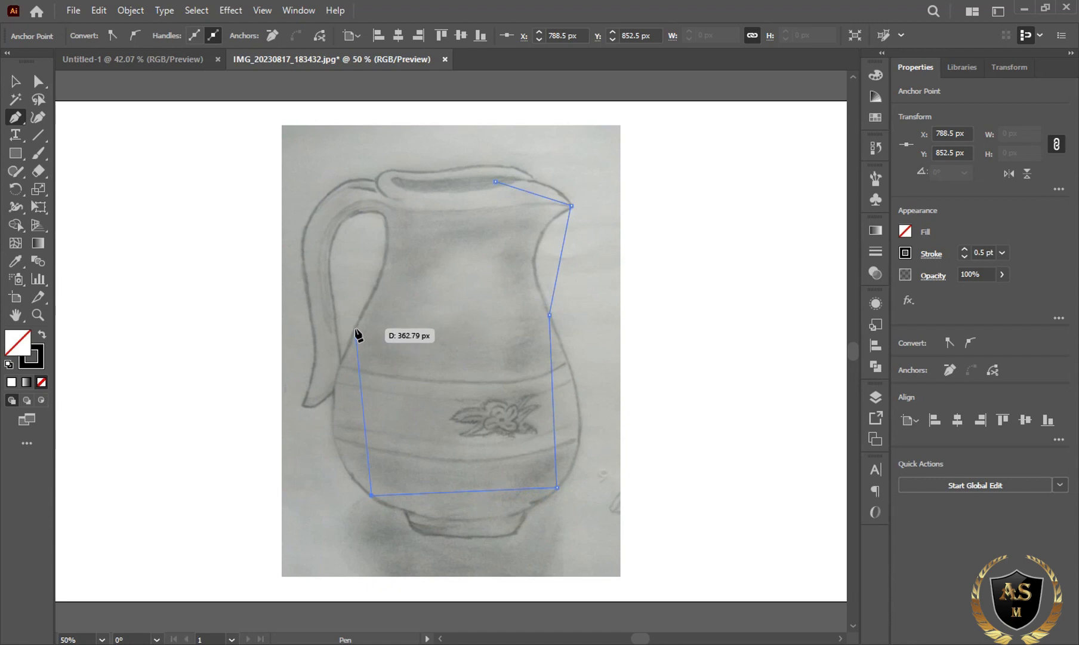
Trace the handle with anchors from its top join down to its bottom tip and back up
{"action": "left_click", "coordinate": [384, 215]}
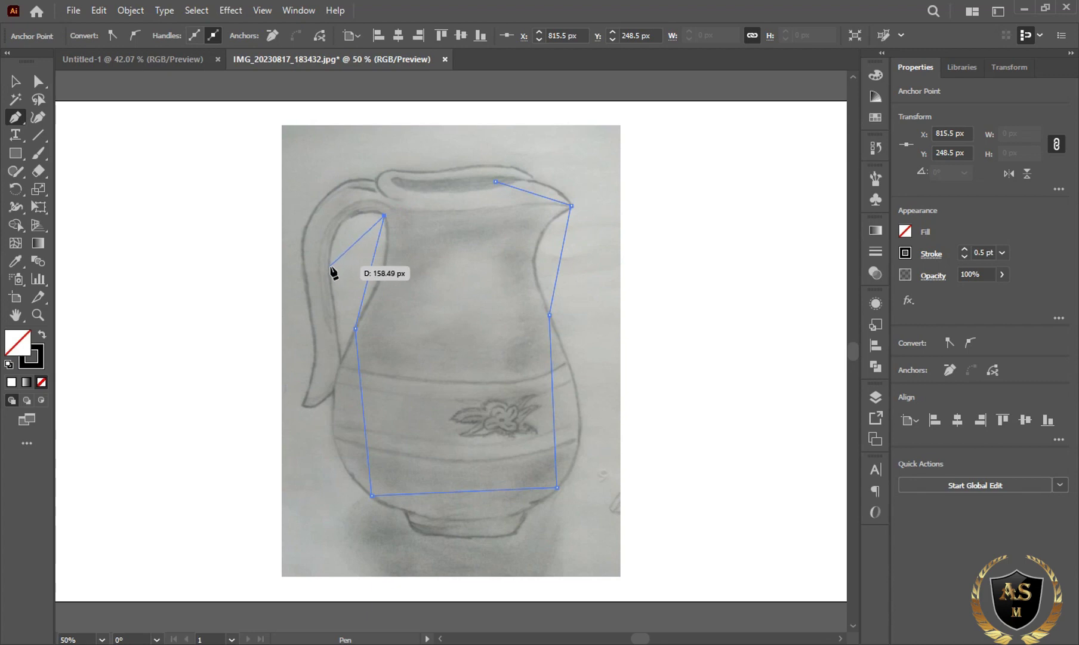
{"action": "left_click", "coordinate": [330, 265]}
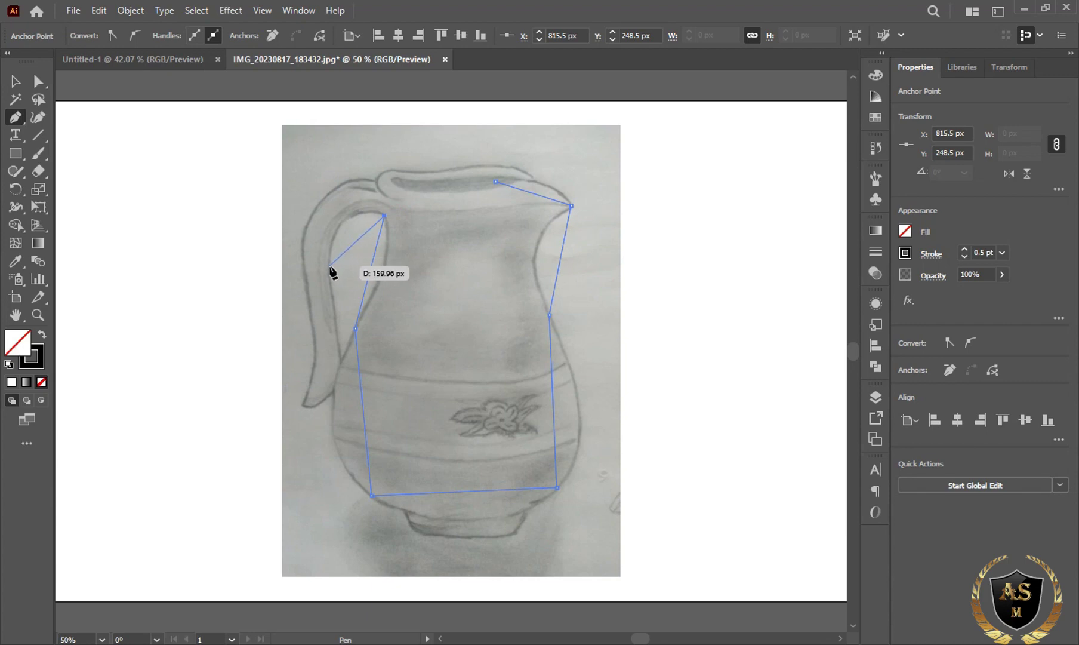
{"action": "left_click", "coordinate": [339, 359]}
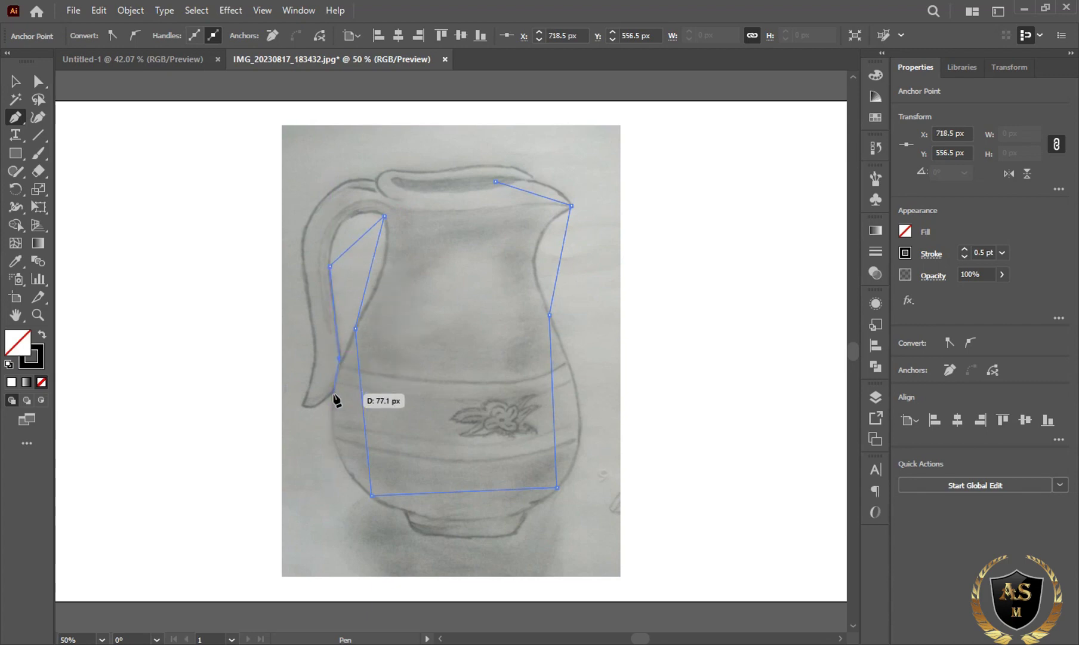
{"action": "left_click", "coordinate": [332, 392]}
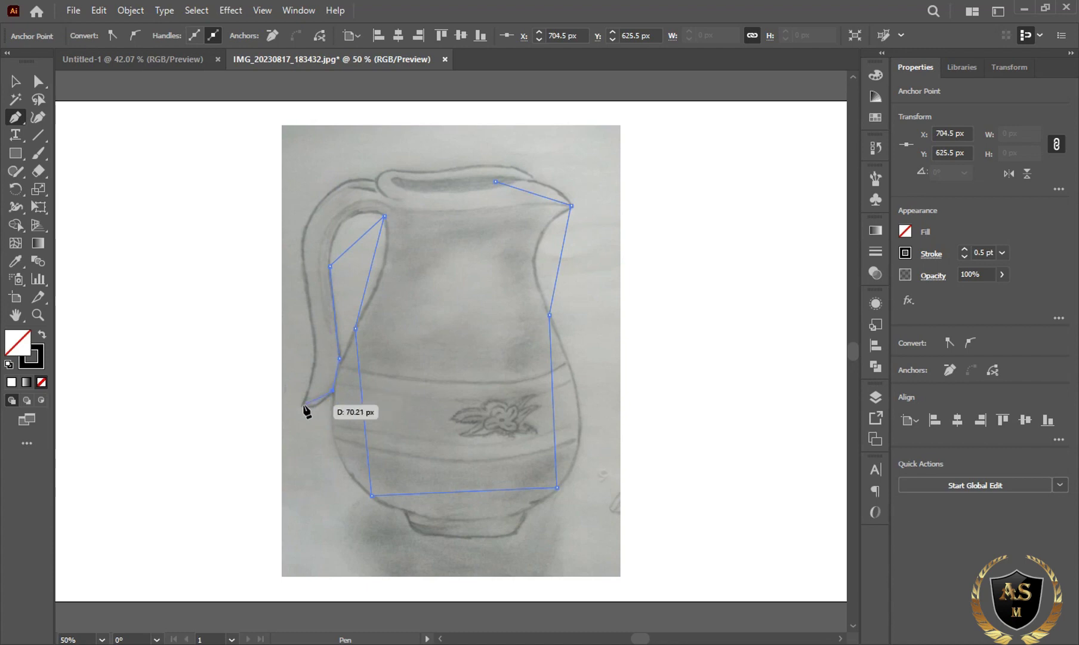
{"action": "left_click", "coordinate": [302, 405]}
{"action": "left_click", "coordinate": [310, 309]}
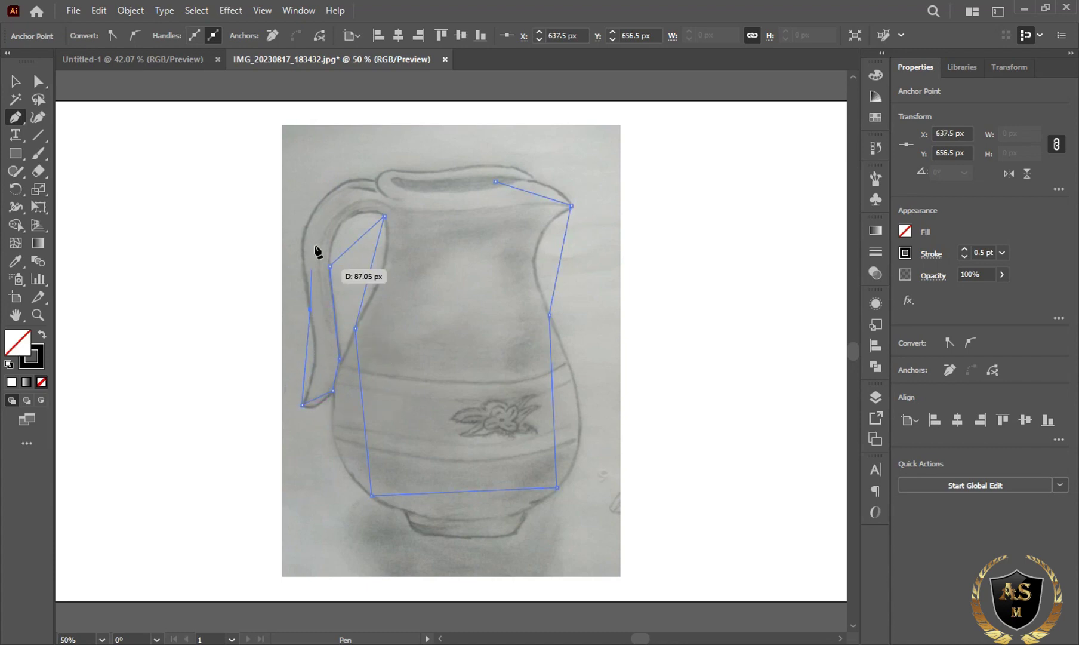
{"action": "left_click", "coordinate": [325, 197]}
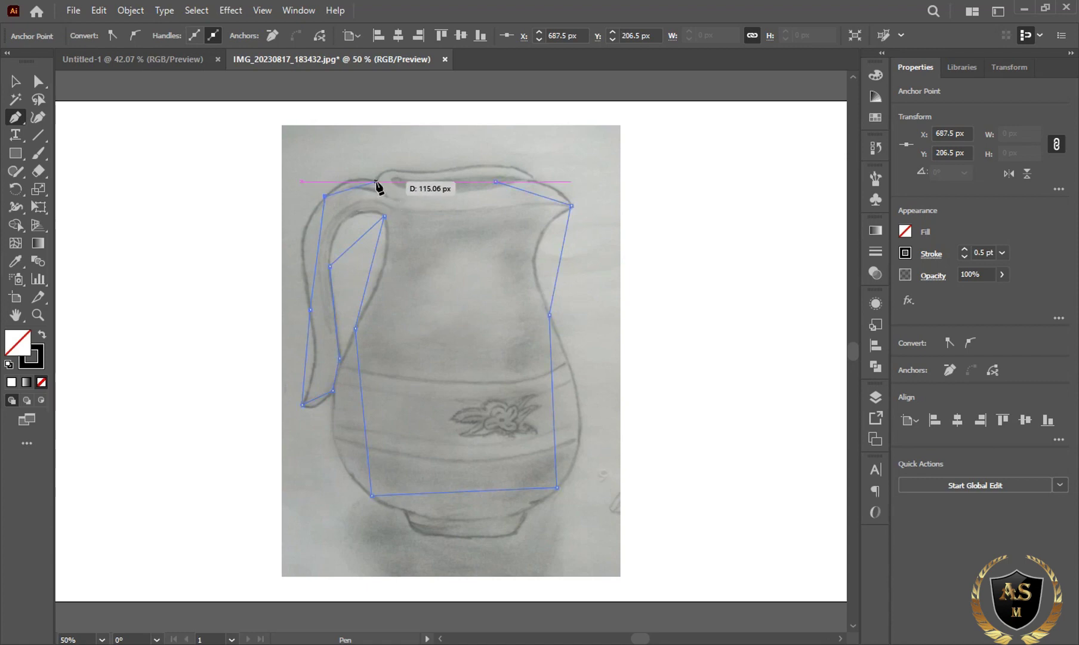
Continue the outline with anchors along the rim from its left end to the spout
{"action": "left_click", "coordinate": [375, 181]}
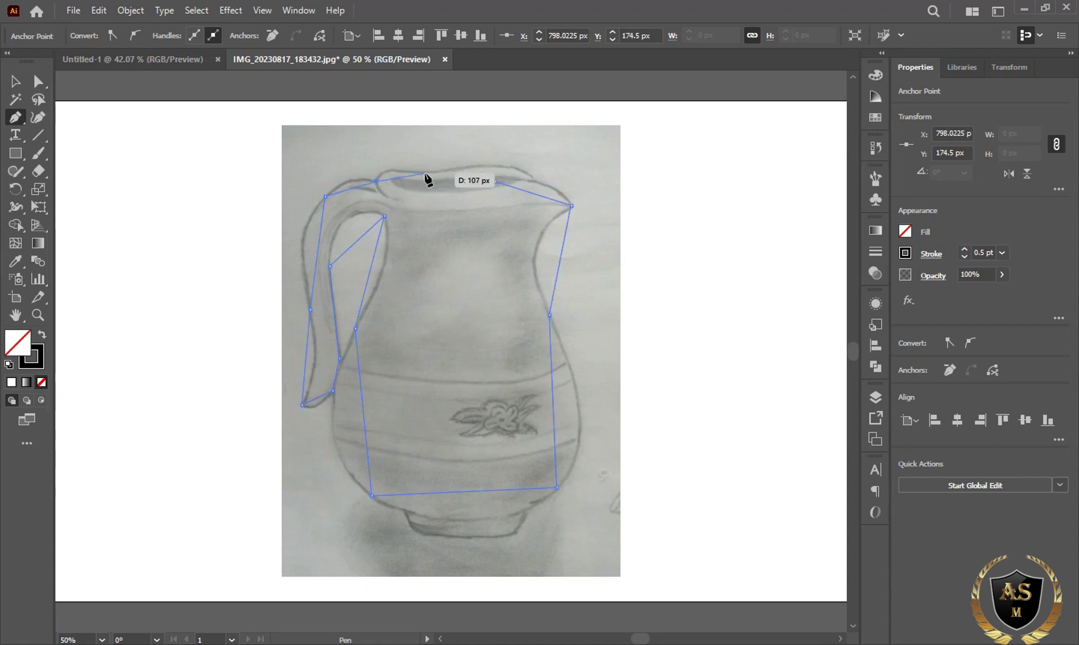
{"action": "left_click", "coordinate": [425, 173]}
{"action": "left_click", "coordinate": [495, 181]}
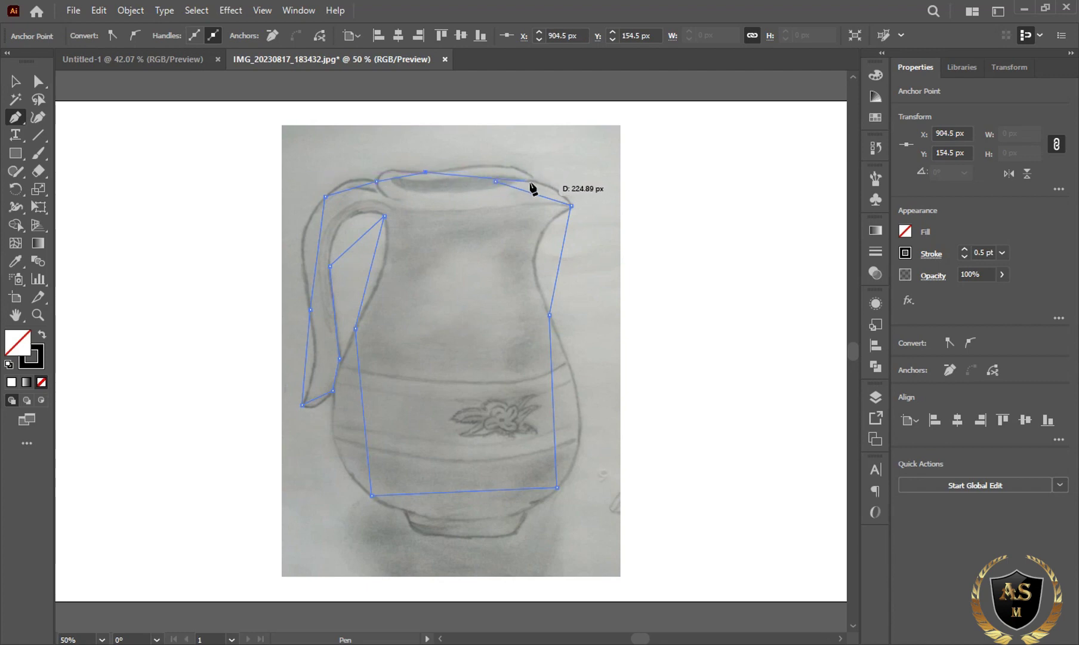
{"action": "left_click", "coordinate": [534, 183]}
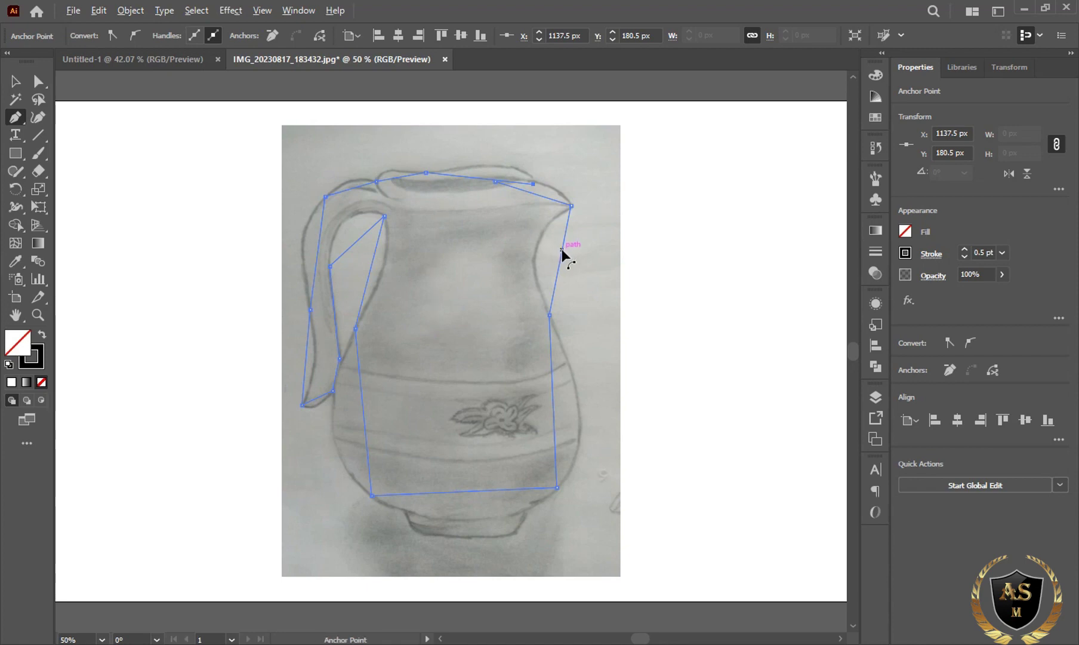
Curve the jug's right side, belly, base and left side to match the sketch
{"action": "left_click_drag", "start_coordinate": [561, 251], "coordinate": [537, 245]}
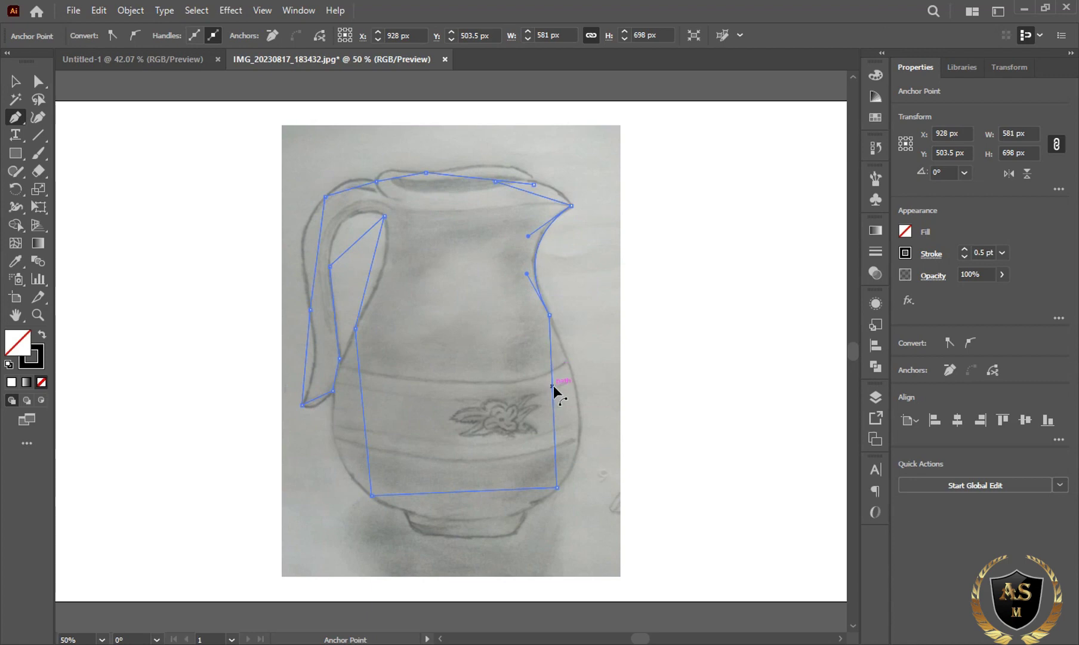
{"action": "left_click_drag", "start_coordinate": [553, 414], "coordinate": [580, 426]}
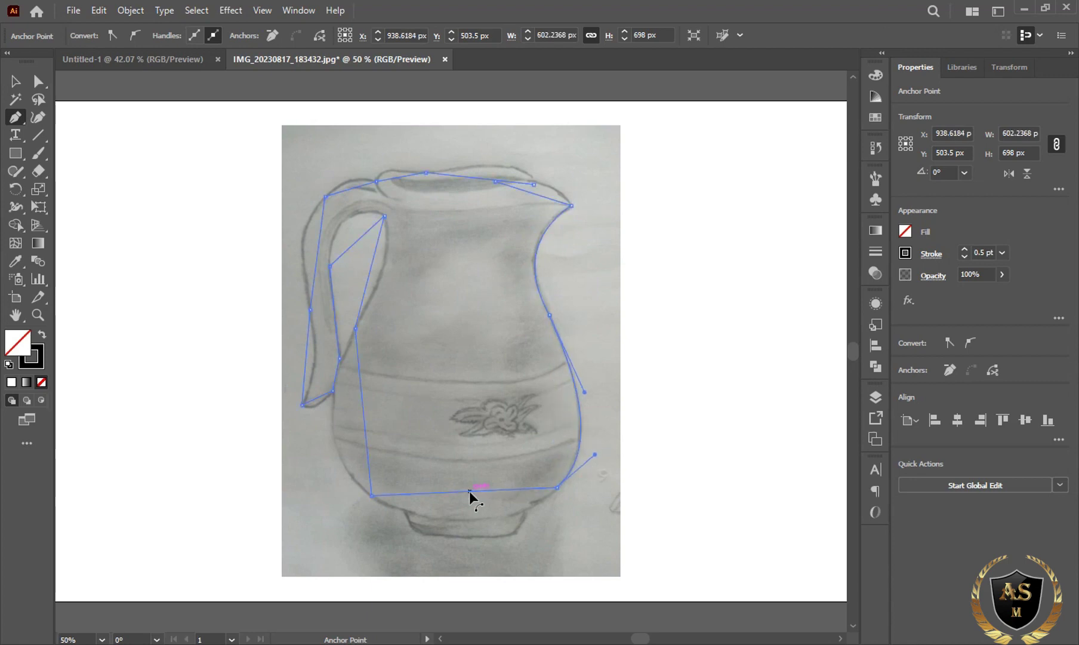
{"action": "left_click_drag", "start_coordinate": [468, 491], "coordinate": [480, 521]}
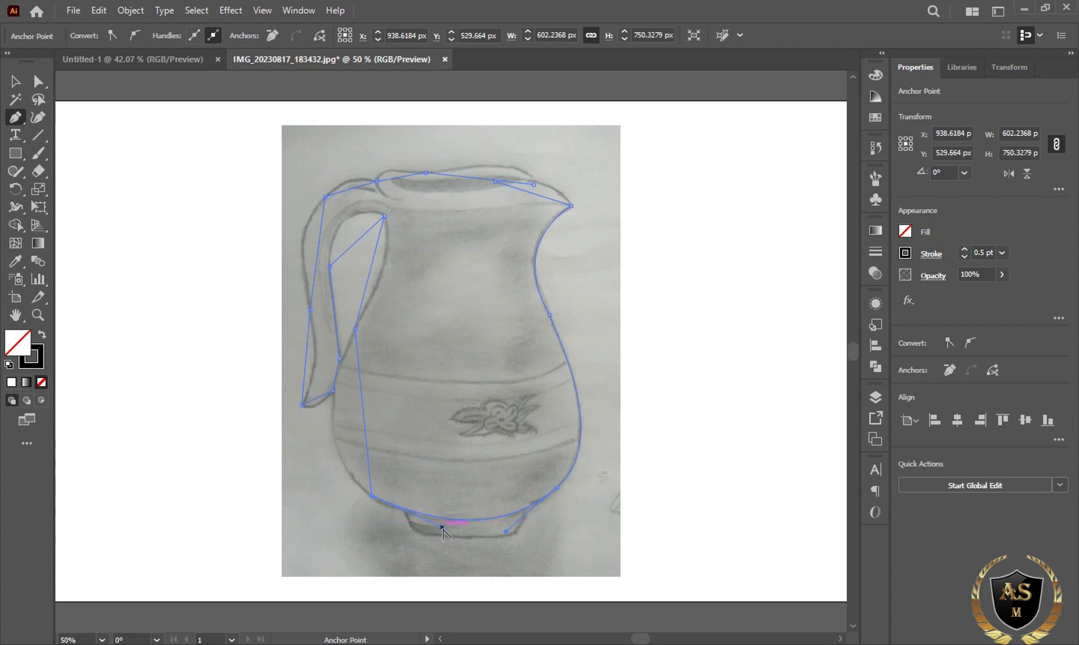
{"action": "left_click_drag", "start_coordinate": [363, 437], "coordinate": [336, 437]}
{"action": "mouse_move", "coordinate": [369, 262]}
{"action": "left_mouse_down"}
{"action": "mouse_move", "coordinate": [385, 262]}
{"action": "mouse_move", "coordinate": [348, 222]}
{"action": "left_mouse_up"}
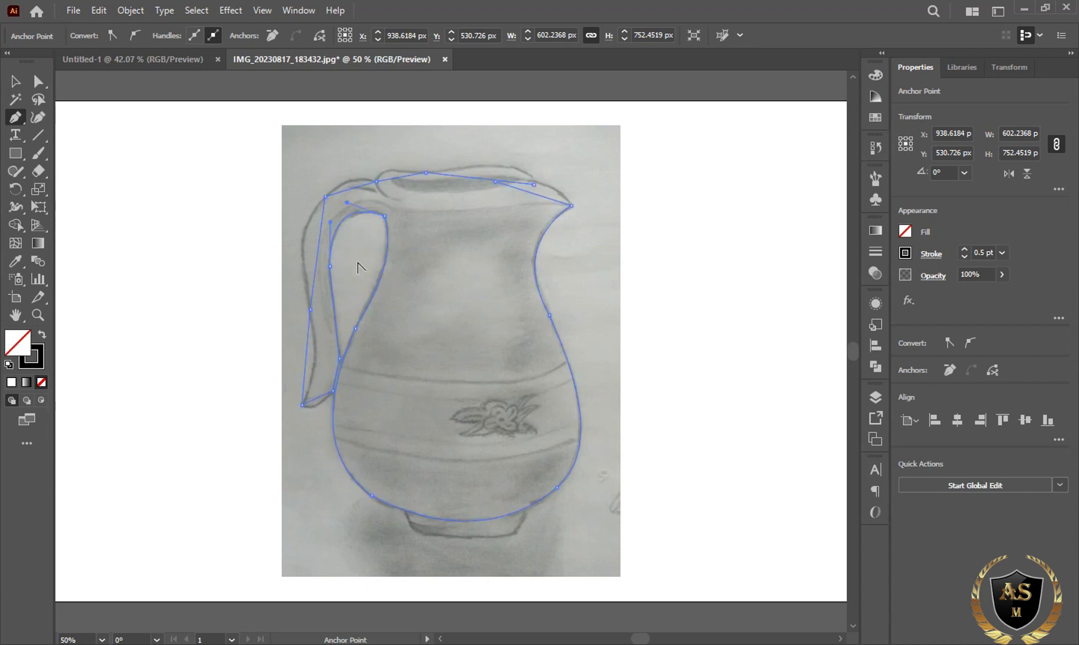
Reshape the handle top, handle outer edge, rim and spout segments along the sketch lines
{"action": "left_click_drag", "start_coordinate": [346, 203], "coordinate": [351, 203]}
{"action": "left_click_drag", "start_coordinate": [319, 244], "coordinate": [303, 245]}
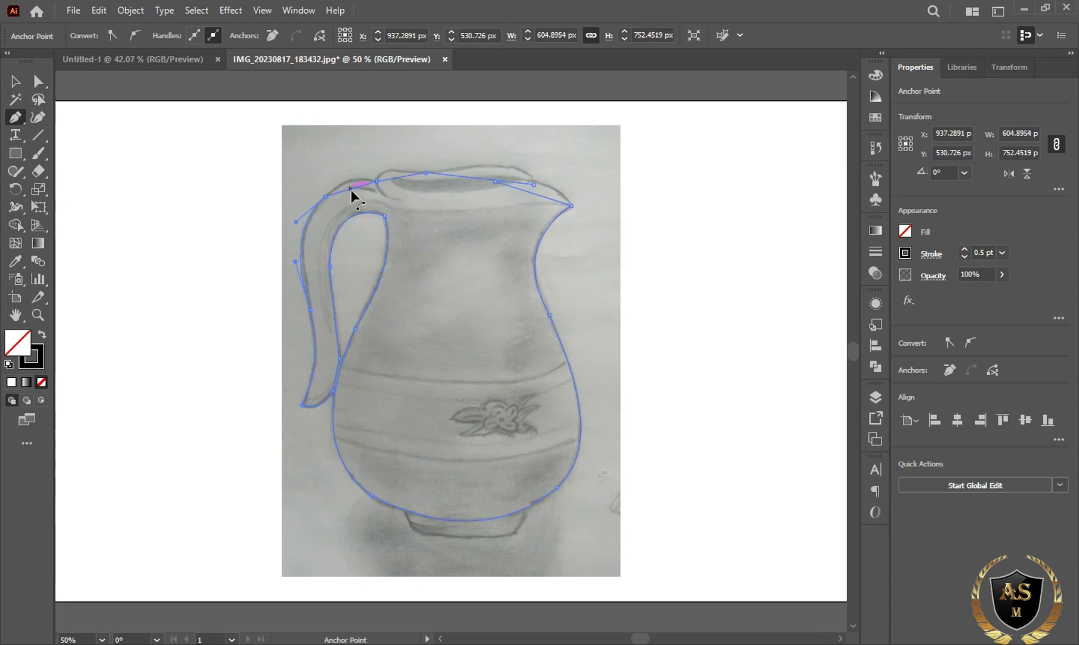
{"action": "left_click_drag", "start_coordinate": [351, 189], "coordinate": [390, 173]}
{"action": "left_click_drag", "start_coordinate": [386, 170], "coordinate": [387, 170]}
{"action": "mouse_move", "coordinate": [498, 183]}
{"action": "left_mouse_down"}
{"action": "mouse_move", "coordinate": [491, 170]}
{"action": "mouse_move", "coordinate": [506, 164]}
{"action": "left_mouse_up"}
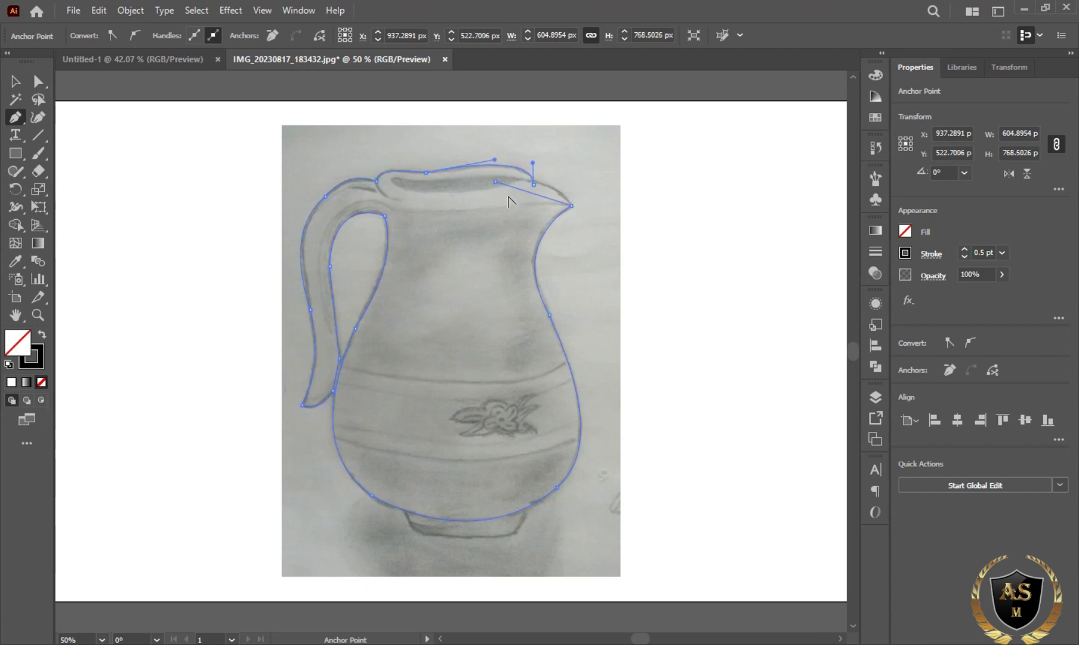
{"action": "left_click_drag", "start_coordinate": [540, 200], "coordinate": [547, 184]}
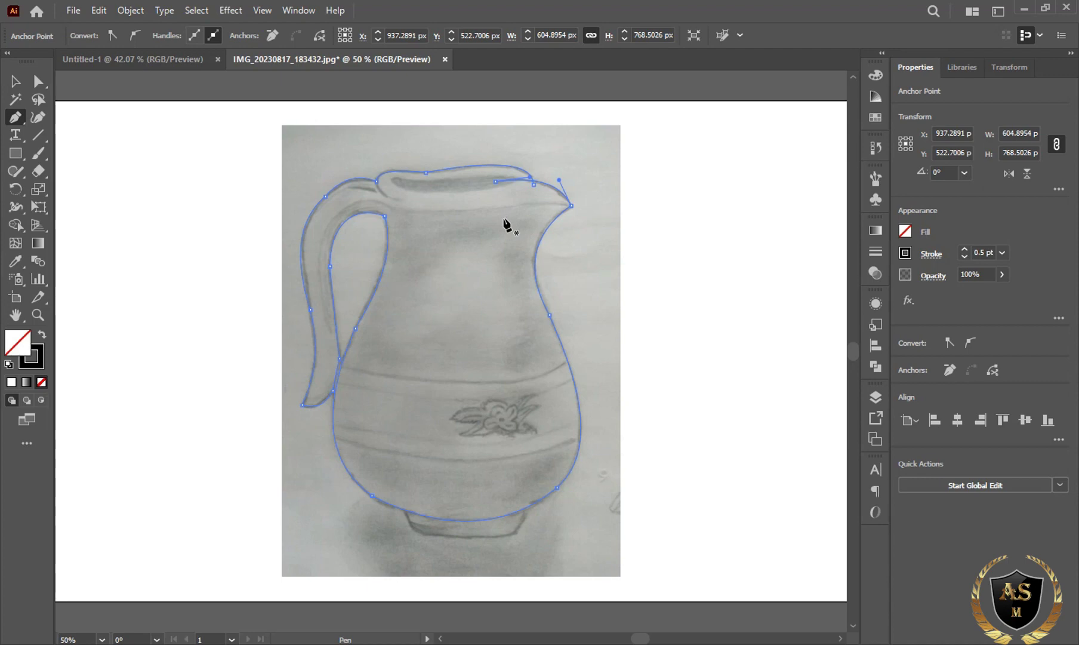
Thicken the jug outline to a 2 pt stroke and select its spout anchor with Direct Selection
{"action": "left_click", "coordinate": [966, 247]}
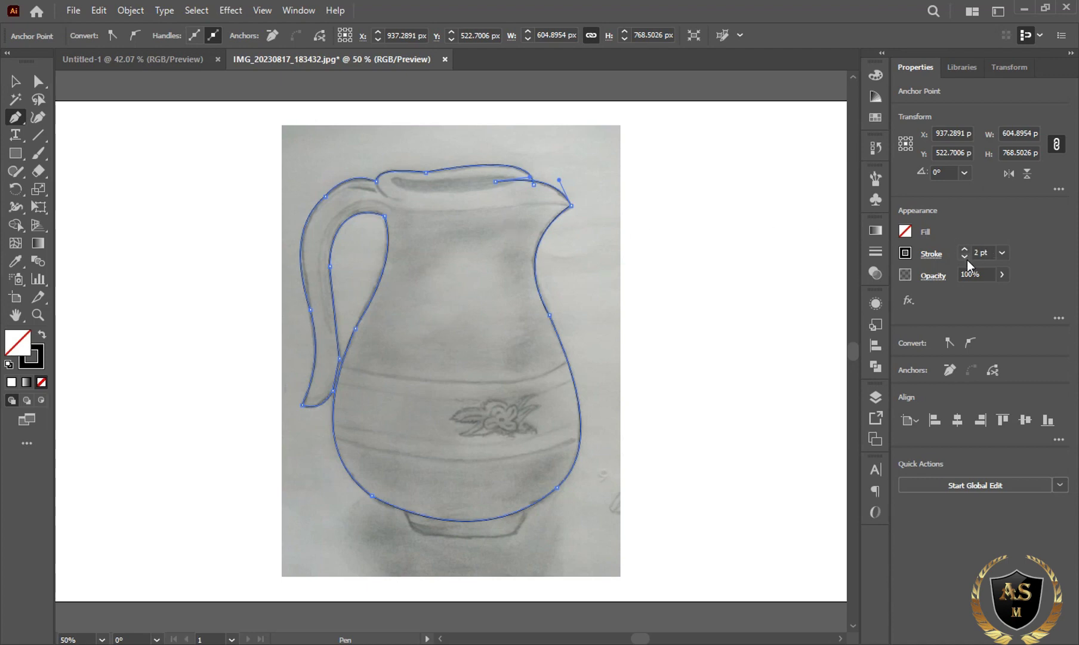
{"action": "left_click", "coordinate": [37, 84]}
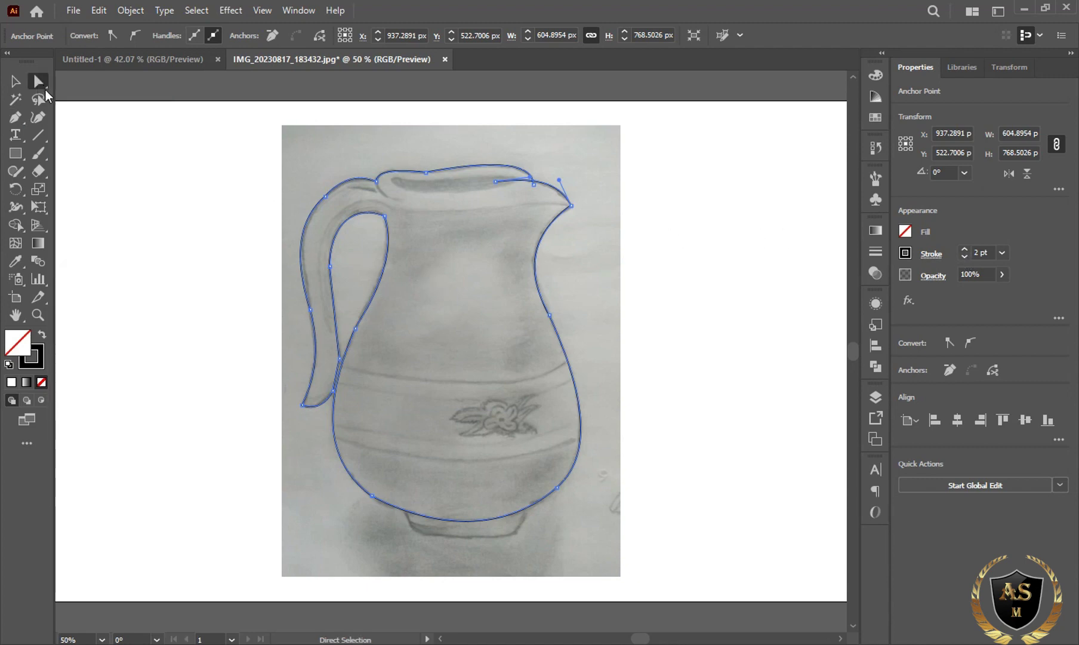
{"action": "left_click", "coordinate": [263, 279]}
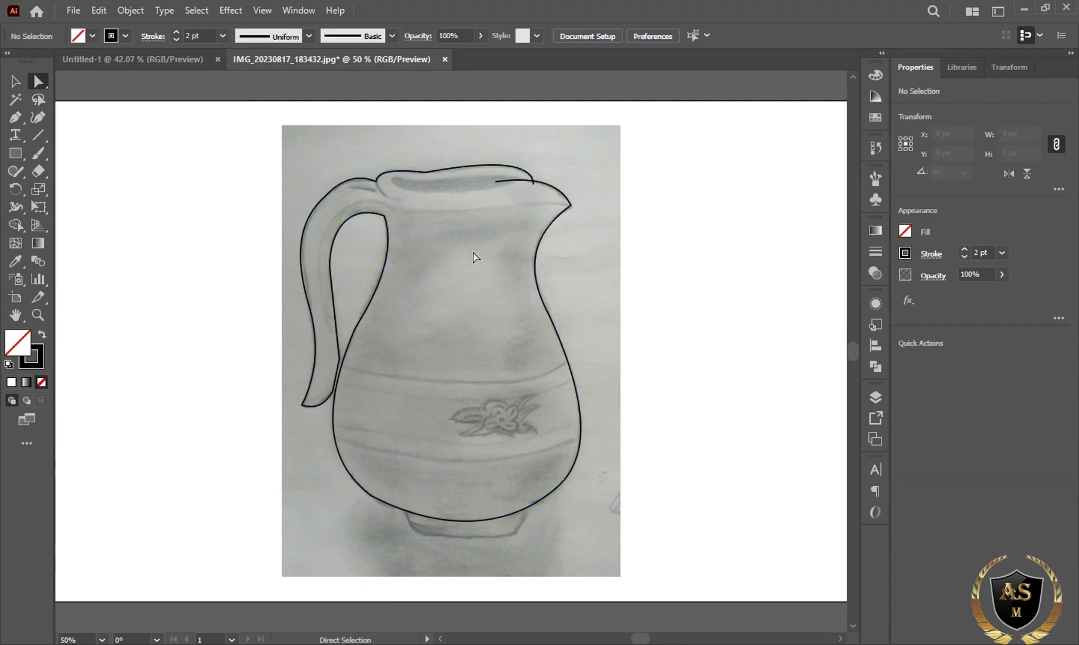
{"action": "left_click", "coordinate": [534, 183]}
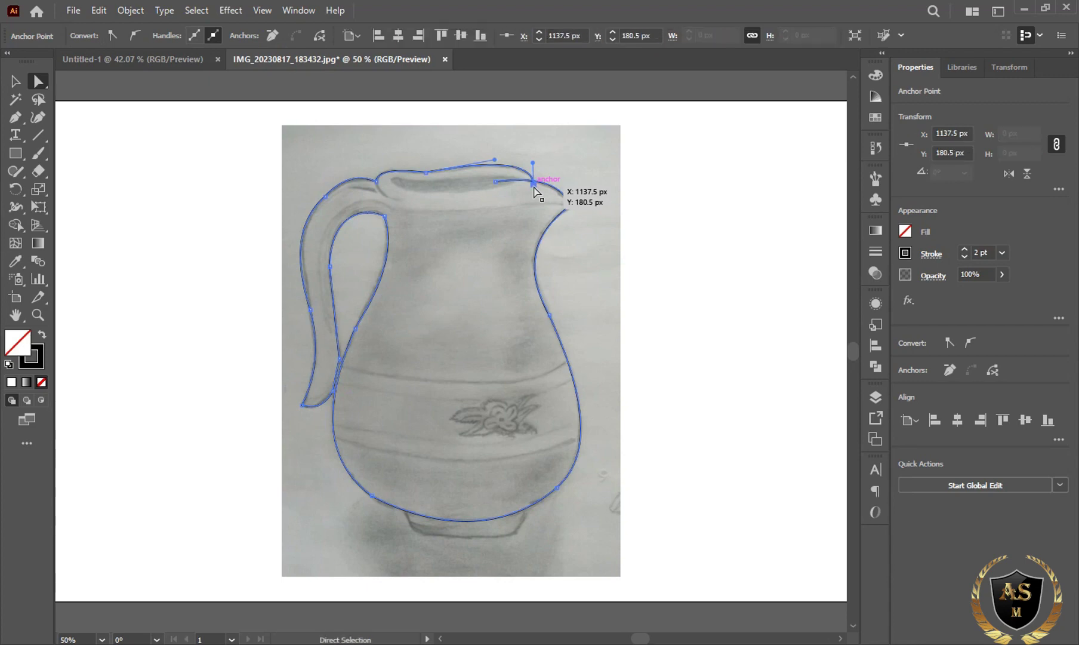
Snap the spout's loose end anchor onto the rim line and reshape the spout curve
{"action": "key", "text": "ctrl+plus"}
{"action": "key", "text": "ctrl+plus"}
{"action": "key", "text": "ctrl+plus"}
{"action": "key", "text": "ctrl+plus"}
{"action": "key", "text": "ctrl+plus"}
{"action": "key", "text": "ctrl+plus"}
{"action": "key", "text": "ctrl+plus"}
{"action": "key", "text": "ctrl+plus"}
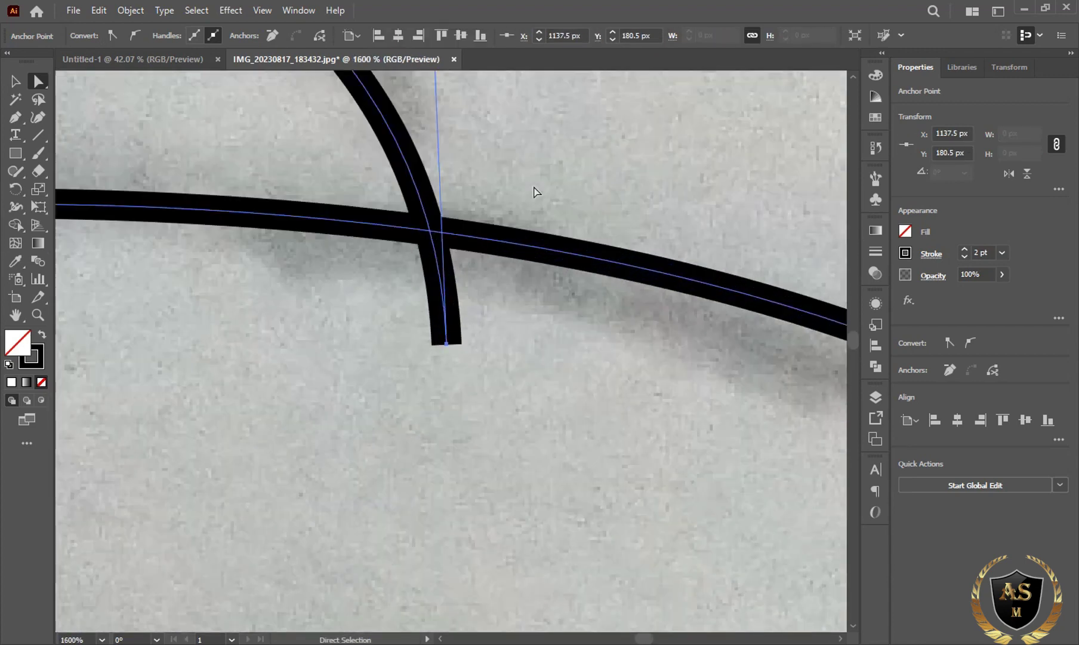
{"action": "left_click_drag", "start_coordinate": [446, 343], "coordinate": [443, 240]}
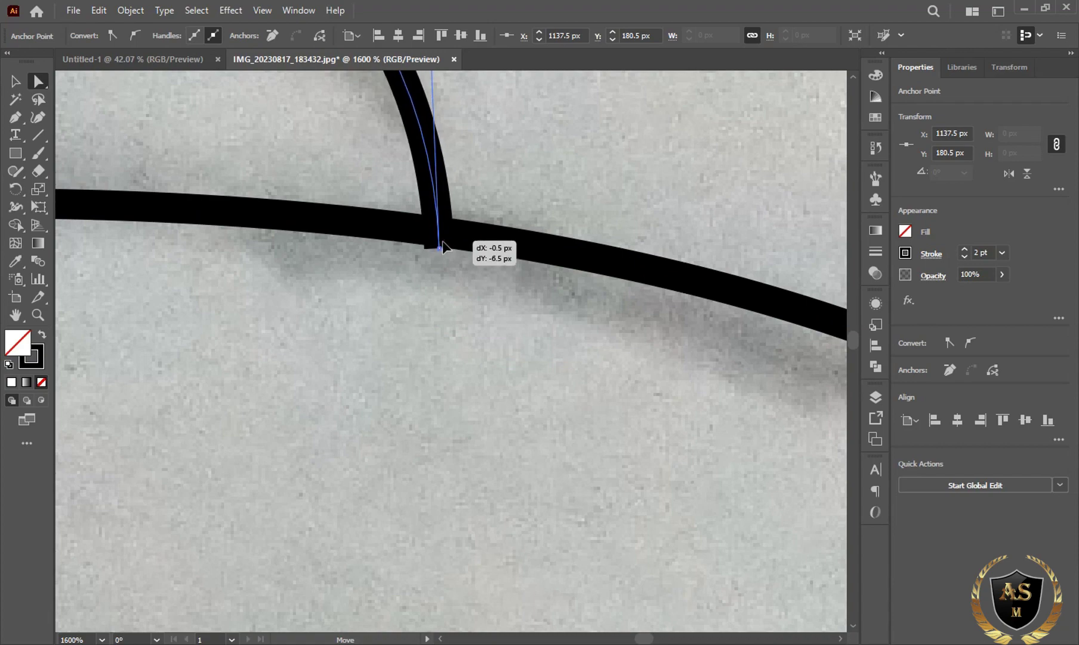
{"action": "left_click_drag", "start_coordinate": [442, 240], "coordinate": [443, 243]}
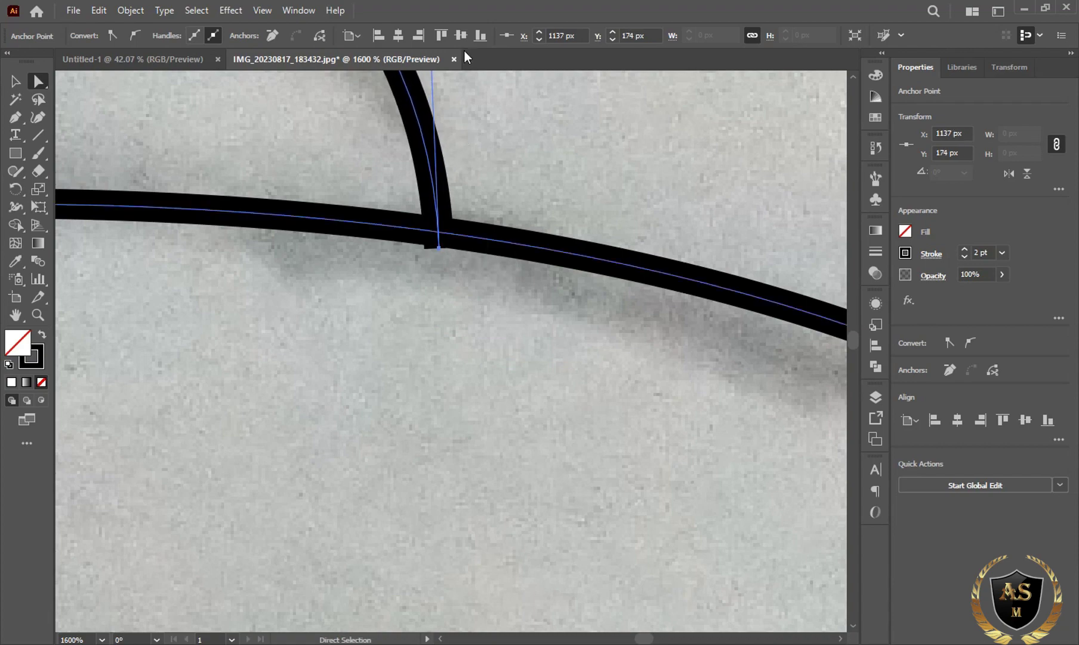
{"action": "key", "text": "ctrl+minus"}
{"action": "key", "text": "ctrl+minus"}
{"action": "key", "text": "ctrl+minus"}
{"action": "key", "text": "ctrl+minus"}
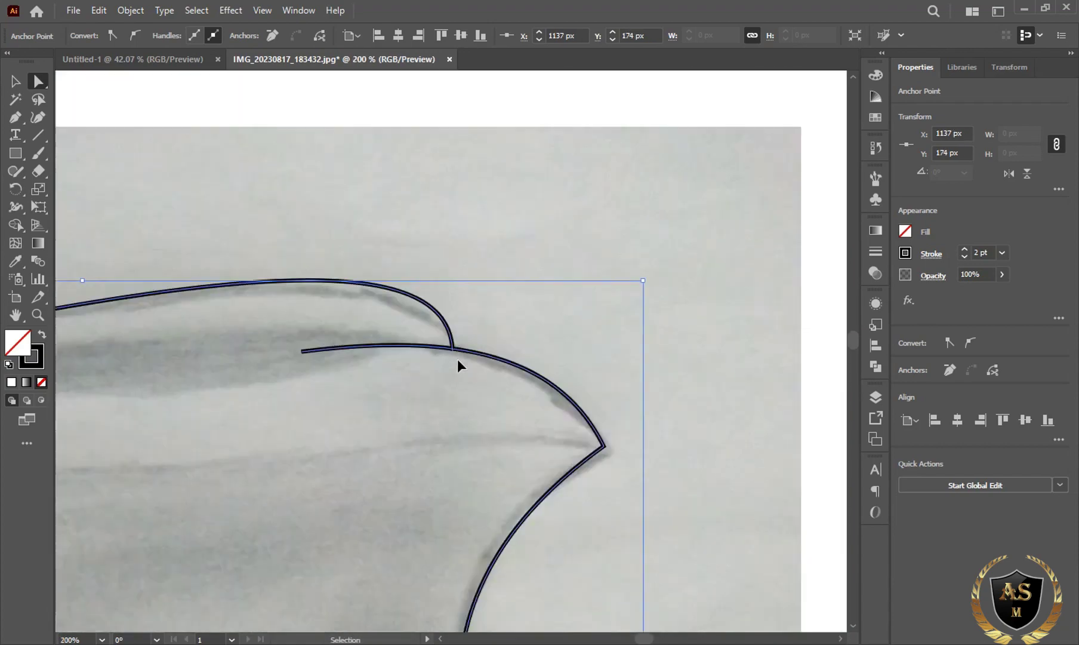
{"action": "key", "text": "ctrl+minus"}
{"action": "key", "text": "ctrl+minus"}
{"action": "left_click_drag", "start_coordinate": [450, 309], "coordinate": [379, 310]}
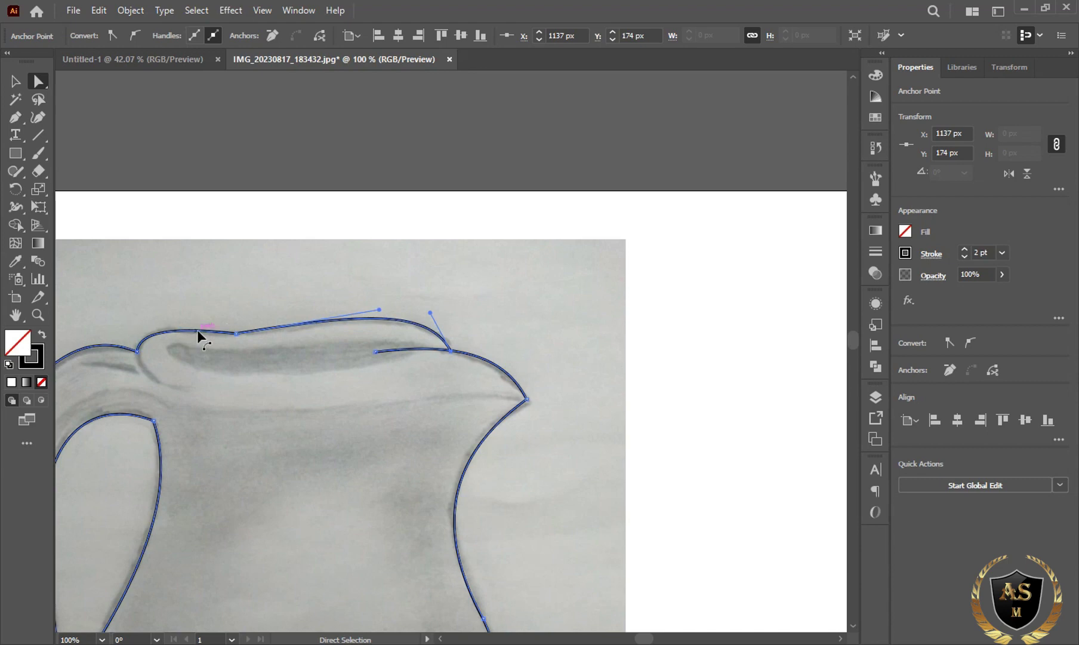
Round the rim's left corner and smooth the handle's inner curve and top inner corner
{"action": "left_click", "coordinate": [237, 333]}
{"action": "left_click_drag", "start_coordinate": [236, 319], "coordinate": [232, 196]}
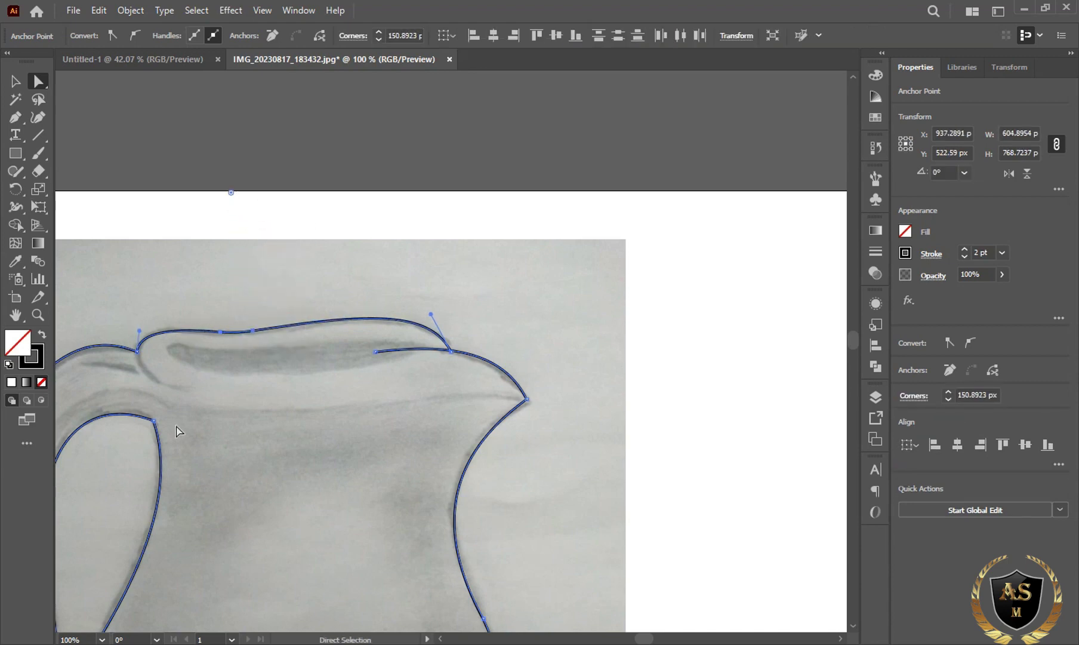
{"action": "scroll", "coordinate": [178, 432], "scroll_direction": "down", "scroll_amount": 3}
{"action": "left_click_drag", "start_coordinate": [139, 259], "coordinate": [141, 250]}
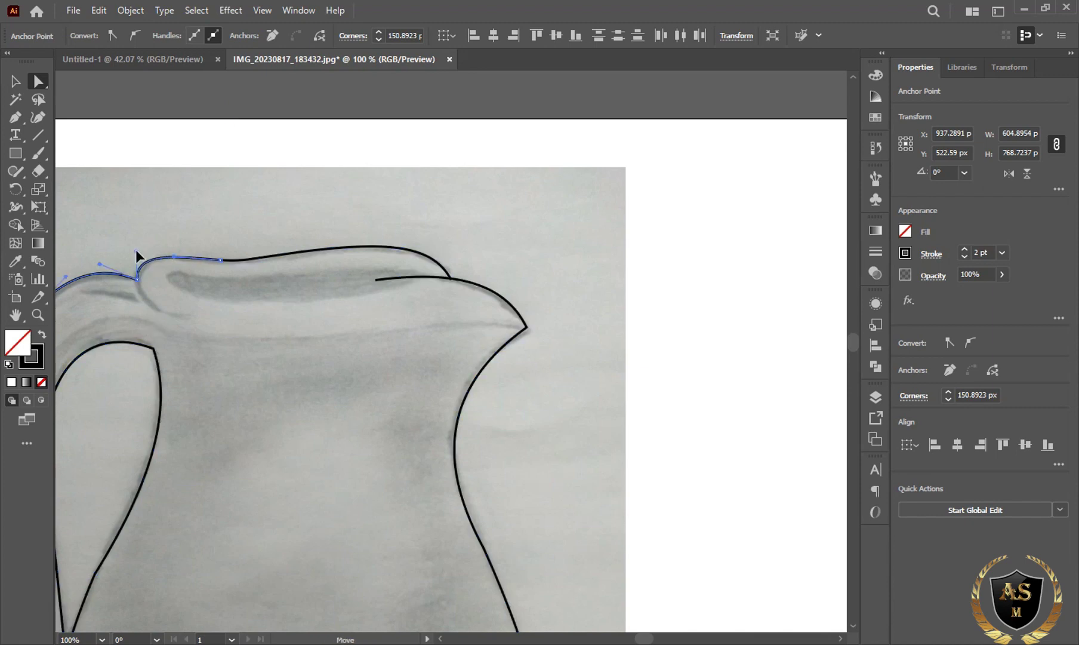
{"action": "scroll", "coordinate": [233, 418], "scroll_direction": "down", "scroll_amount": 3}
{"action": "scroll", "coordinate": [232, 421], "scroll_direction": "down", "scroll_amount": 4}
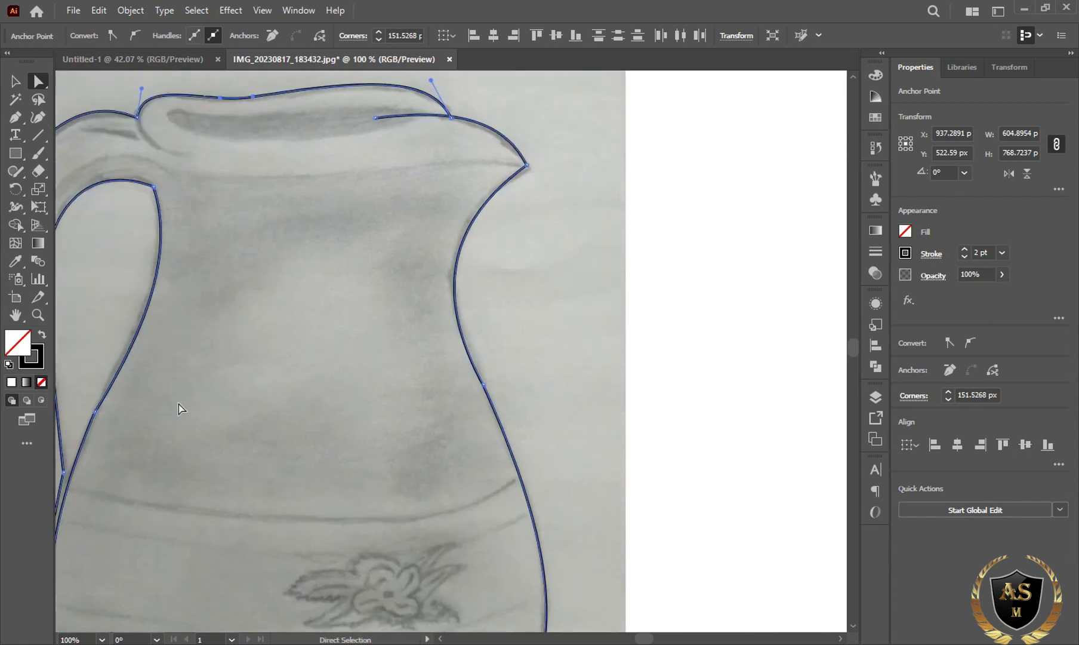
{"action": "left_click", "coordinate": [95, 411]}
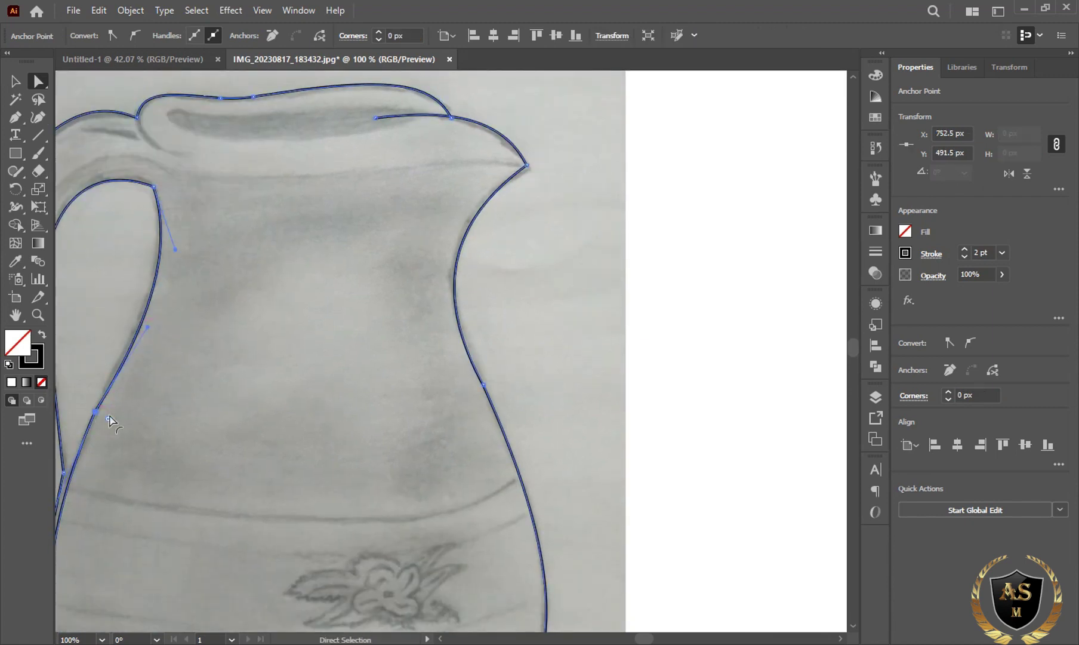
{"action": "left_click_drag", "start_coordinate": [147, 327], "coordinate": [138, 324]}
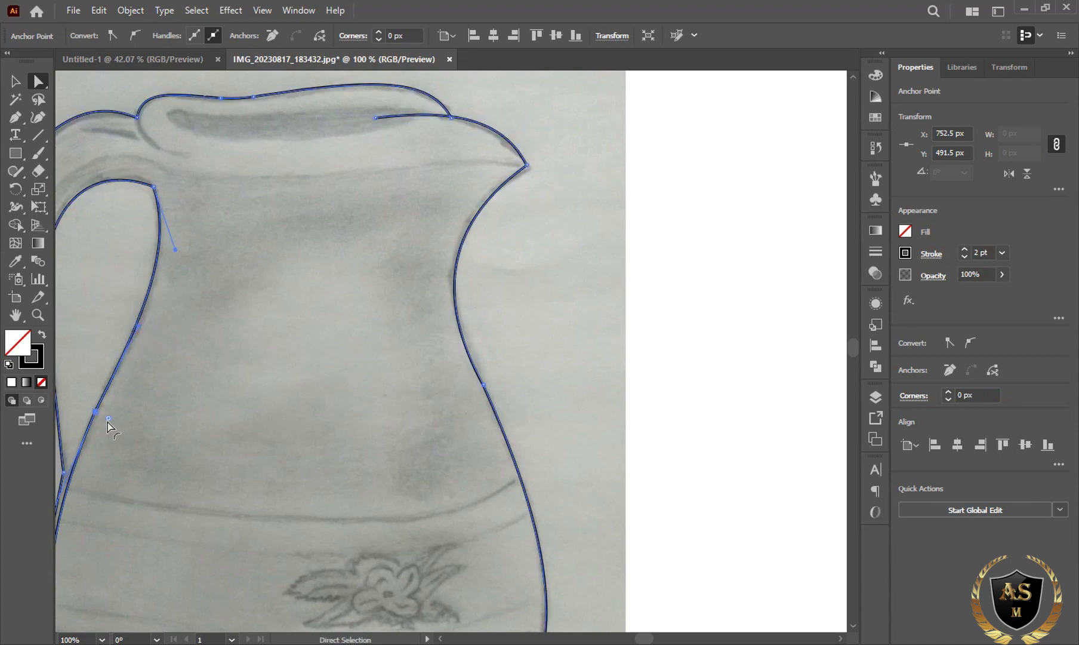
{"action": "left_click", "coordinate": [154, 187]}
{"action": "left_click_drag", "start_coordinate": [144, 201], "coordinate": [140, 217]}
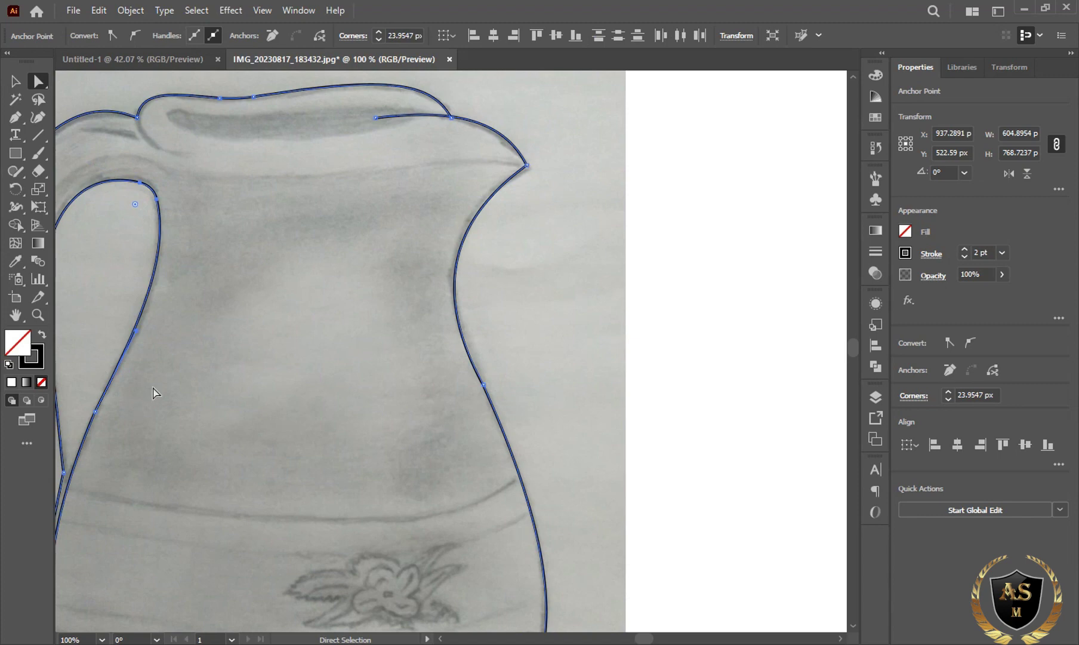
Nudge the handle's lower anchor right, reshape its outer upper curve, and deselect the outline
{"action": "left_click_drag", "start_coordinate": [152, 366], "coordinate": [385, 357]}
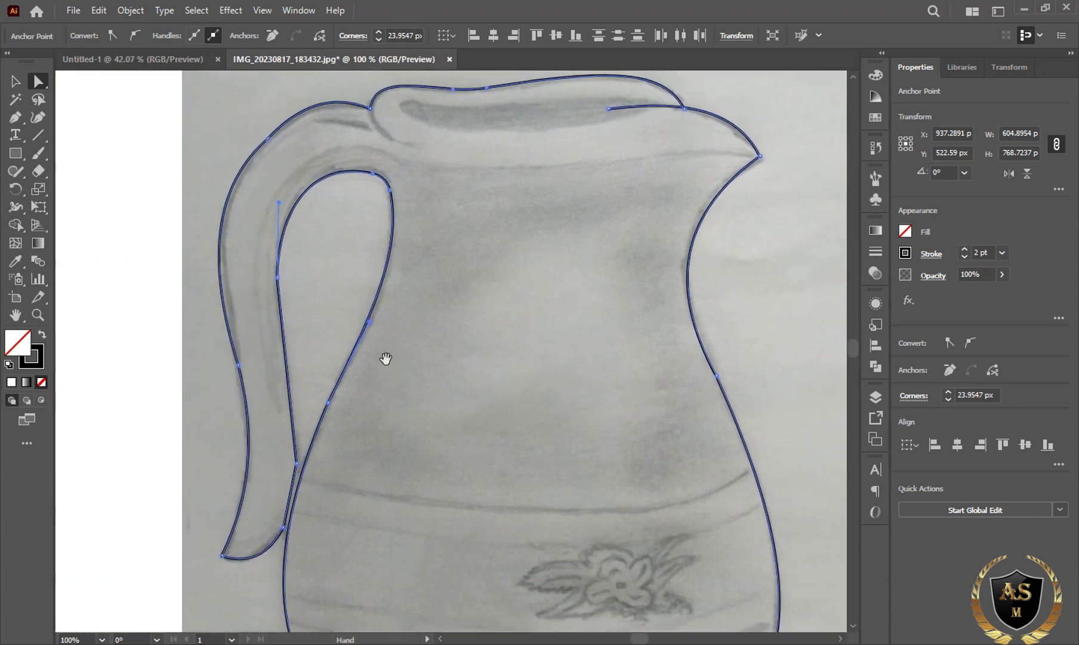
{"action": "left_click", "coordinate": [298, 464]}
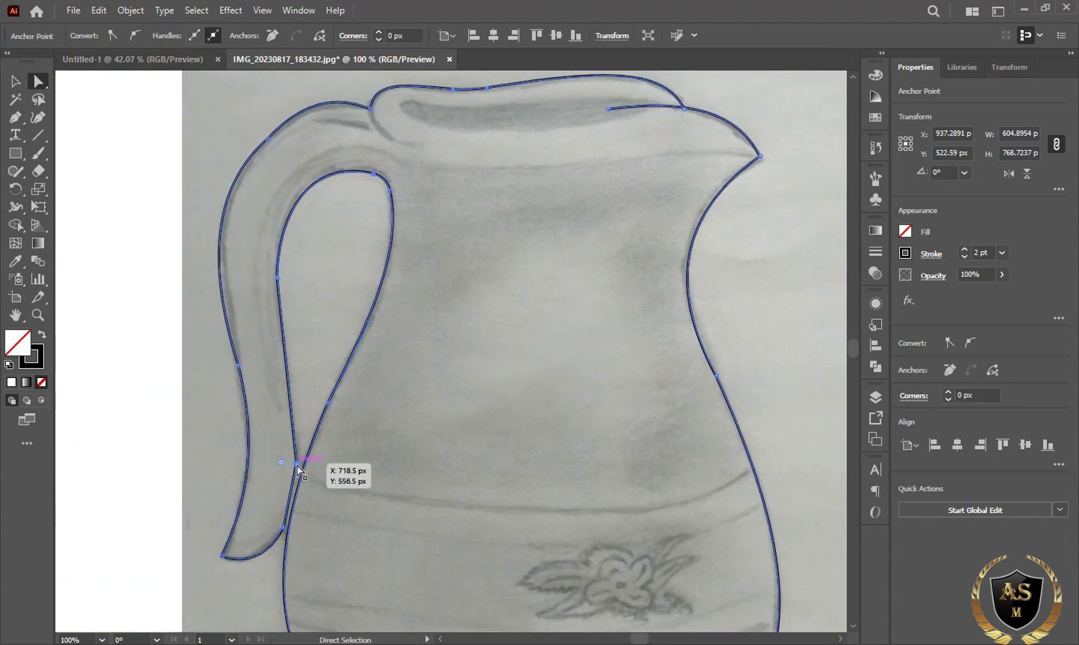
{"action": "left_click", "coordinate": [284, 526]}
{"action": "left_click_drag", "start_coordinate": [297, 462], "coordinate": [302, 466]}
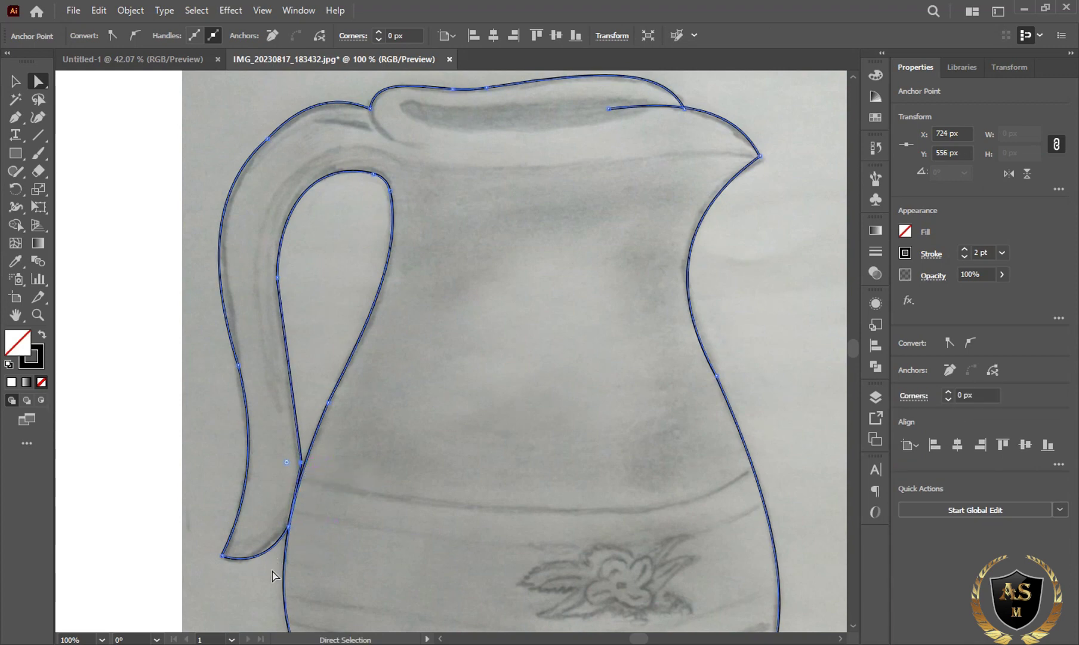
{"action": "left_click", "coordinate": [266, 137]}
{"action": "left_click_drag", "start_coordinate": [210, 187], "coordinate": [219, 198]}
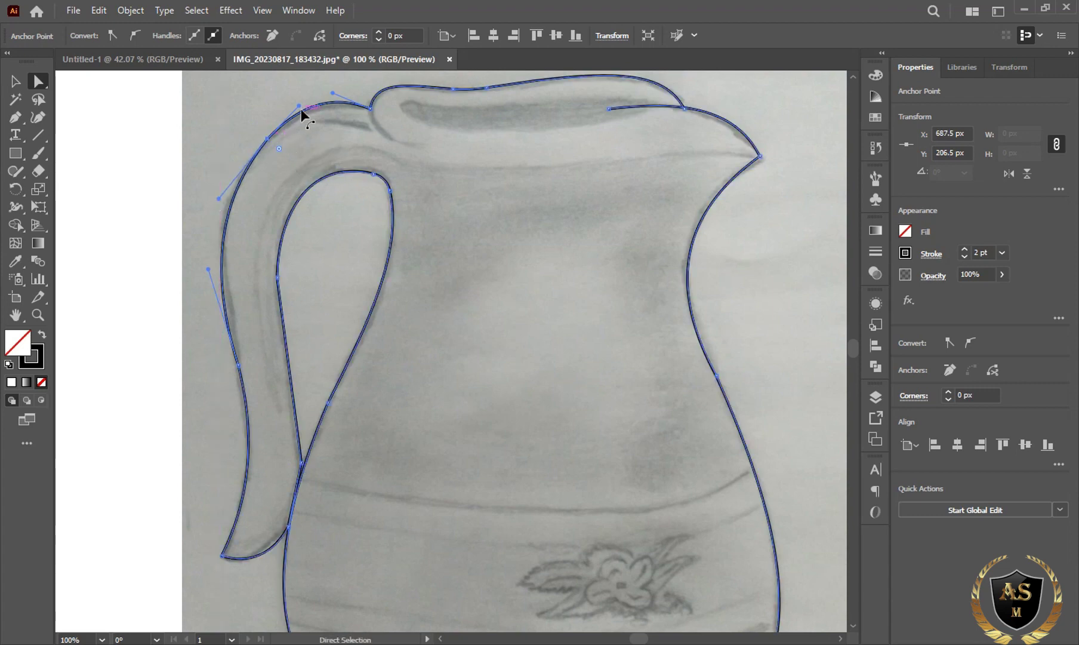
{"action": "left_click", "coordinate": [352, 113]}
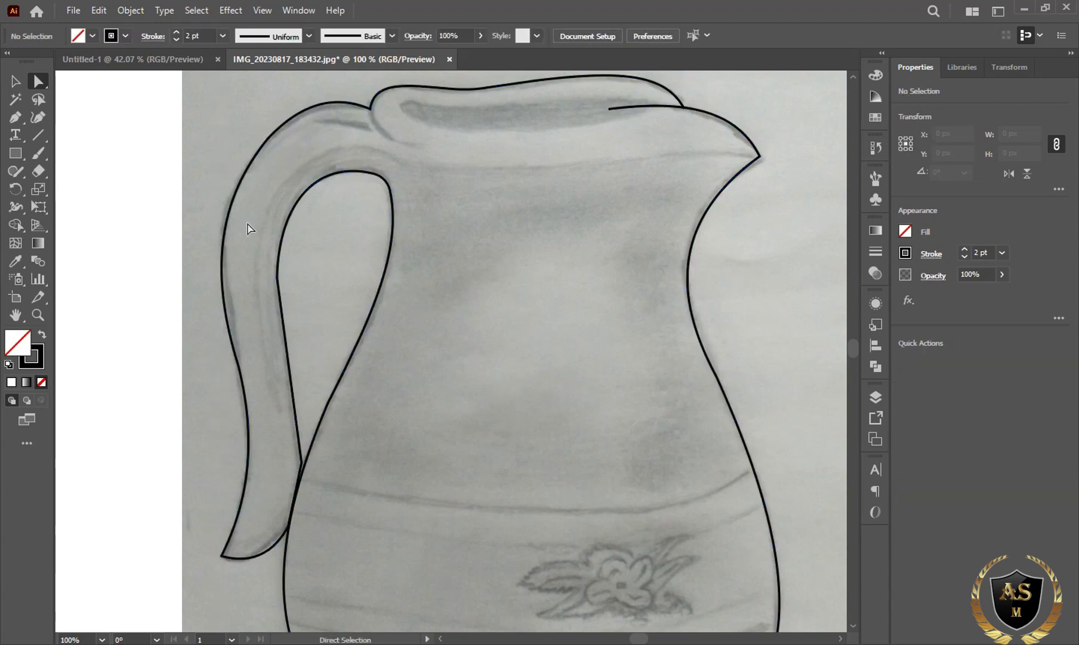
Create a new calligraphic brush, Calligraphic Brush 1, in the Brushes panel
{"action": "scroll", "coordinate": [534, 468], "scroll_direction": "down", "scroll_amount": 5}
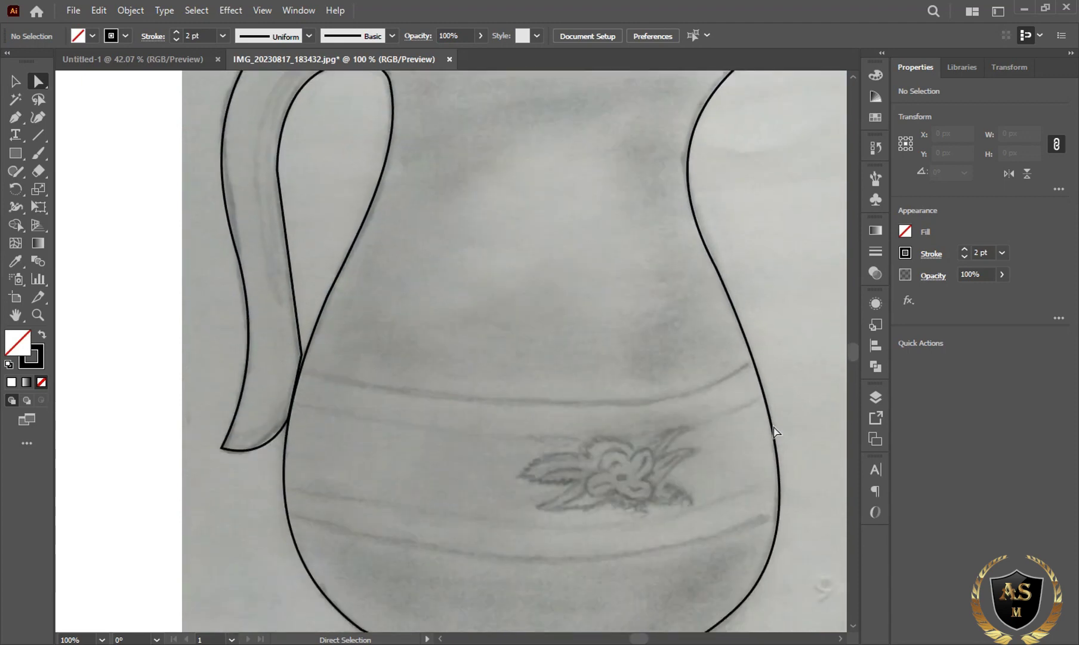
{"action": "left_click", "coordinate": [876, 177]}
{"action": "left_click", "coordinate": [741, 171]}
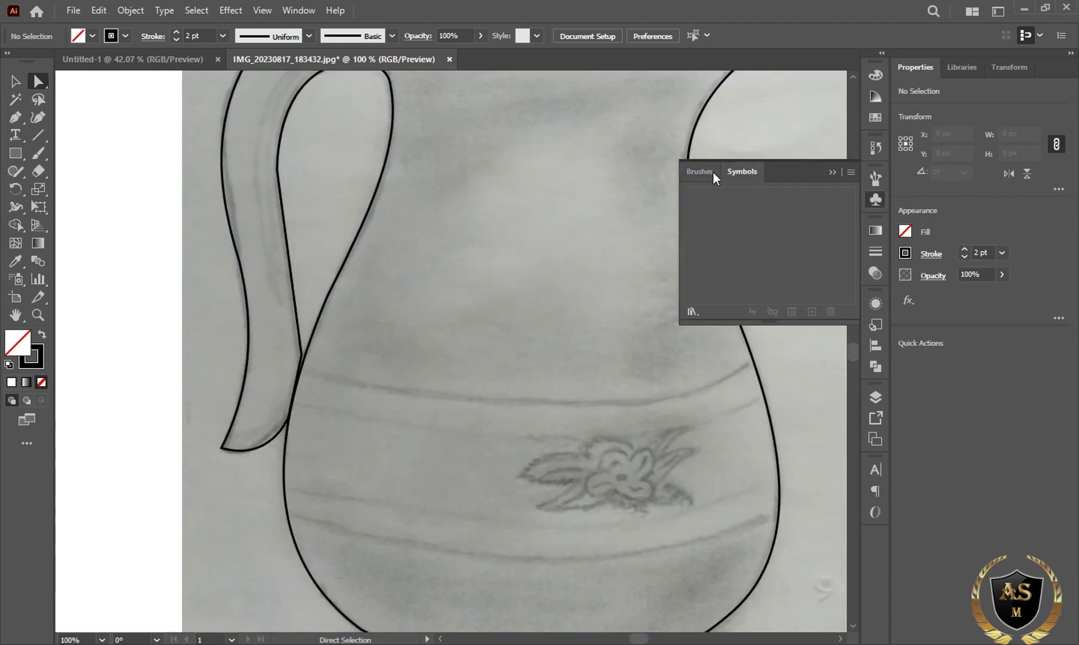
{"action": "left_click", "coordinate": [705, 171]}
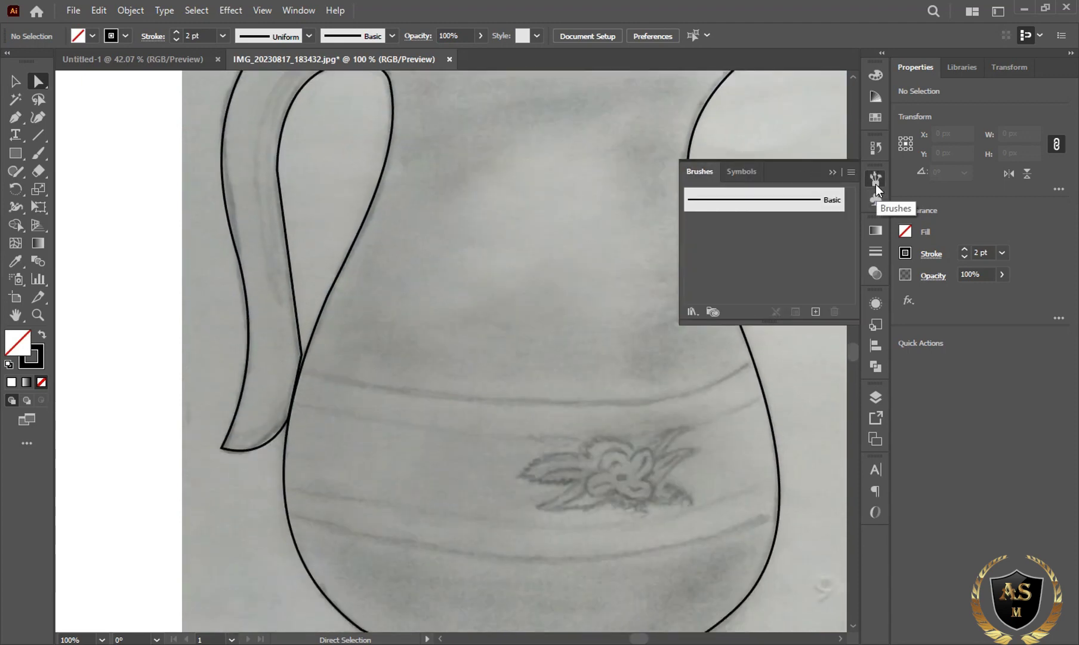
{"action": "left_click", "coordinate": [691, 313]}
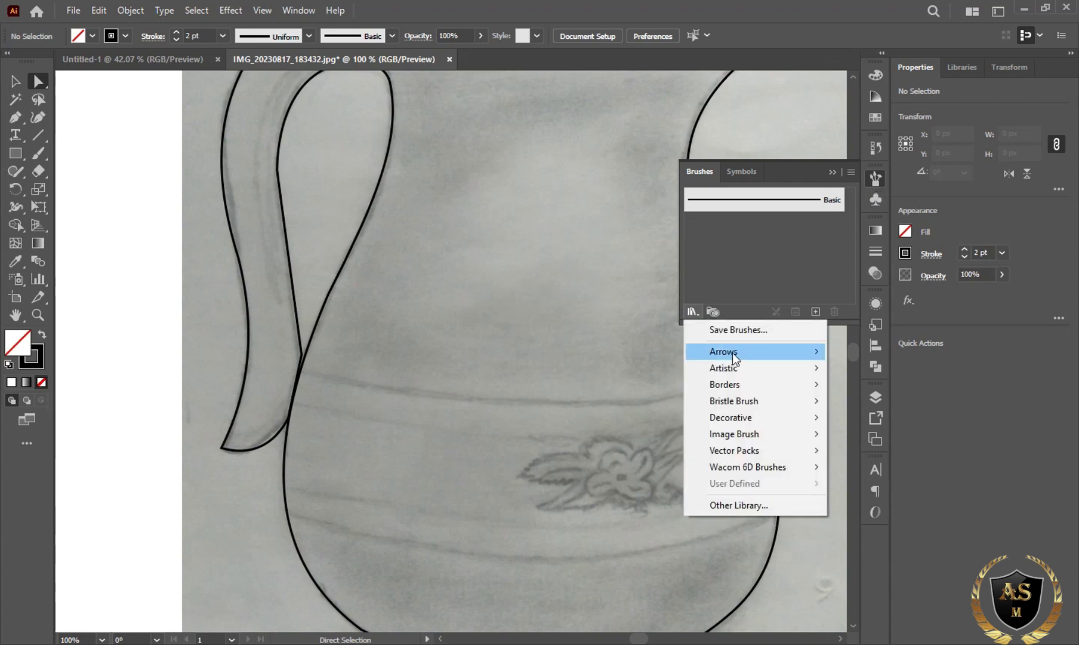
{"action": "mouse_move", "coordinate": [734, 368]}
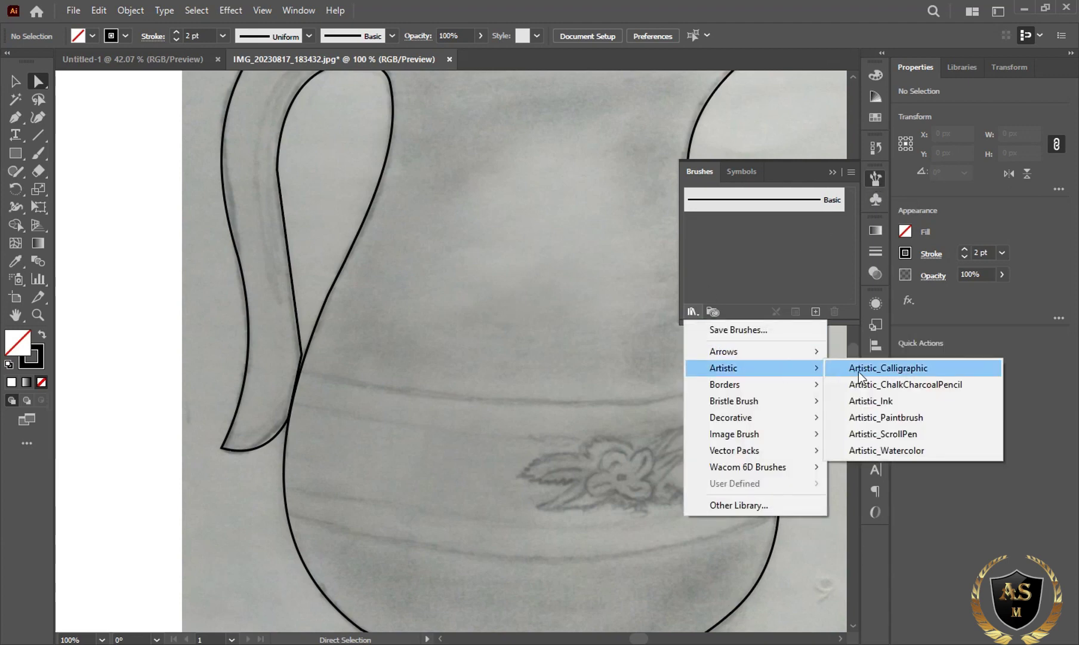
{"action": "left_click", "coordinate": [816, 310]}
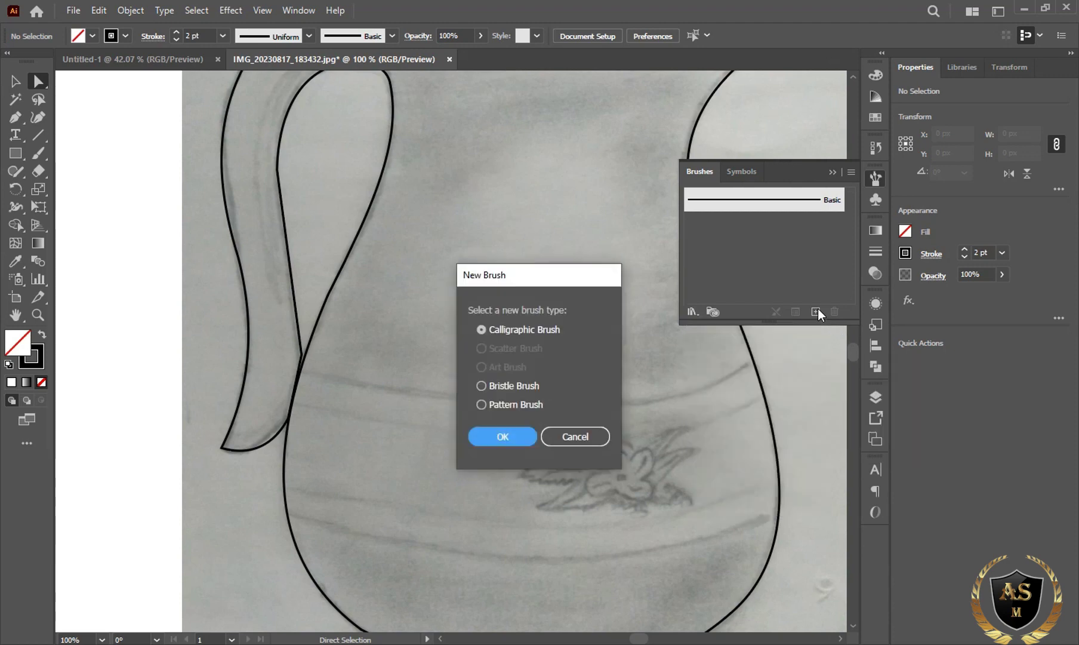
{"action": "left_click", "coordinate": [509, 432]}
{"action": "left_click", "coordinate": [631, 456]}
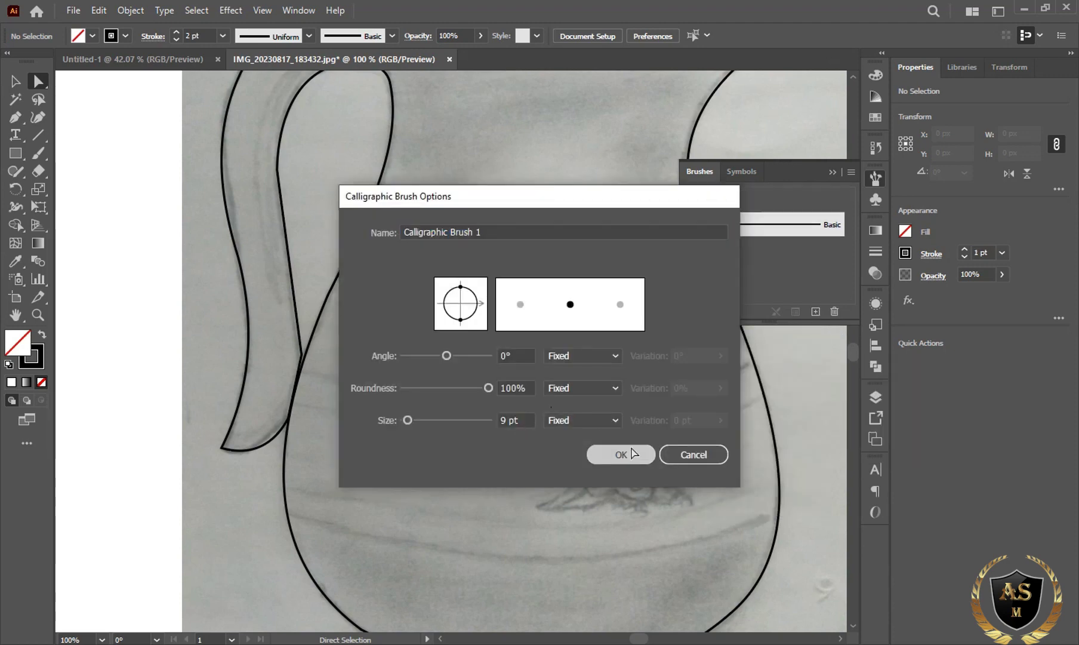
Paint a brush stroke down the handle's inside and along the rim to the spout, at 0.75 pt
{"action": "scroll", "coordinate": [528, 339], "scroll_direction": "up", "scroll_amount": 5}
{"action": "scroll", "coordinate": [528, 340], "scroll_direction": "up", "scroll_amount": 1}
{"action": "key", "text": "b"}
{"action": "mouse_move", "coordinate": [278, 489]}
{"action": "left_mouse_down"}
{"action": "mouse_move", "coordinate": [260, 351]}
{"action": "mouse_move", "coordinate": [461, 236]}
{"action": "left_mouse_up"}
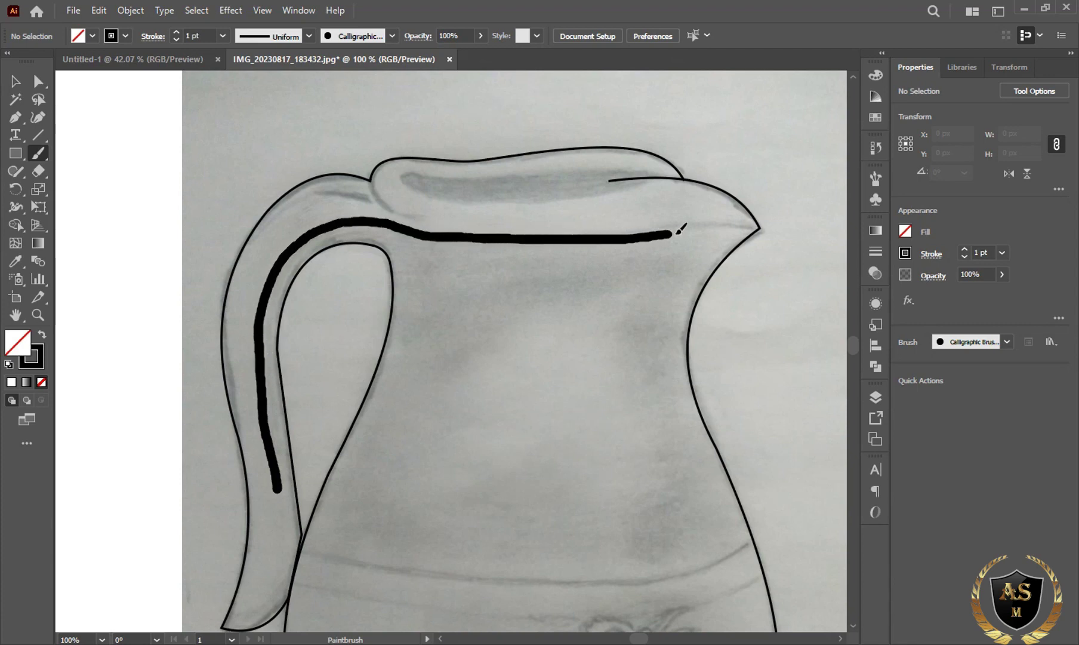
{"action": "left_click_drag", "start_coordinate": [461, 237], "coordinate": [753, 229]}
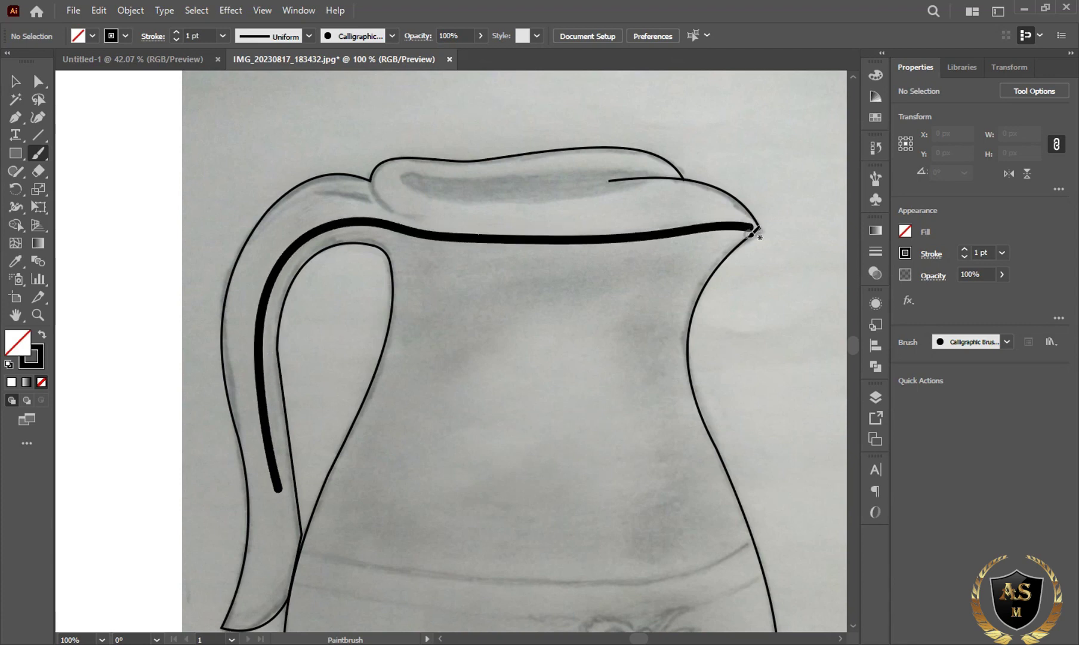
{"action": "left_click", "coordinate": [178, 39]}
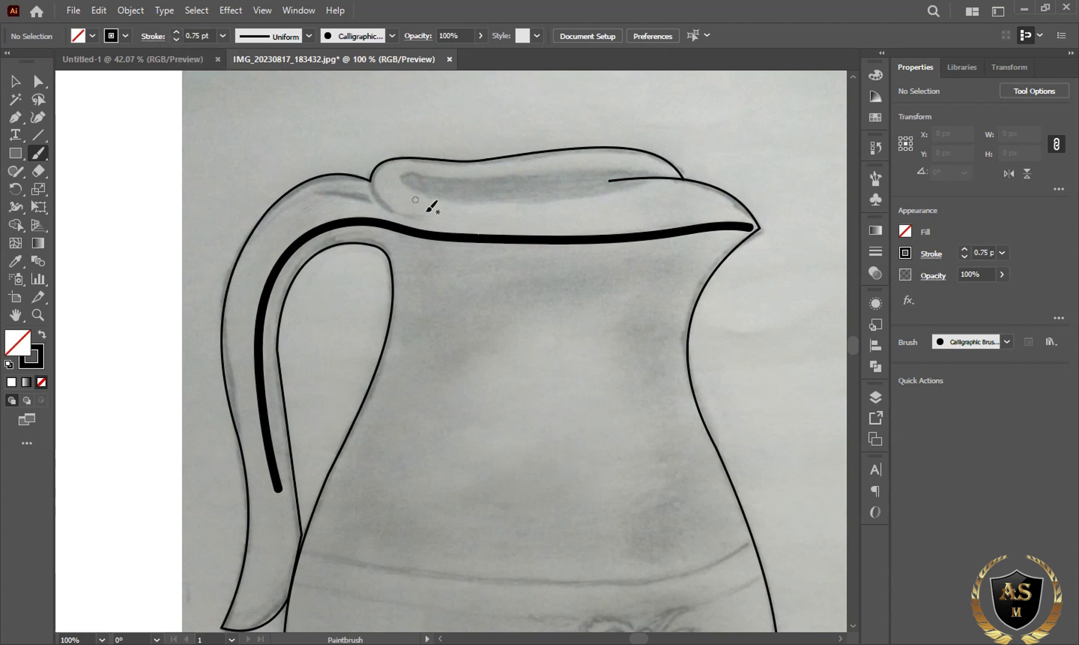
{"action": "left_click", "coordinate": [520, 240], "text": "ctrl"}
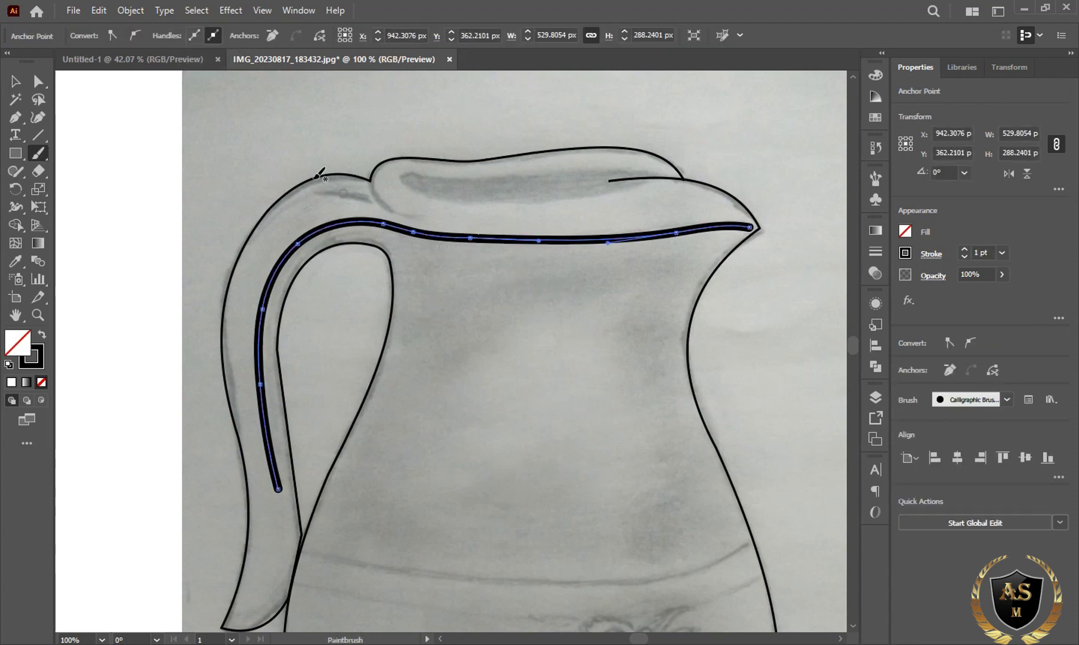
Thin the handle-rim line to 0.75 pt and try charcoal brushes, ending on Charcoal - Feather
{"action": "left_click", "coordinate": [965, 256]}
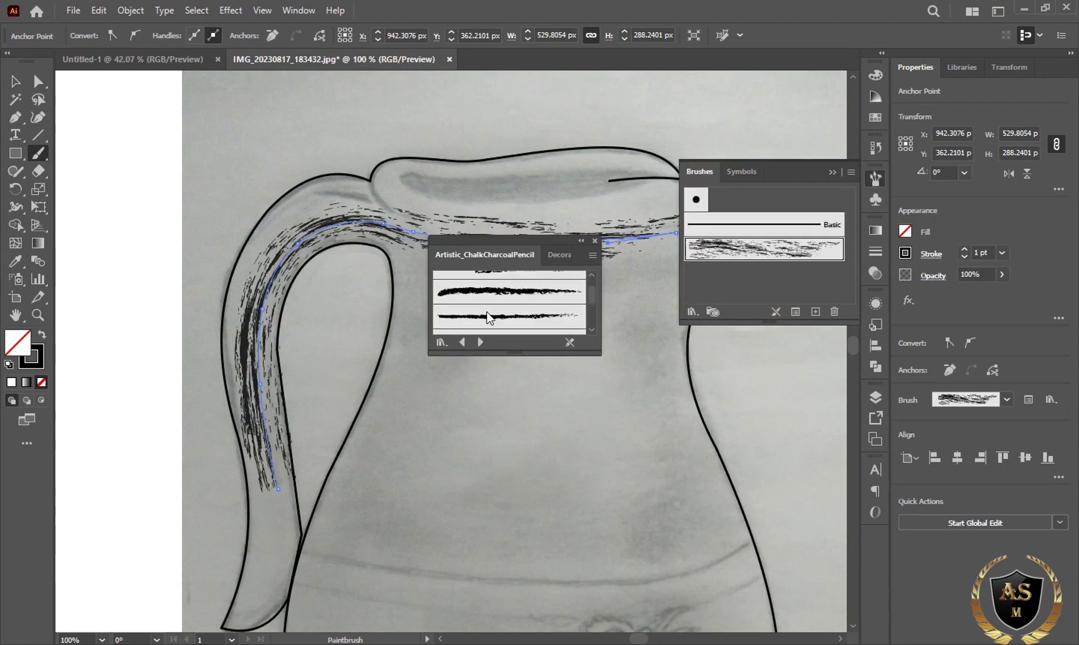
{"action": "left_click", "coordinate": [491, 317]}
{"action": "left_click", "coordinate": [491, 316]}
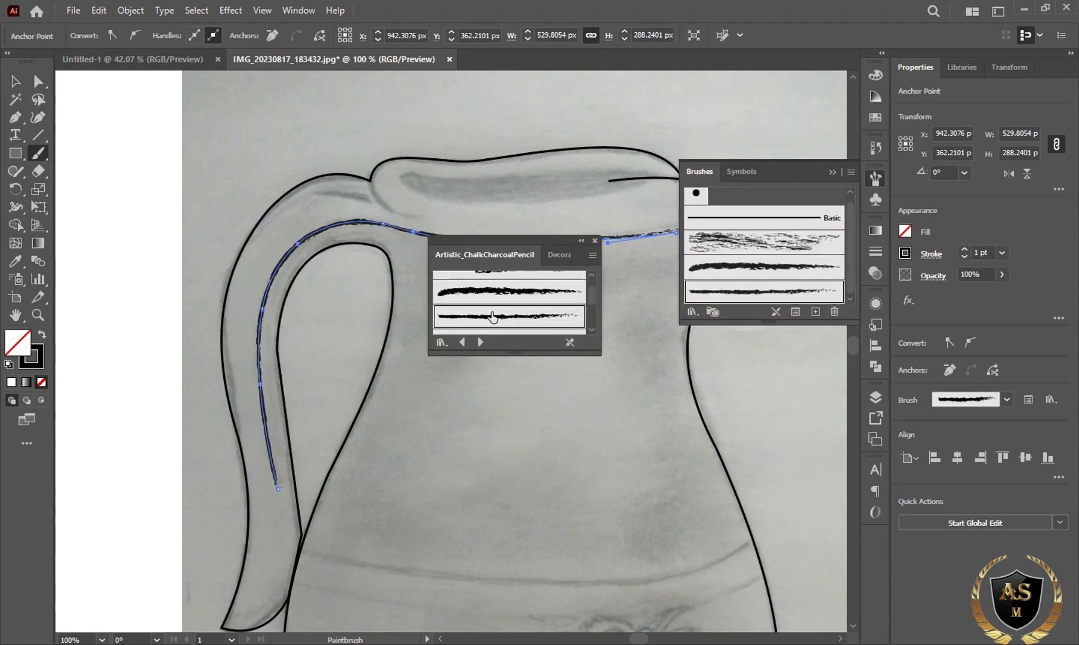
{"action": "scroll", "coordinate": [495, 316], "scroll_direction": "down", "scroll_amount": 2}
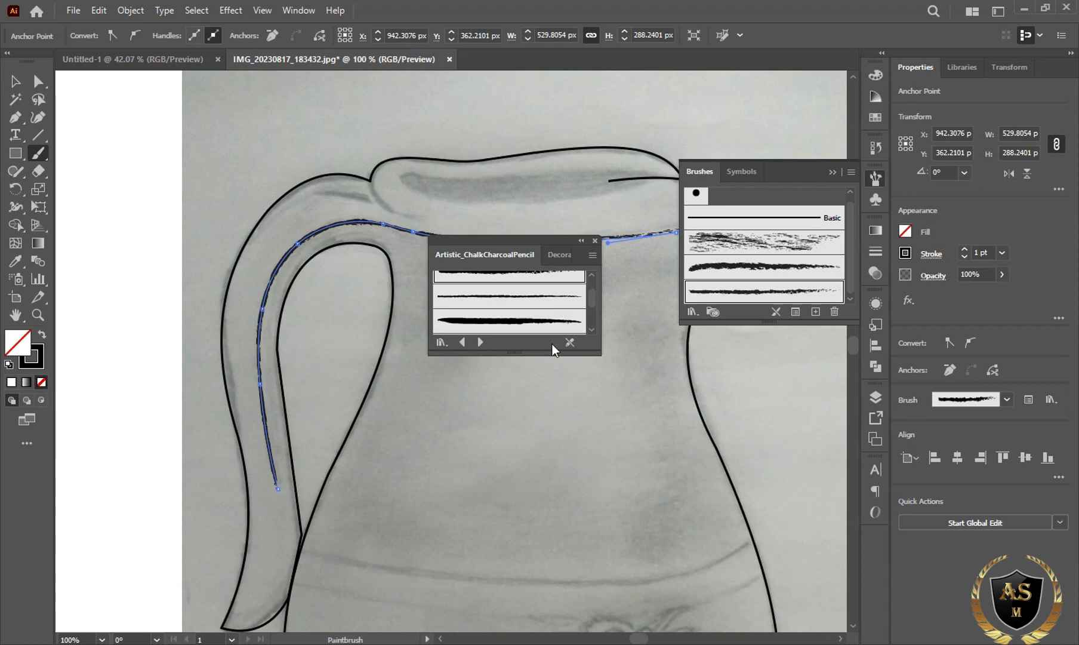
{"action": "left_click", "coordinate": [535, 303]}
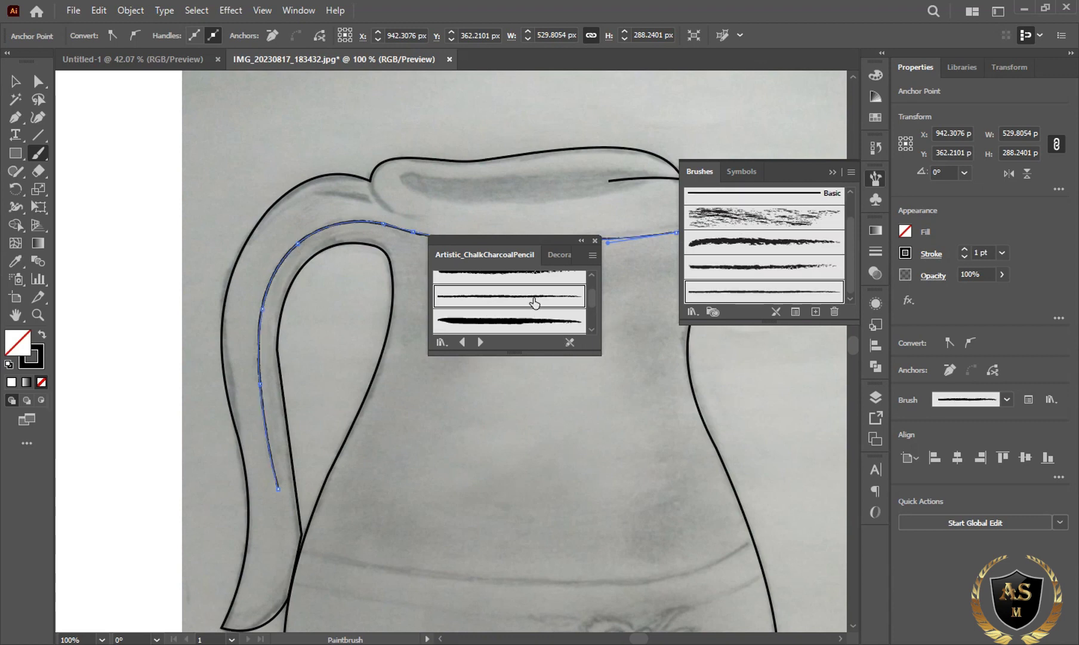
{"action": "left_click", "coordinate": [779, 312]}
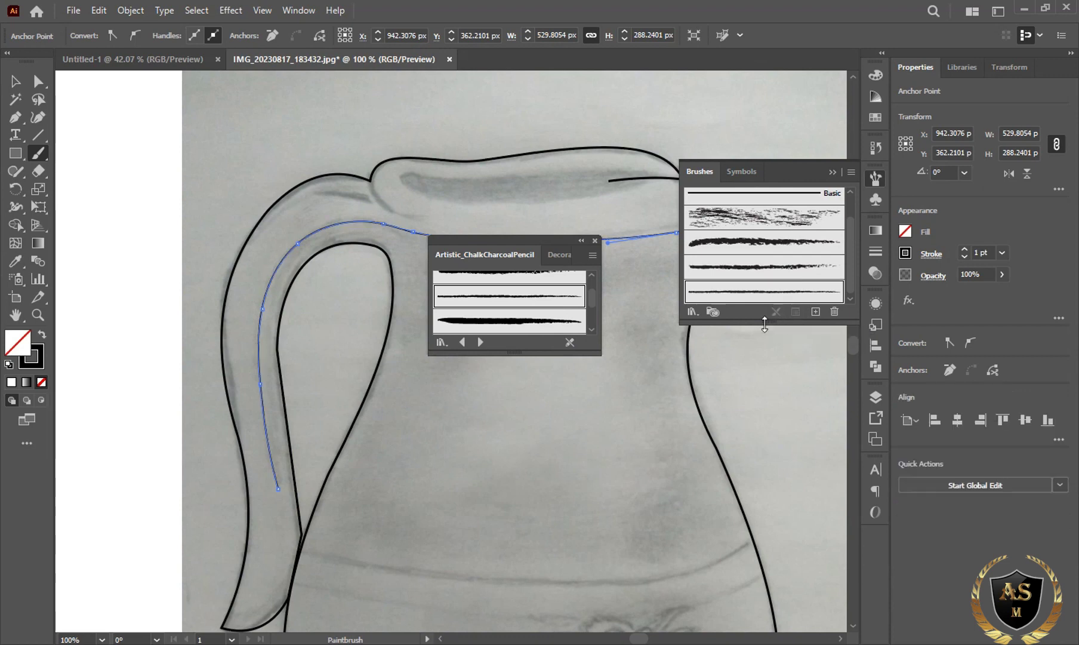
{"action": "left_click", "coordinate": [728, 290]}
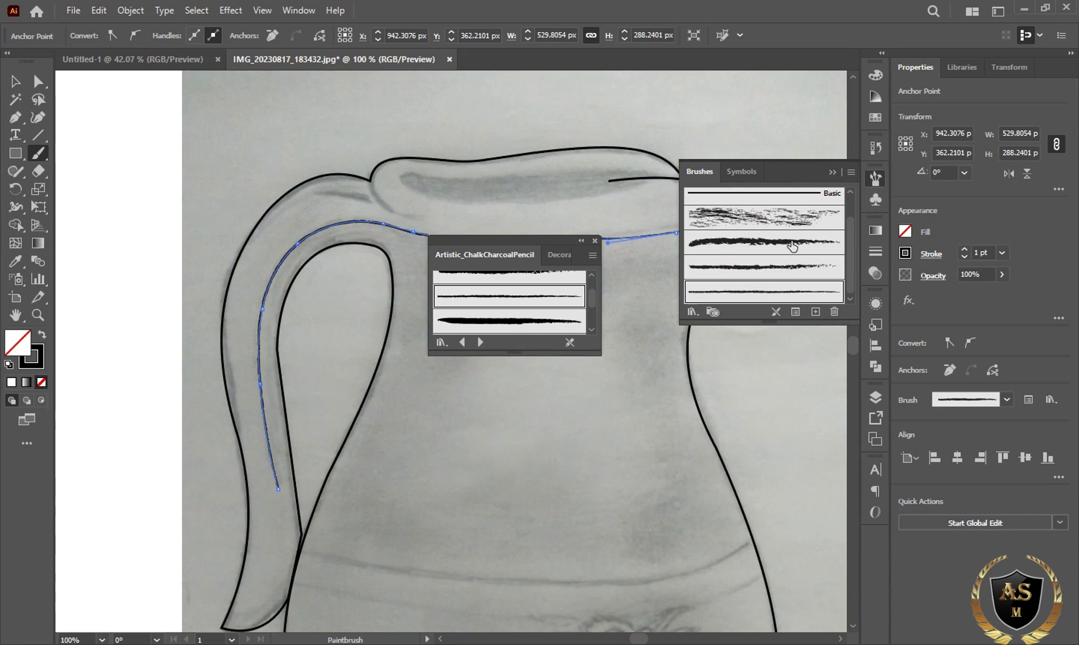
Settle the line on a thin dark charcoal brush, close the library, and deselect
{"action": "left_click", "coordinate": [594, 241]}
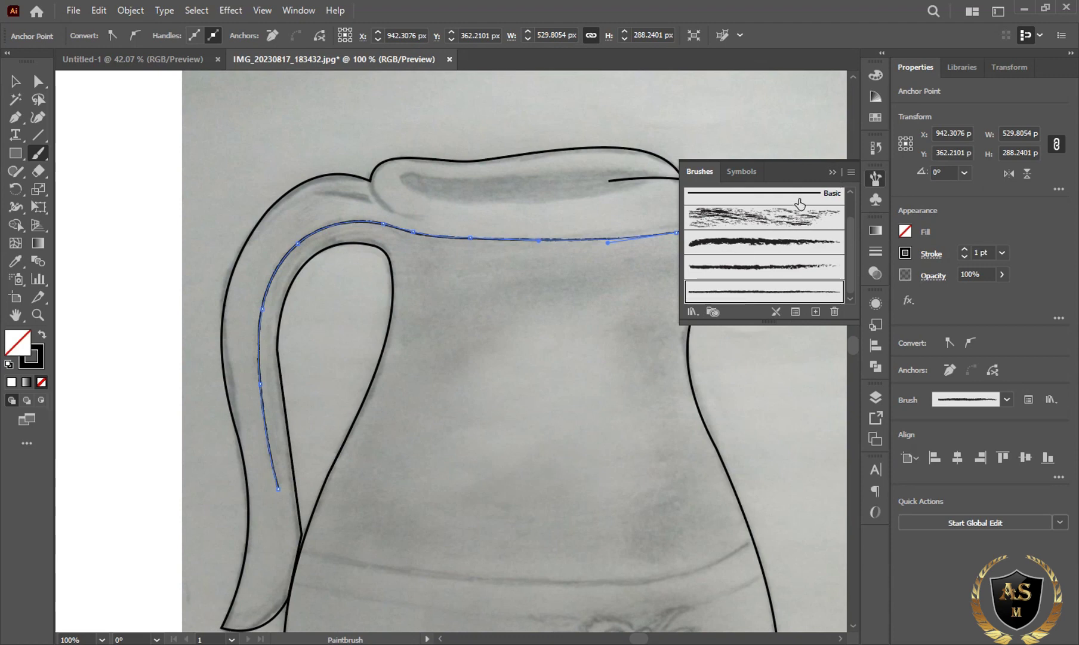
{"action": "scroll", "coordinate": [767, 243], "scroll_direction": "up", "scroll_amount": 1}
{"action": "left_click", "coordinate": [705, 257]}
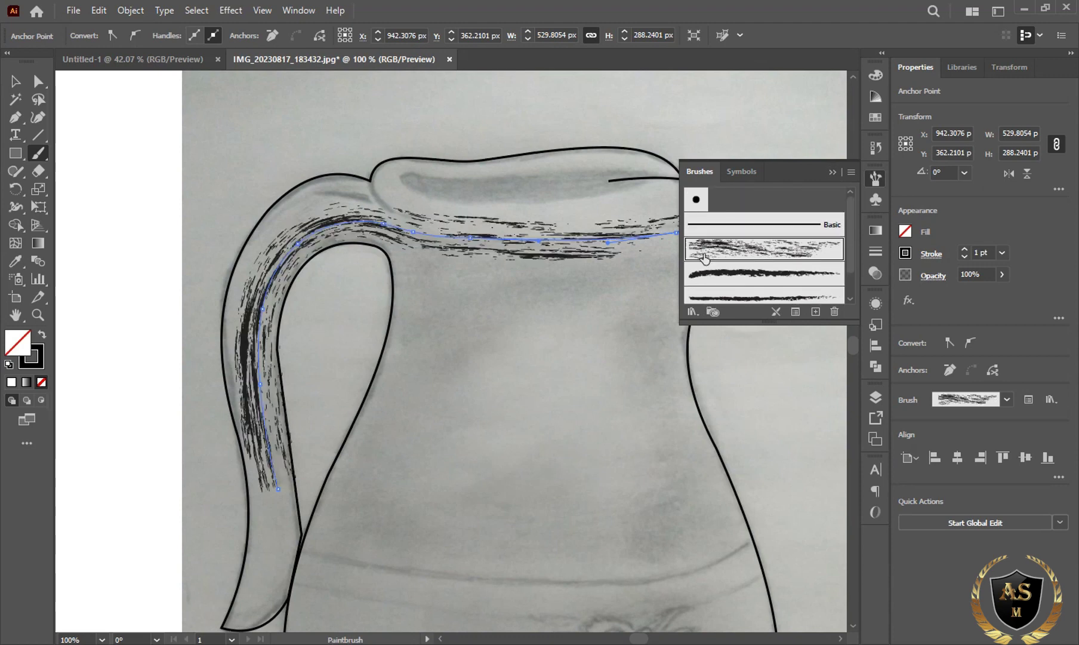
{"action": "left_click", "coordinate": [707, 283]}
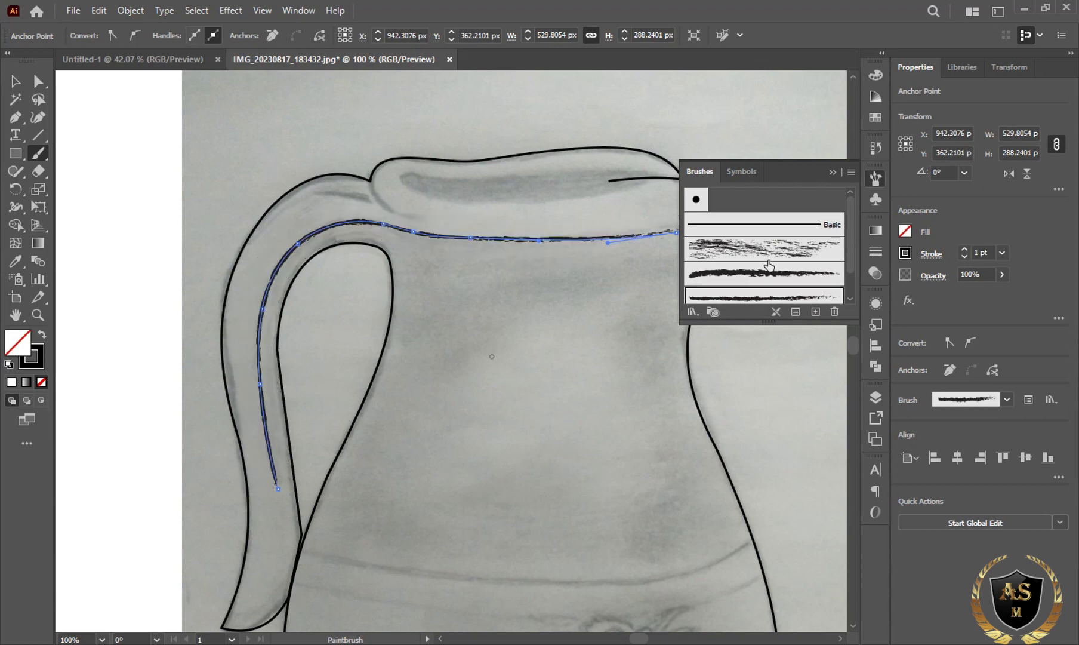
{"action": "left_click", "coordinate": [832, 172]}
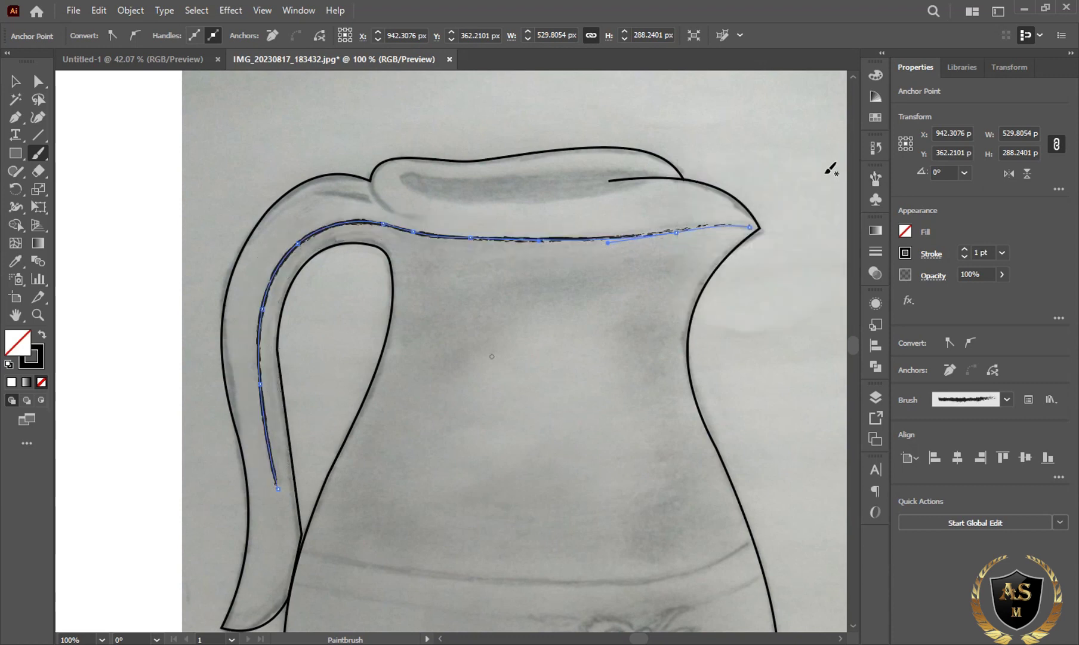
{"action": "left_click", "coordinate": [539, 207], "text": "ctrl"}
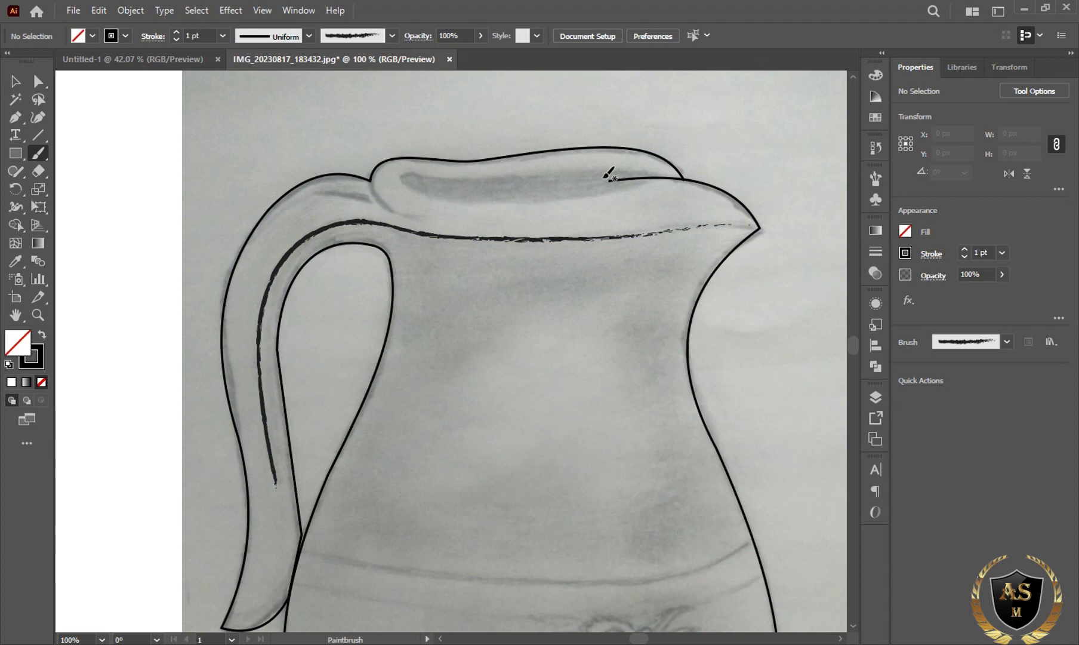
Paint a thick 2 pt rough charcoal shadow inside the jug's mouth, undoing stray strokes
{"action": "left_click", "coordinate": [875, 178]}
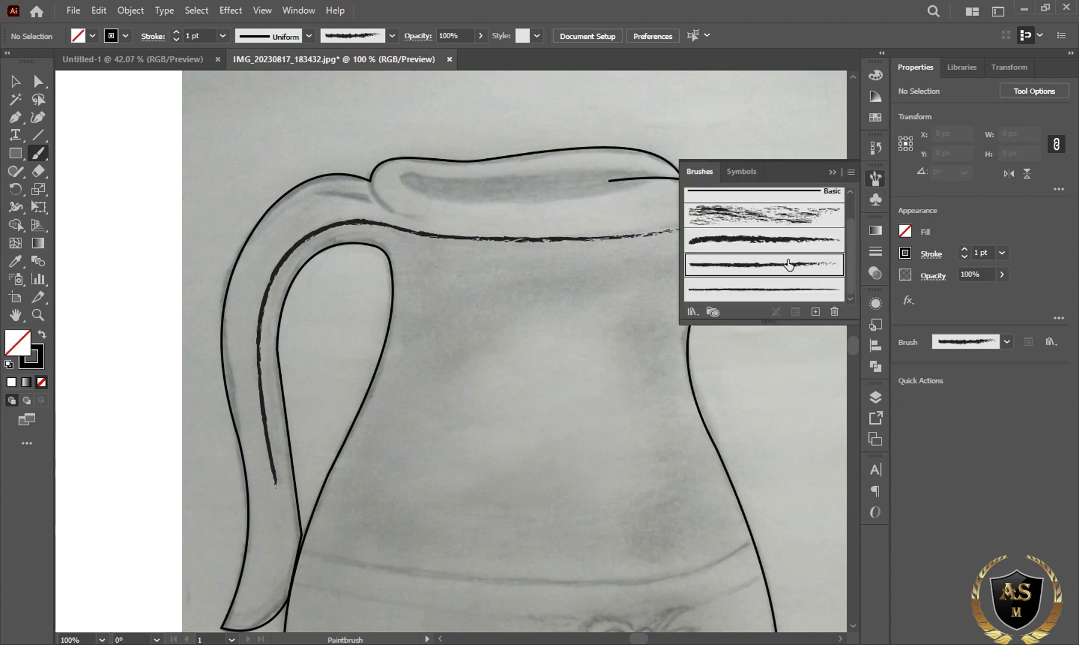
{"action": "left_click", "coordinate": [786, 241]}
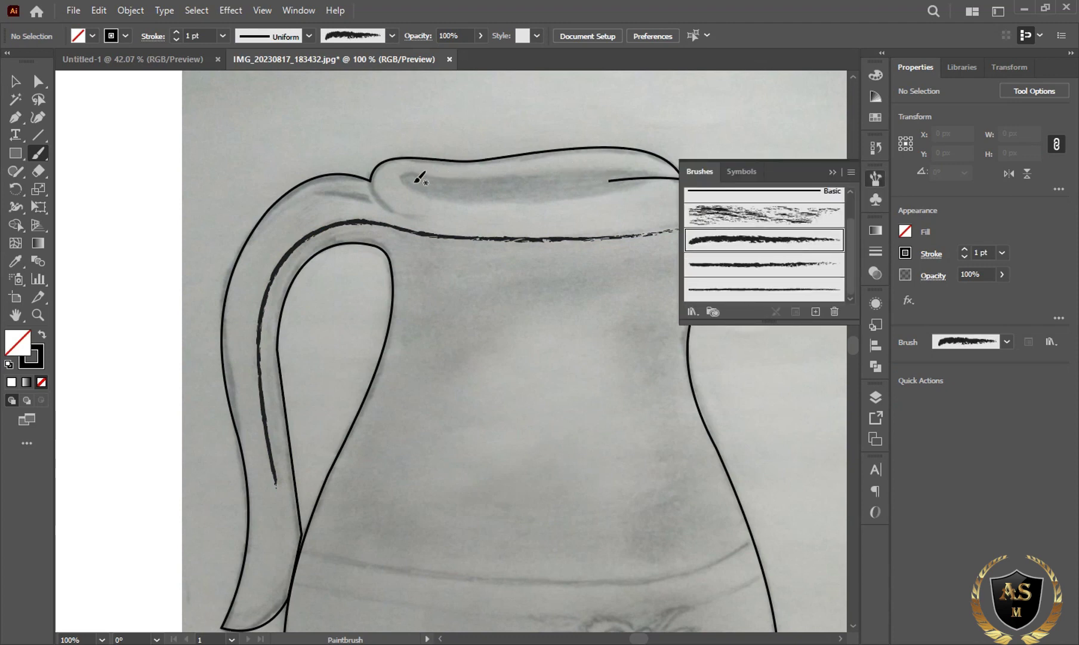
{"action": "left_click", "coordinate": [176, 33]}
{"action": "left_click_drag", "start_coordinate": [523, 183], "coordinate": [634, 176]}
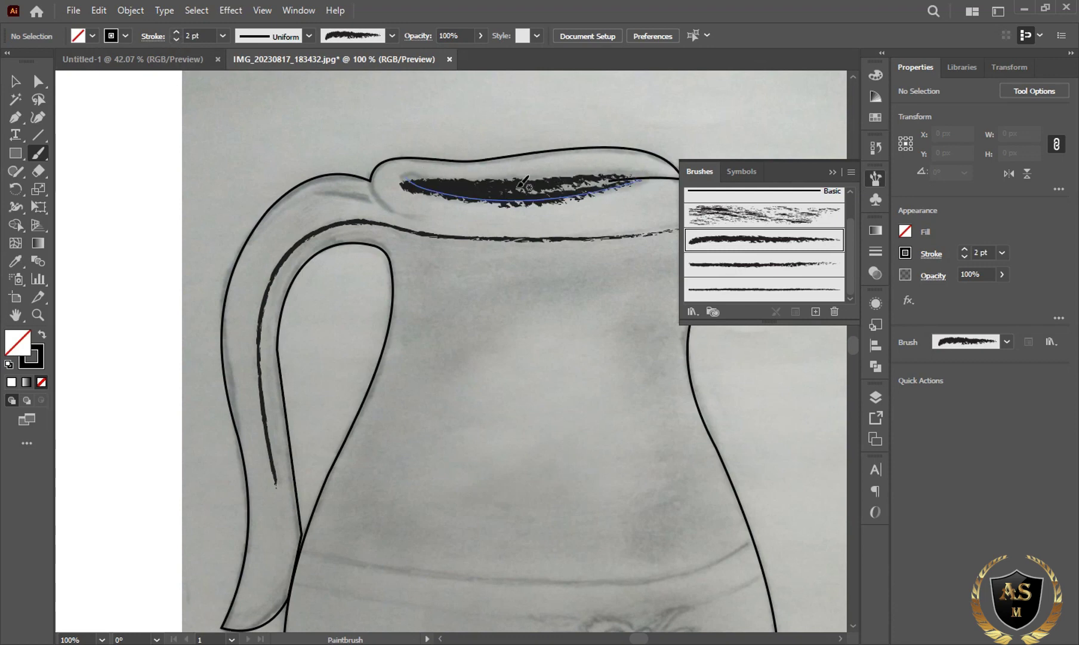
{"action": "left_click_drag", "start_coordinate": [517, 186], "coordinate": [572, 172]}
{"action": "left_click_drag", "start_coordinate": [644, 176], "coordinate": [648, 176]}
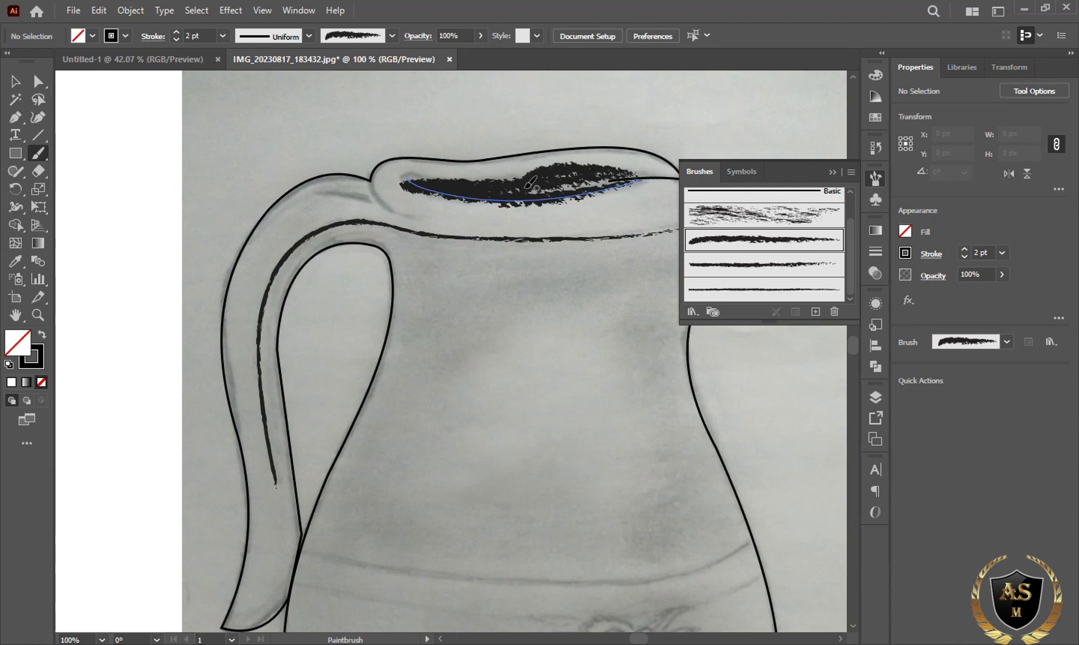
{"action": "key", "text": "ctrl+z"}
{"action": "key", "text": "ctrl+z"}
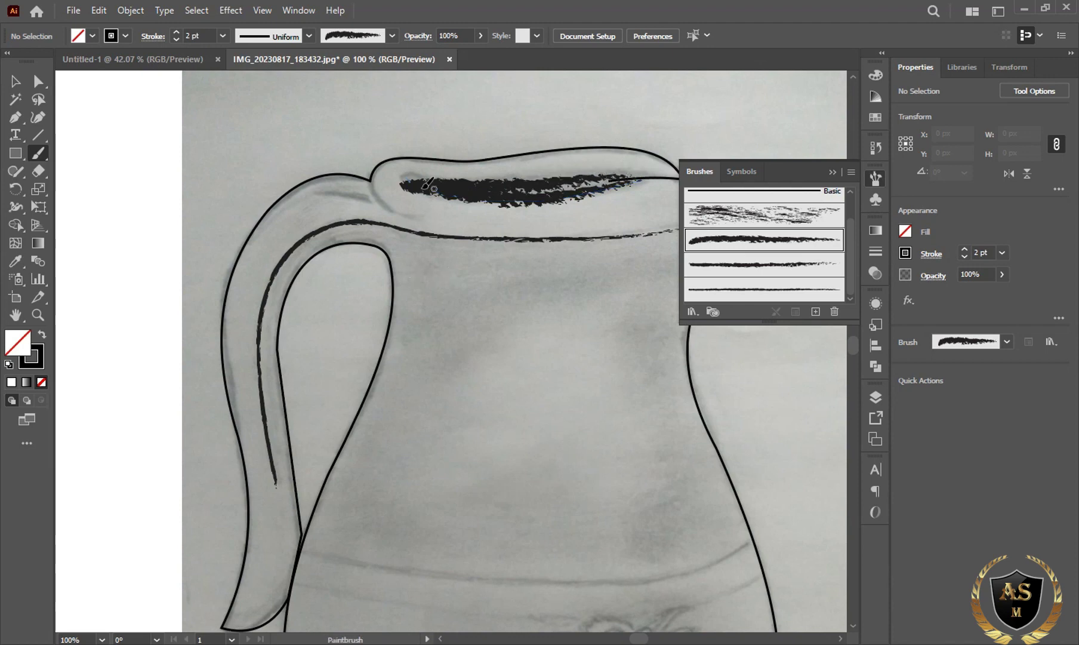
{"action": "left_click_drag", "start_coordinate": [452, 181], "coordinate": [496, 183]}
{"action": "left_click_drag", "start_coordinate": [636, 177], "coordinate": [639, 177]}
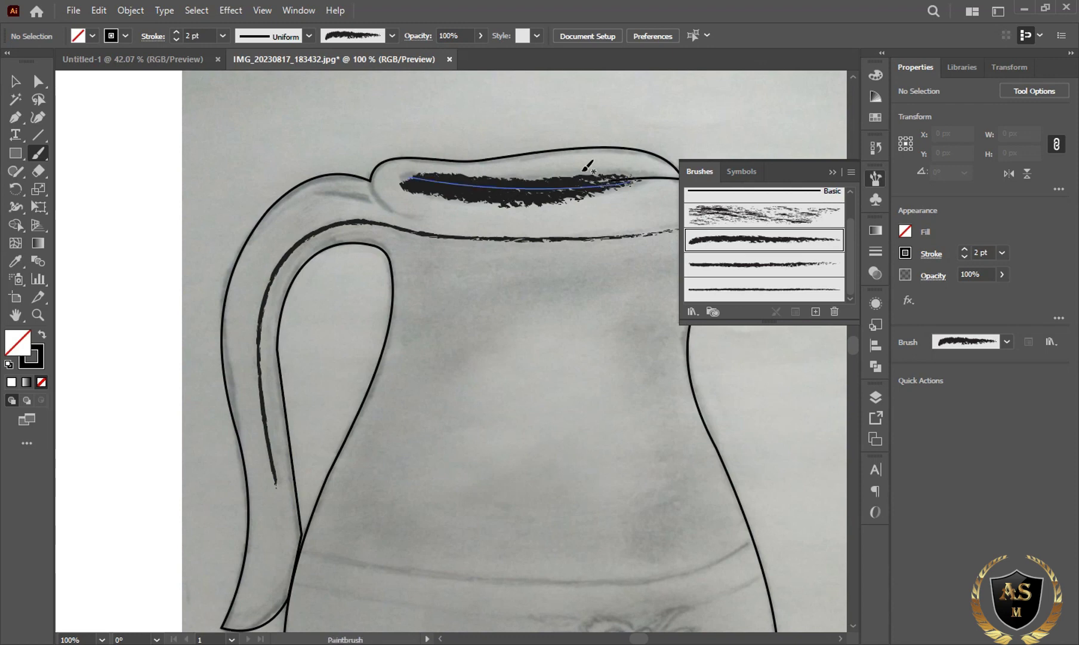
{"action": "left_click_drag", "start_coordinate": [568, 178], "coordinate": [654, 176]}
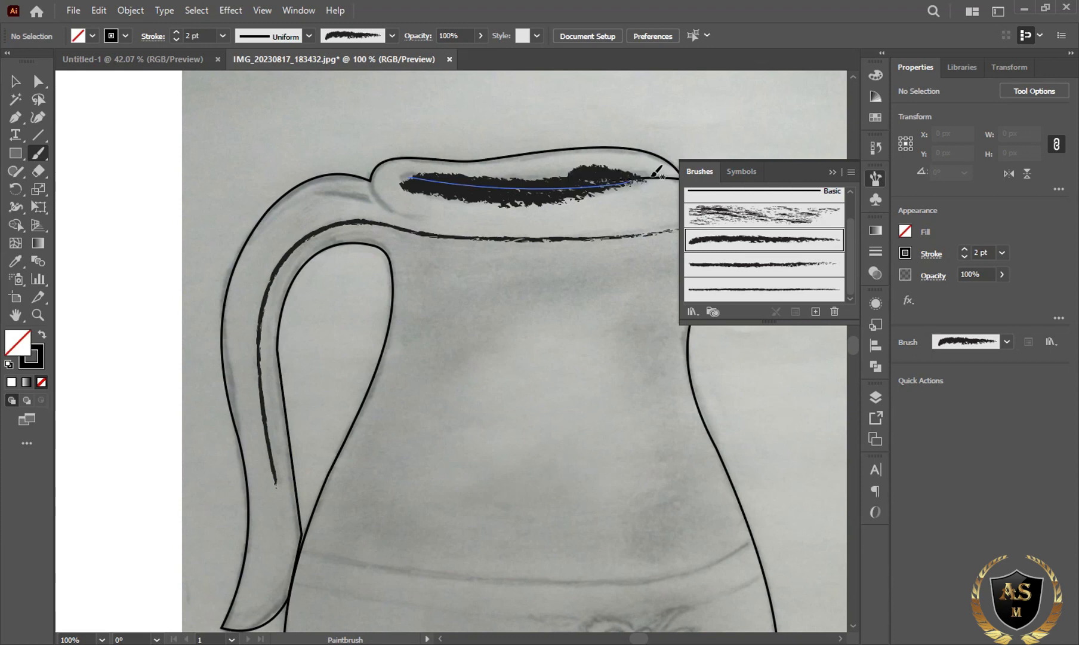
{"action": "key", "text": "ctrl+z"}
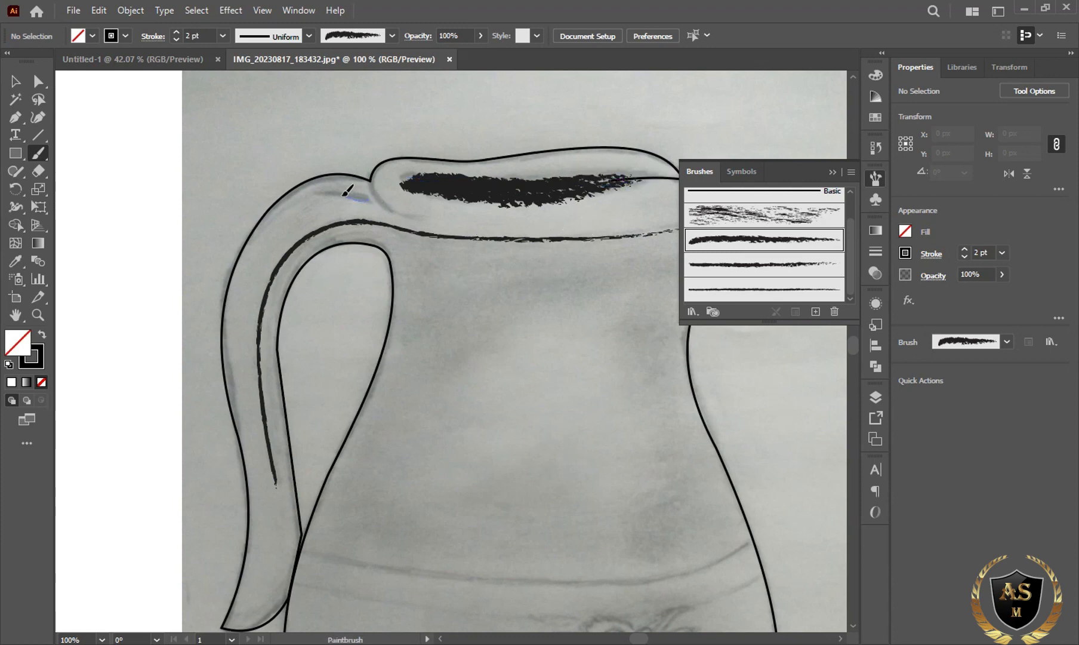
Add thick black charcoal strokes along the handle's top after trying a 0.75 pt version
{"action": "left_click_drag", "start_coordinate": [343, 194], "coordinate": [321, 191]}
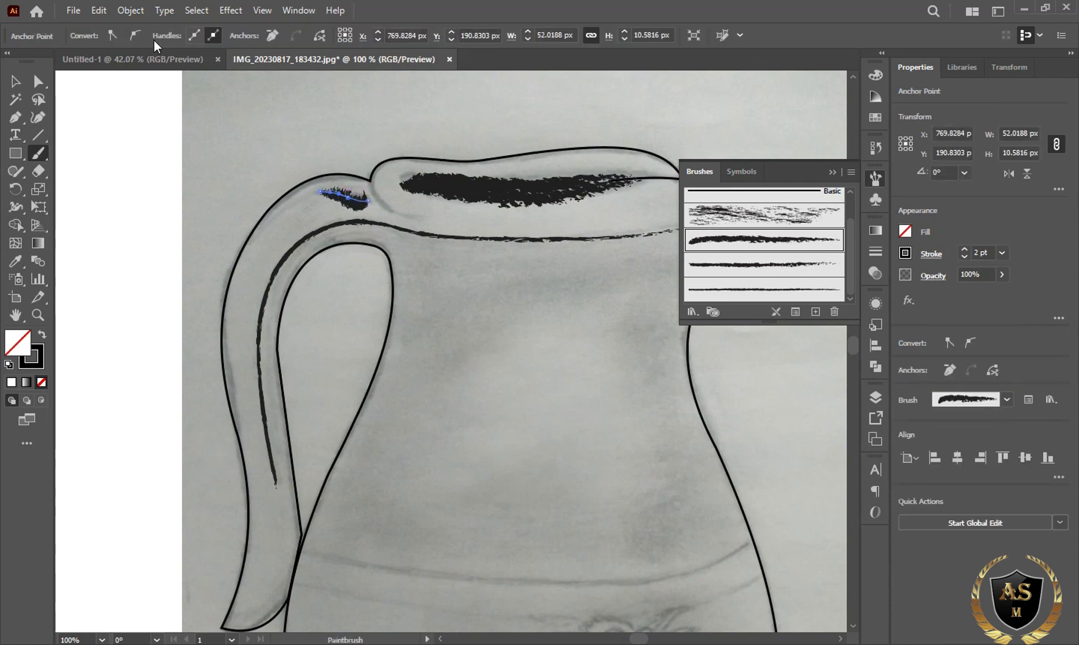
{"action": "left_click", "coordinate": [967, 255]}
{"action": "left_click", "coordinate": [967, 255]}
{"action": "left_click", "coordinate": [785, 216]}
{"action": "scroll", "coordinate": [785, 233], "scroll_direction": "up", "scroll_amount": 1}
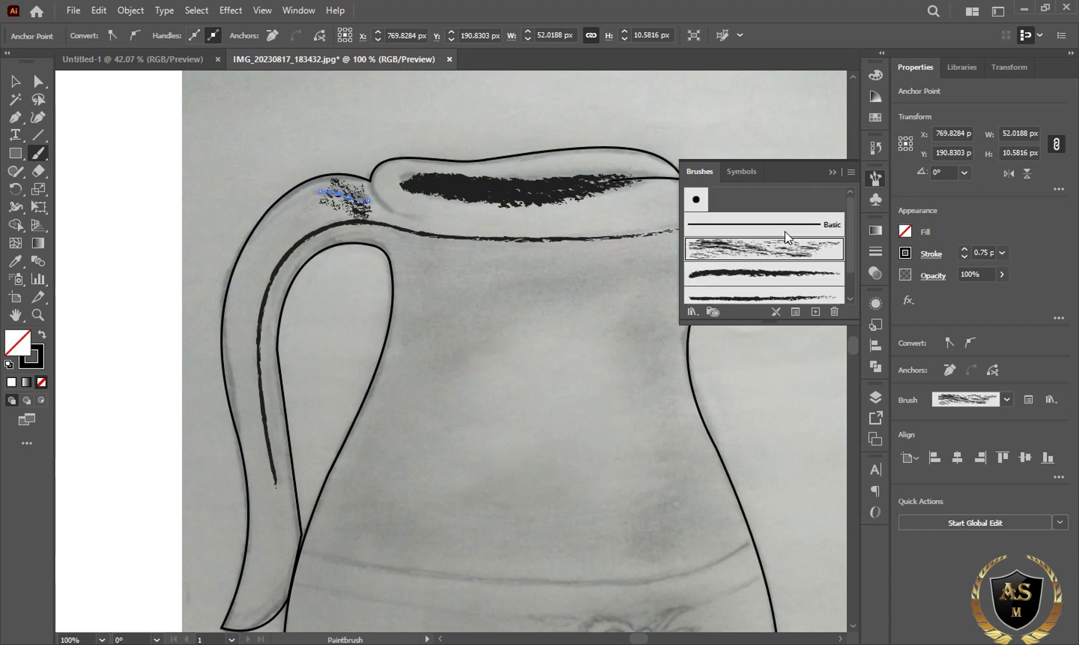
{"action": "scroll", "coordinate": [785, 233], "scroll_direction": "down", "scroll_amount": 1}
{"action": "left_click", "coordinate": [782, 240]}
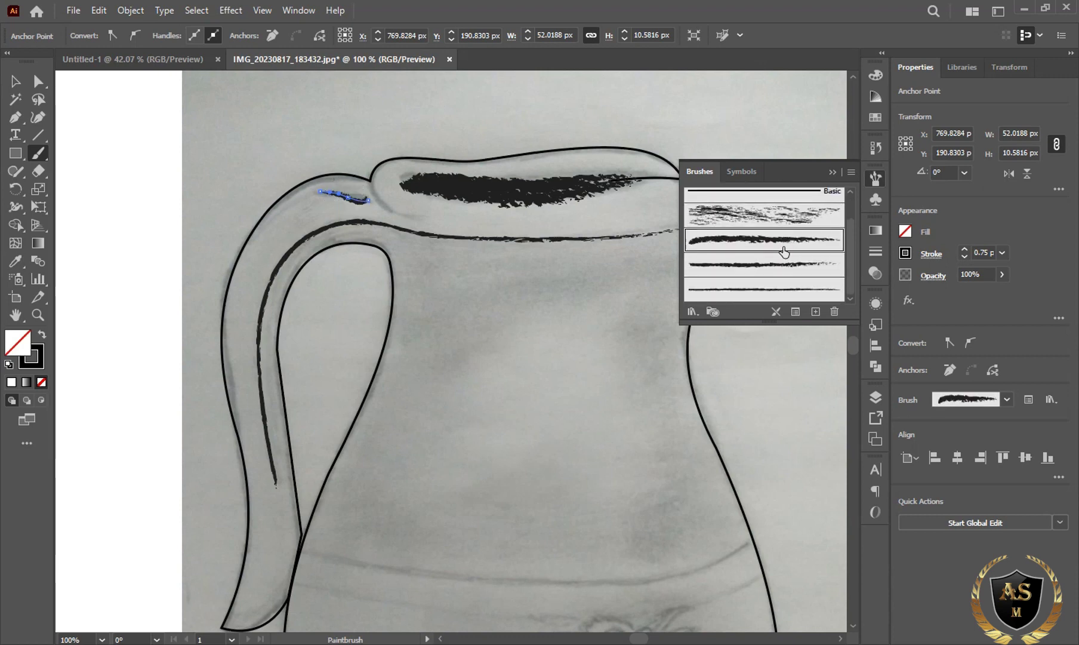
{"action": "left_click", "coordinate": [840, 175]}
{"action": "key", "text": "ctrl+z"}
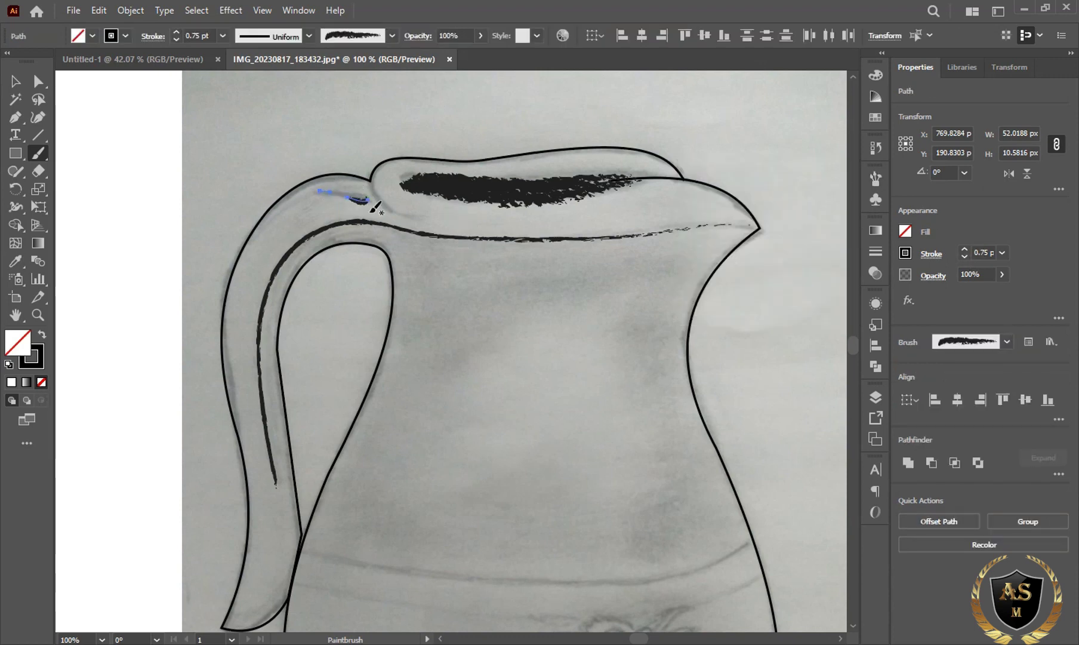
{"action": "left_click_drag", "start_coordinate": [333, 194], "coordinate": [319, 193]}
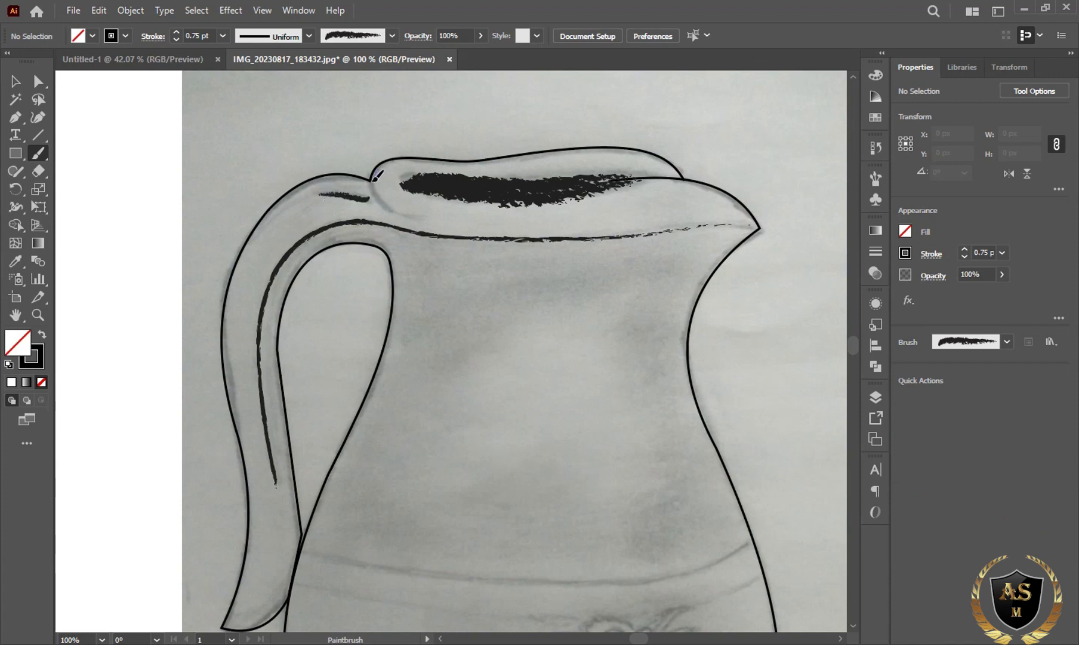
{"action": "left_click_drag", "start_coordinate": [446, 218], "coordinate": [449, 216]}
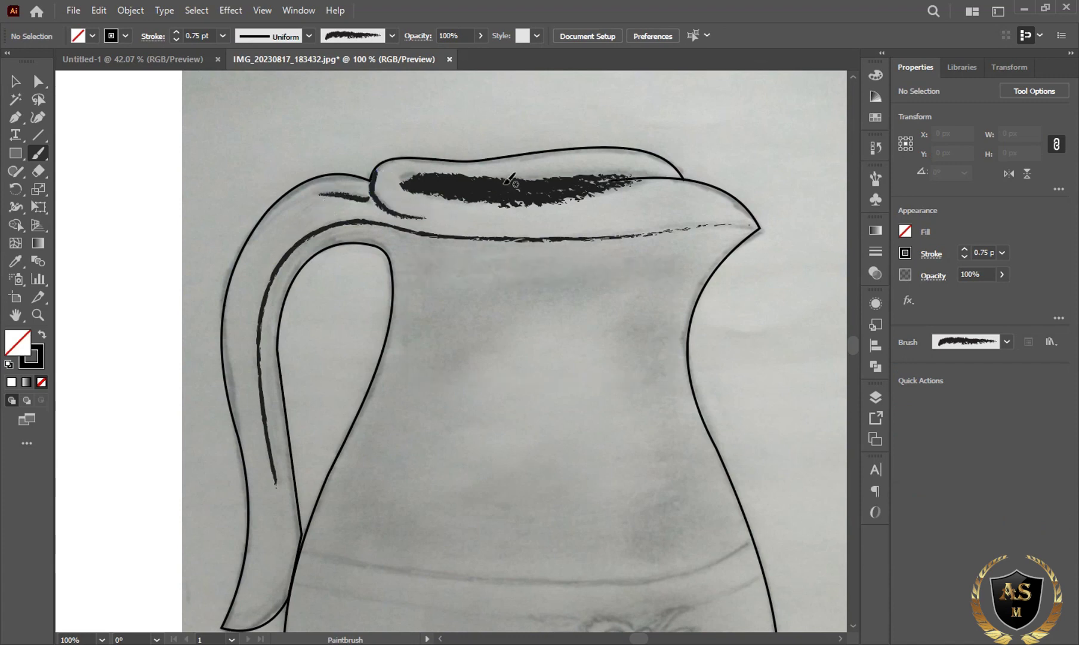
{"action": "scroll", "coordinate": [690, 297], "scroll_direction": "down", "scroll_amount": 2}
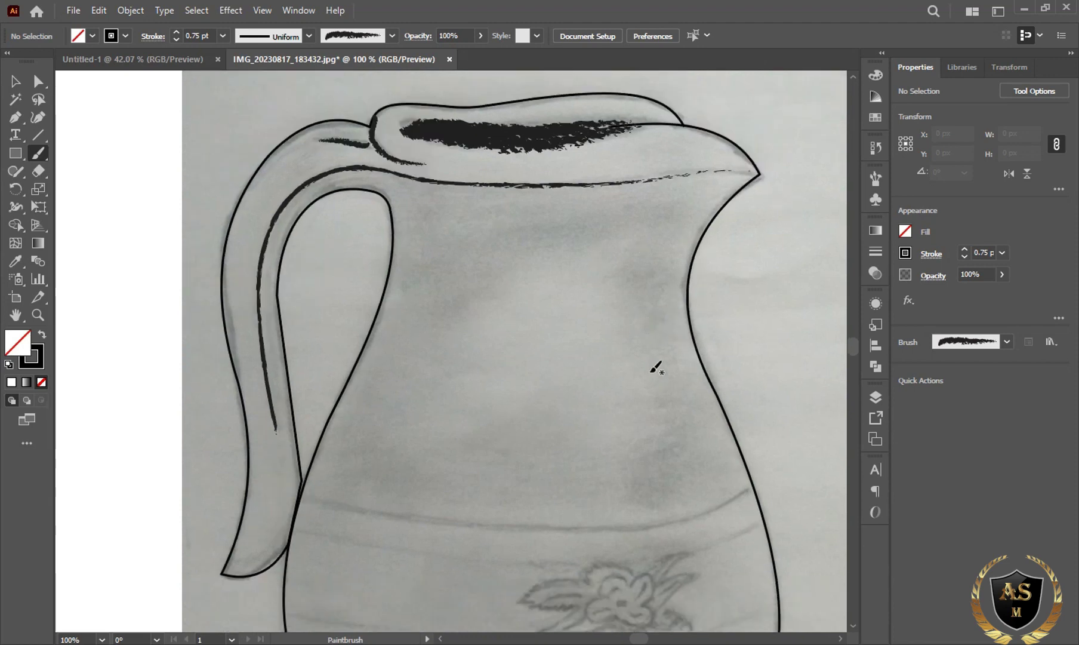
{"action": "scroll", "coordinate": [655, 367], "scroll_direction": "down", "scroll_amount": 5}
{"action": "scroll", "coordinate": [639, 367], "scroll_direction": "down", "scroll_amount": 3}
Draw the top band line across the jug's upper body and curve it to follow the band
{"action": "key", "text": "p"}
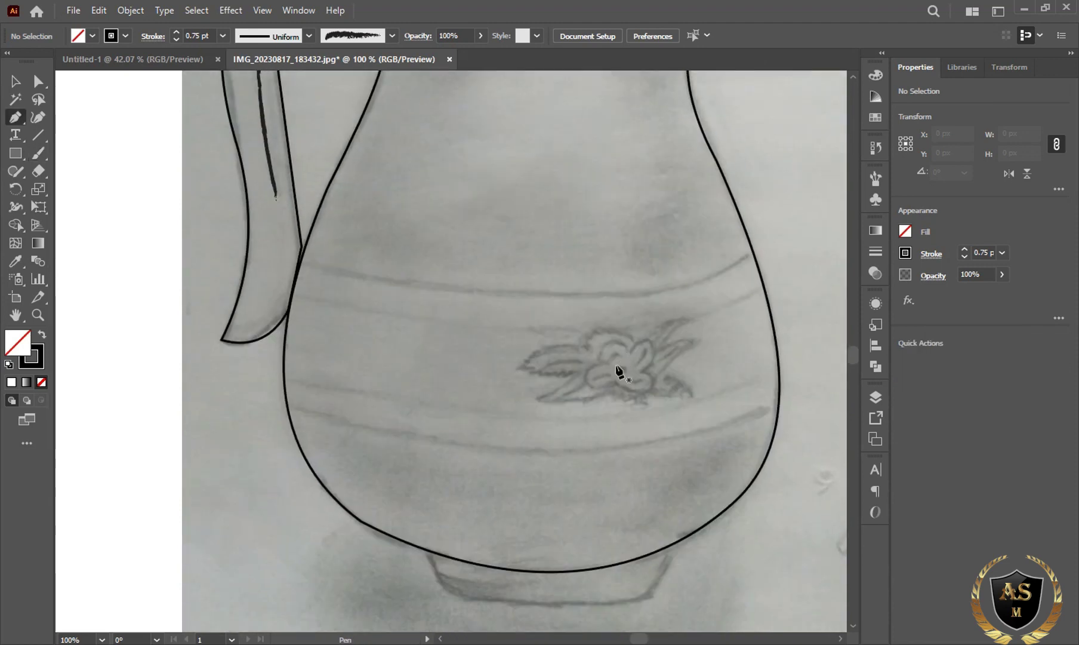
{"action": "left_click", "coordinate": [305, 261]}
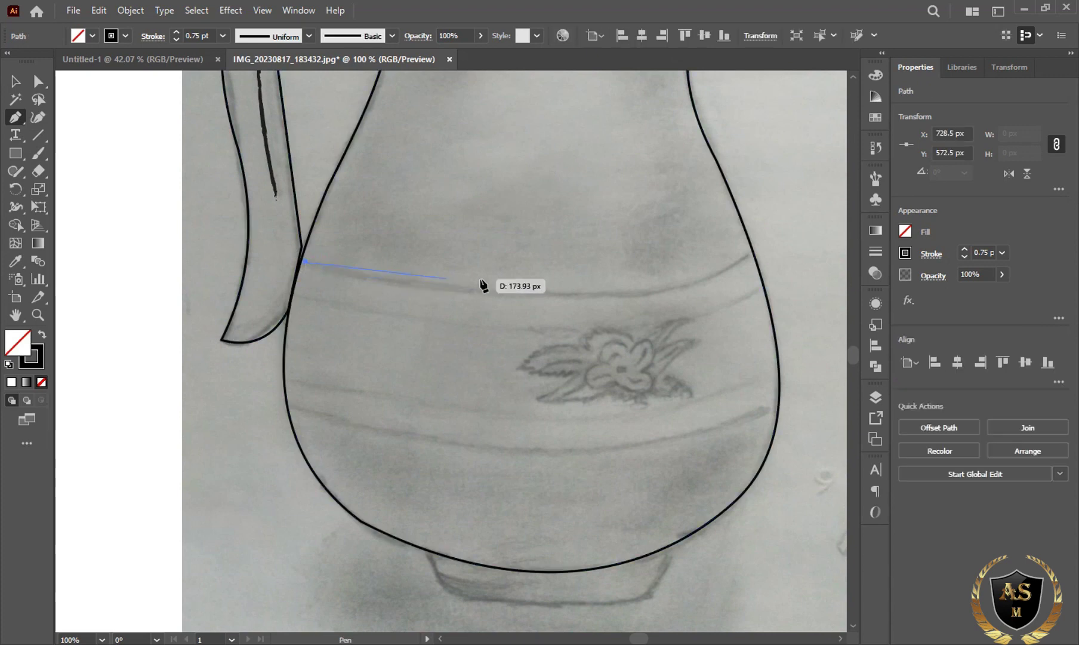
{"action": "left_click", "coordinate": [748, 256]}
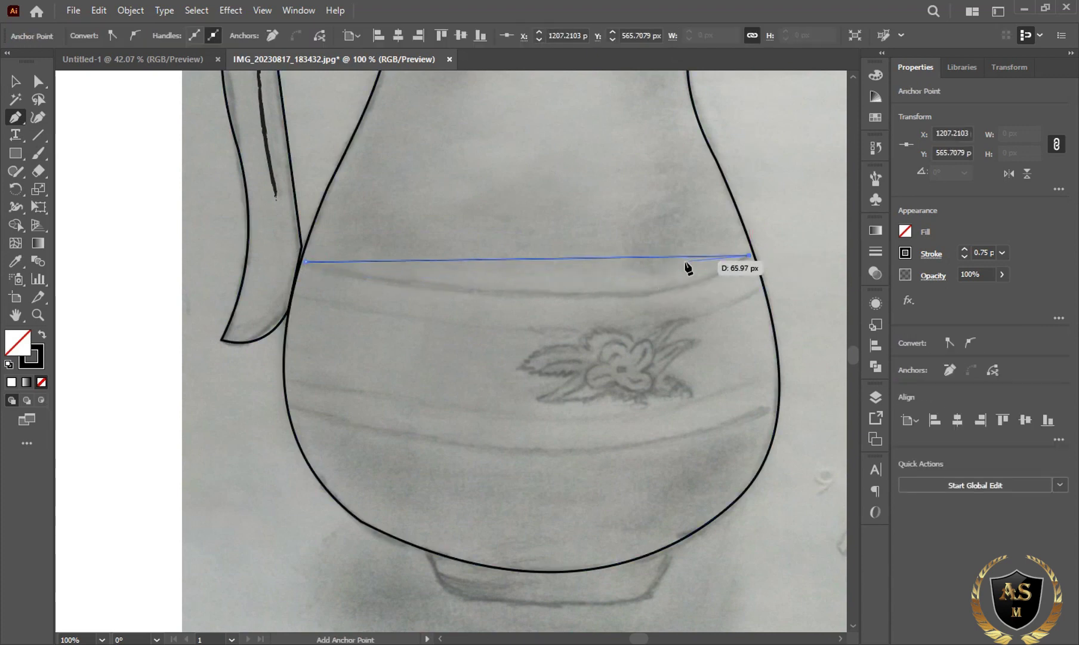
{"action": "key", "text": "alt"}
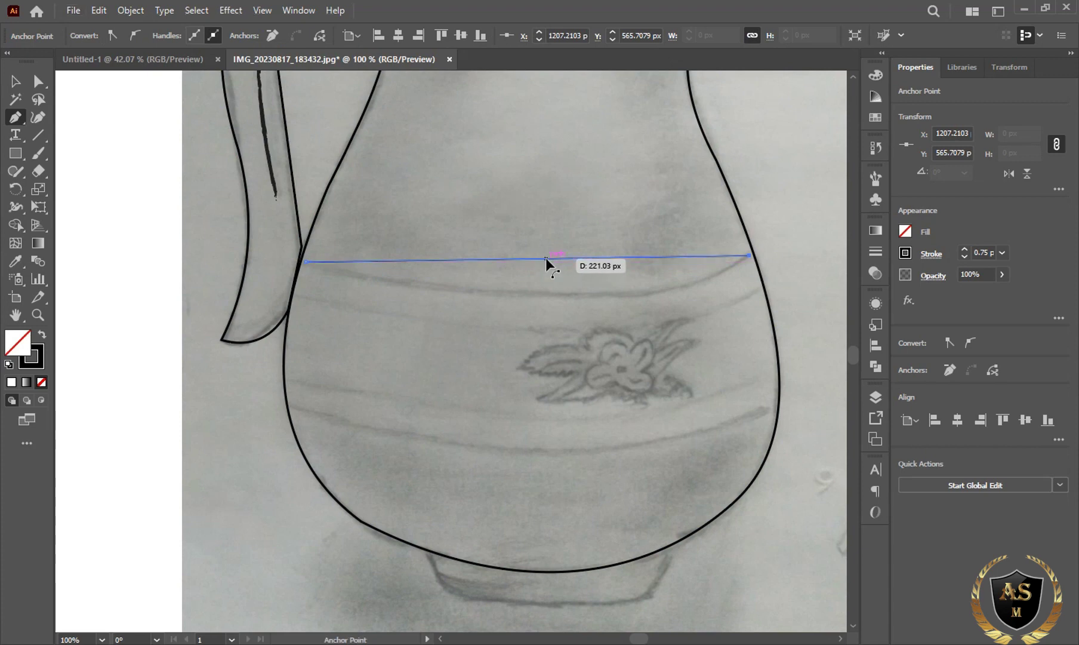
{"action": "left_click_drag", "start_coordinate": [546, 258], "coordinate": [579, 293]}
{"action": "left_click_drag", "start_coordinate": [654, 317], "coordinate": [669, 313]}
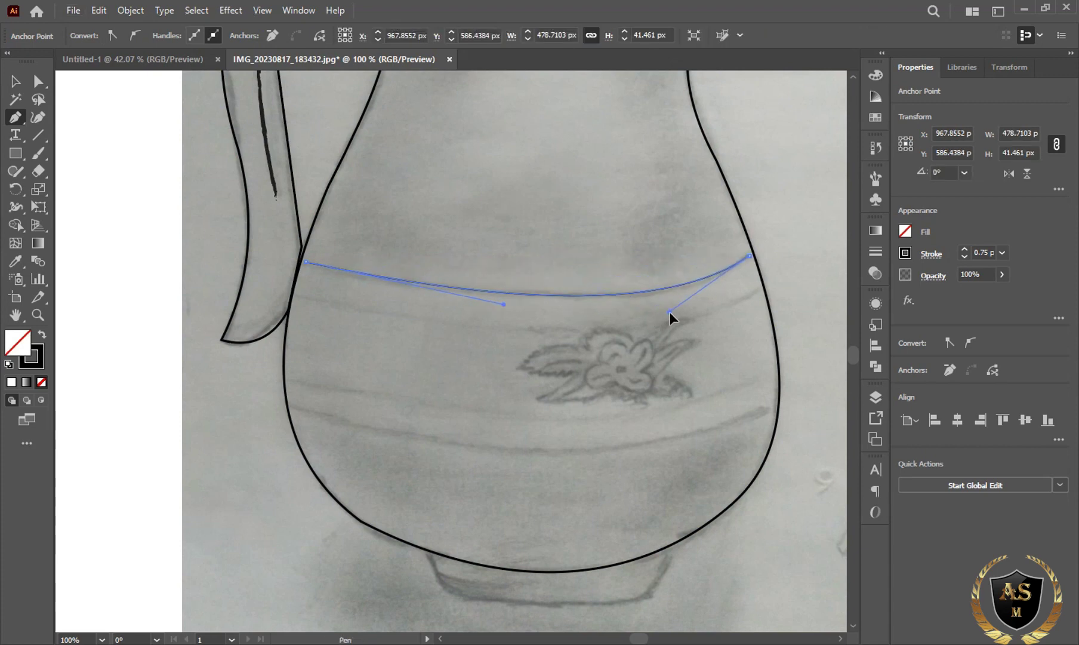
{"action": "mouse_move", "coordinate": [749, 257]}
{"action": "left_mouse_down"}
{"action": "mouse_move", "coordinate": [747, 280]}
{"action": "mouse_move", "coordinate": [760, 289]}
{"action": "left_mouse_up"}
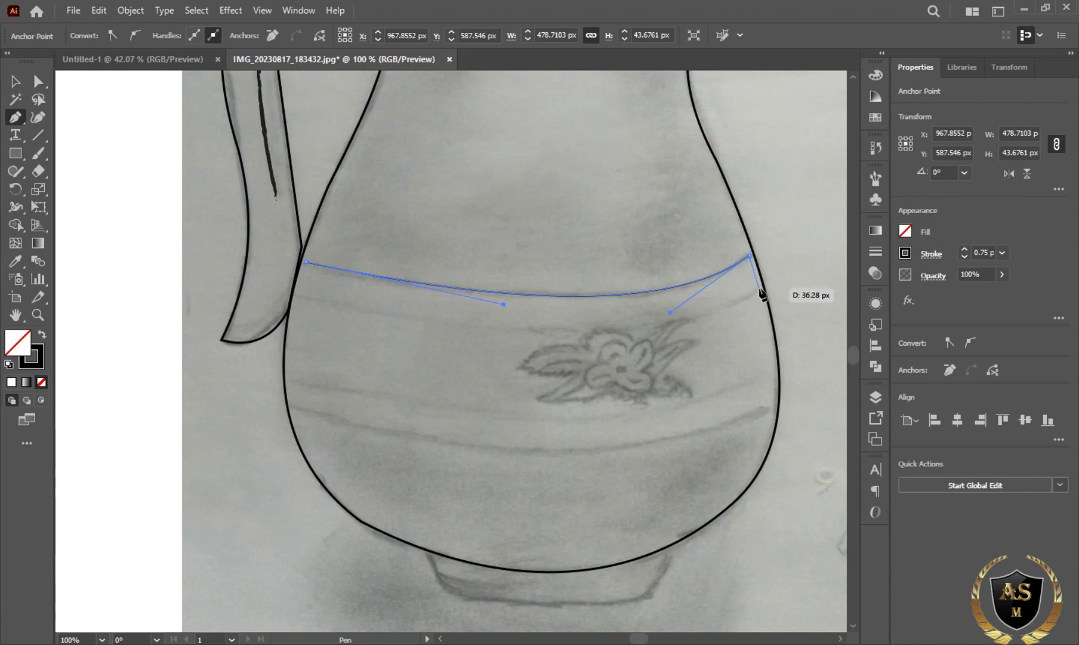
{"action": "left_click_drag", "start_coordinate": [762, 293], "coordinate": [762, 293]}
Draw a second line between the left and right outlines below and bow it downward
{"action": "left_click", "coordinate": [294, 294]}
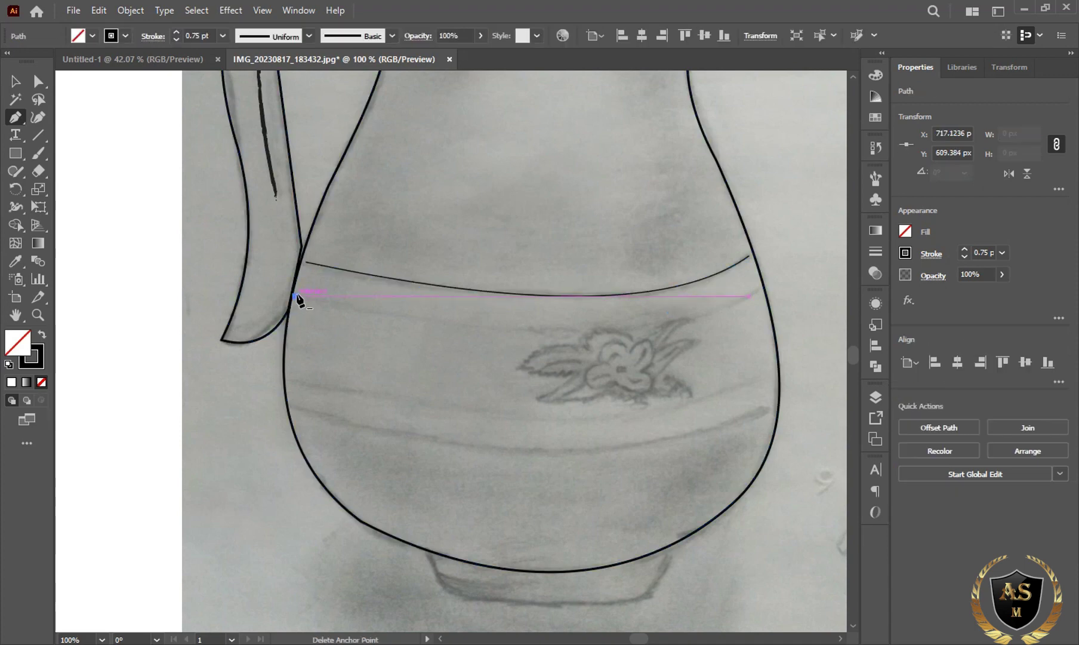
{"action": "left_click", "coordinate": [760, 289]}
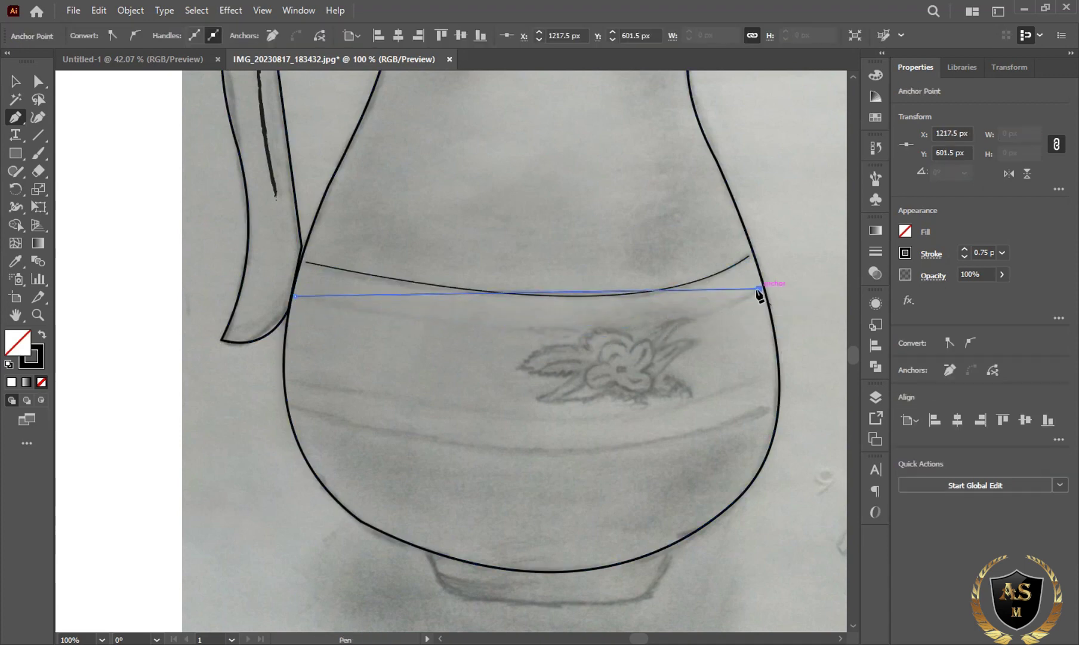
{"action": "key", "text": "alt"}
{"action": "left_click_drag", "start_coordinate": [547, 293], "coordinate": [557, 335]}
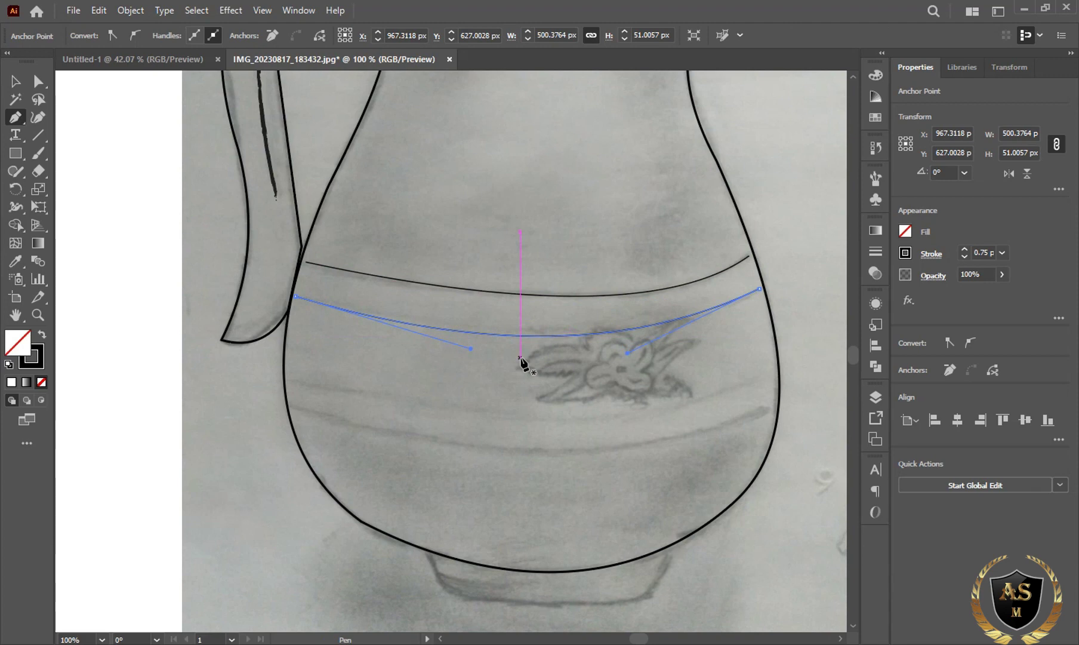
Draw a third band line across the lower jug, bowed downward
{"action": "left_click", "coordinate": [288, 379]}
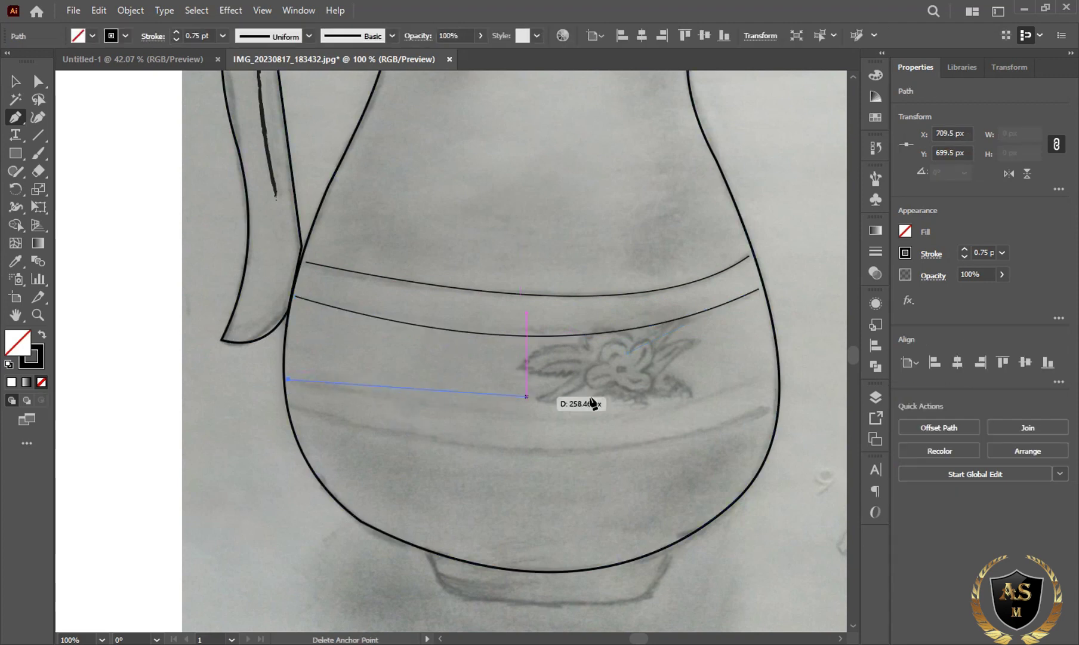
{"action": "left_click", "coordinate": [773, 371]}
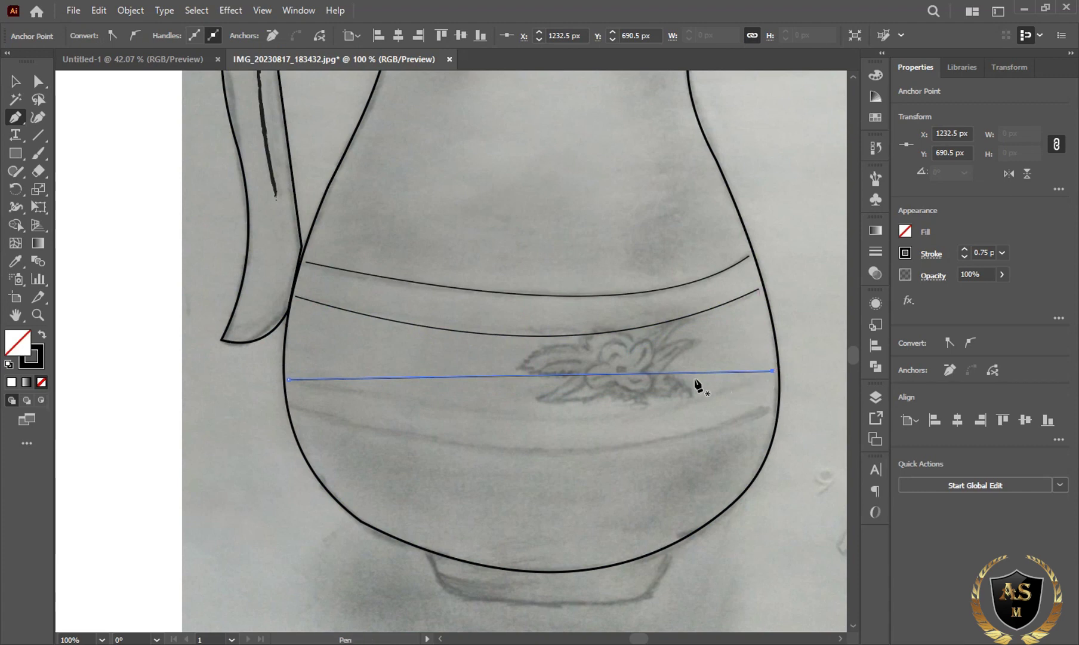
{"action": "left_click_drag", "start_coordinate": [555, 374], "coordinate": [571, 420]}
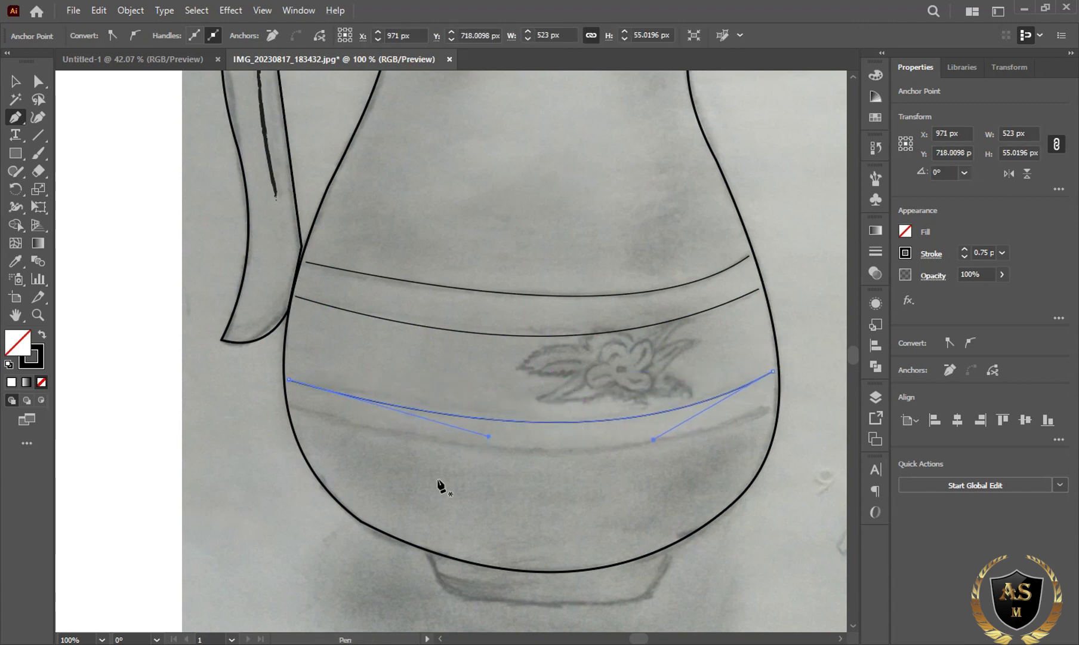
{"action": "left_click", "coordinate": [290, 411], "text": "ctrl"}
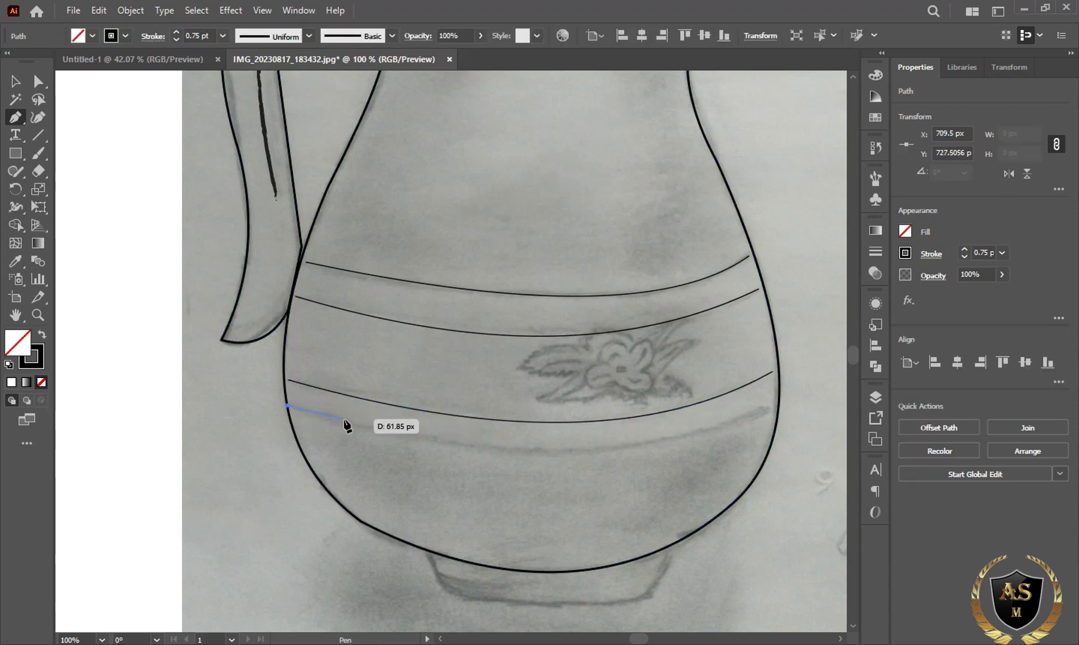
{"action": "left_click_drag", "start_coordinate": [289, 408], "coordinate": [330, 424]}
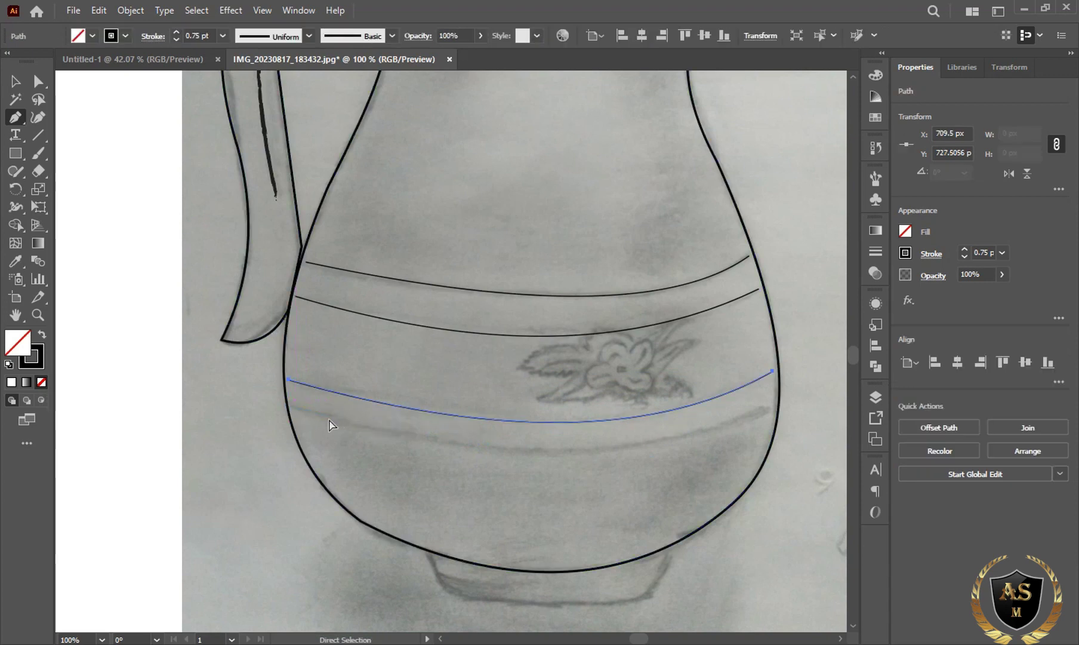
Draw a fourth, lowest band line bowed downward, then select all four band lines
{"action": "left_click", "coordinate": [292, 407]}
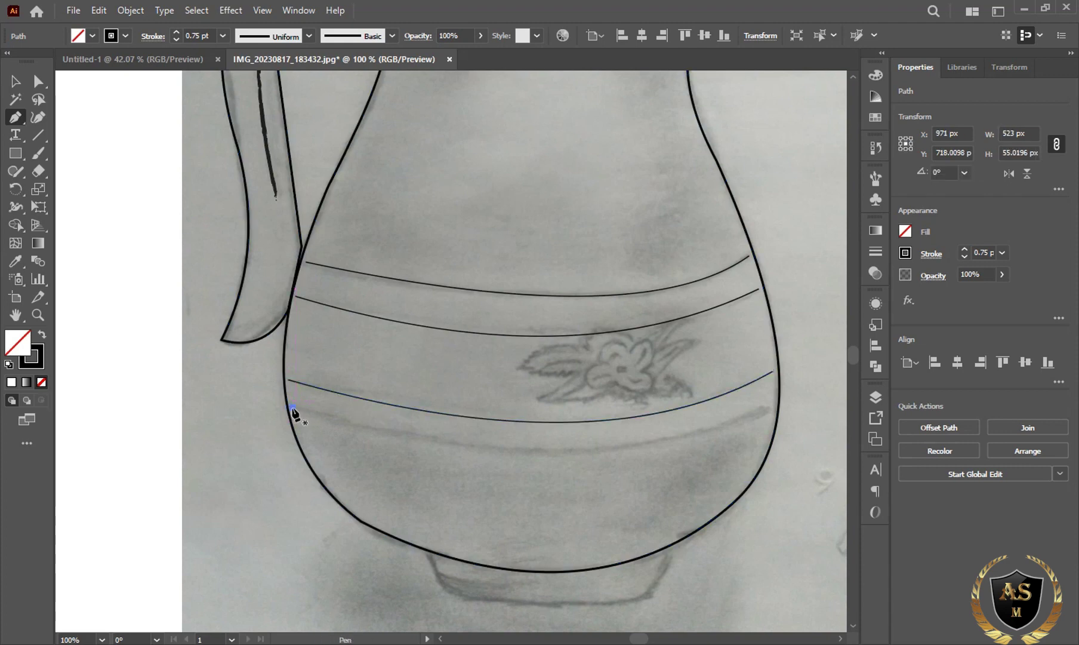
{"action": "left_click", "coordinate": [772, 408]}
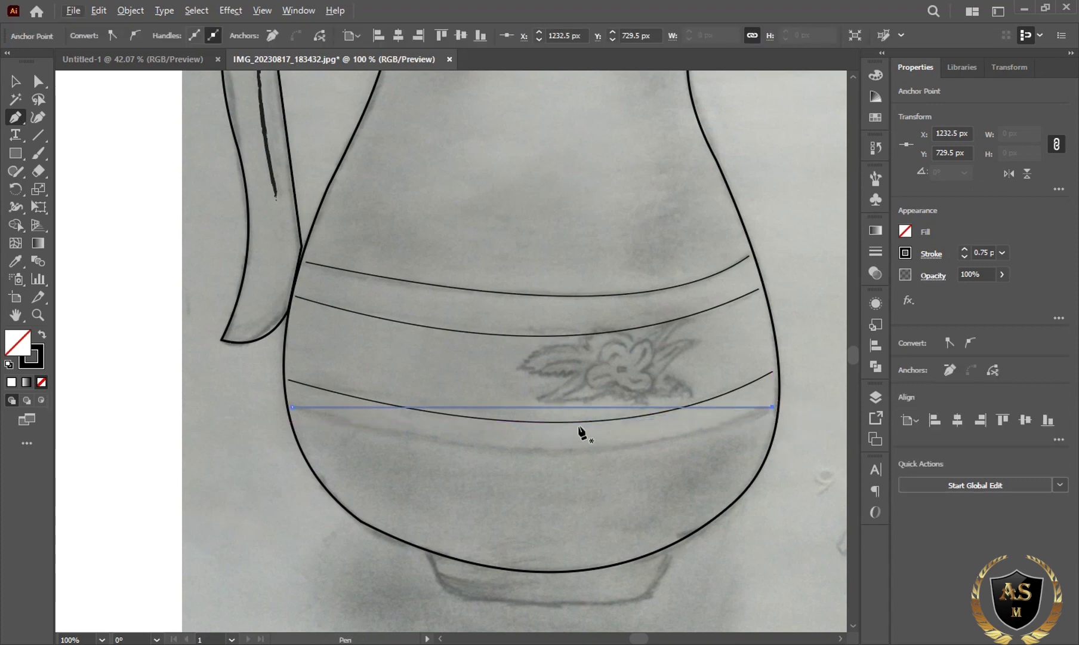
{"action": "left_click_drag", "start_coordinate": [552, 409], "coordinate": [556, 451]}
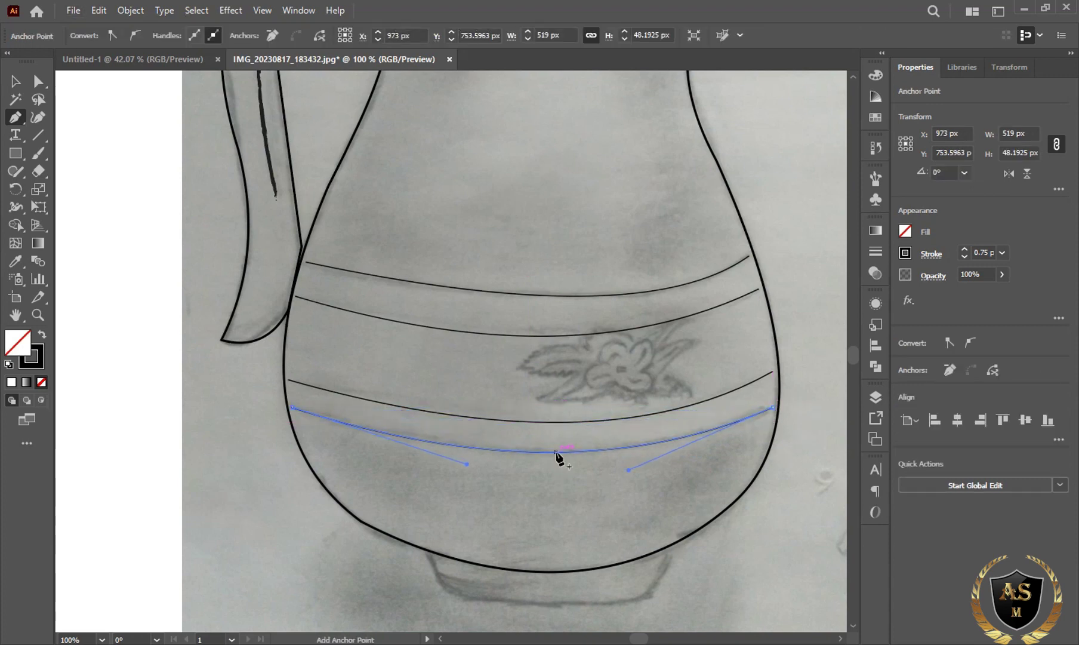
{"action": "key", "text": "ctrl"}
{"action": "left_click_drag", "start_coordinate": [435, 319], "coordinate": [451, 489]}
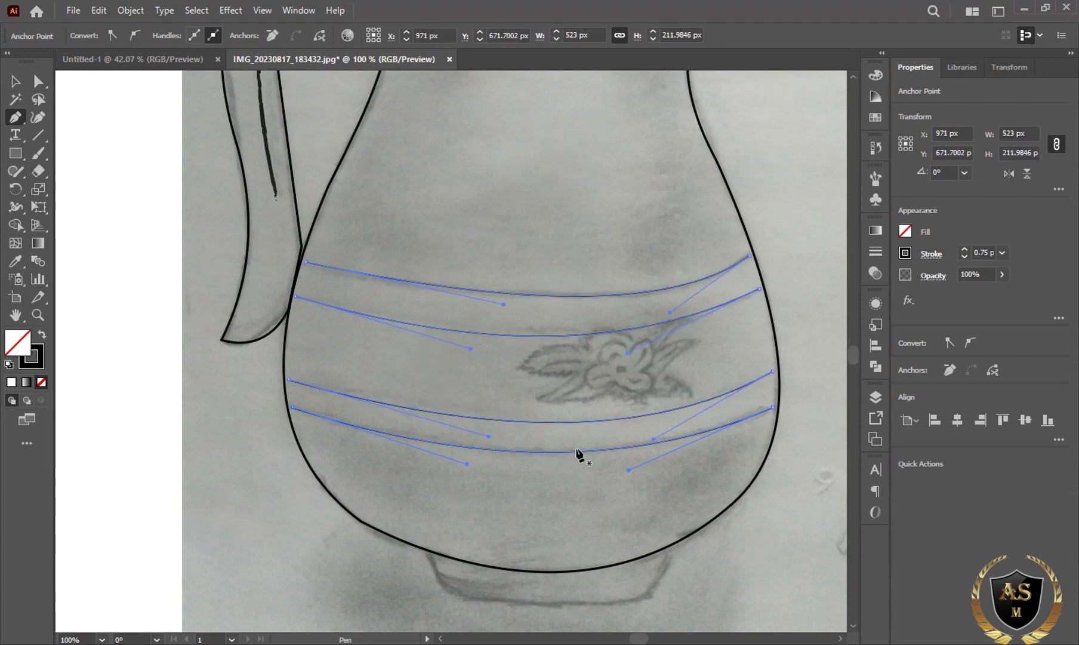
Apply the Charcoal brush to the four band lines and preview the result
{"action": "double_click", "coordinate": [965, 252]}
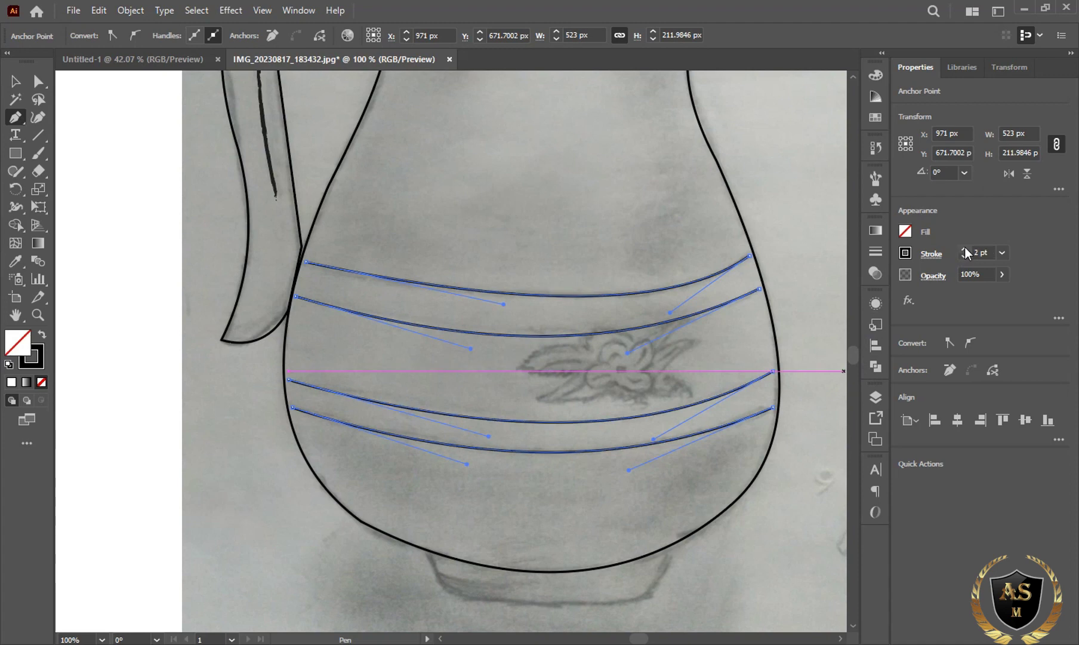
{"action": "left_click", "coordinate": [876, 178]}
{"action": "left_click", "coordinate": [811, 232]}
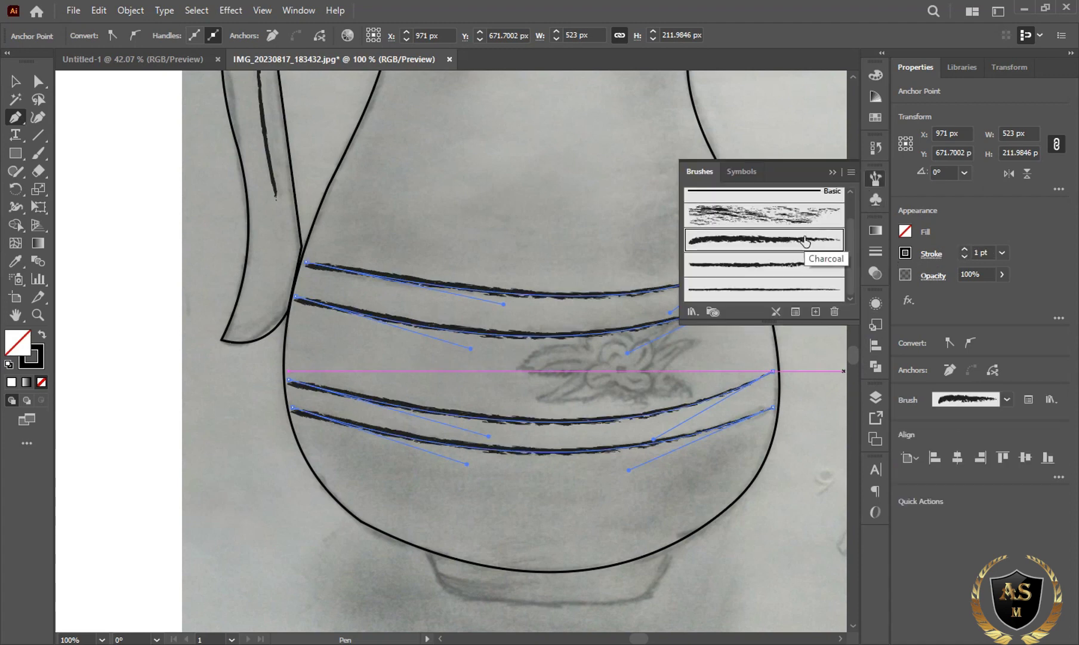
{"action": "left_click", "coordinate": [795, 264]}
{"action": "left_click", "coordinate": [836, 176]}
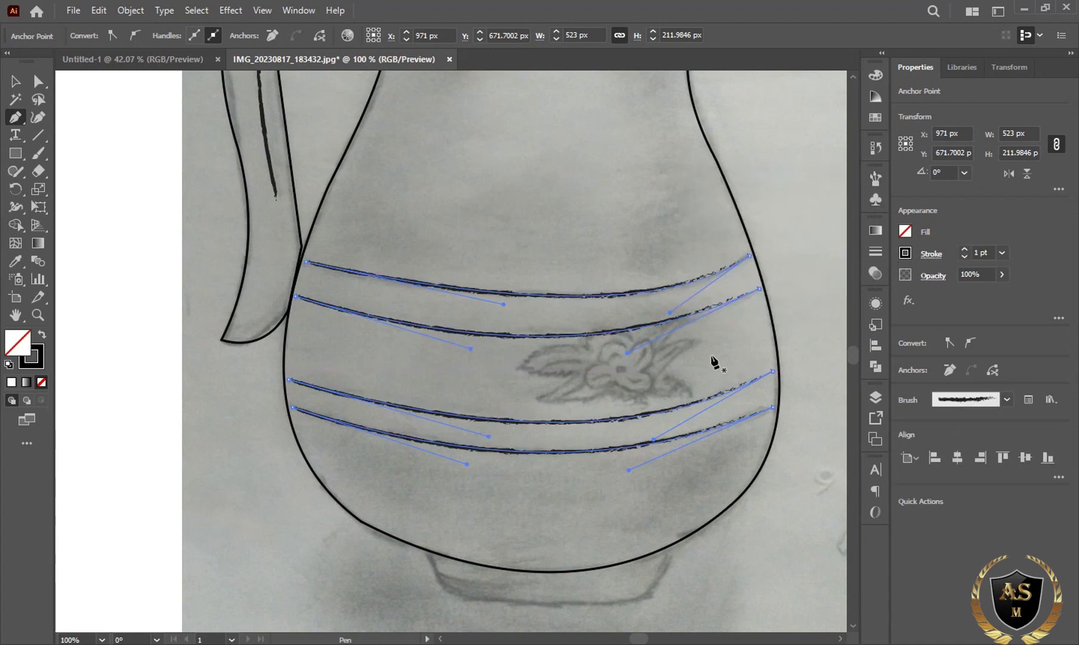
{"action": "left_click", "coordinate": [711, 357], "text": "ctrl"}
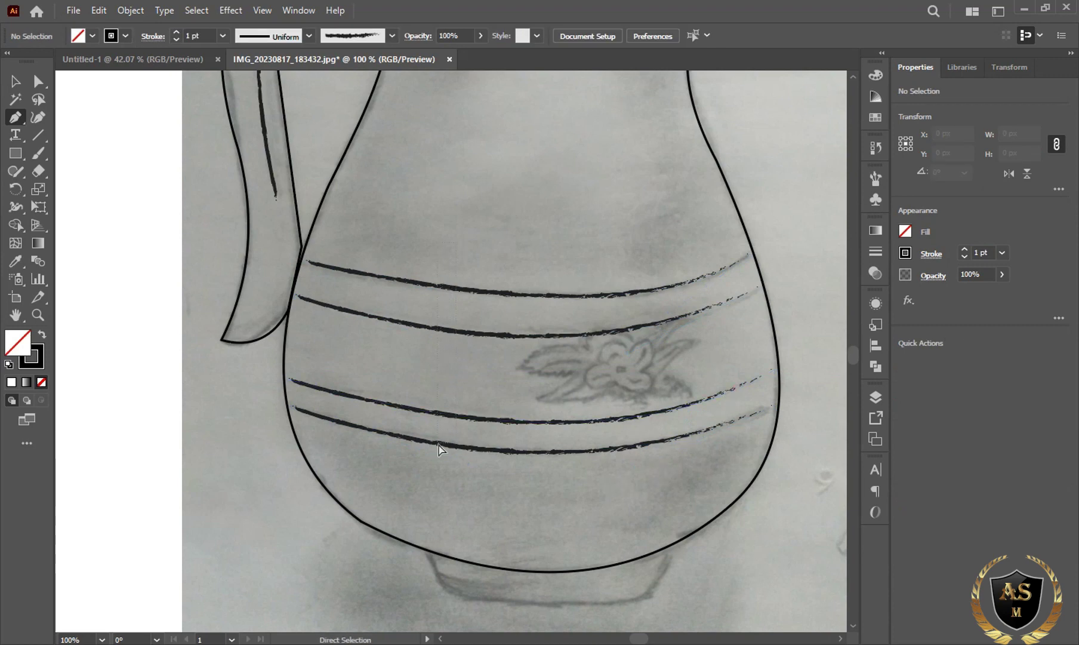
Switch the four band lines to a thinner rough brush at 2 pt stroke weight
{"action": "left_click_drag", "start_coordinate": [438, 445], "coordinate": [812, 260], "text": "ctrl"}
{"action": "left_click", "coordinate": [876, 178]}
{"action": "left_click", "coordinate": [787, 291]}
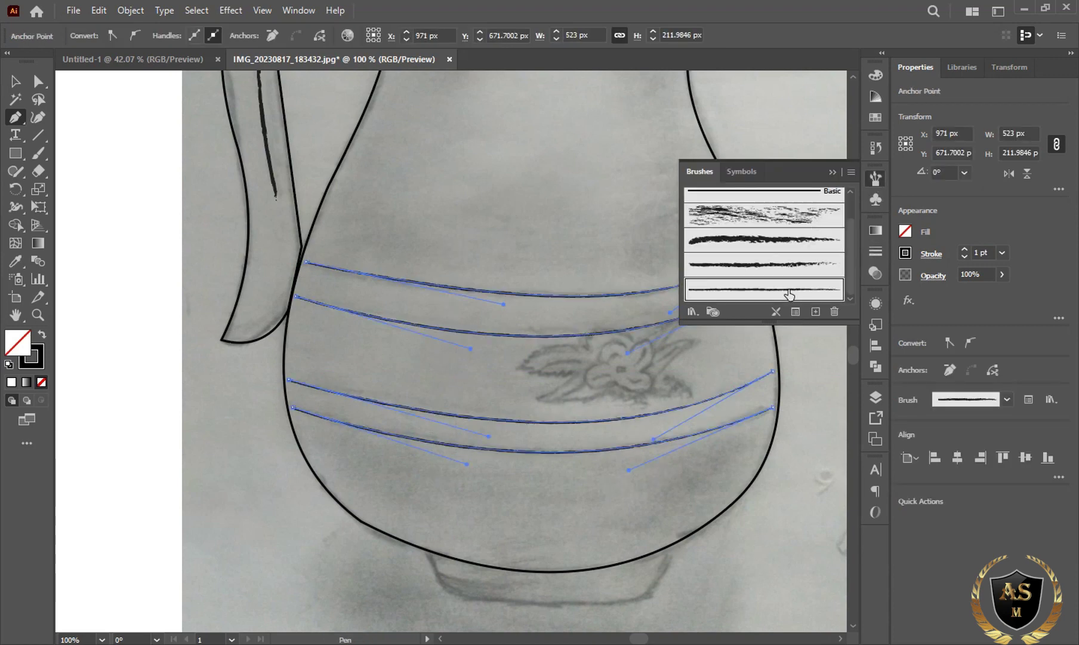
{"action": "left_click", "coordinate": [915, 237]}
{"action": "left_click", "coordinate": [964, 249]}
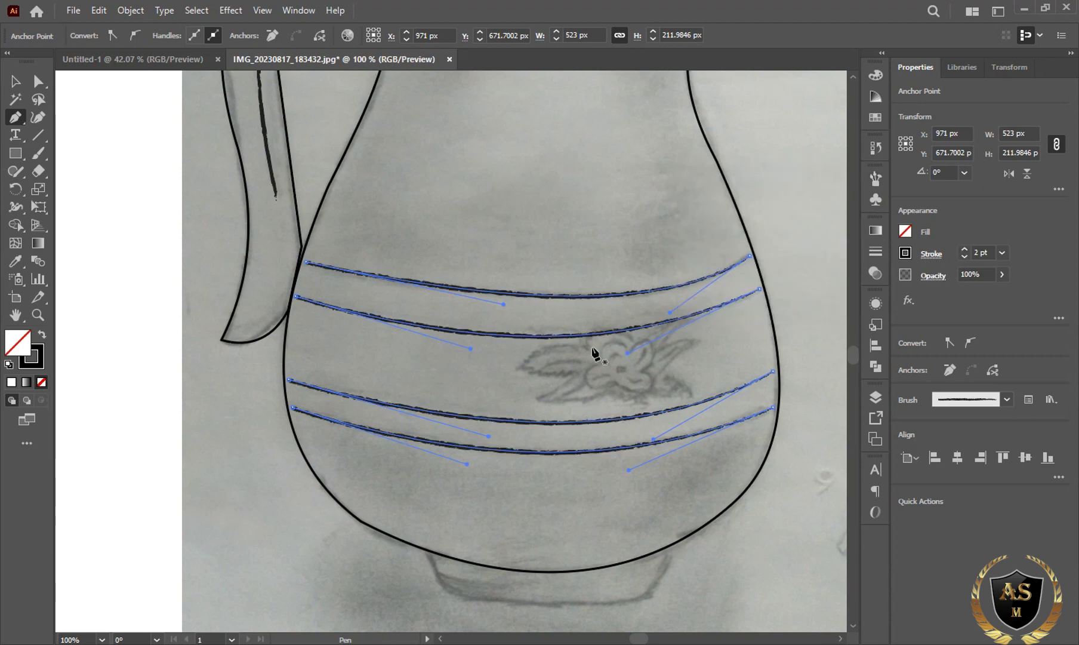
{"action": "key", "text": "a"}
{"action": "left_click", "coordinate": [307, 262]}
Drag the band lines' left end points onto the jug's left outline
{"action": "key", "text": "ctrl+equal"}
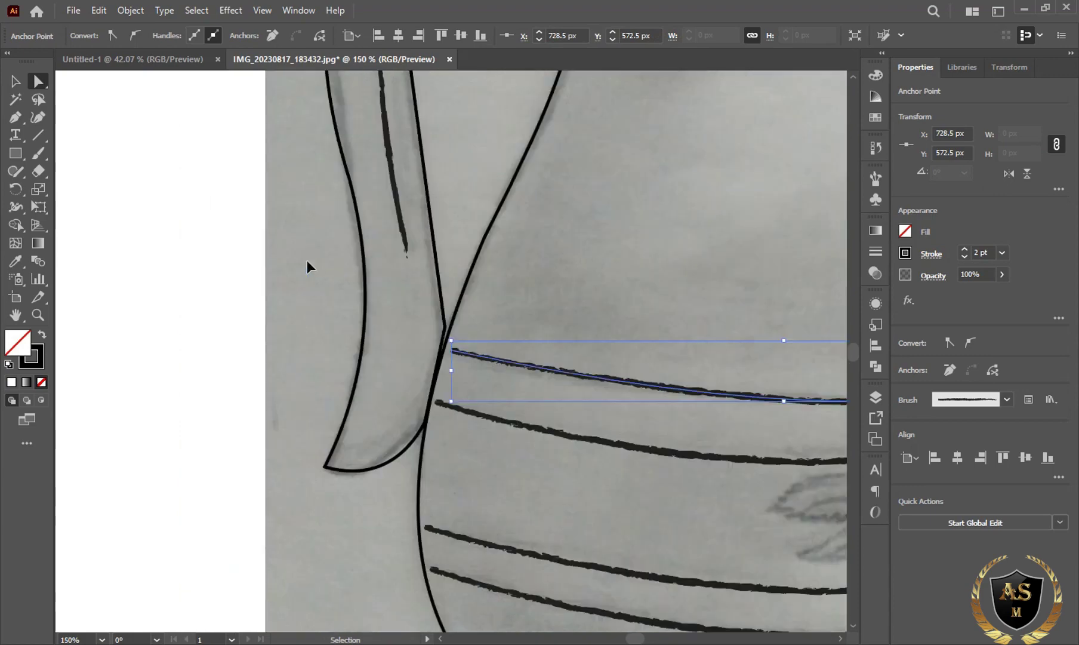
{"action": "key", "text": "ctrl+equal"}
{"action": "key", "text": "ctrl+equal"}
{"action": "key", "text": "ctrl+equal"}
{"action": "key", "text": "ctrl+equal"}
{"action": "key", "text": "ctrl+equal"}
{"action": "left_click_drag", "start_coordinate": [451, 352], "coordinate": [425, 344]}
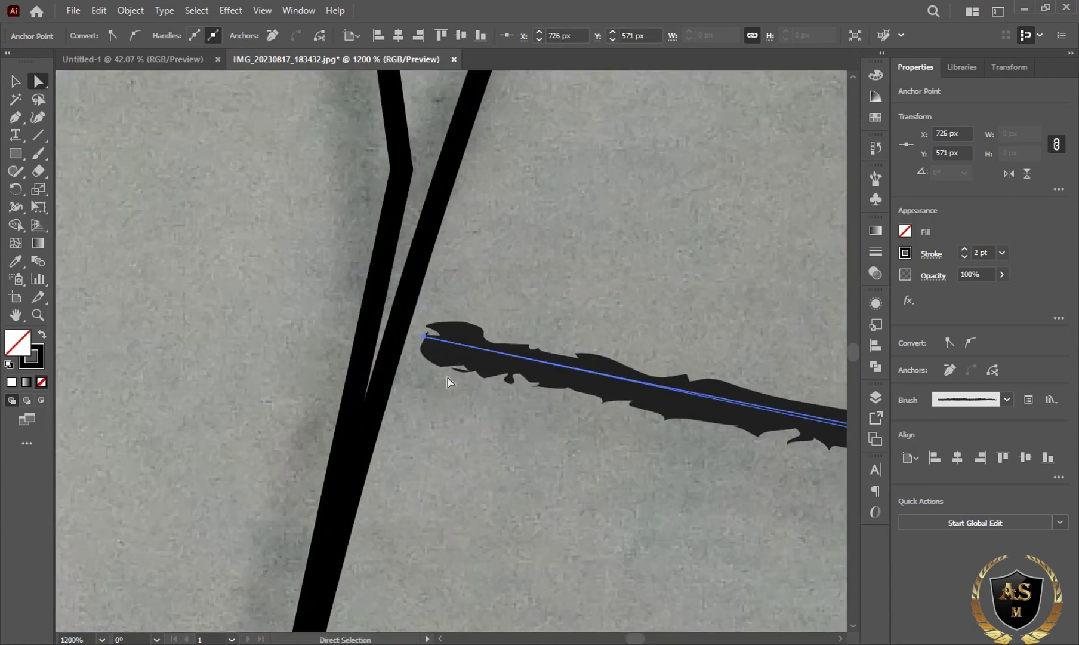
{"action": "scroll", "coordinate": [448, 378], "scroll_direction": "down", "scroll_amount": 3}
{"action": "scroll", "coordinate": [465, 412], "scroll_direction": "up", "scroll_amount": 5}
{"action": "scroll", "coordinate": [466, 412], "scroll_direction": "right", "scroll_amount": 2}
{"action": "scroll", "coordinate": [340, 396], "scroll_direction": "down", "scroll_amount": 1}
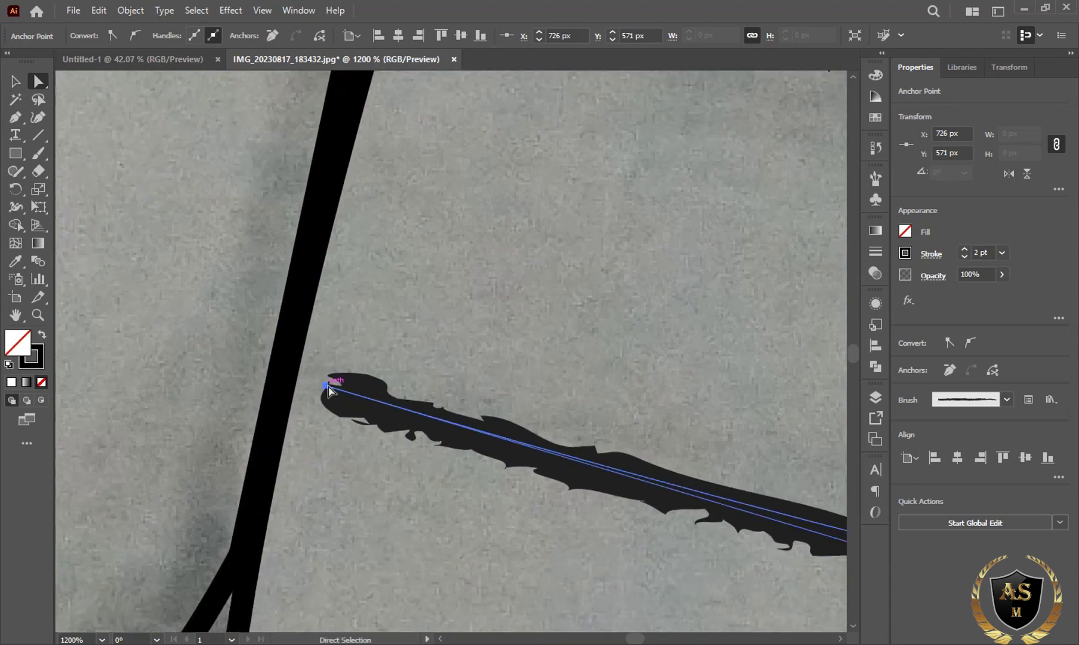
{"action": "left_click_drag", "start_coordinate": [339, 396], "coordinate": [318, 388]}
{"action": "scroll", "coordinate": [351, 461], "scroll_direction": "down", "scroll_amount": 5}
{"action": "scroll", "coordinate": [351, 462], "scroll_direction": "down", "scroll_amount": 5}
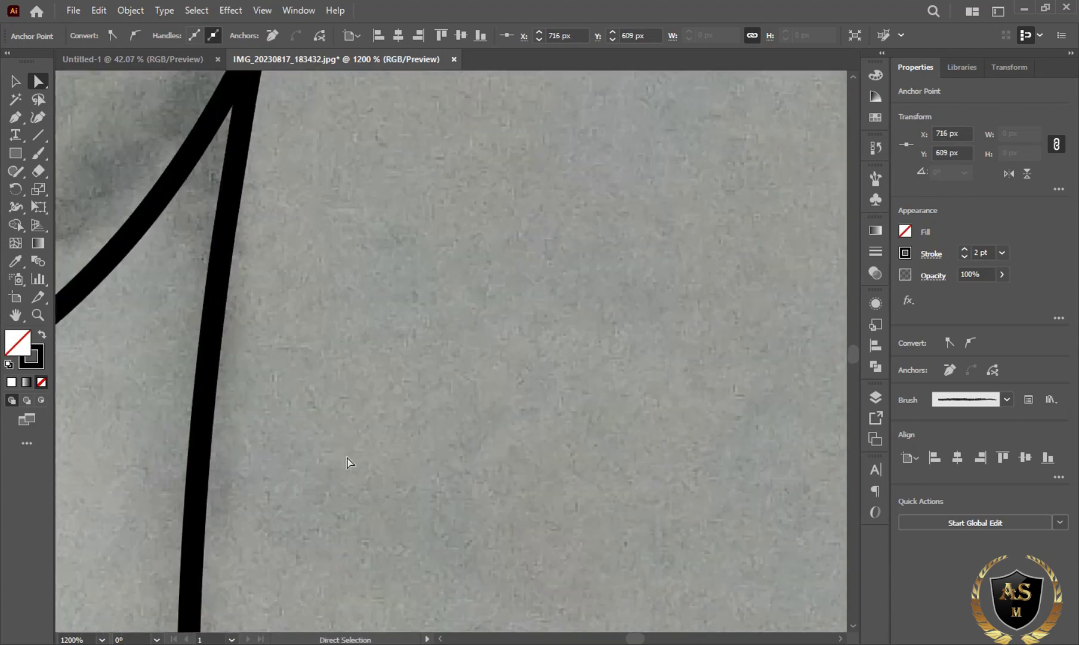
{"action": "scroll", "coordinate": [345, 454], "scroll_direction": "right", "scroll_amount": 2}
{"action": "scroll", "coordinate": [299, 444], "scroll_direction": "up", "scroll_amount": 9}
{"action": "left_click_drag", "start_coordinate": [250, 439], "coordinate": [245, 437]}
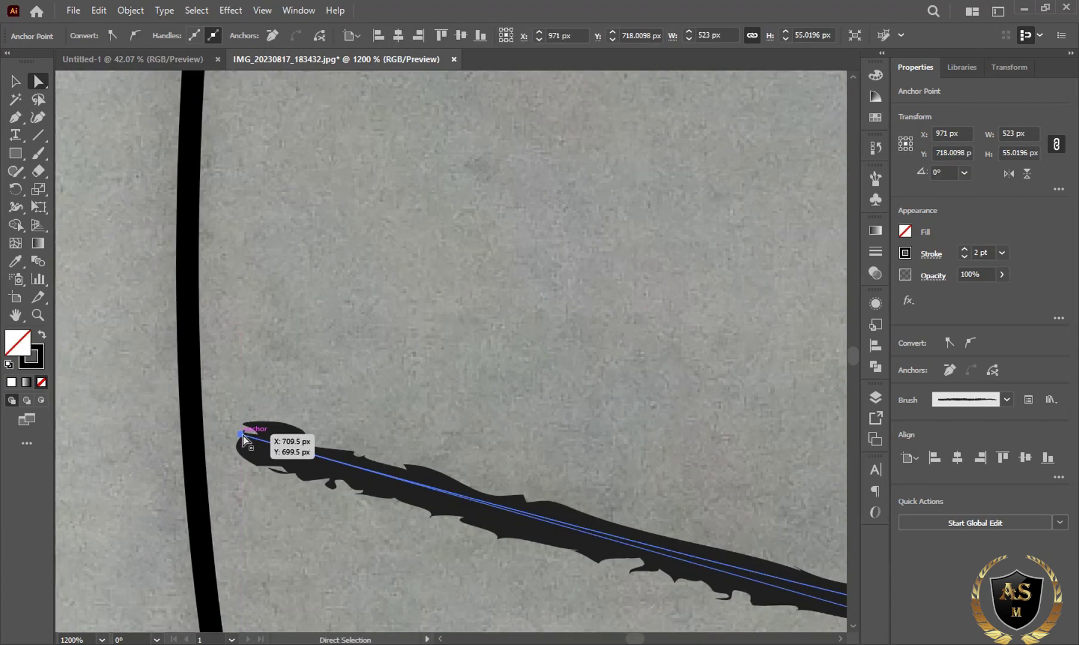
{"action": "scroll", "coordinate": [234, 438], "scroll_direction": "down", "scroll_amount": 7}
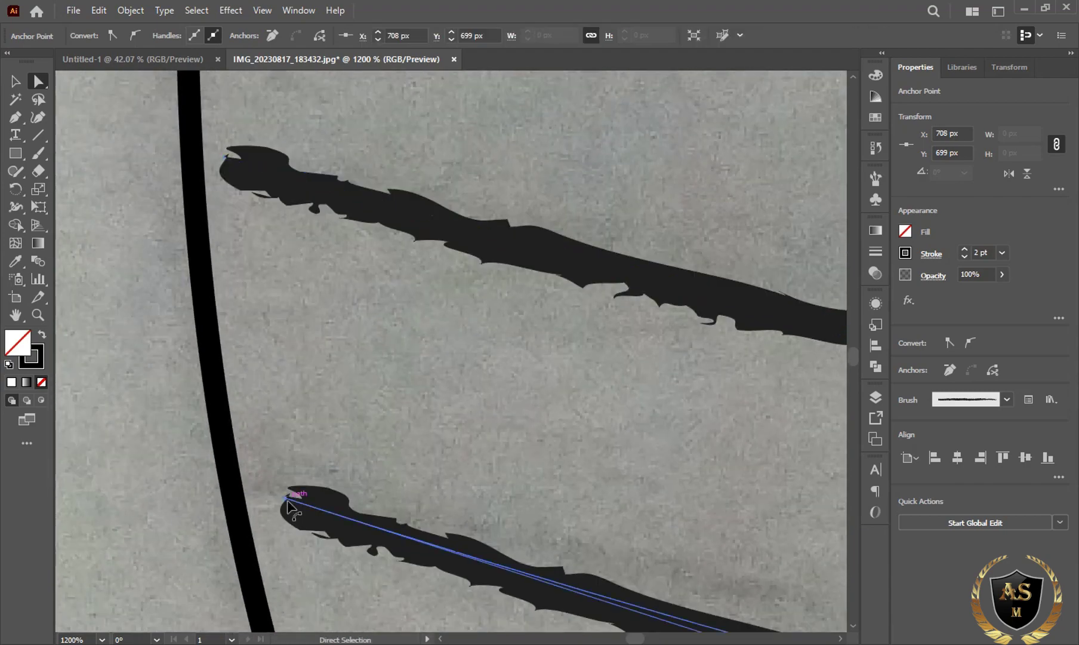
{"action": "left_click_drag", "start_coordinate": [288, 500], "coordinate": [267, 492]}
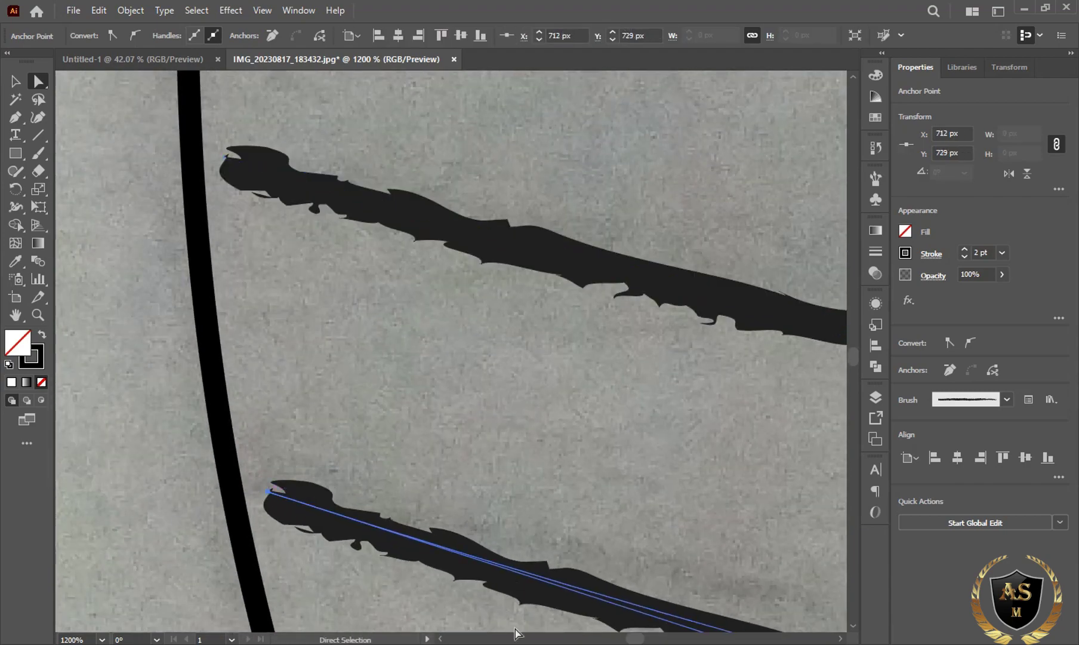
Move the band lines' right end points to meet the jug's right outline
{"action": "left_click_drag", "start_coordinate": [756, 465], "coordinate": [462, 414]}
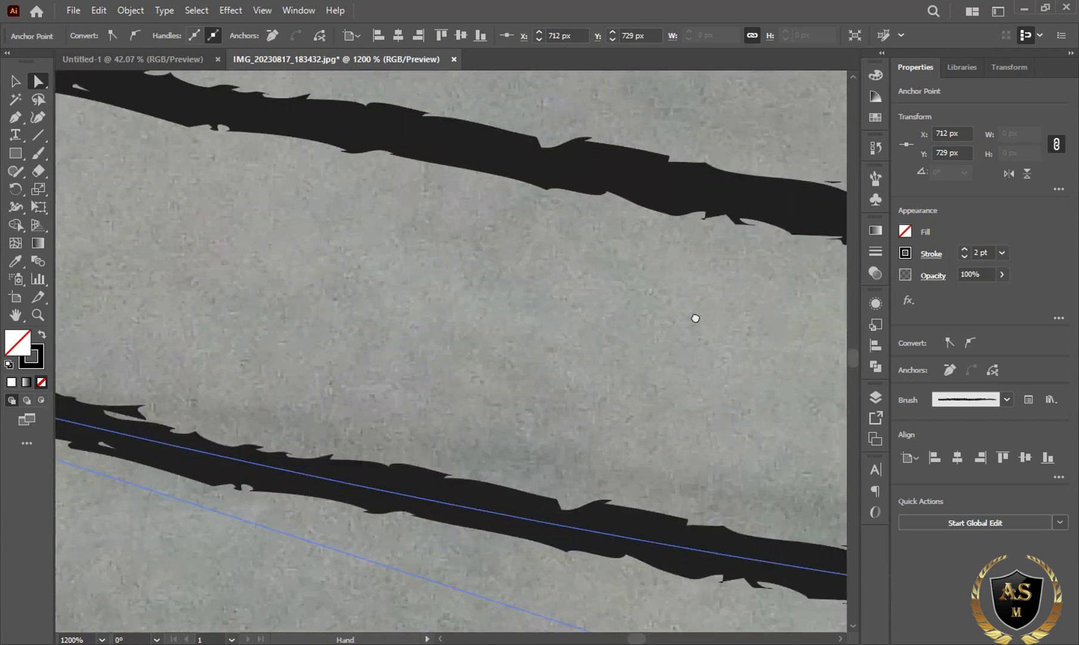
{"action": "mouse_move", "coordinate": [696, 316]}
{"action": "left_mouse_down"}
{"action": "mouse_move", "coordinate": [711, 408]}
{"action": "mouse_move", "coordinate": [622, 429]}
{"action": "mouse_move", "coordinate": [258, 349]}
{"action": "left_mouse_up"}
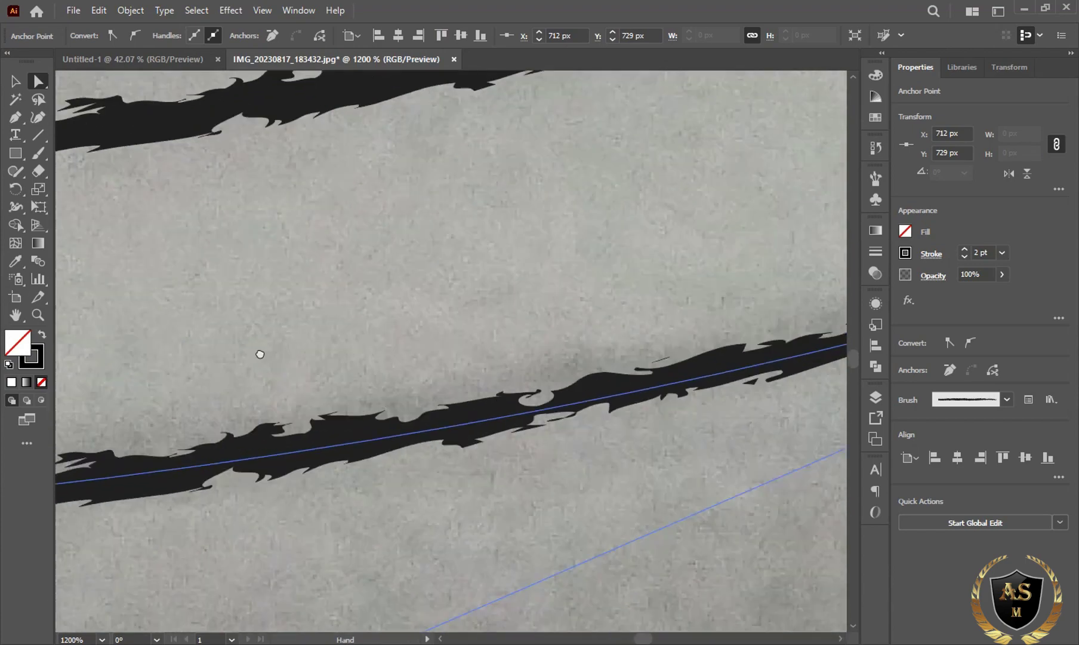
{"action": "mouse_move", "coordinate": [656, 418]}
{"action": "left_mouse_down"}
{"action": "mouse_move", "coordinate": [358, 383]}
{"action": "mouse_move", "coordinate": [412, 269]}
{"action": "left_mouse_up"}
{"action": "mouse_move", "coordinate": [597, 268]}
{"action": "left_mouse_down"}
{"action": "mouse_move", "coordinate": [356, 332]}
{"action": "mouse_move", "coordinate": [593, 252]}
{"action": "mouse_move", "coordinate": [594, 212]}
{"action": "mouse_move", "coordinate": [627, 198]}
{"action": "left_mouse_up"}
{"action": "scroll", "coordinate": [597, 328], "scroll_direction": "up", "scroll_amount": 5}
{"action": "scroll", "coordinate": [603, 325], "scroll_direction": "up", "scroll_amount": 3}
{"action": "scroll", "coordinate": [591, 282], "scroll_direction": "up", "scroll_amount": 5}
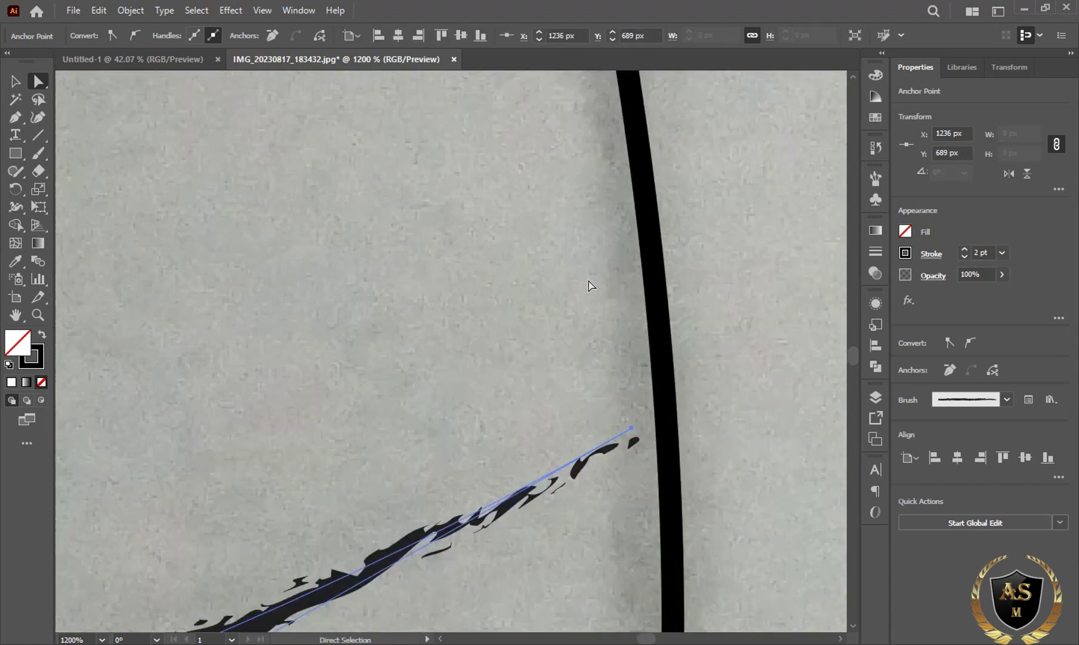
{"action": "scroll", "coordinate": [583, 287], "scroll_direction": "up", "scroll_amount": 5}
{"action": "scroll", "coordinate": [538, 328], "scroll_direction": "down", "scroll_amount": 10}
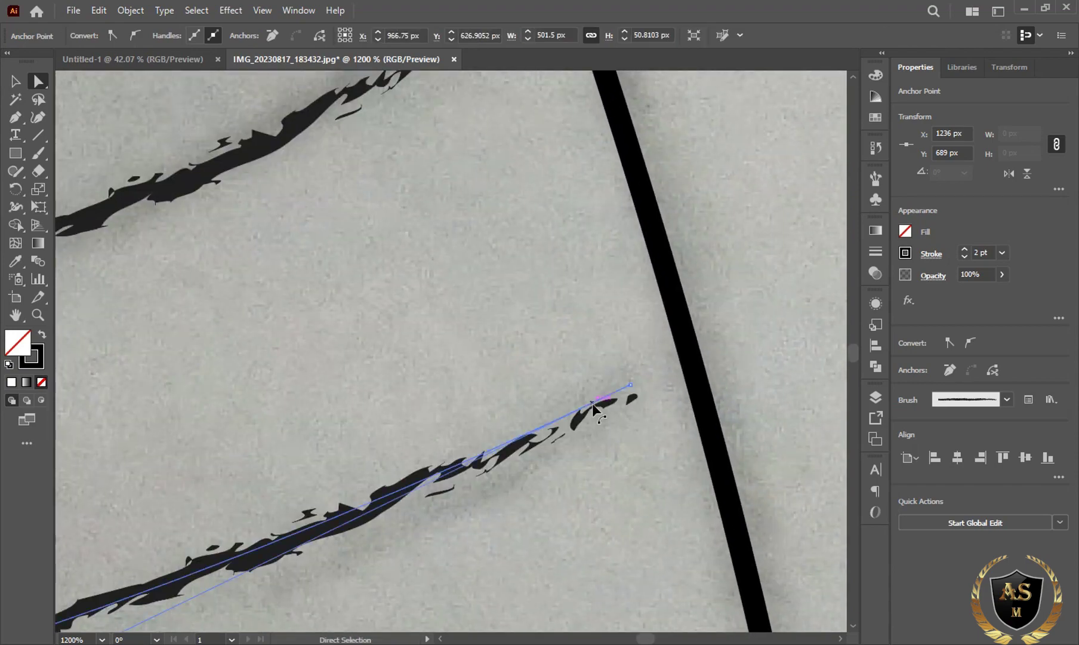
{"action": "left_click_drag", "start_coordinate": [631, 388], "coordinate": [651, 373]}
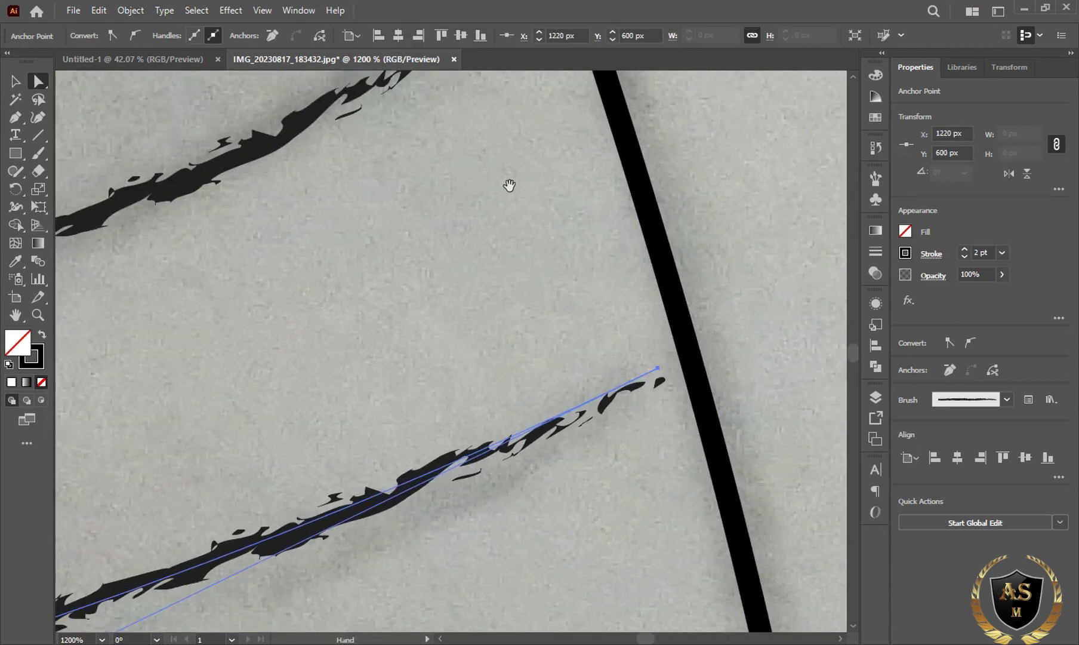
{"action": "left_click_drag", "start_coordinate": [604, 330], "coordinate": [625, 300]}
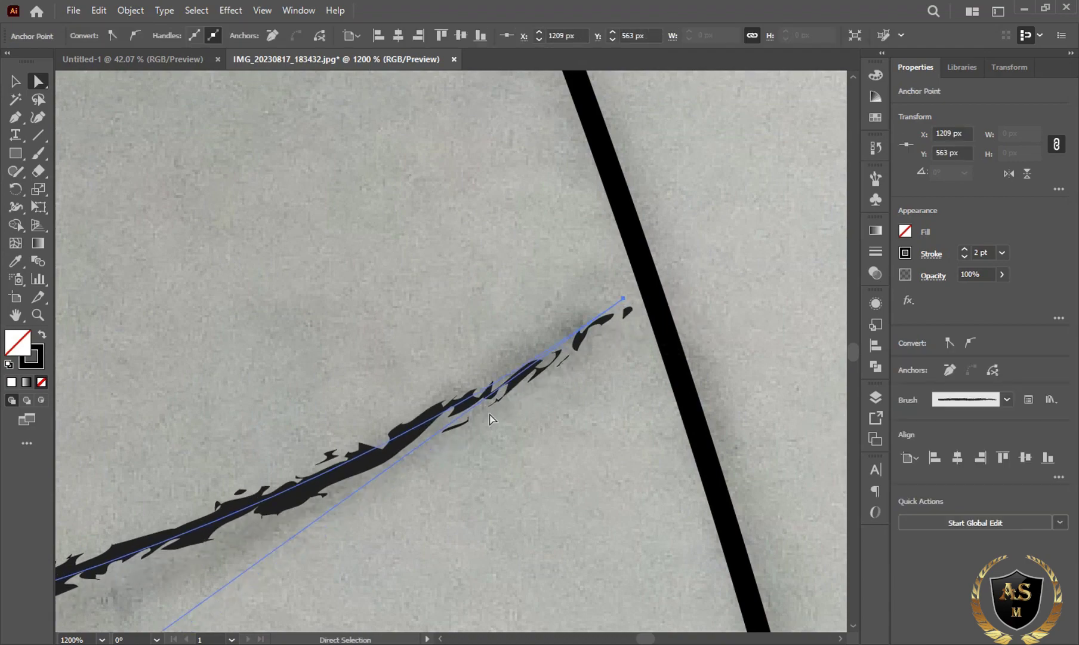
Zoom back out to the whole jug body with the band lines deselected
{"action": "key", "text": "ctrl+equal"}
{"action": "key", "text": "ctrl+equal"}
{"action": "key", "text": "ctrl+equal"}
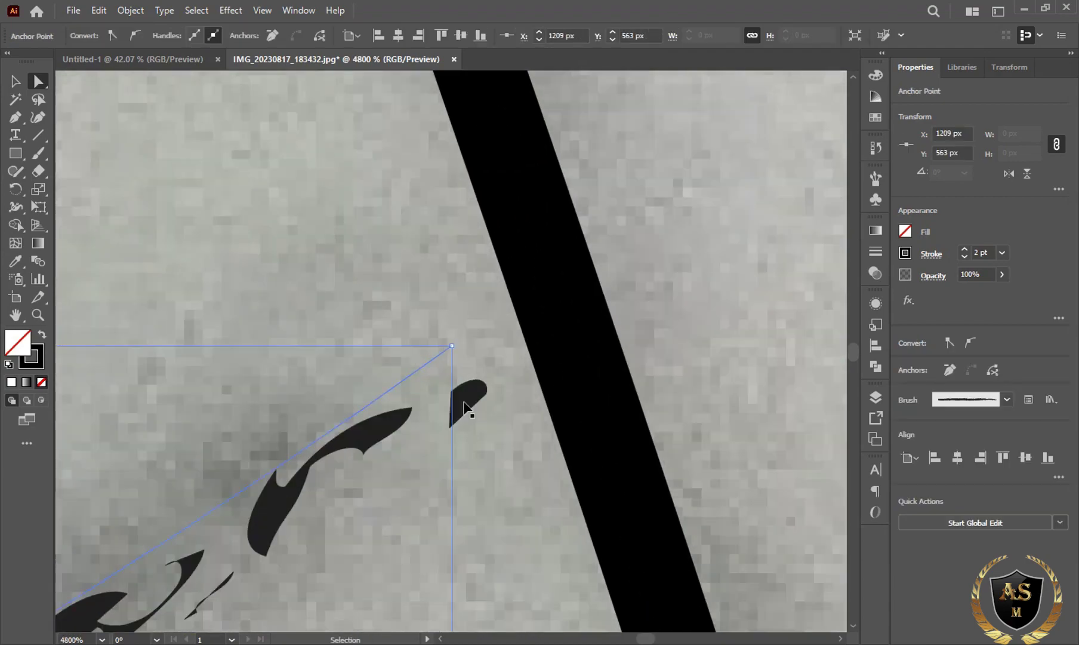
{"action": "key", "text": "ctrl+minus"}
{"action": "key", "text": "ctrl+minus"}
{"action": "key", "text": "ctrl+minus"}
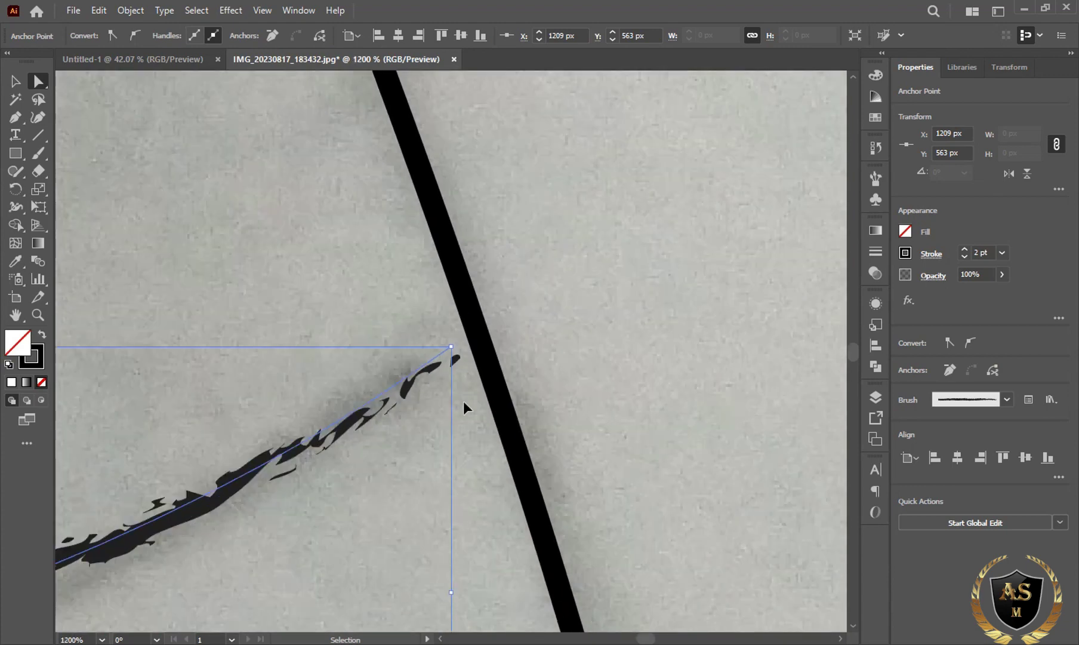
{"action": "key", "text": "ctrl+minus"}
{"action": "key", "text": "ctrl+minus"}
{"action": "key", "text": "ctrl+minus"}
{"action": "key", "text": "ctrl+minus"}
{"action": "key", "text": "ctrl+minus"}
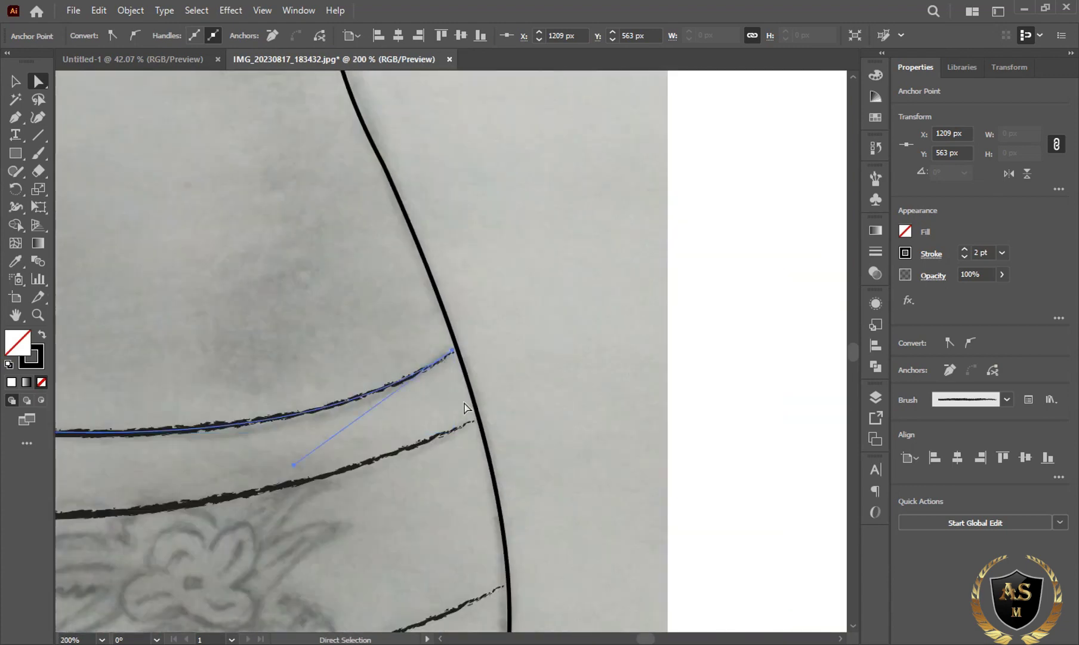
{"action": "left_click", "coordinate": [351, 502]}
{"action": "key", "text": "ctrl+minus"}
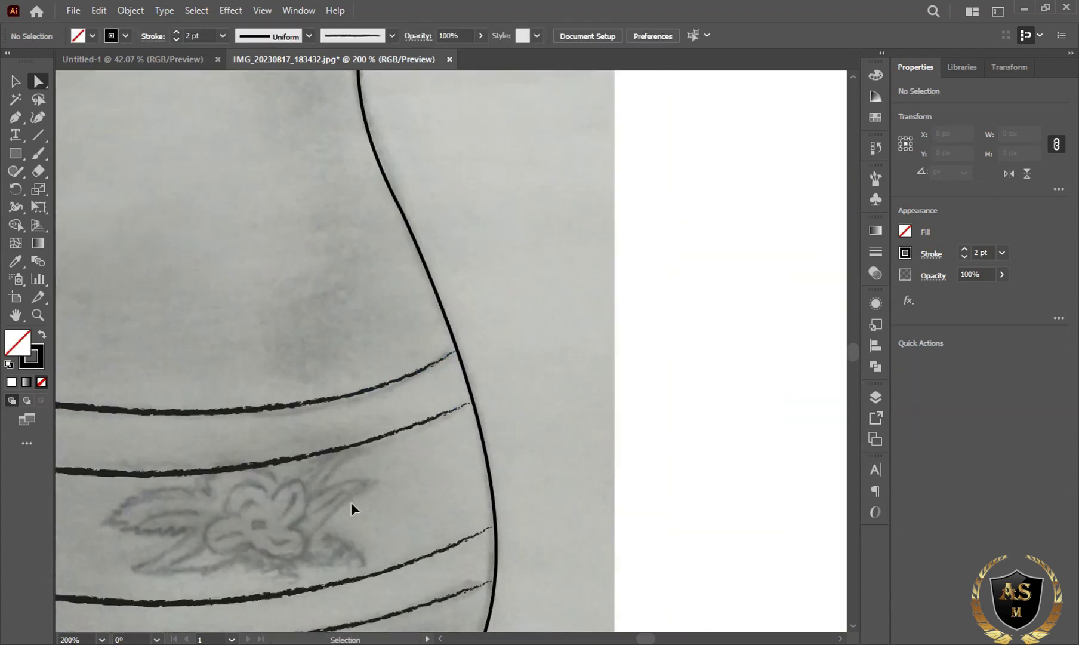
{"action": "key", "text": "ctrl+minus"}
{"action": "mouse_move", "coordinate": [233, 465]}
{"action": "left_mouse_down"}
{"action": "mouse_move", "coordinate": [509, 525]}
{"action": "mouse_move", "coordinate": [472, 403]}
{"action": "left_mouse_up"}
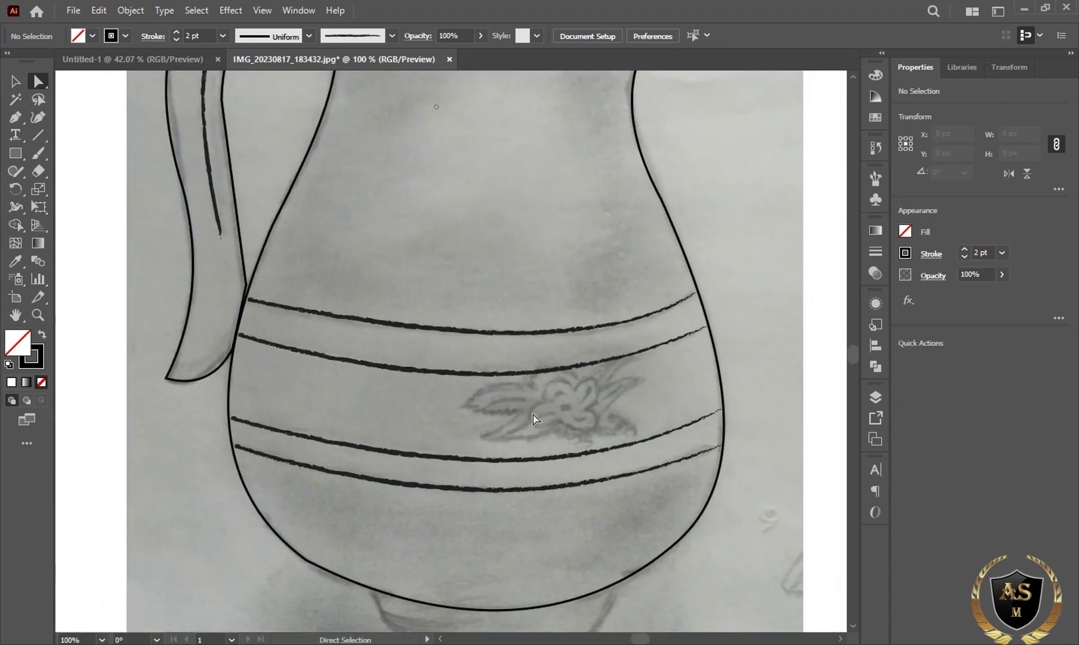
{"action": "key", "text": "ctrl"}
{"action": "scroll", "coordinate": [513, 238], "scroll_direction": "left", "scroll_amount": 2}
{"action": "scroll", "coordinate": [519, 198], "scroll_direction": "up", "scroll_amount": 5}
{"action": "scroll", "coordinate": [521, 241], "scroll_direction": "up", "scroll_amount": 3}
{"action": "scroll", "coordinate": [517, 248], "scroll_direction": "down", "scroll_amount": 9}
{"action": "scroll", "coordinate": [517, 255], "scroll_direction": "down", "scroll_amount": 3}
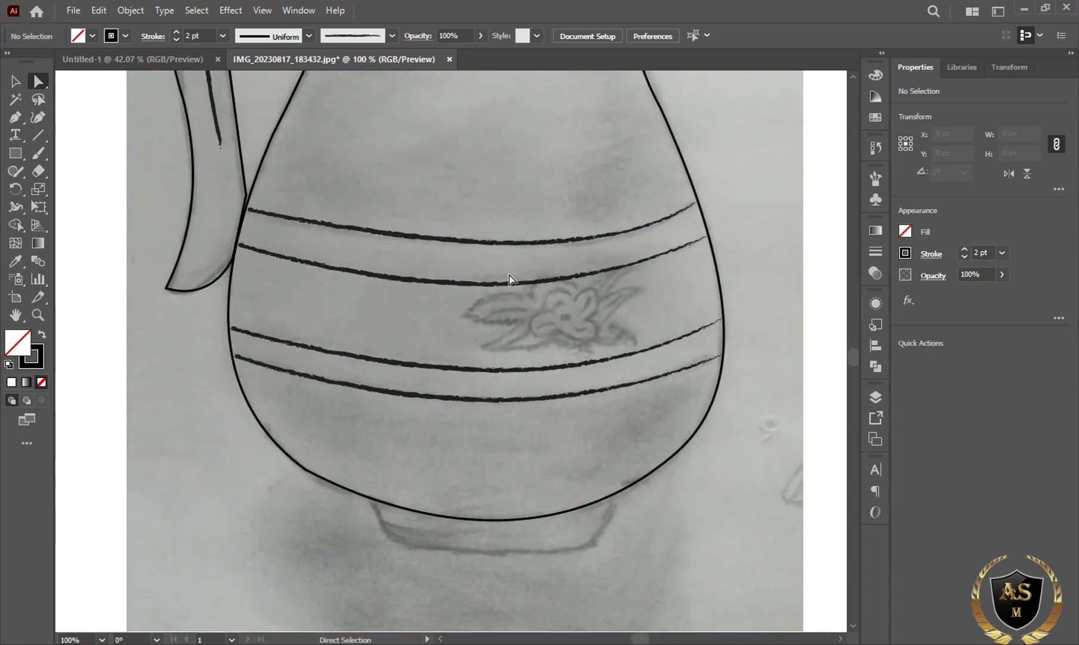
{"action": "scroll", "coordinate": [510, 274], "scroll_direction": "down", "scroll_amount": 3}
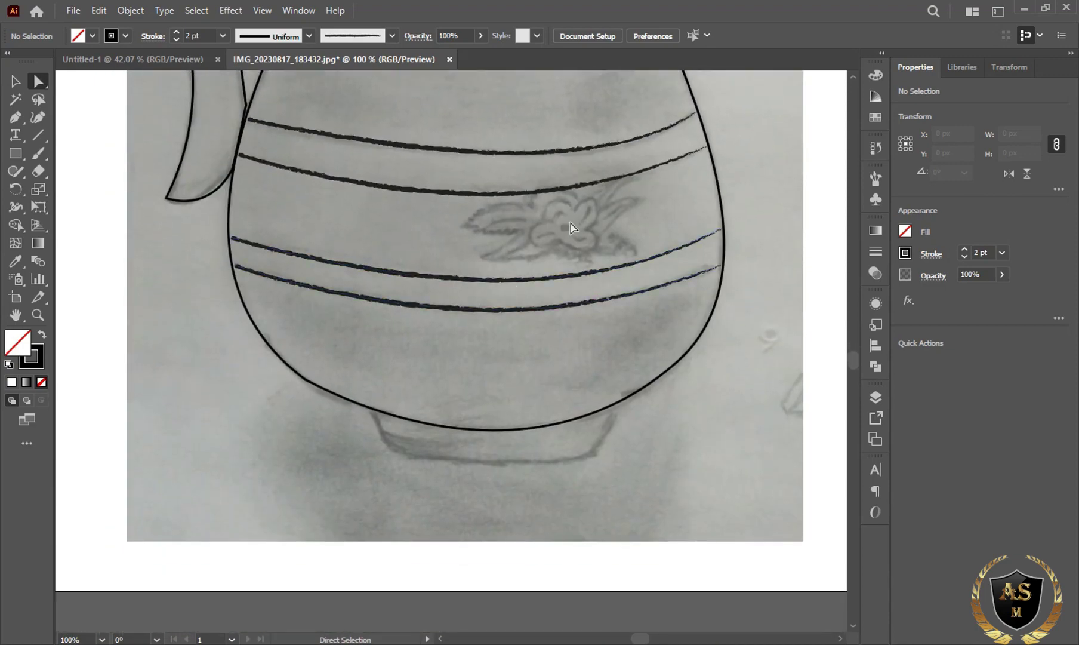
Draw a small 8 px circle on the flower centre with a rough brush stroke
{"action": "key", "text": "l"}
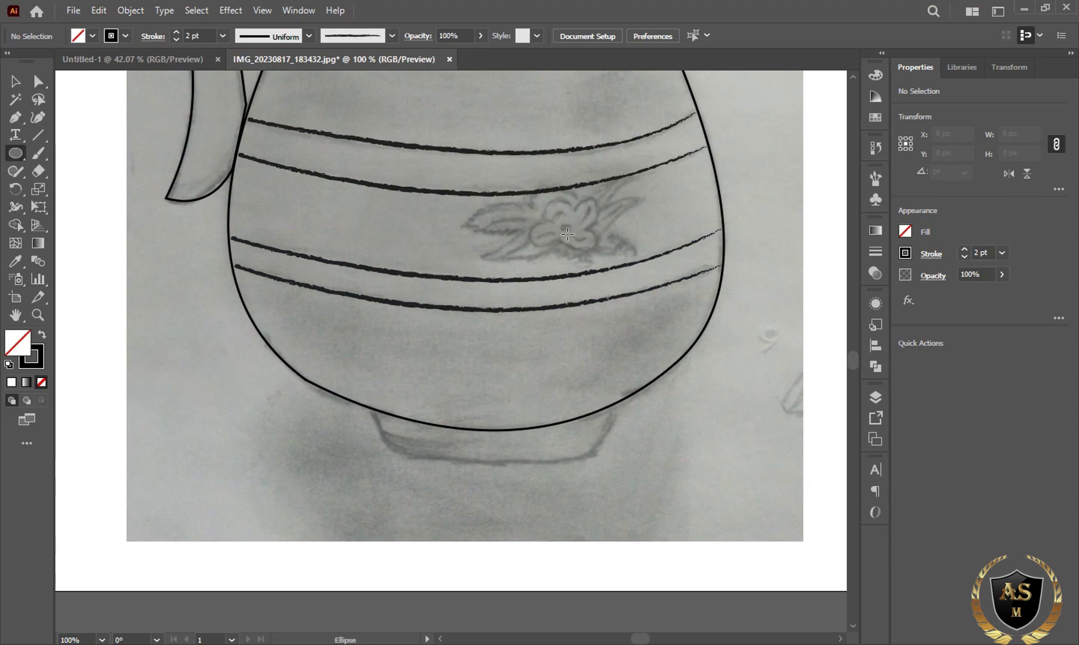
{"action": "left_click_drag", "start_coordinate": [566, 228], "coordinate": [570, 231]}
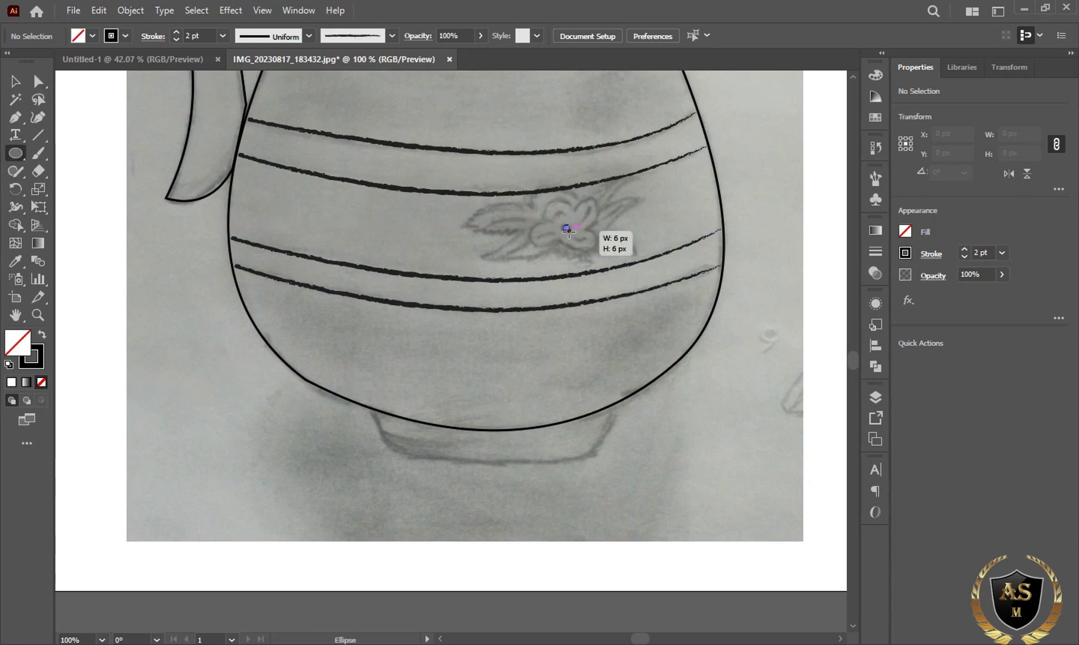
{"action": "key", "text": "ctrl+equal"}
{"action": "key", "text": "ctrl+equal"}
{"action": "key", "text": "ctrl+equal"}
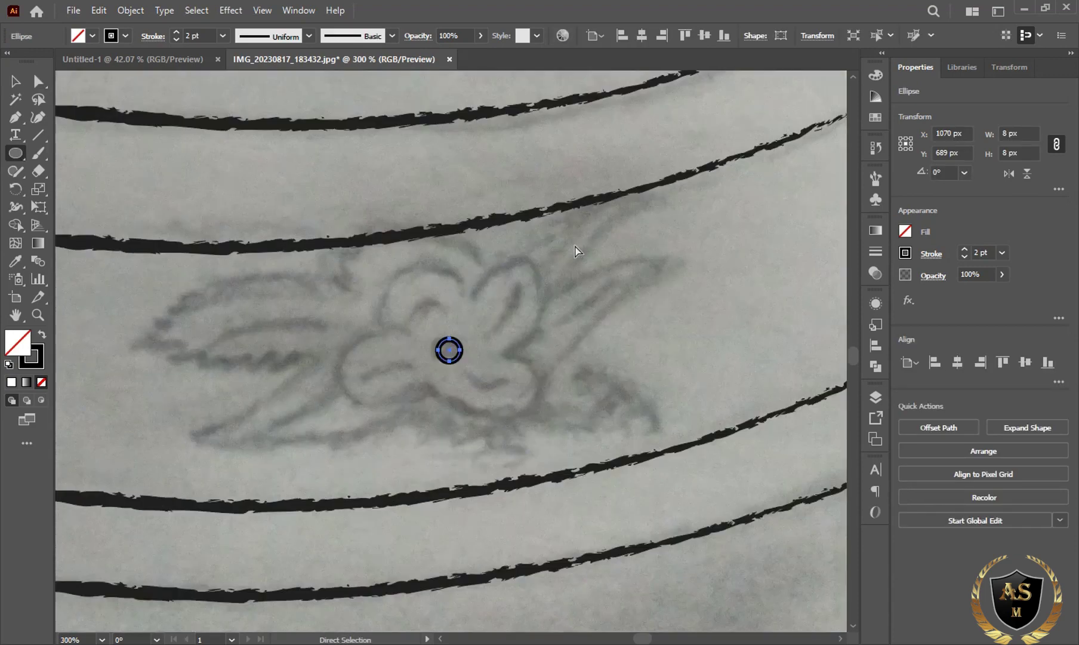
{"action": "left_click", "coordinate": [871, 178]}
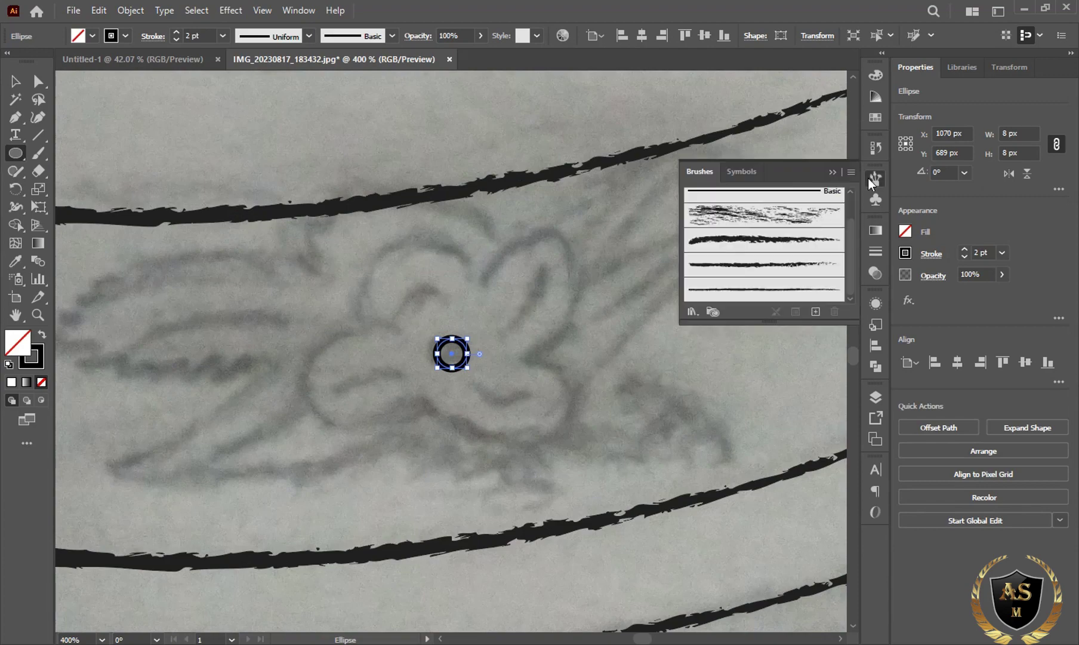
{"action": "left_click", "coordinate": [789, 282]}
{"action": "left_click", "coordinate": [788, 269]}
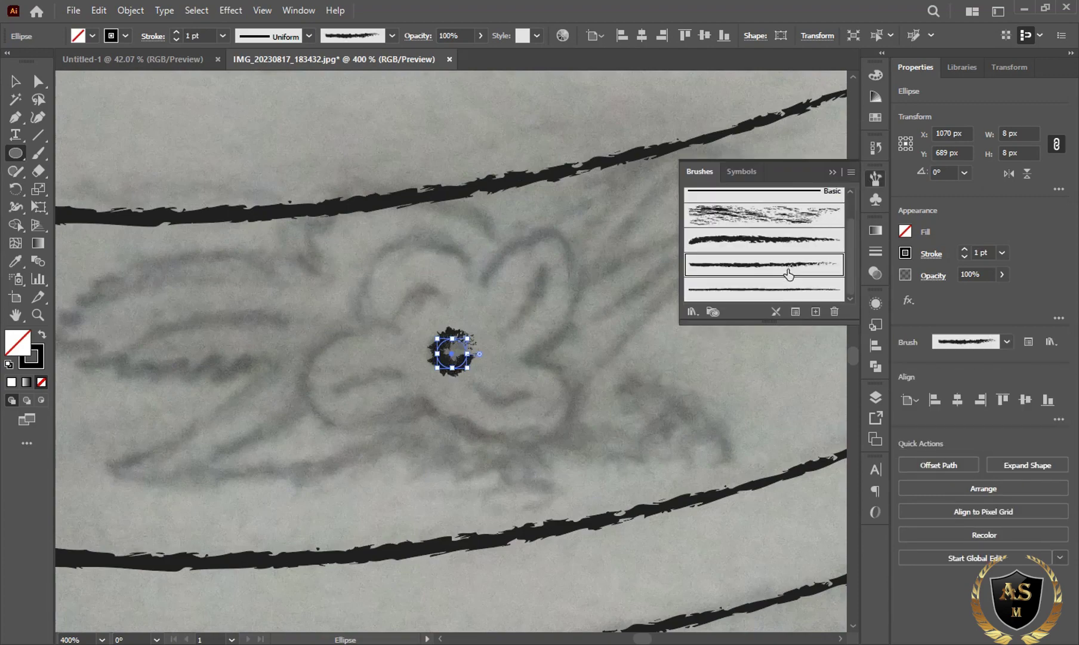
{"action": "left_click", "coordinate": [791, 290]}
{"action": "left_click", "coordinate": [833, 172]}
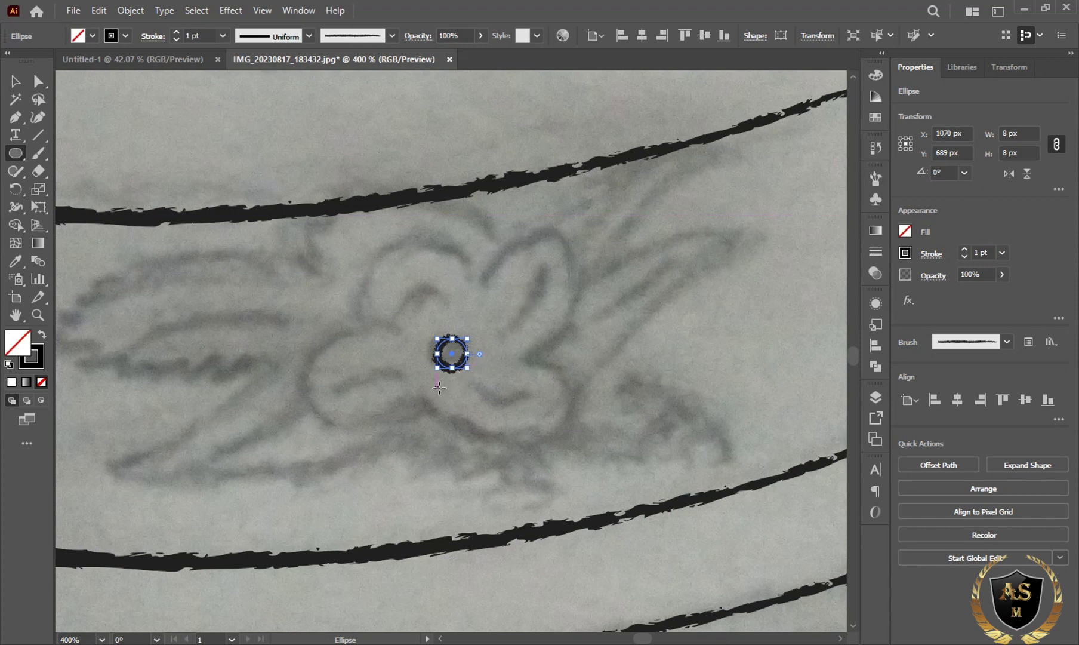
{"action": "key", "text": "ctrl+shift+a"}
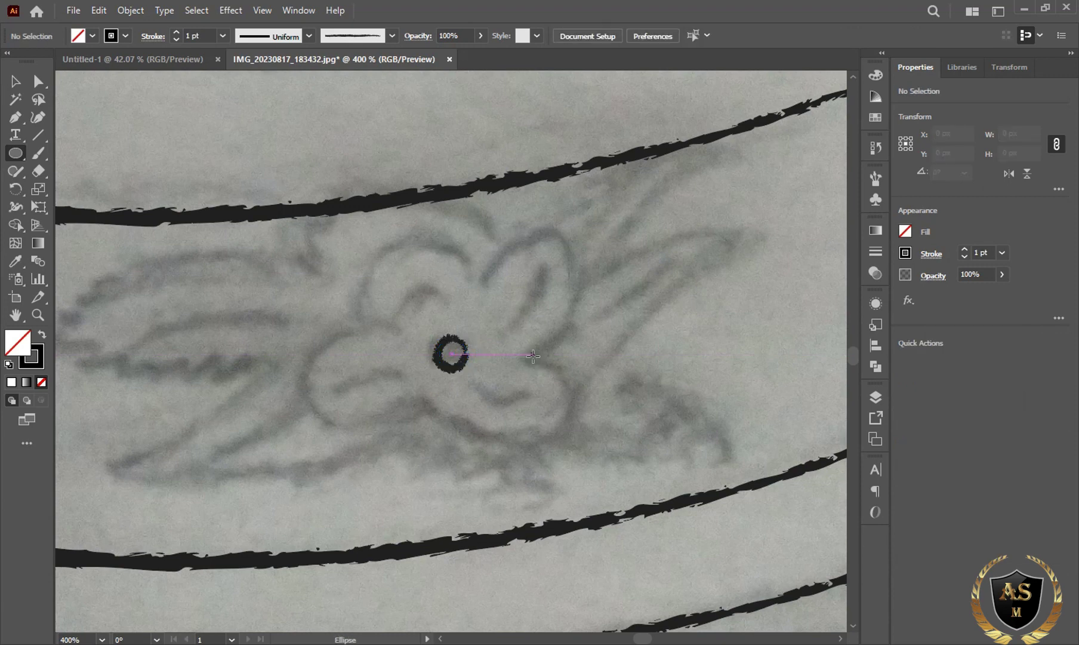
Place four corner points around the flower centre forming a closed outline
{"action": "key", "text": "p"}
{"action": "left_click", "coordinate": [480, 280]}
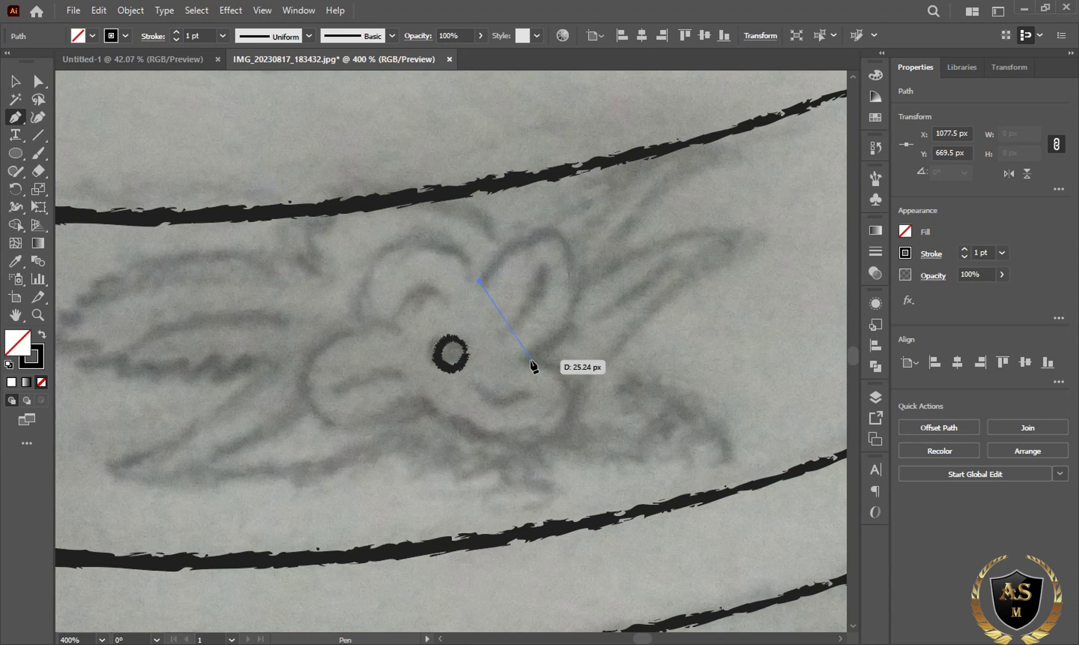
{"action": "left_click", "coordinate": [530, 358]}
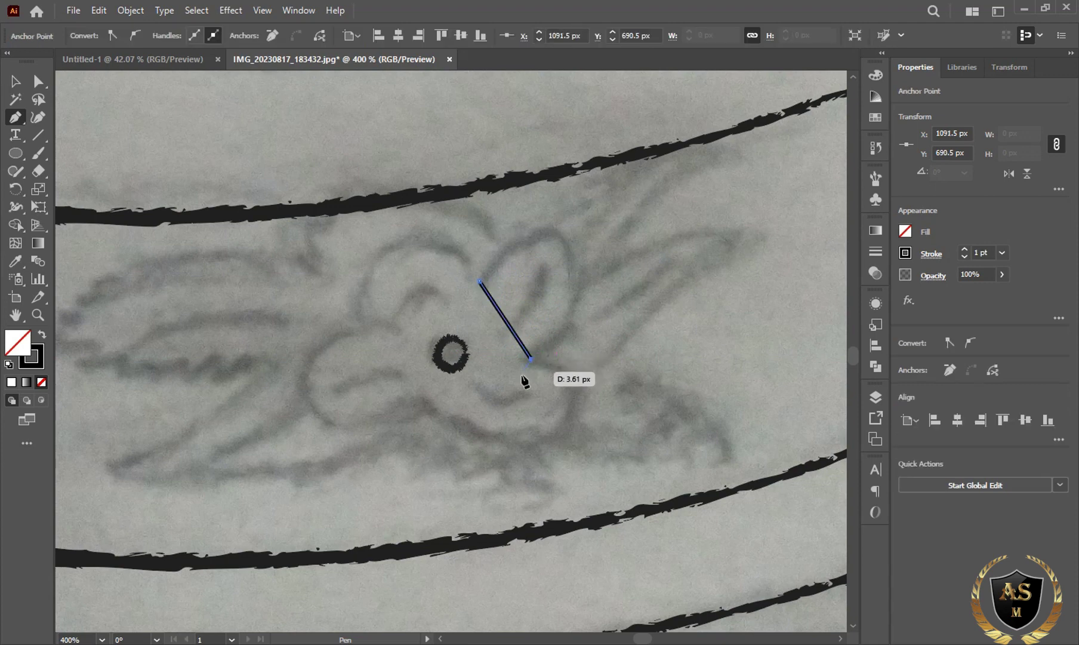
{"action": "left_click", "coordinate": [428, 407]}
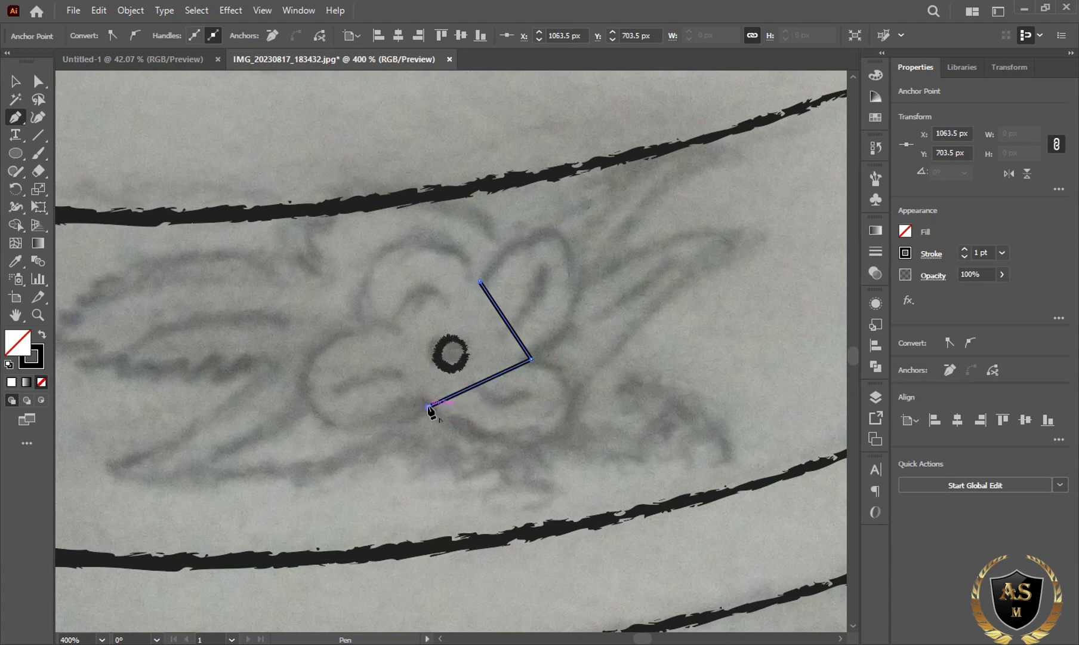
{"action": "left_click", "coordinate": [368, 326]}
{"action": "left_click", "coordinate": [480, 281]}
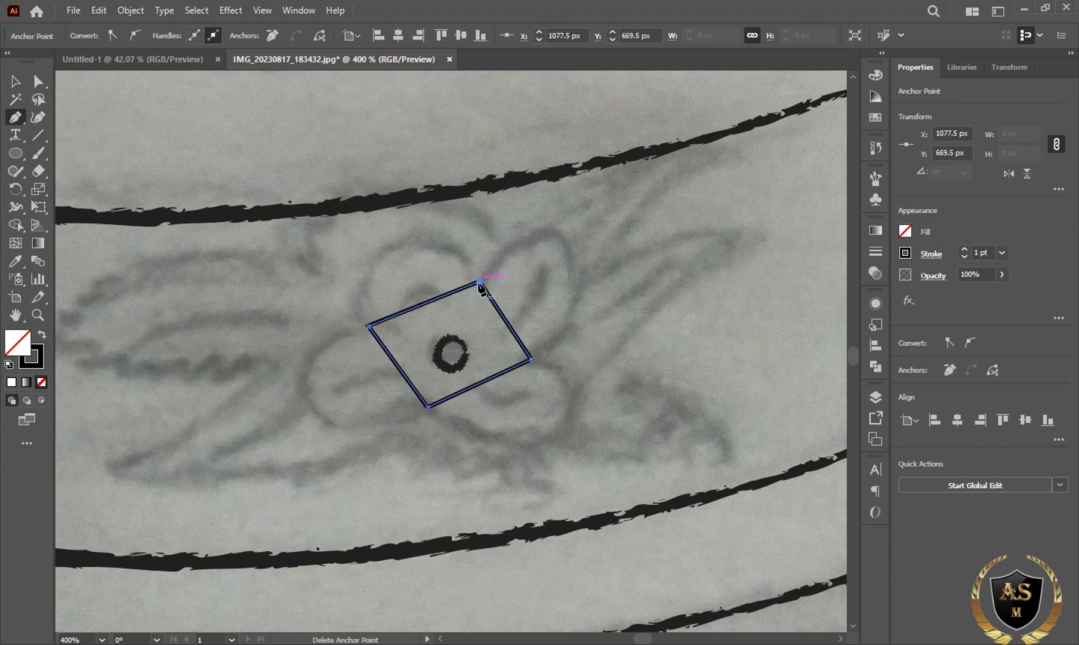
Bend each side of the outline into a rounded petal
{"action": "mouse_move", "coordinate": [508, 321]}
{"action": "left_mouse_down"}
{"action": "mouse_move", "coordinate": [577, 266]}
{"action": "mouse_move", "coordinate": [625, 265]}
{"action": "left_mouse_up"}
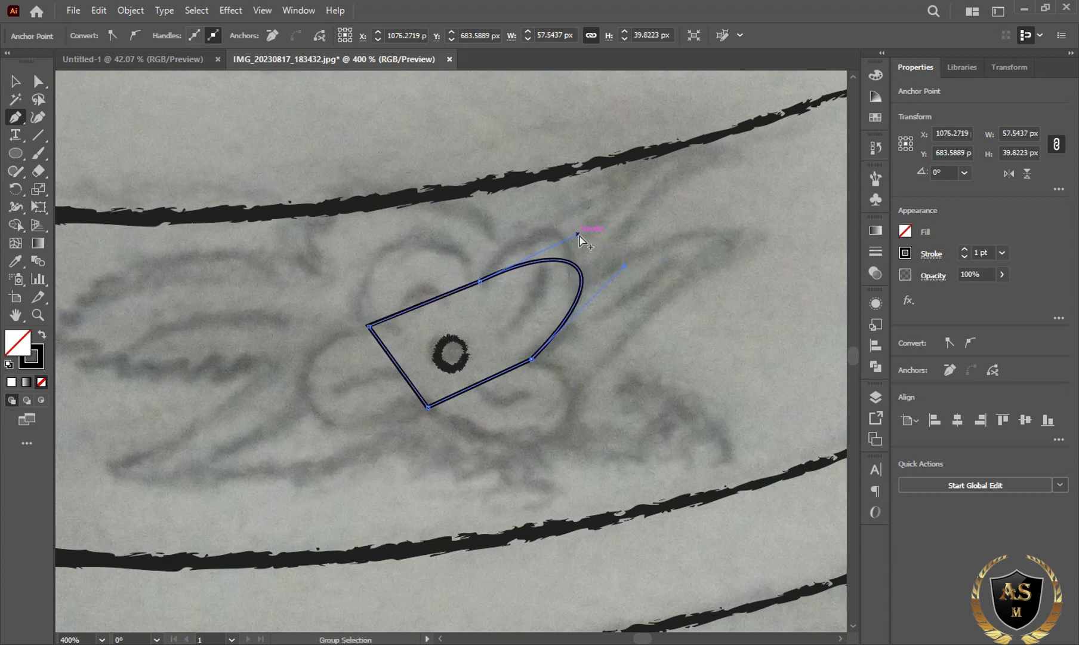
{"action": "left_click_drag", "start_coordinate": [578, 234], "coordinate": [552, 186]}
{"action": "mouse_move", "coordinate": [485, 381]}
{"action": "left_mouse_down"}
{"action": "mouse_move", "coordinate": [547, 427]}
{"action": "mouse_move", "coordinate": [536, 462]}
{"action": "mouse_move", "coordinate": [554, 454]}
{"action": "mouse_move", "coordinate": [534, 467]}
{"action": "left_mouse_up"}
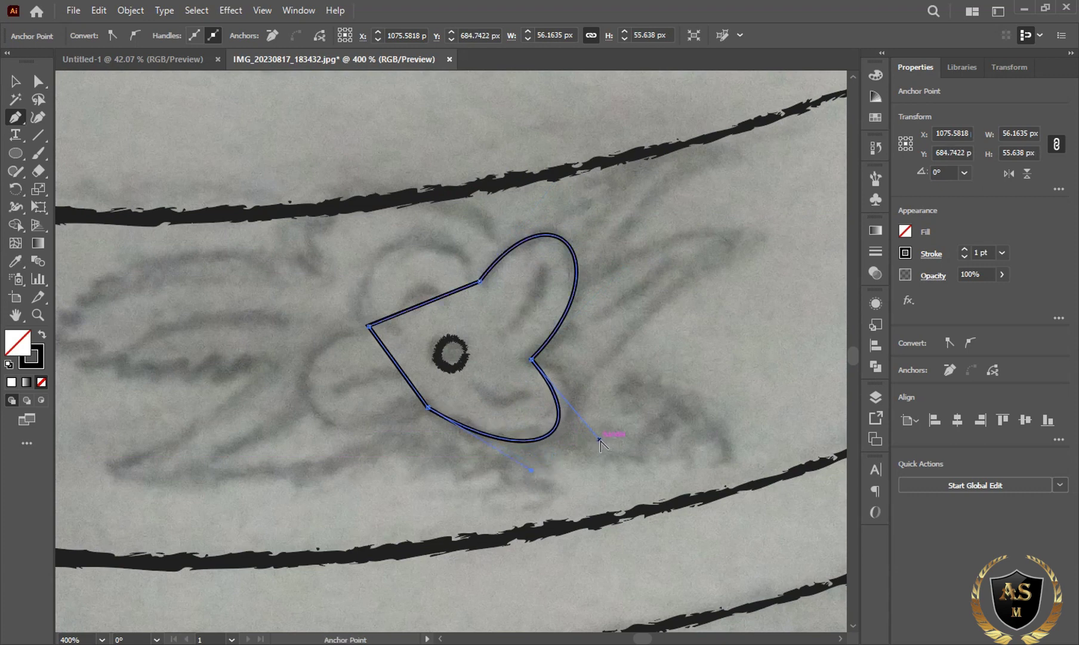
{"action": "left_click_drag", "start_coordinate": [598, 439], "coordinate": [634, 412]}
{"action": "left_click_drag", "start_coordinate": [532, 471], "coordinate": [515, 484]}
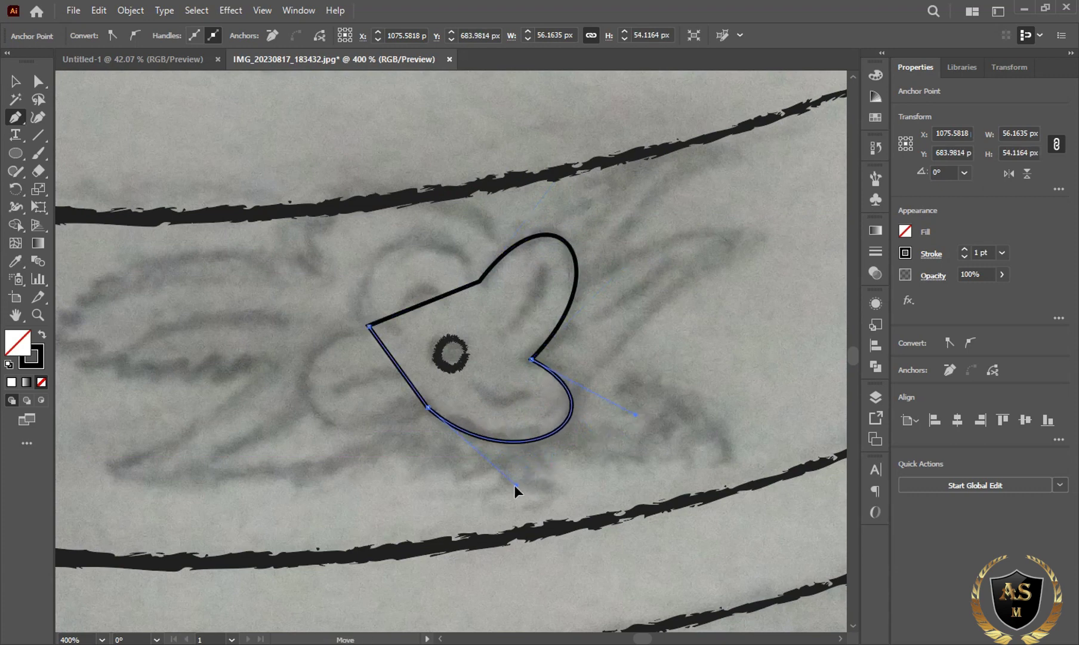
{"action": "mouse_move", "coordinate": [430, 302]}
{"action": "left_mouse_down"}
{"action": "mouse_move", "coordinate": [372, 239]}
{"action": "mouse_move", "coordinate": [327, 251]}
{"action": "left_mouse_up"}
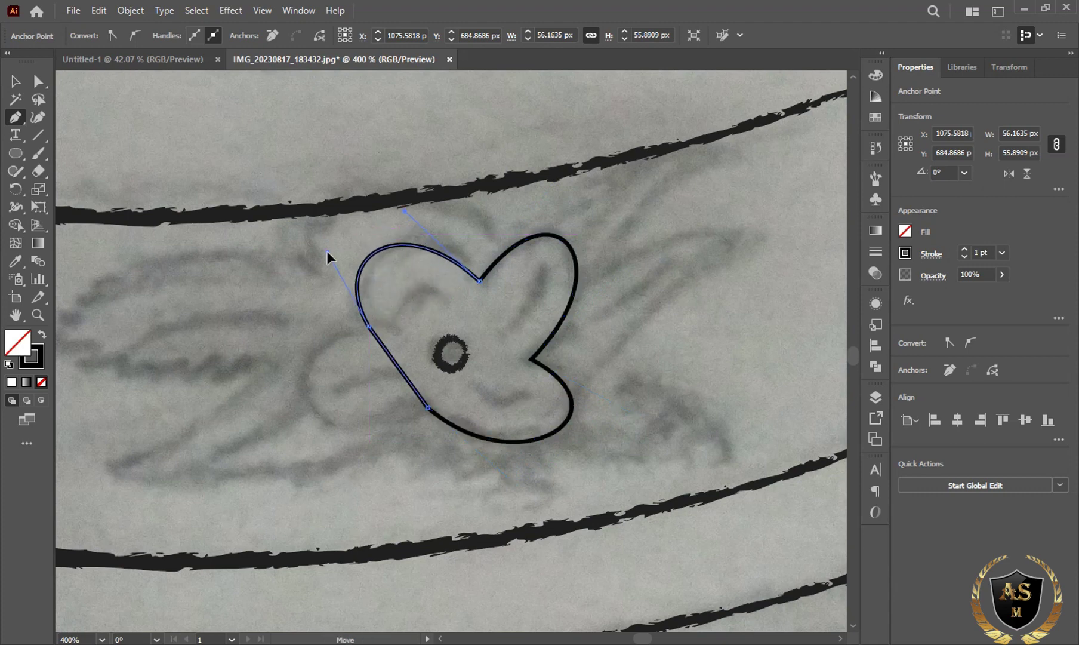
{"action": "left_click_drag", "start_coordinate": [405, 212], "coordinate": [432, 196]}
{"action": "left_click_drag", "start_coordinate": [396, 359], "coordinate": [264, 355]}
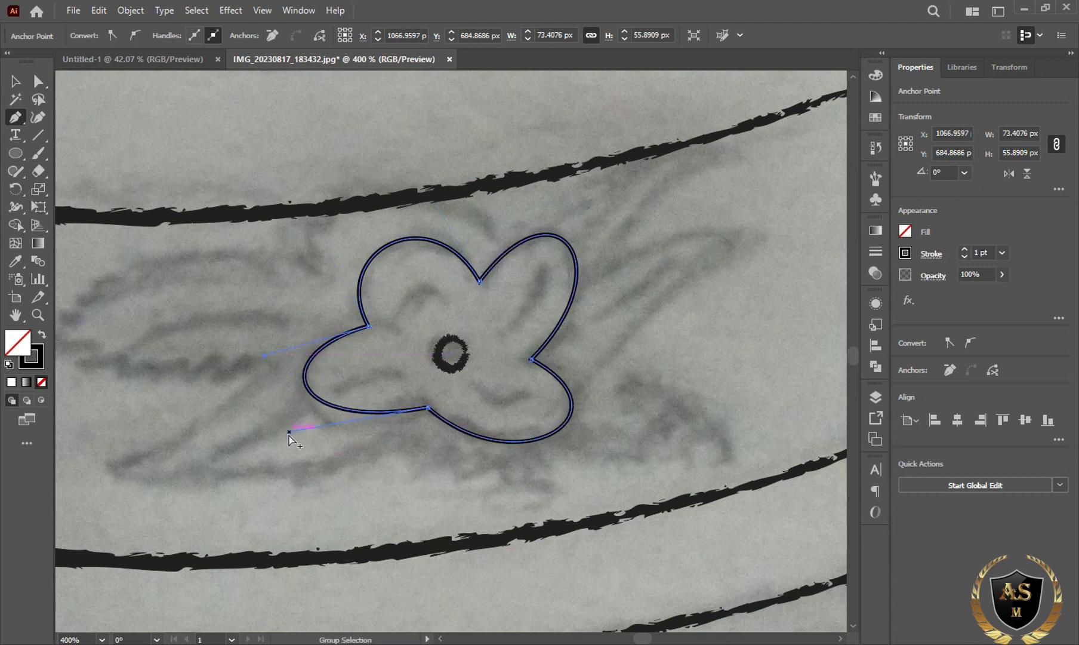
{"action": "left_click_drag", "start_coordinate": [289, 431], "coordinate": [298, 474]}
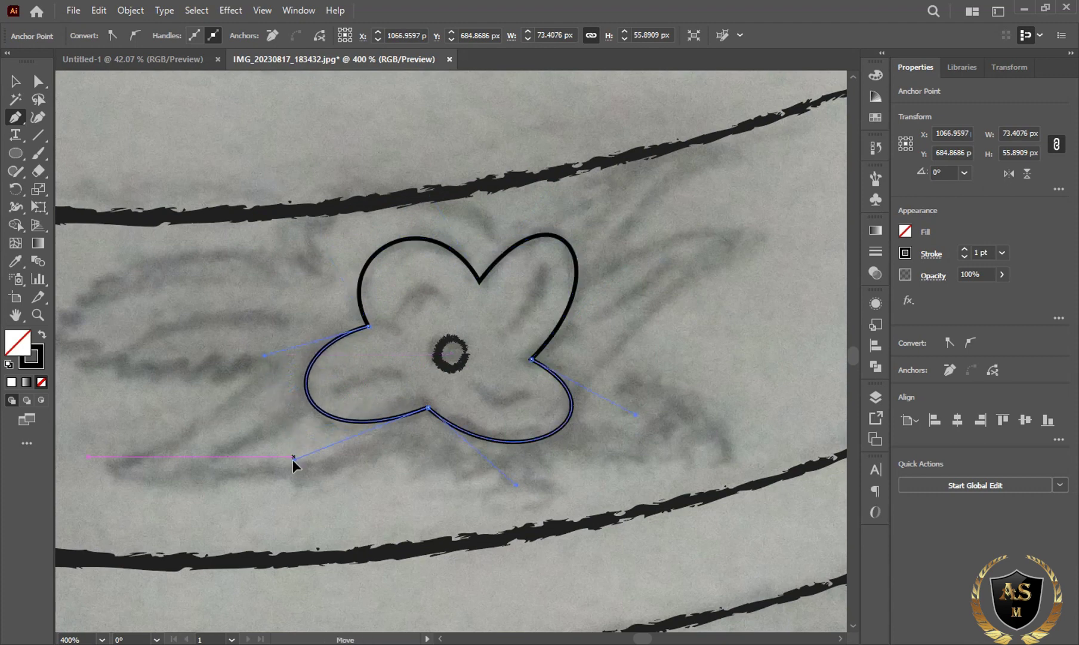
Refine the lower-right and upper-right petal curves, undoing an accidental change
{"action": "left_click", "coordinate": [554, 436], "text": "ctrl"}
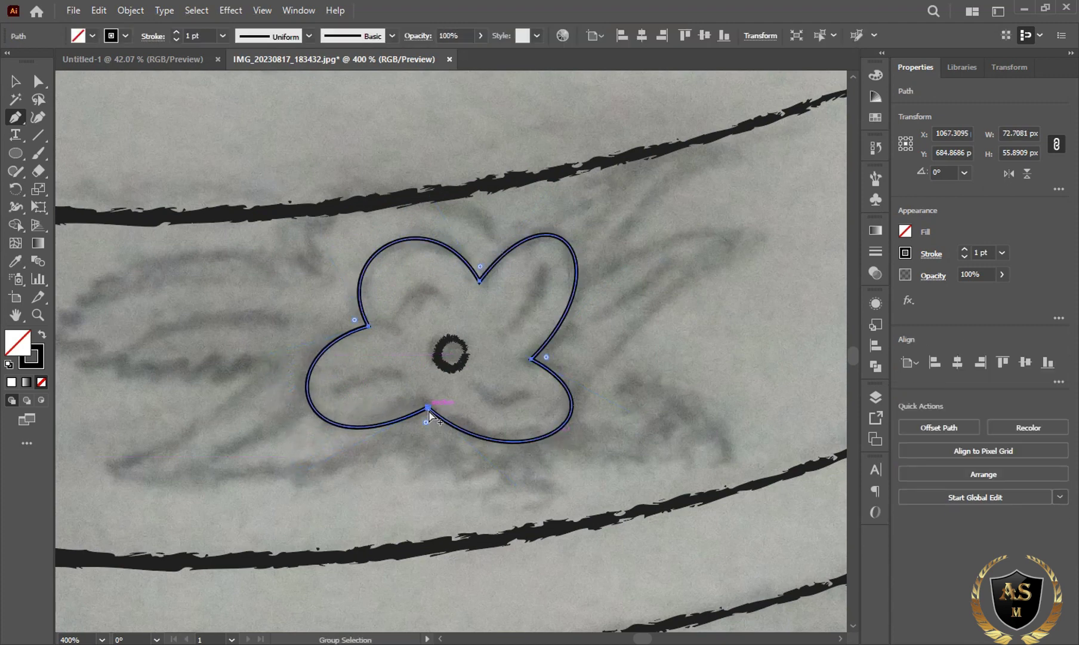
{"action": "left_click", "coordinate": [427, 408], "text": "alt"}
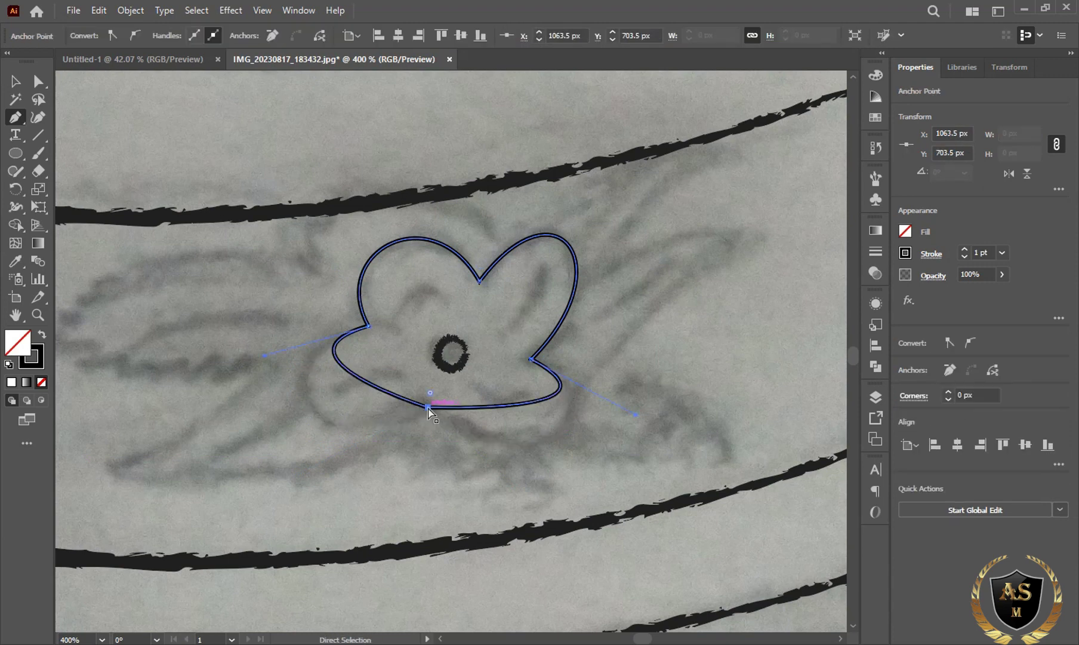
{"action": "key", "text": "ctrl+z"}
{"action": "left_click_drag", "start_coordinate": [516, 485], "coordinate": [480, 498]}
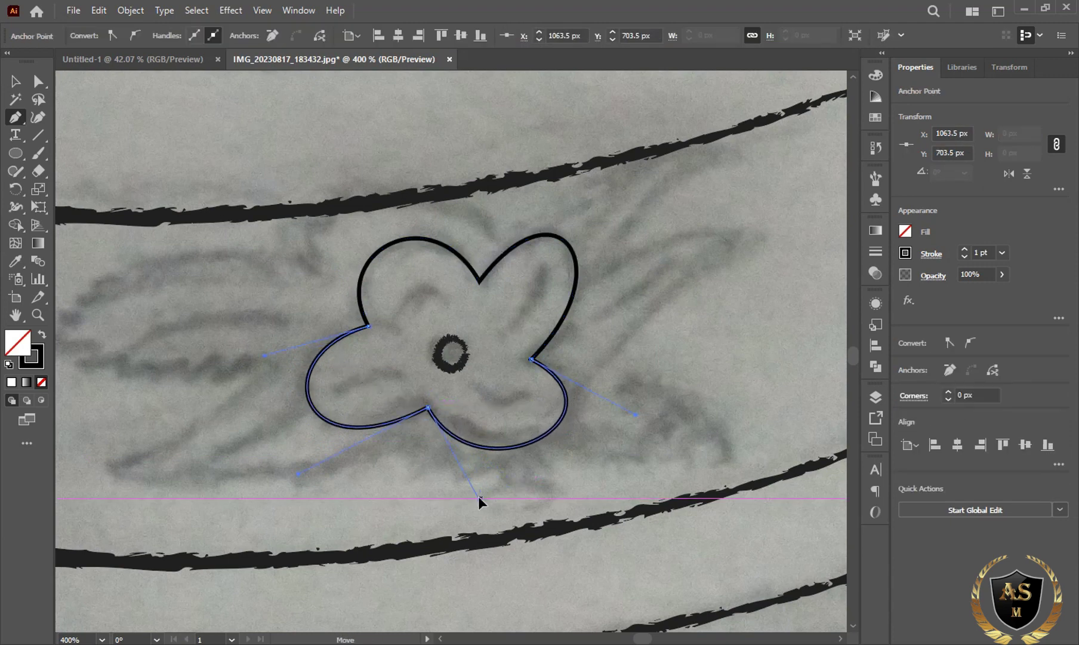
{"action": "left_click_drag", "start_coordinate": [624, 401], "coordinate": [625, 408]}
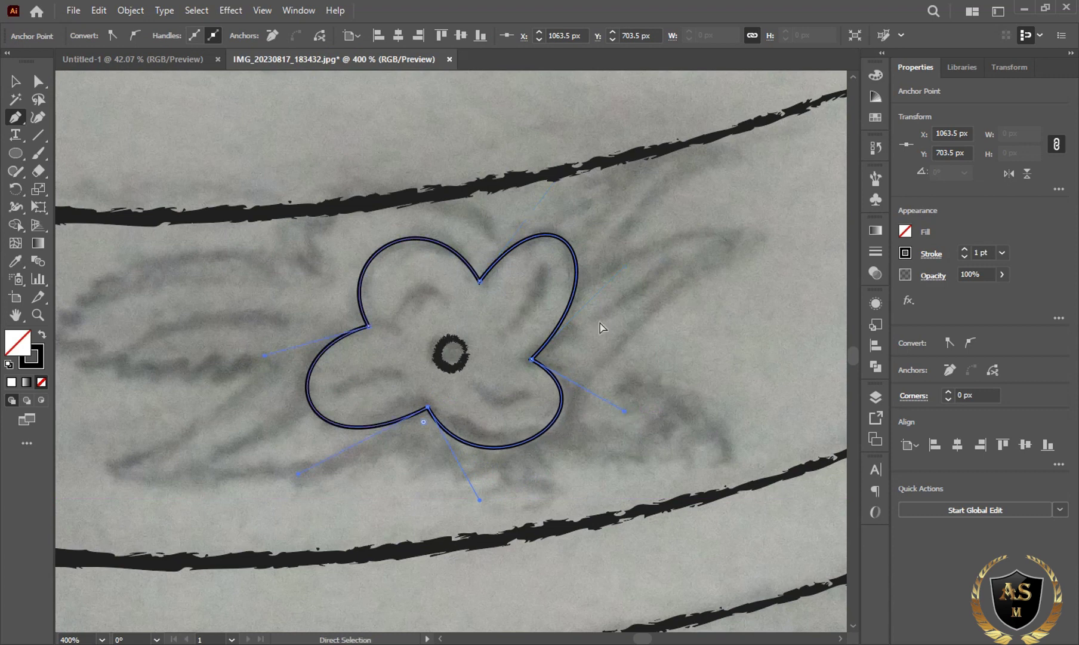
{"action": "left_click_drag", "start_coordinate": [533, 361], "coordinate": [647, 299]}
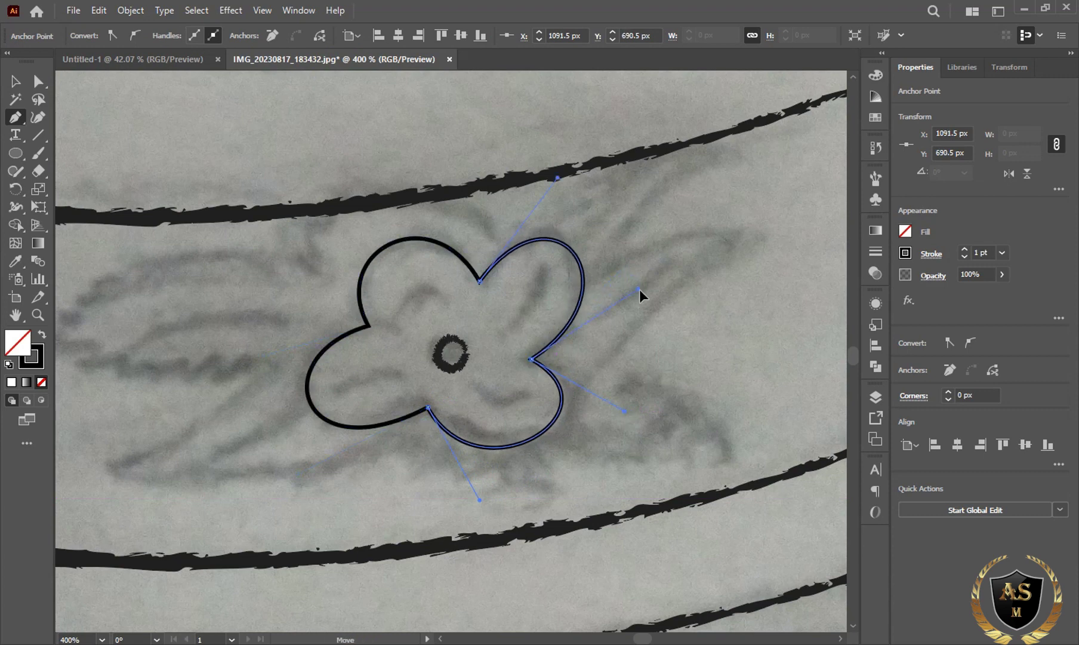
Give the flower outline a thick charcoal brush stroke and deselect it
{"action": "left_click", "coordinate": [876, 179]}
{"action": "left_click", "coordinate": [812, 293]}
{"action": "left_click", "coordinate": [809, 274]}
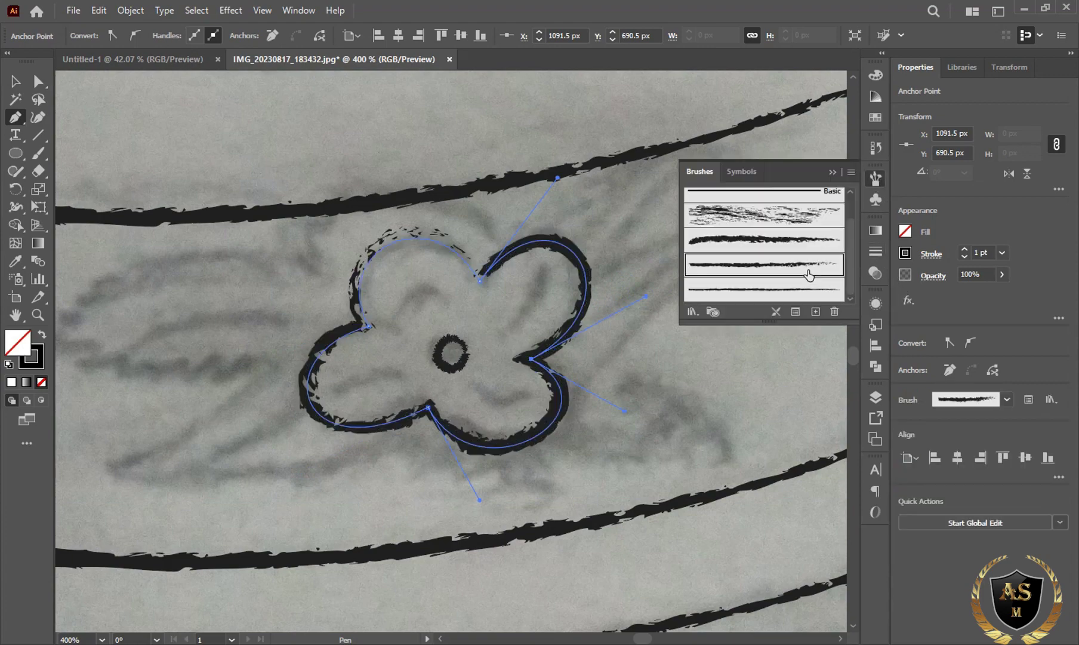
{"action": "key", "text": "ctrl+minus"}
{"action": "key", "text": "ctrl+minus"}
{"action": "key", "text": "ctrl+minus"}
{"action": "key", "text": "ctrl+minus"}
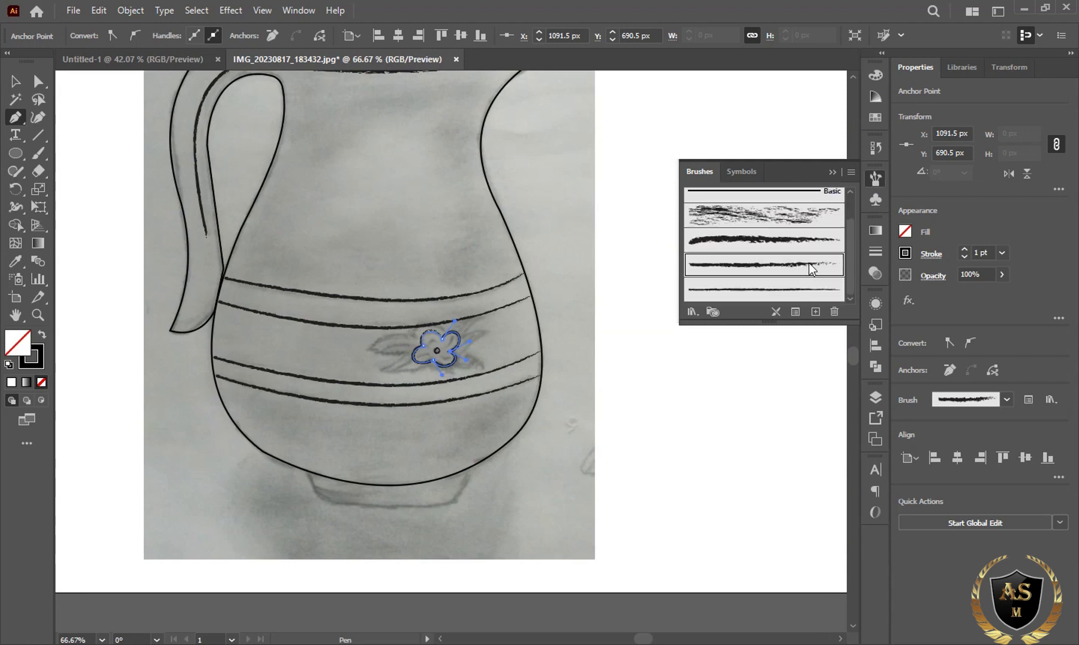
{"action": "left_click", "coordinate": [564, 345], "text": "ctrl"}
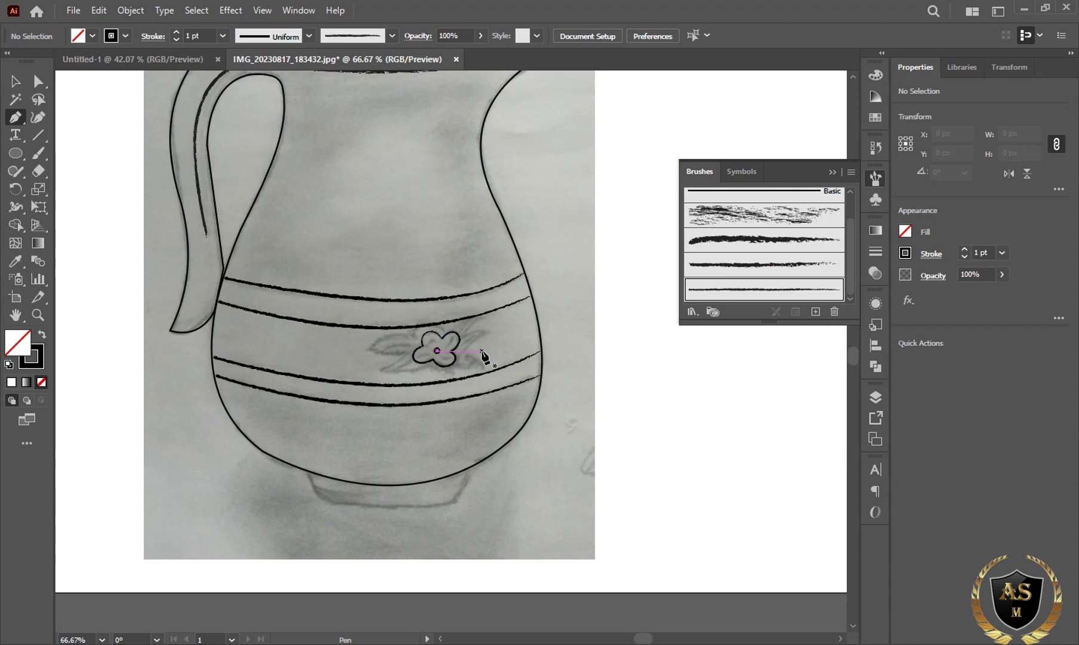
{"action": "scroll", "coordinate": [482, 352], "scroll_direction": "up", "scroll_amount": 4}
{"action": "scroll", "coordinate": [483, 352], "scroll_direction": "up", "scroll_amount": 1}
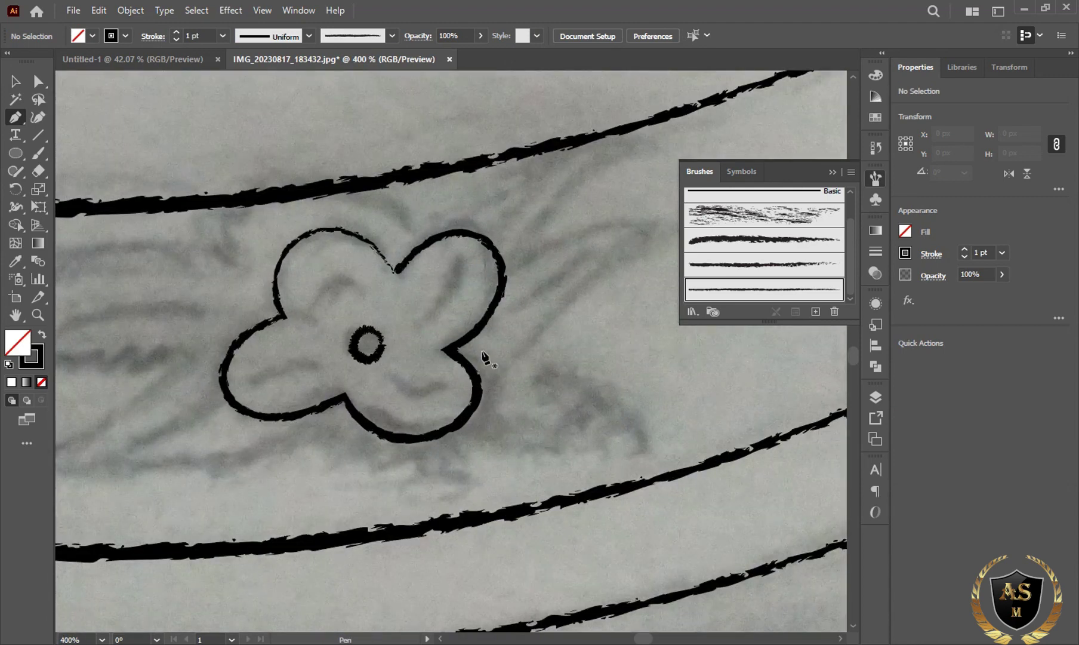
Draw the upper jagged leaf angling up from the flower's right edge
{"action": "left_click", "coordinate": [503, 272]}
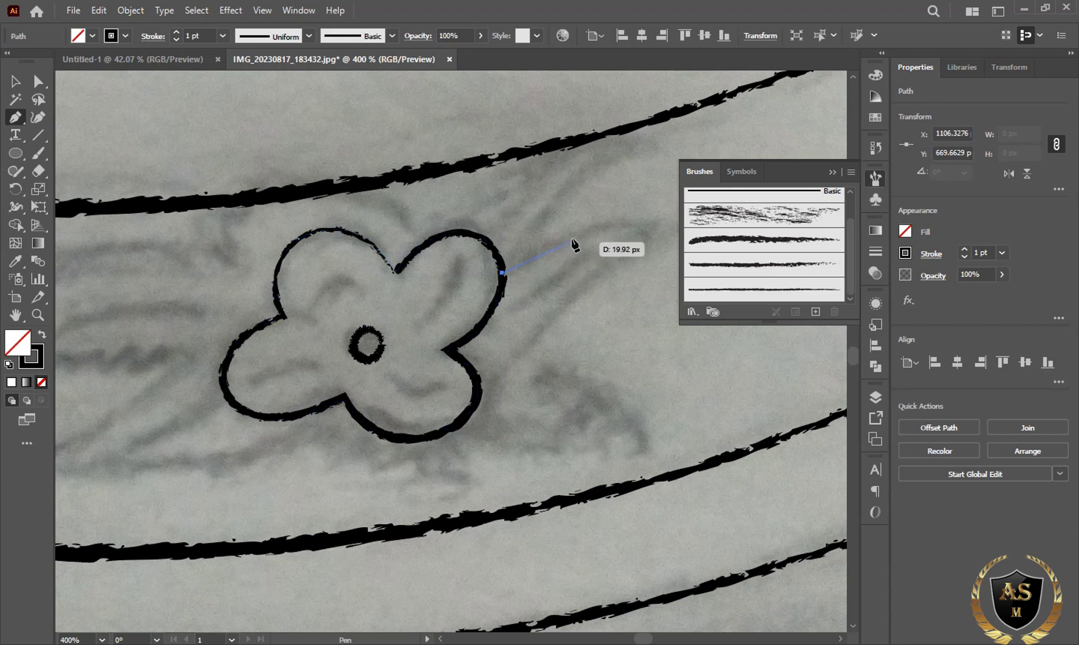
{"action": "key", "text": "ctrl+z"}
{"action": "mouse_move", "coordinate": [506, 275]}
{"action": "left_mouse_down"}
{"action": "mouse_move", "coordinate": [545, 251]}
{"action": "mouse_move", "coordinate": [618, 232]}
{"action": "mouse_move", "coordinate": [617, 263]}
{"action": "mouse_move", "coordinate": [595, 286]}
{"action": "mouse_move", "coordinate": [621, 272]}
{"action": "mouse_move", "coordinate": [594, 302]}
{"action": "mouse_move", "coordinate": [478, 376]}
{"action": "left_mouse_up"}
{"action": "left_click", "coordinate": [593, 295]}
{"action": "left_click", "coordinate": [534, 330]}
{"action": "left_click", "coordinate": [477, 372]}
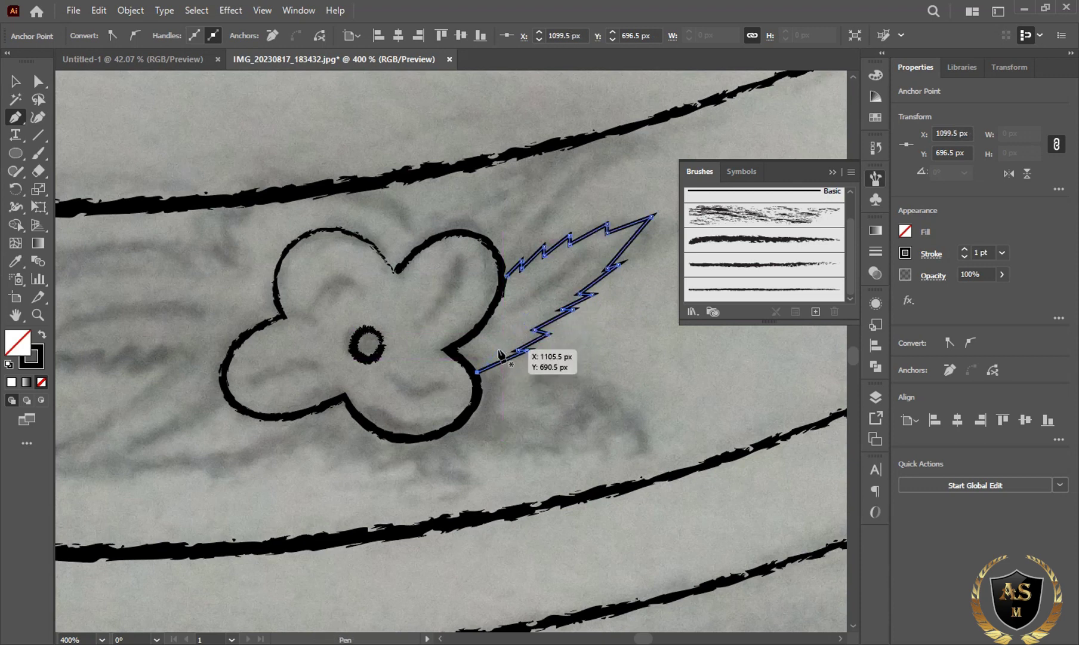
Try a zigzag stroke below the flower, then undo and delete it
{"action": "left_click", "coordinate": [458, 436], "text": "ctrl"}
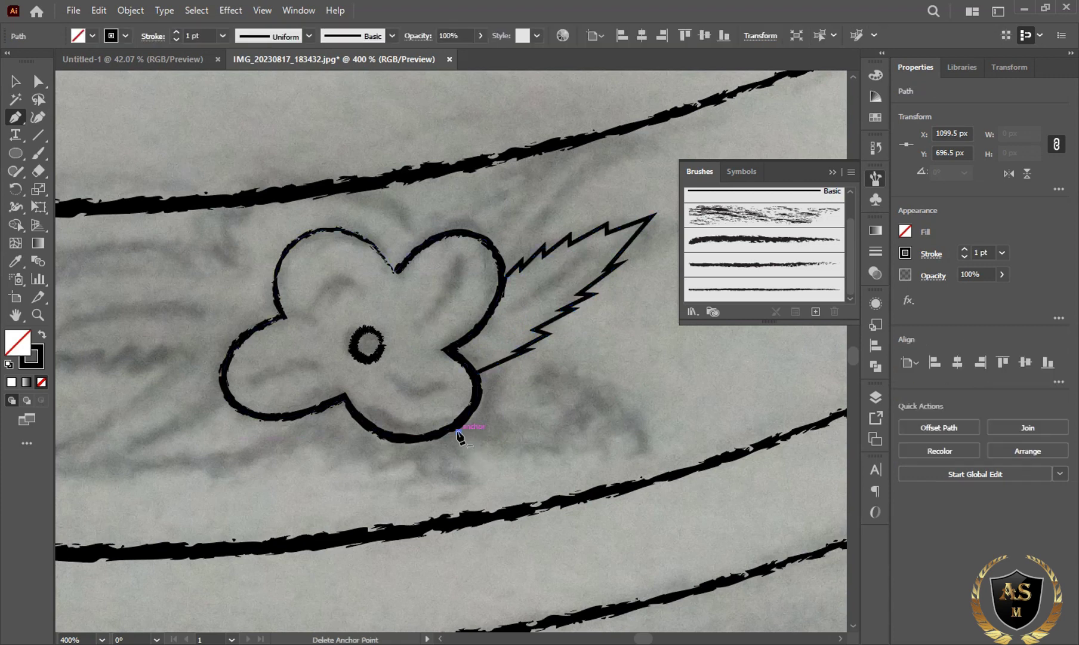
{"action": "left_click_drag", "start_coordinate": [461, 431], "coordinate": [596, 457]}
{"action": "left_click", "coordinate": [491, 443]}
{"action": "left_click", "coordinate": [524, 448]}
{"action": "left_click", "coordinate": [590, 442]}
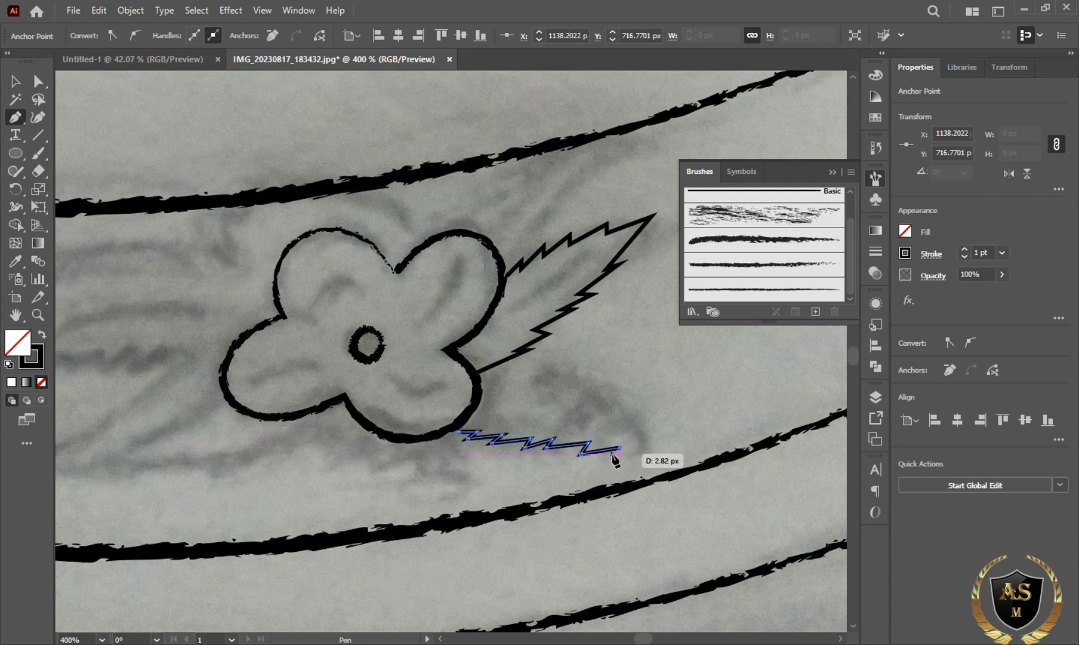
{"action": "left_click", "coordinate": [611, 457]}
{"action": "left_click", "coordinate": [650, 443]}
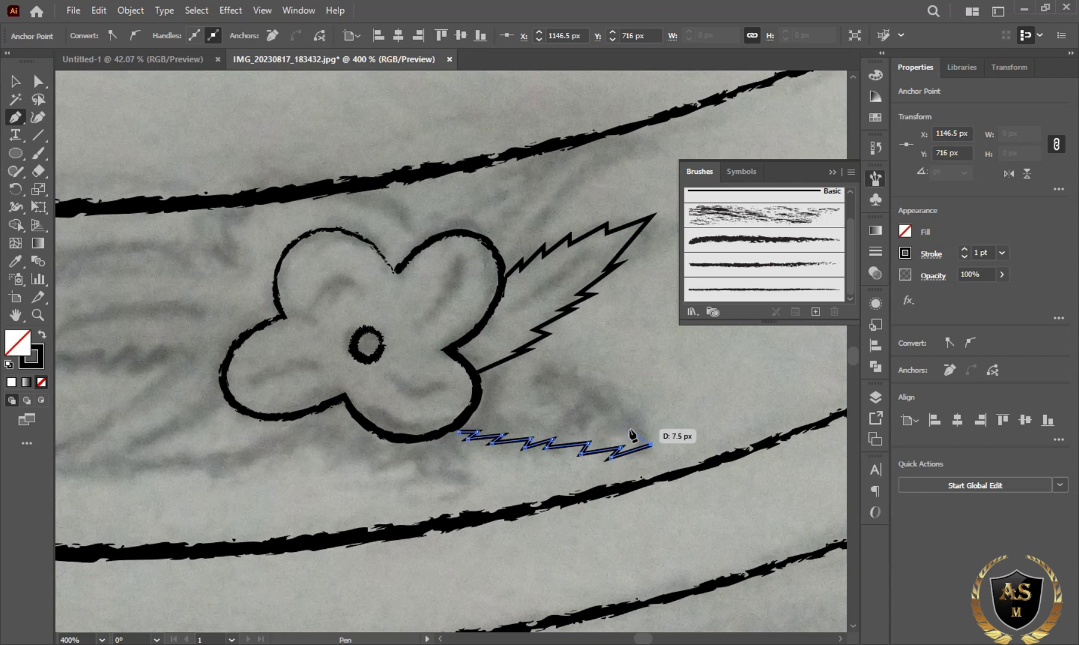
{"action": "key", "text": "ctrl+z"}
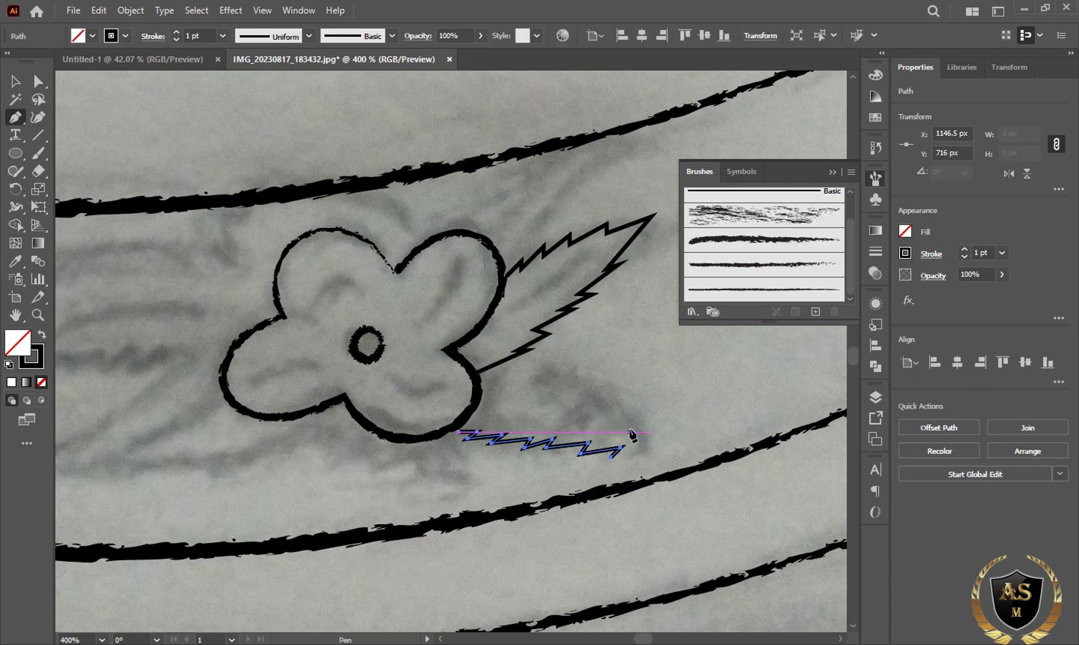
{"action": "key", "text": "Delete"}
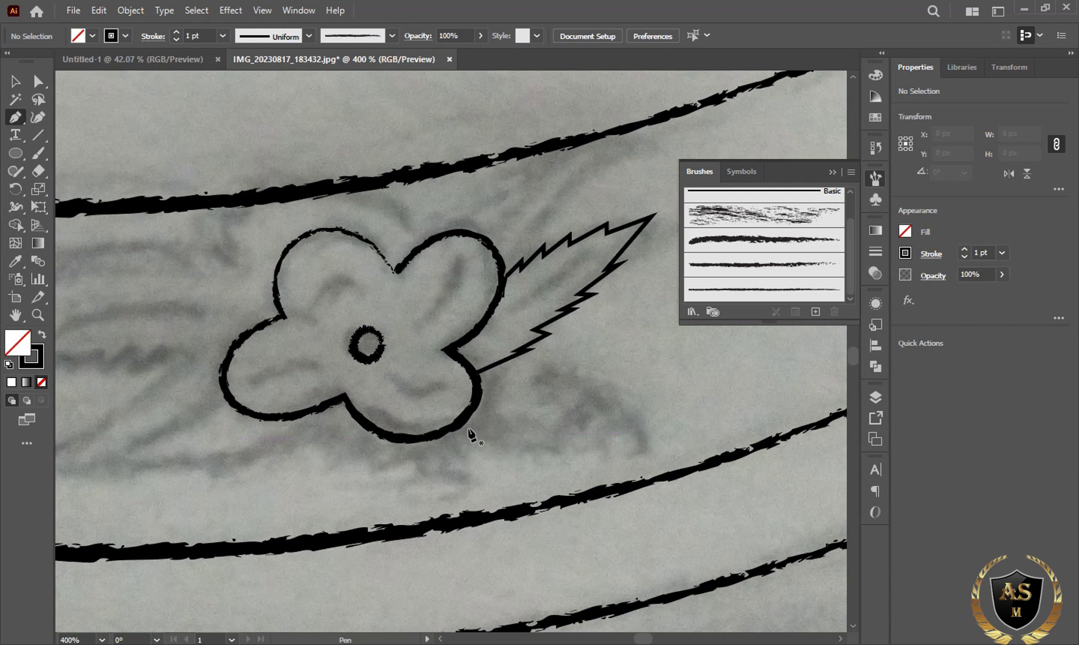
Start the lower leaf at the upper leaf's base, zigzagging out to its tip
{"action": "left_click", "coordinate": [523, 353]}
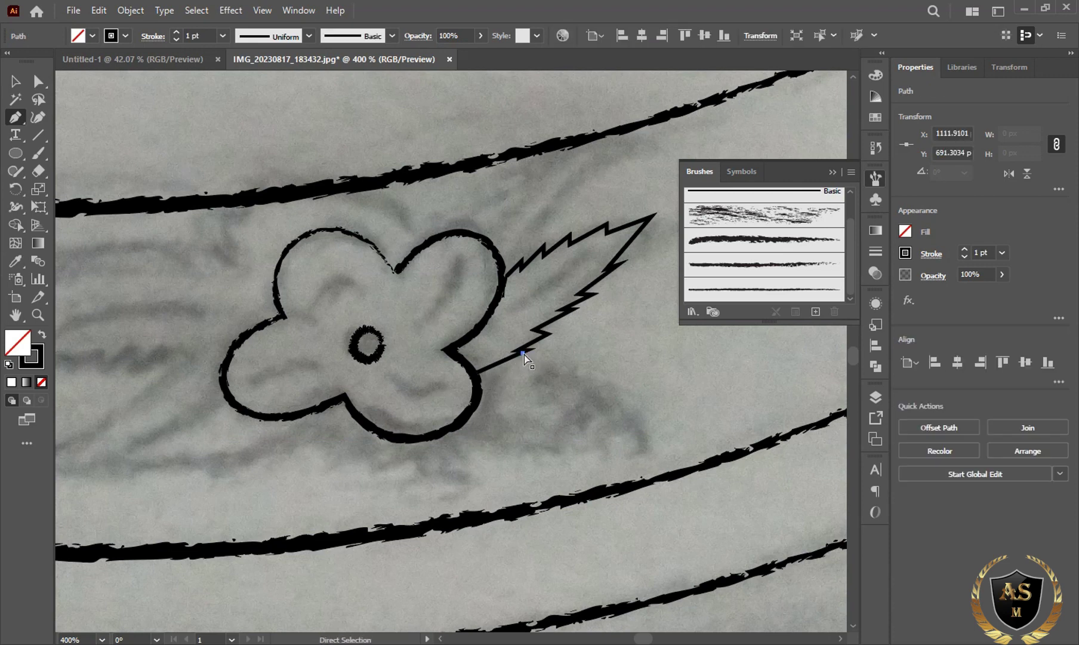
{"action": "left_click", "coordinate": [526, 353]}
{"action": "left_click", "coordinate": [526, 355]}
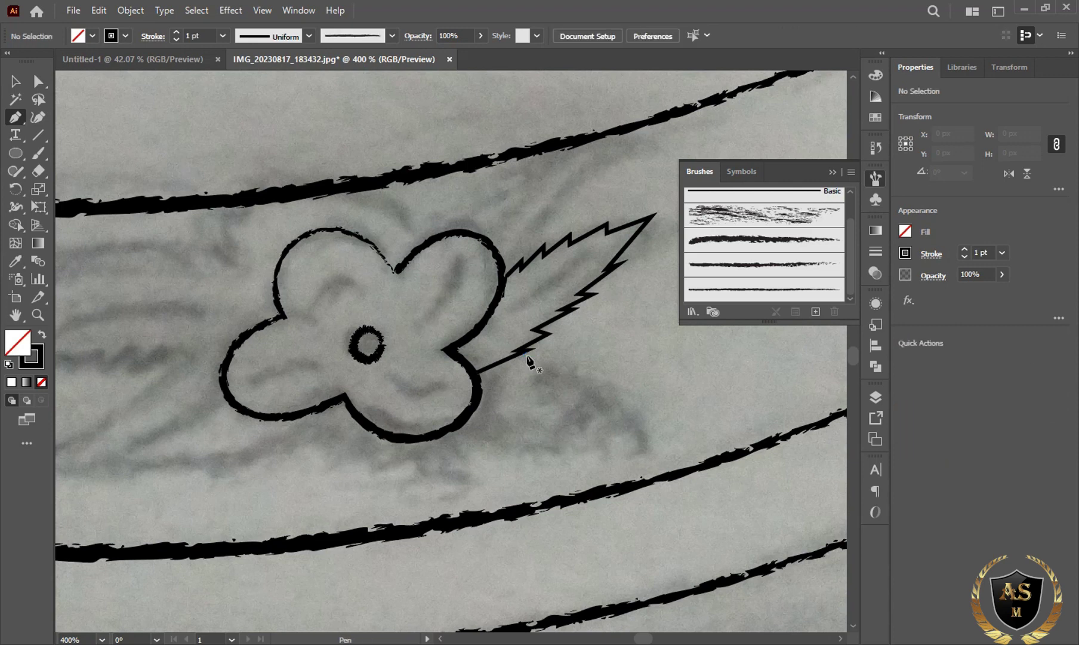
{"action": "left_click", "coordinate": [525, 354]}
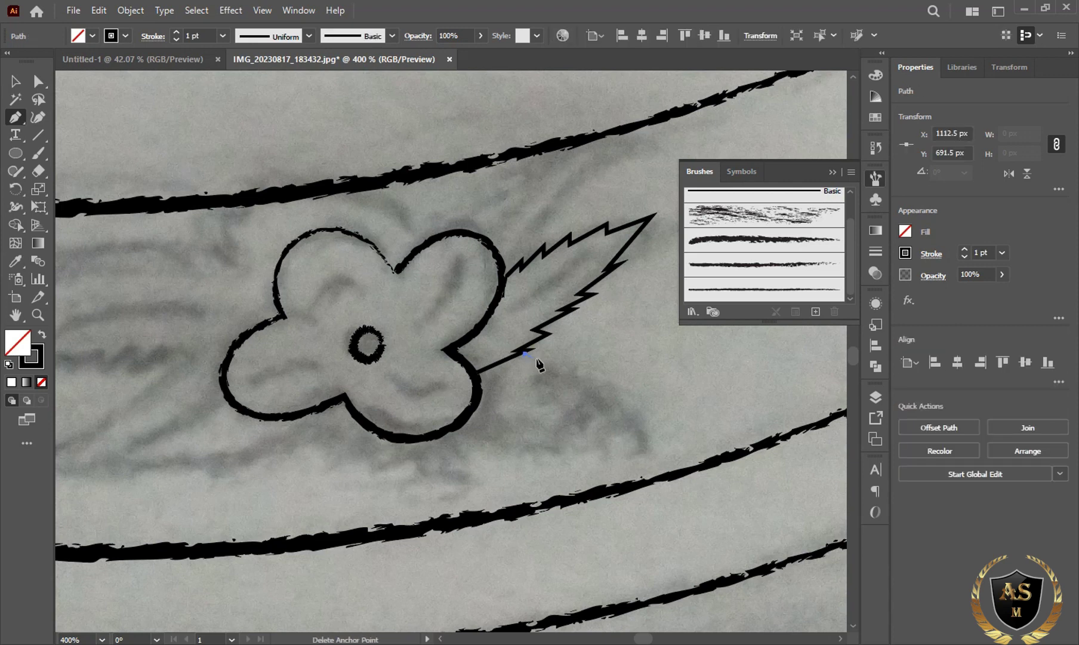
{"action": "left_click", "coordinate": [573, 362]}
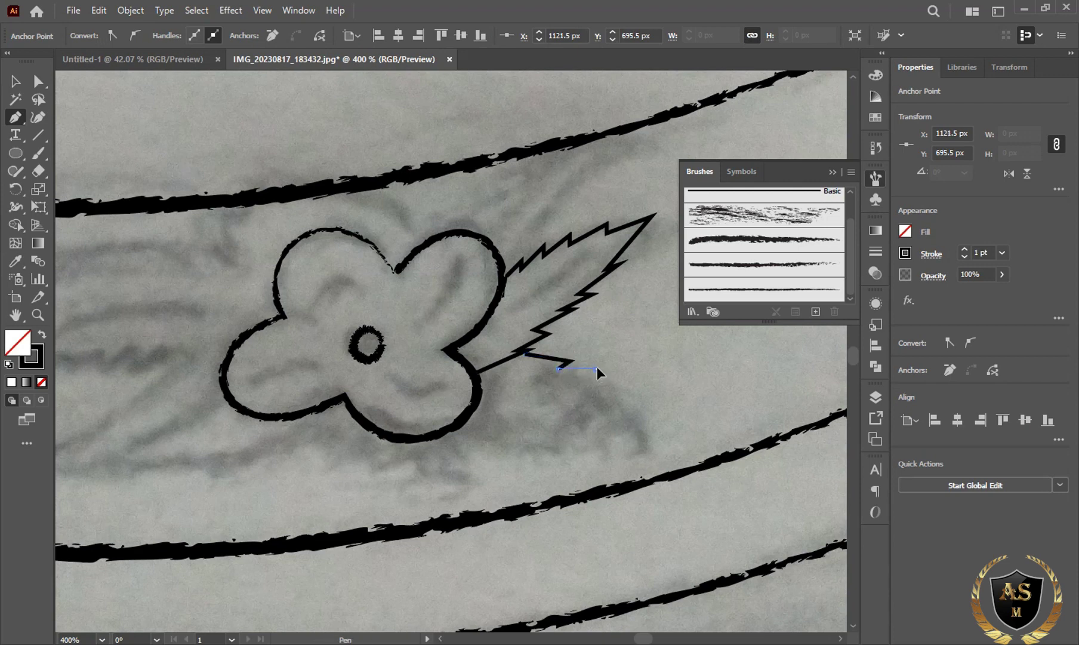
{"action": "left_click", "coordinate": [638, 377]}
{"action": "left_click", "coordinate": [621, 387]}
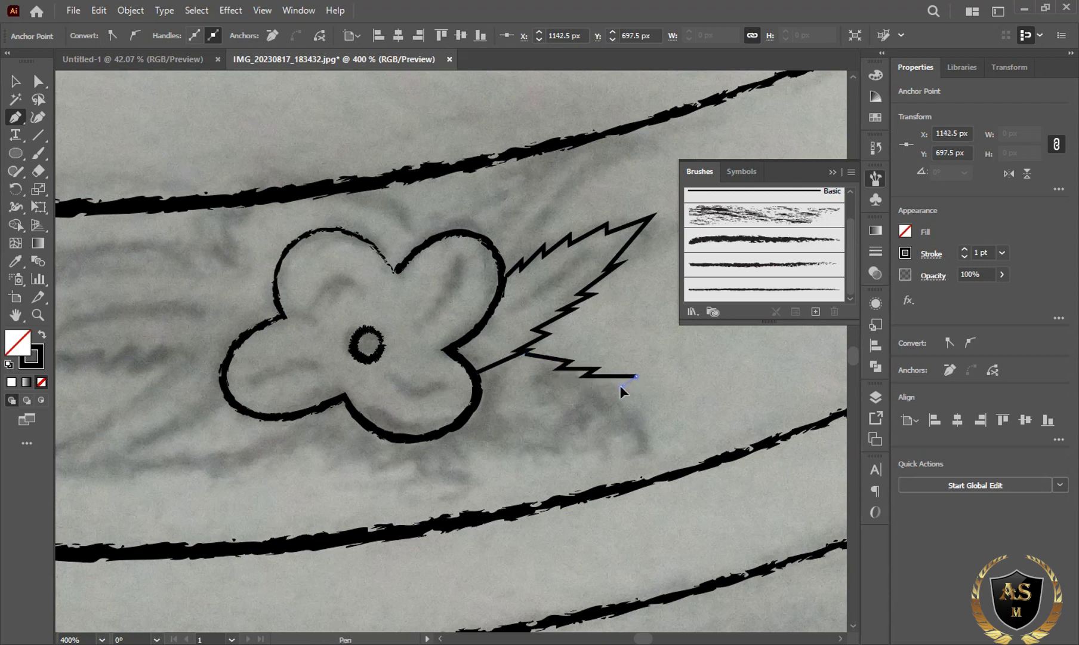
{"action": "left_click", "coordinate": [682, 388]}
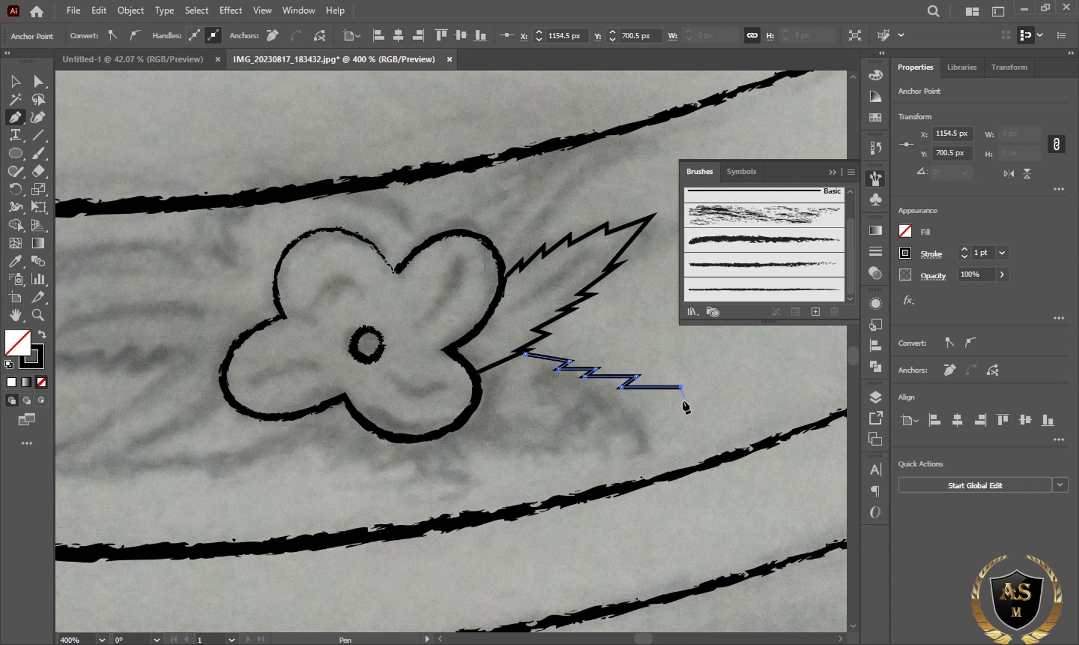
Zigzag the lower leaf's bottom edge back to the flower with a 1 pt stroke
{"action": "left_click", "coordinate": [616, 425]}
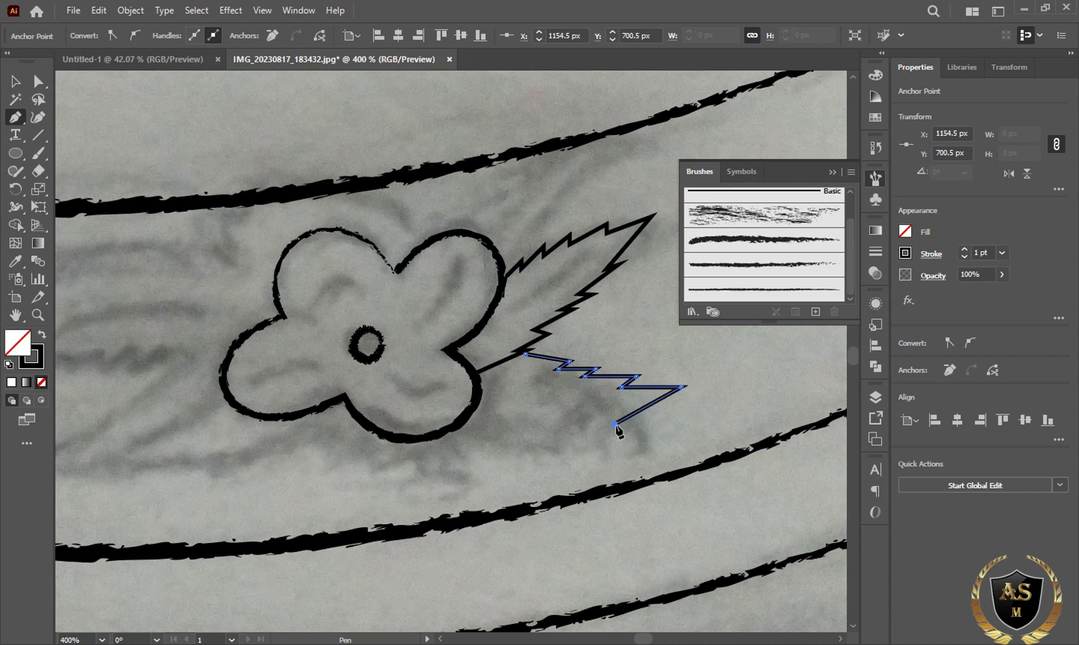
{"action": "left_click", "coordinate": [573, 431]}
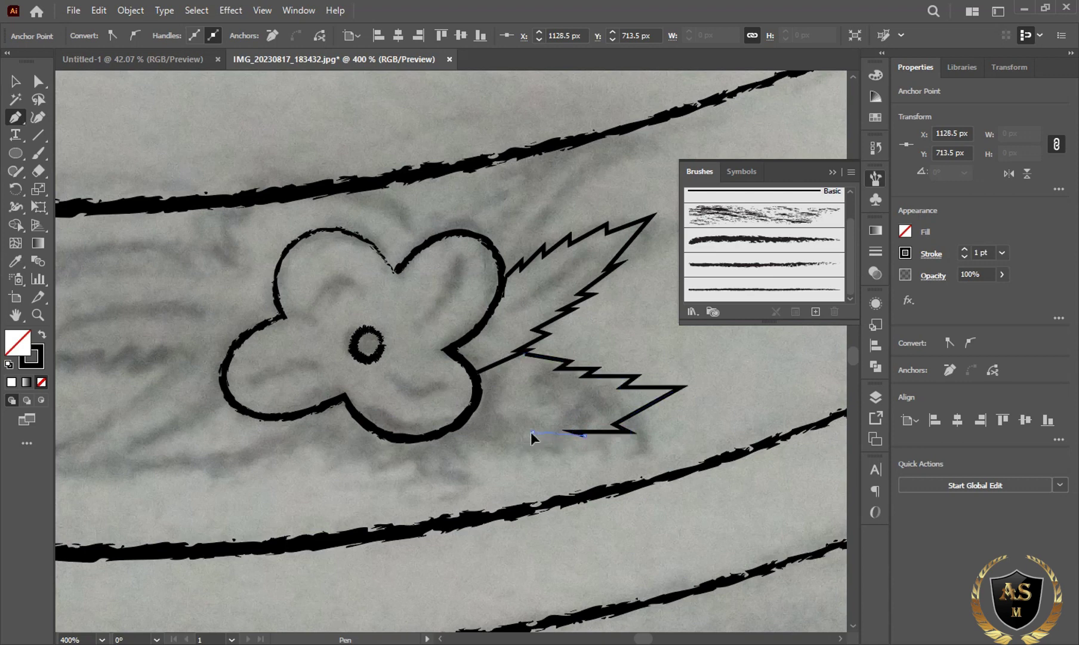
{"action": "left_click", "coordinate": [532, 431]}
{"action": "left_click", "coordinate": [554, 439]}
{"action": "left_click", "coordinate": [503, 440]}
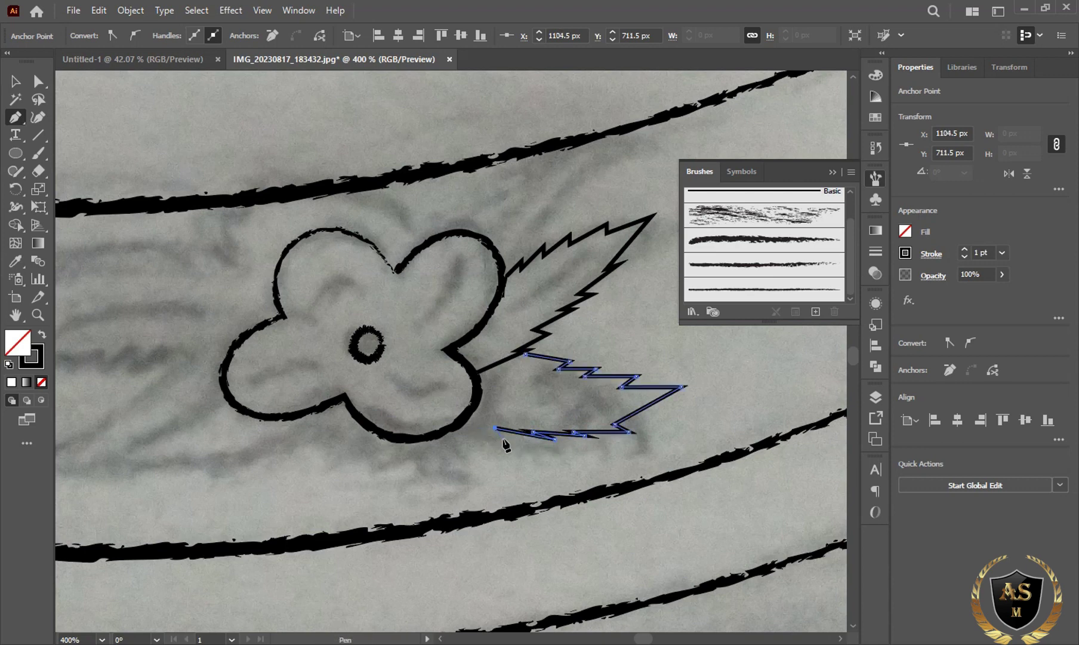
{"action": "left_click", "coordinate": [462, 425]}
{"action": "left_click", "coordinate": [964, 257]}
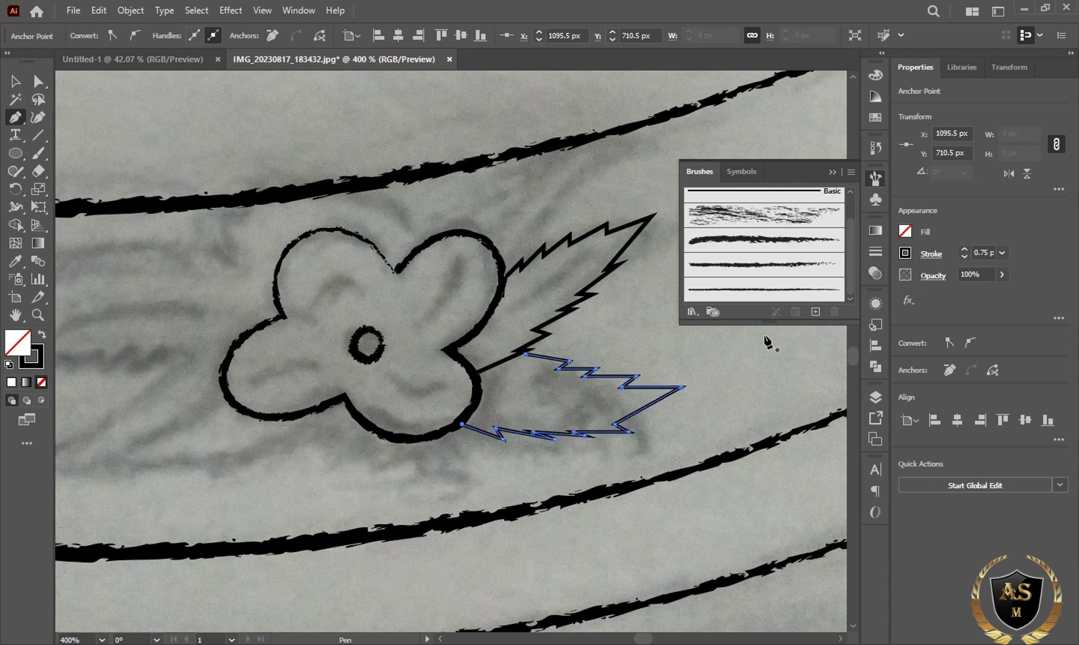
{"action": "left_click", "coordinate": [963, 250]}
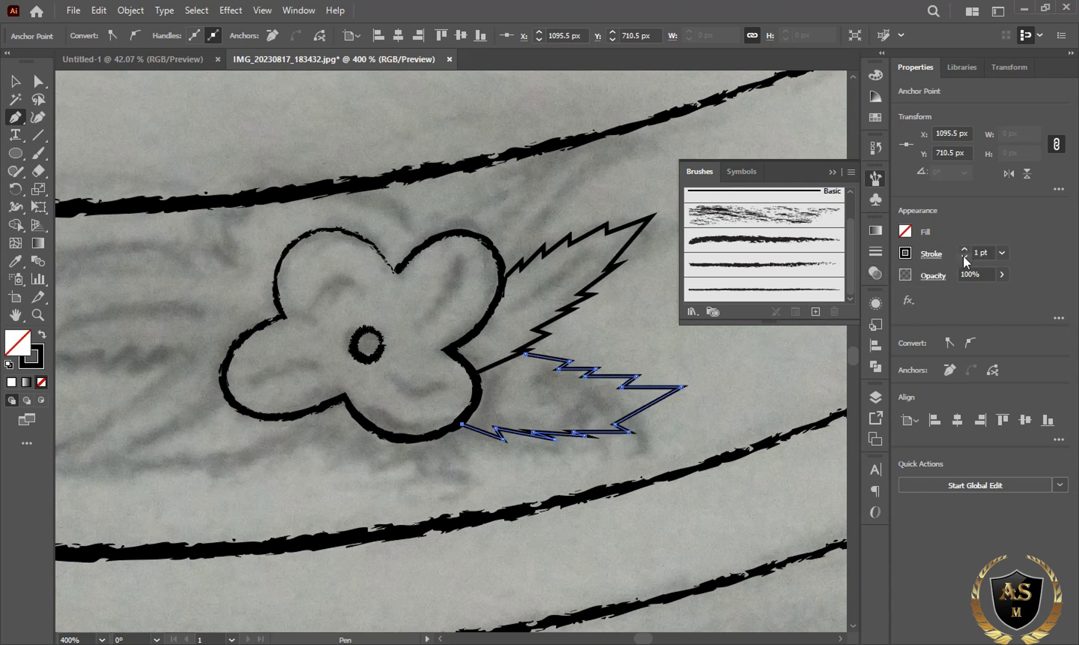
{"action": "key", "text": "ctrl+shift+a"}
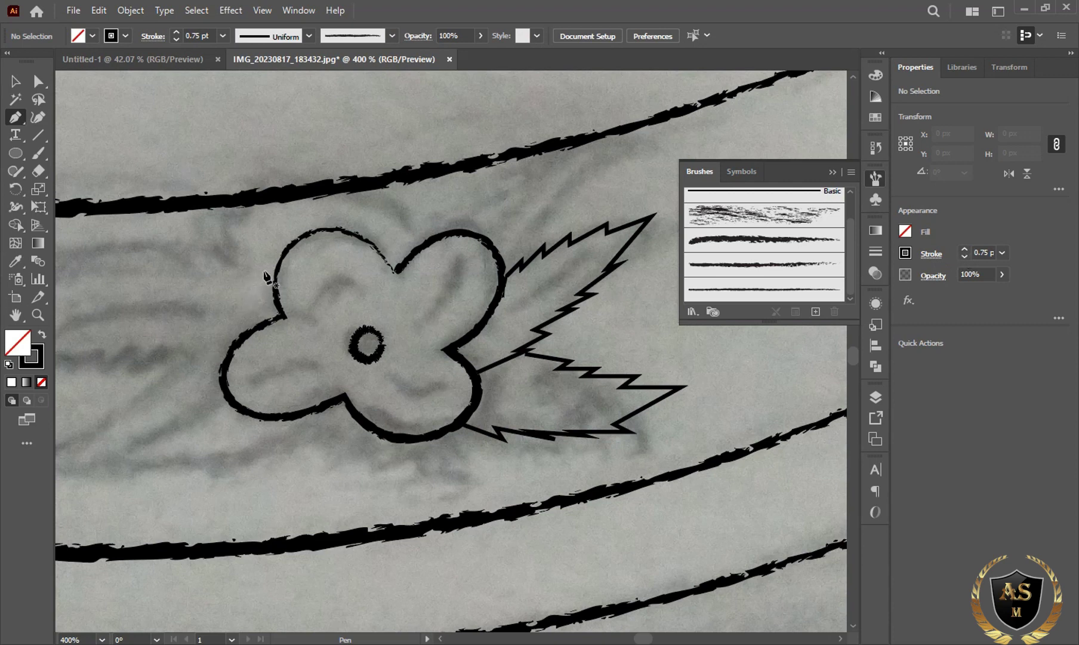
Trace the upper-left leaf's jagged top edge out to its tip with the Pen tool
{"action": "mouse_move", "coordinate": [274, 264]}
{"action": "left_mouse_down"}
{"action": "mouse_move", "coordinate": [231, 256]}
{"action": "mouse_move", "coordinate": [220, 239]}
{"action": "left_mouse_up"}
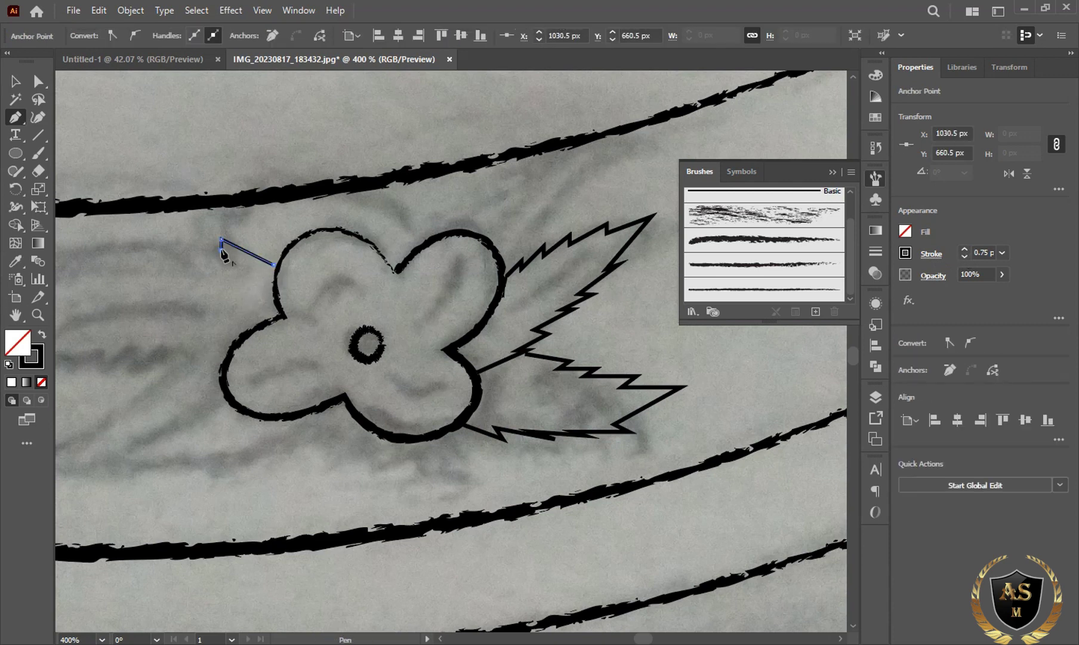
{"action": "left_click", "coordinate": [162, 235]}
{"action": "left_click", "coordinate": [118, 235]}
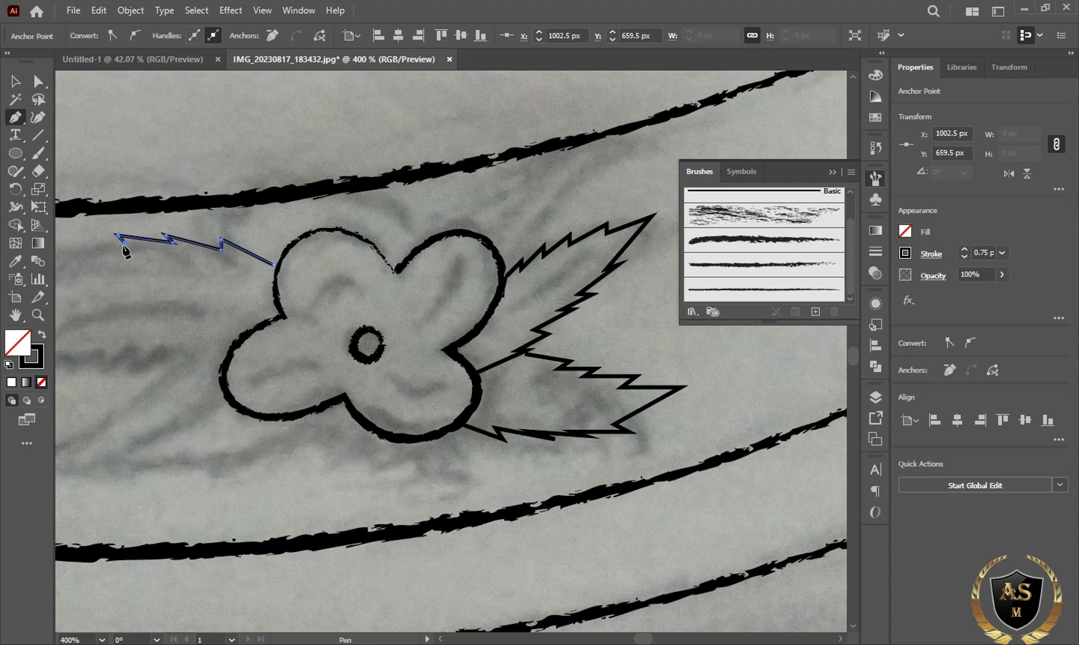
{"action": "left_click", "coordinate": [77, 243]}
{"action": "left_click_drag", "start_coordinate": [84, 253], "coordinate": [369, 239]}
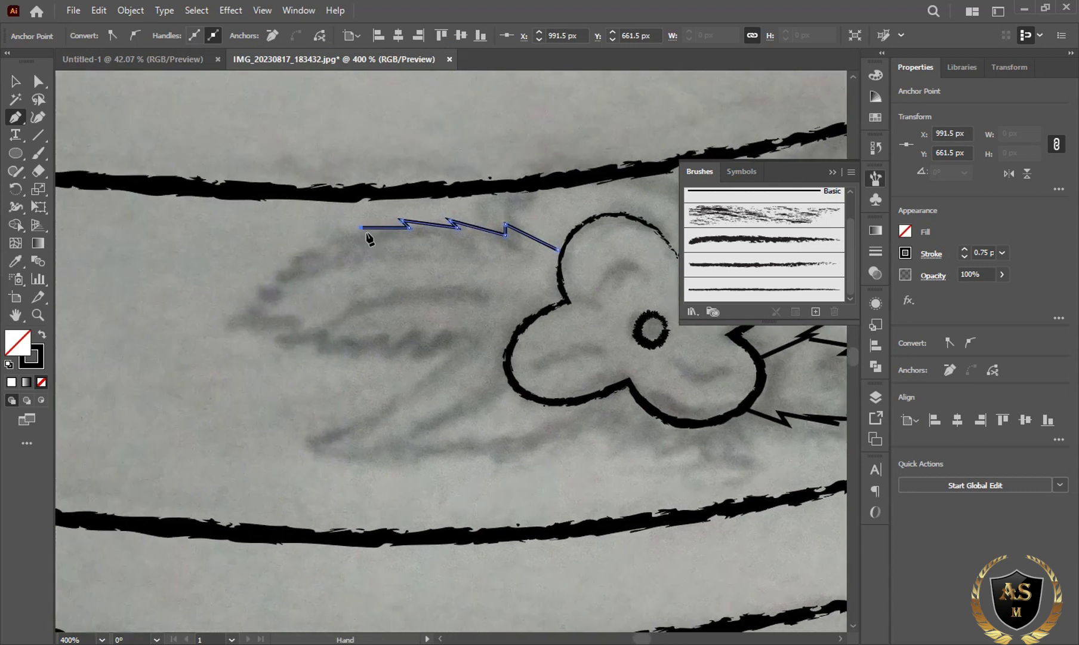
{"action": "left_click", "coordinate": [364, 234]}
{"action": "left_click", "coordinate": [317, 234]}
{"action": "left_click", "coordinate": [327, 242]}
{"action": "left_click", "coordinate": [284, 250]}
{"action": "left_click", "coordinate": [248, 271]}
{"action": "left_click", "coordinate": [194, 308]}
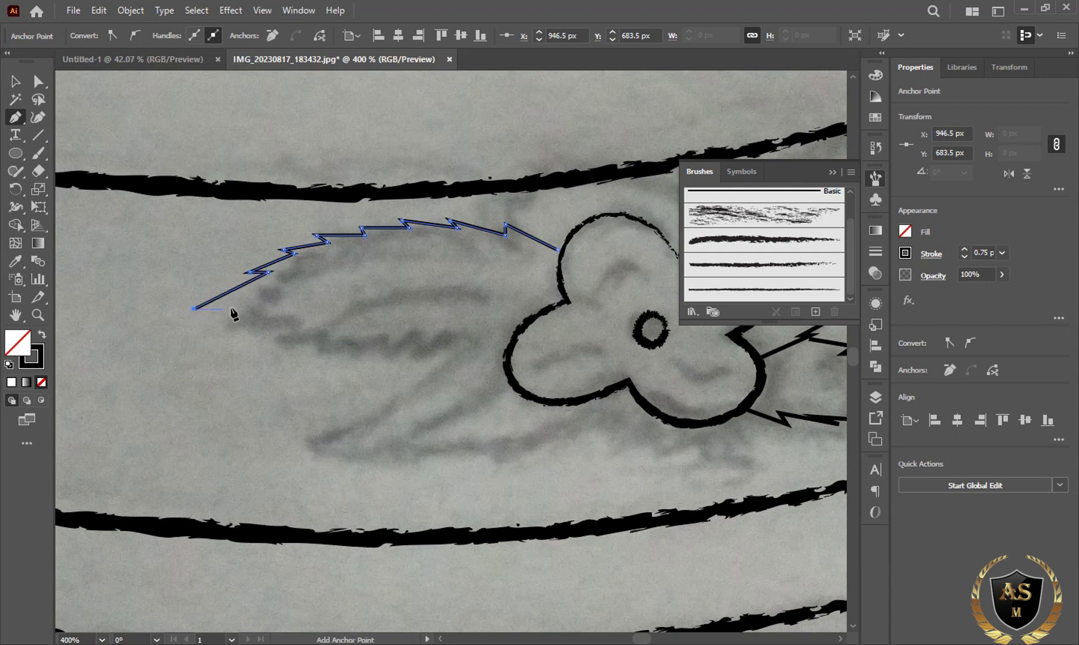
{"action": "left_click", "coordinate": [261, 309]}
Zigzag the upper-left leaf's lower edge back to the flower, completing its outline
{"action": "left_click", "coordinate": [280, 315]}
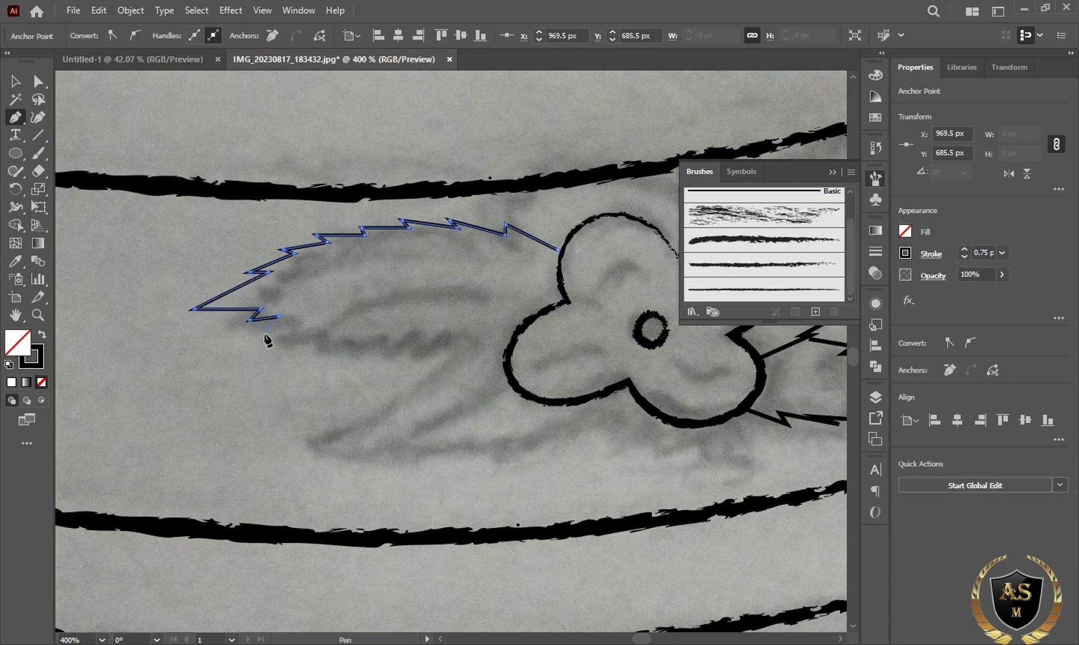
{"action": "left_click", "coordinate": [273, 328]}
{"action": "left_click", "coordinate": [321, 317]}
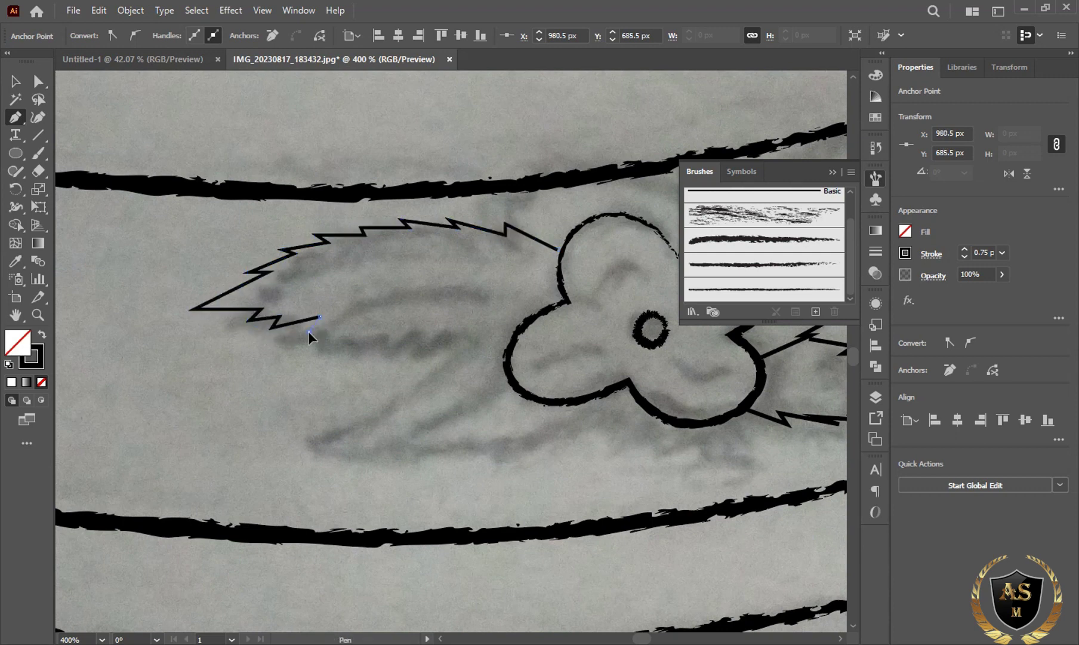
{"action": "left_click", "coordinate": [364, 324]}
{"action": "left_click", "coordinate": [353, 331]}
{"action": "left_click", "coordinate": [394, 323]}
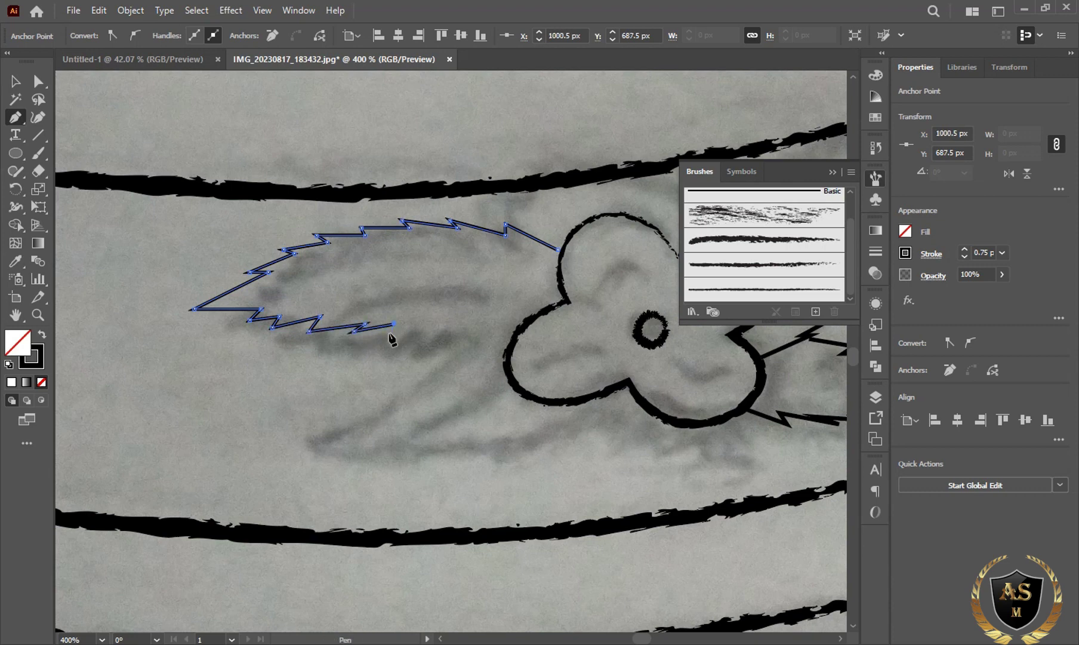
{"action": "left_click", "coordinate": [427, 323]}
{"action": "left_click", "coordinate": [478, 326]}
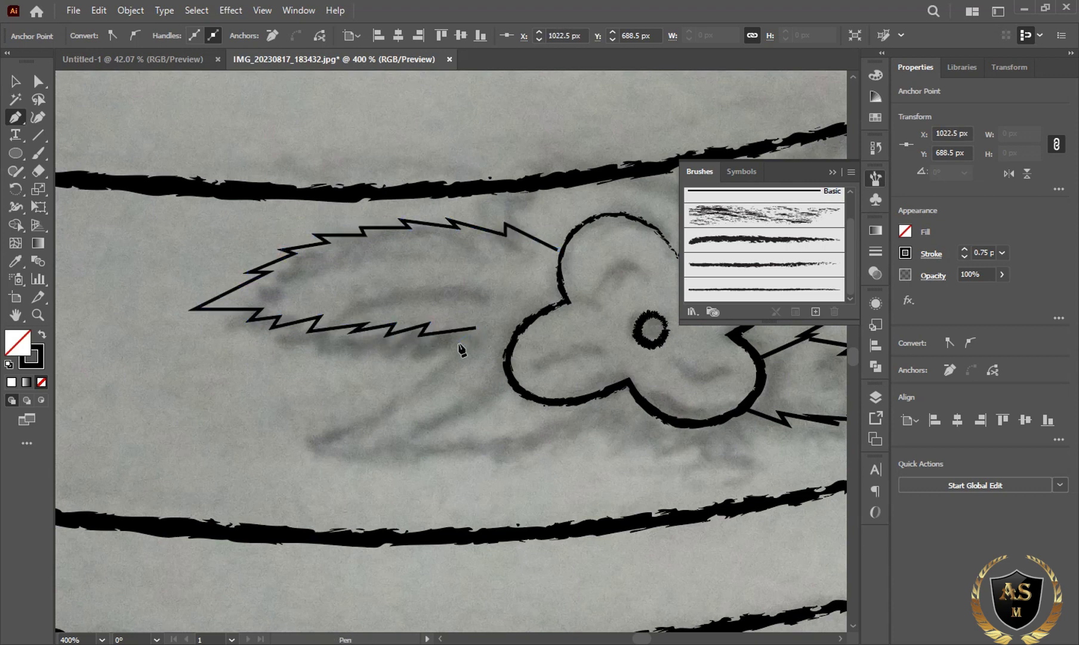
{"action": "left_click", "coordinate": [457, 342]}
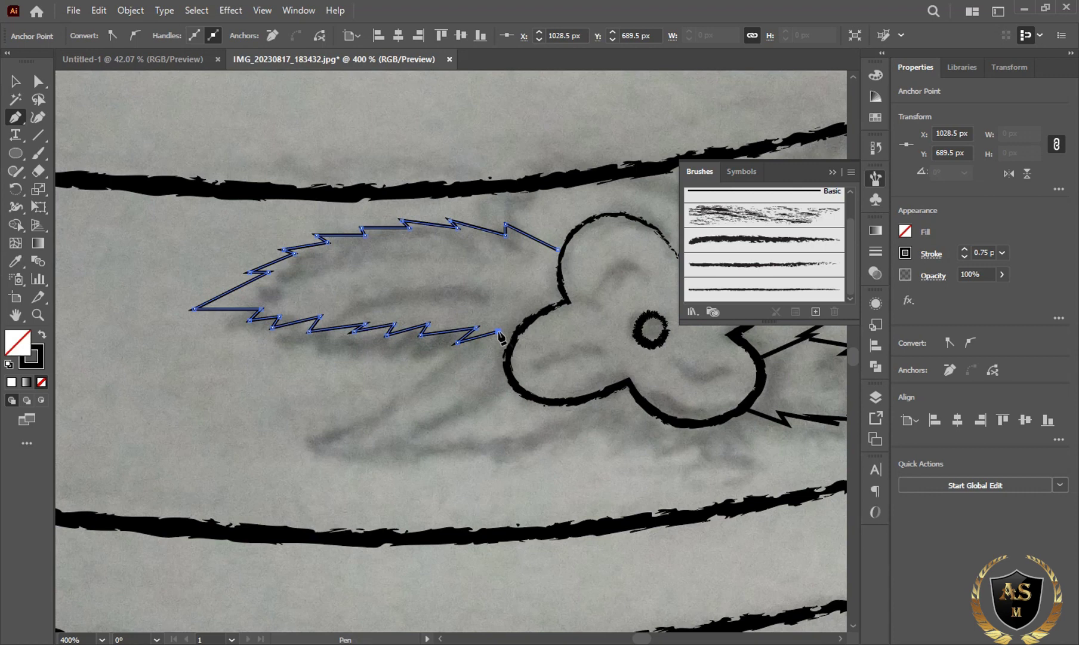
{"action": "left_click", "coordinate": [508, 331]}
{"action": "left_click", "coordinate": [464, 344]}
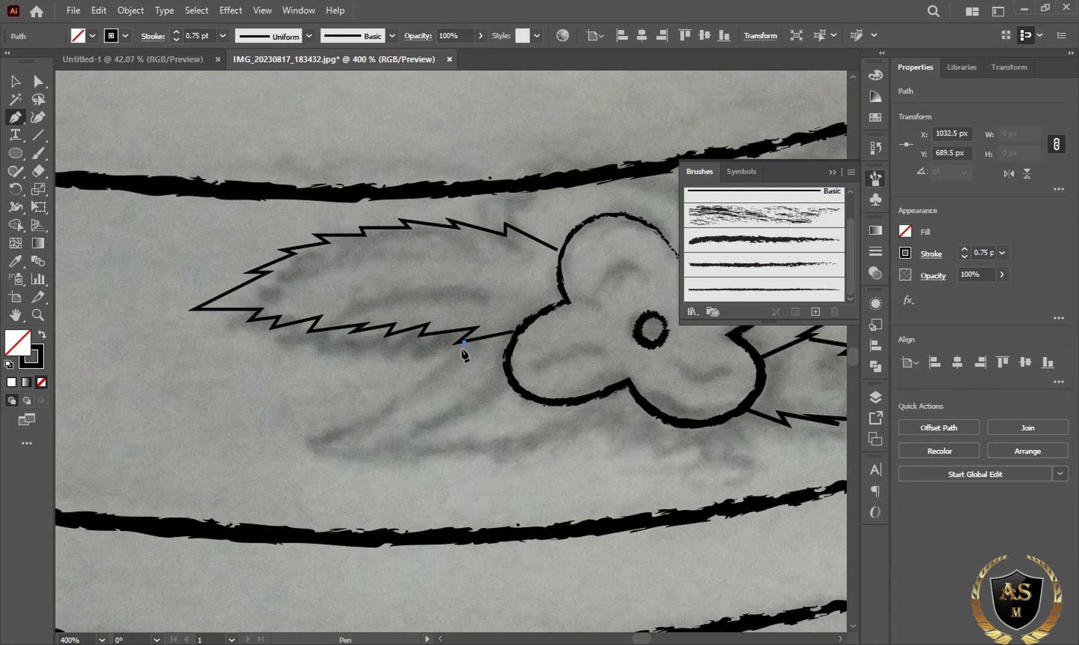
Start the lower-left leaf, tracing its jagged upper edge from the flower to the tip
{"action": "left_click", "coordinate": [439, 372]}
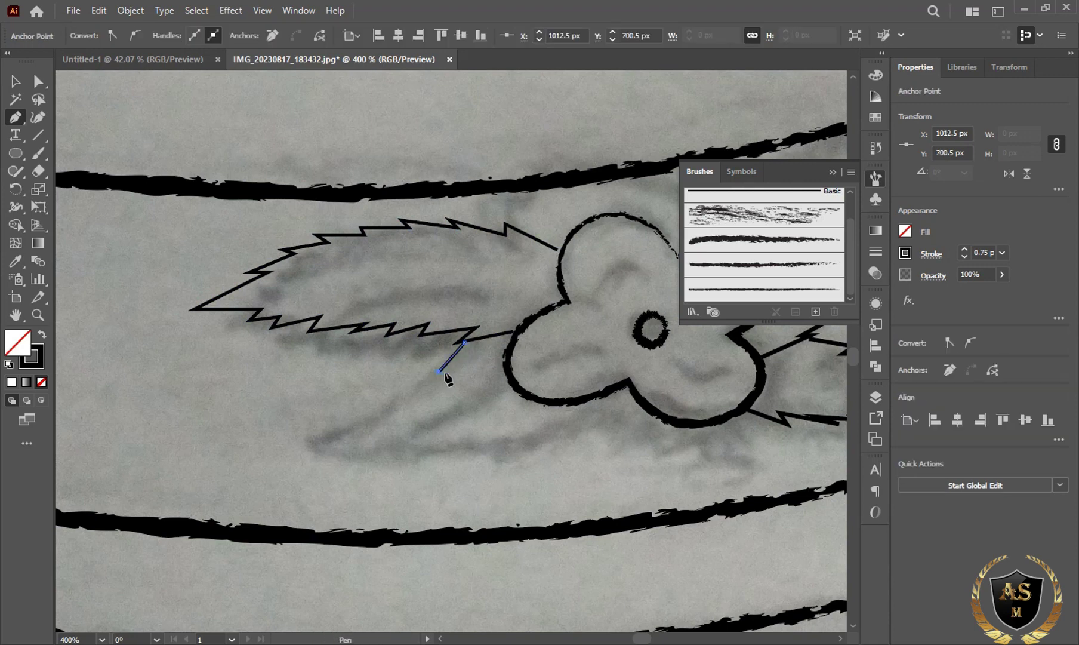
{"action": "left_click", "coordinate": [413, 386]}
{"action": "left_click", "coordinate": [424, 386]}
{"action": "left_click", "coordinate": [383, 405]}
{"action": "left_click", "coordinate": [350, 421]}
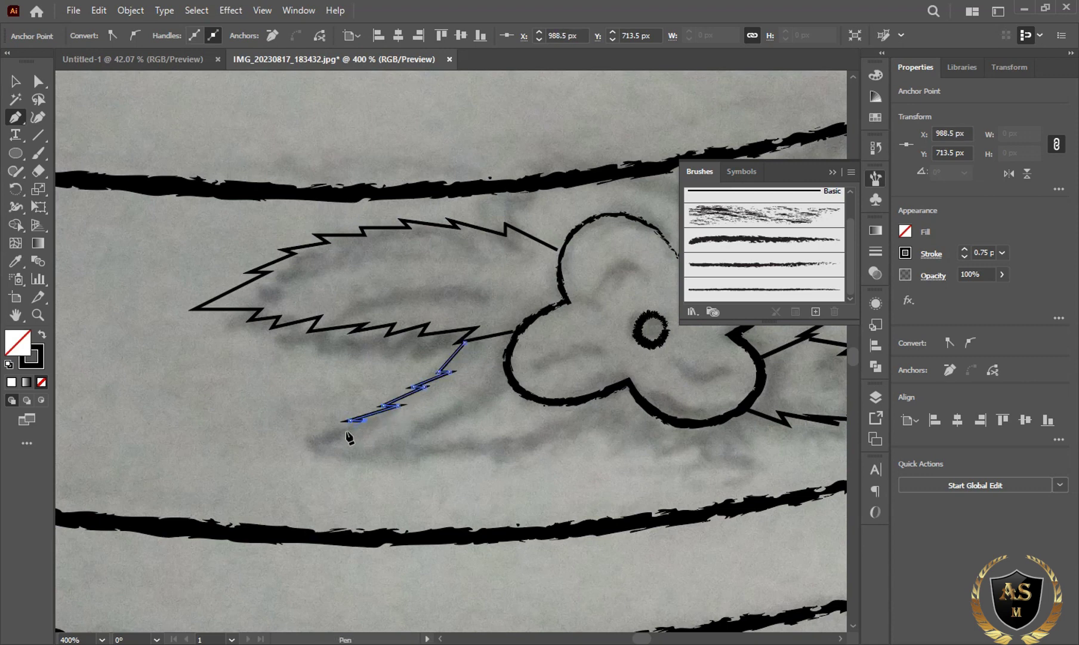
{"action": "left_click", "coordinate": [318, 439]}
Zigzag the lower-left leaf's bottom edge back up to the flower, then select the upper leaf
{"action": "left_click", "coordinate": [390, 454]}
{"action": "left_click", "coordinate": [413, 450]}
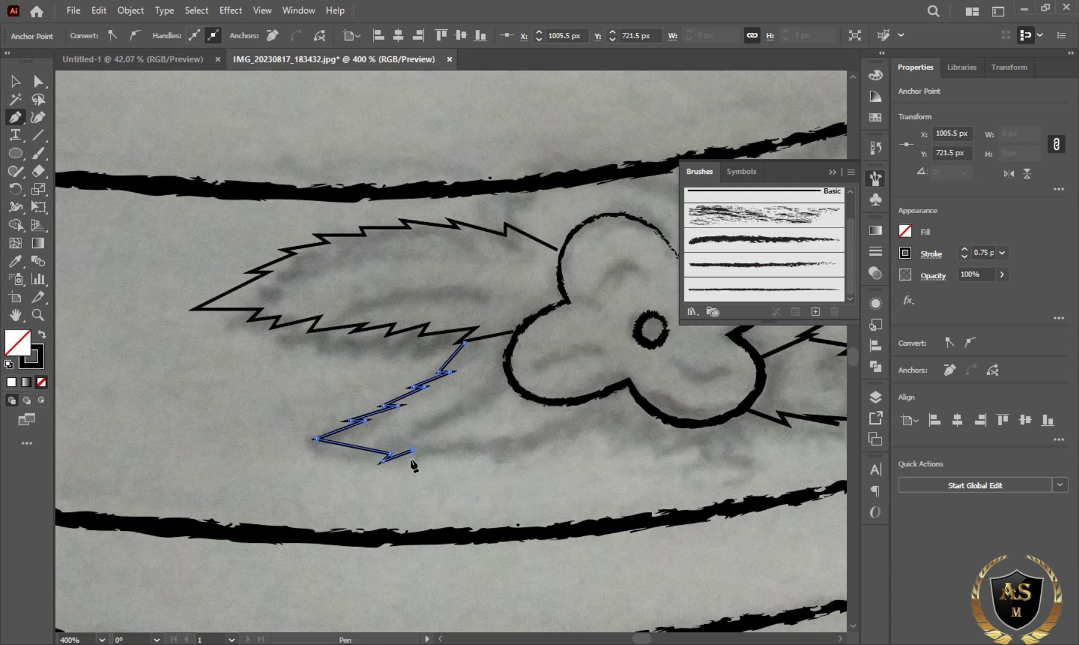
{"action": "left_click", "coordinate": [453, 443]}
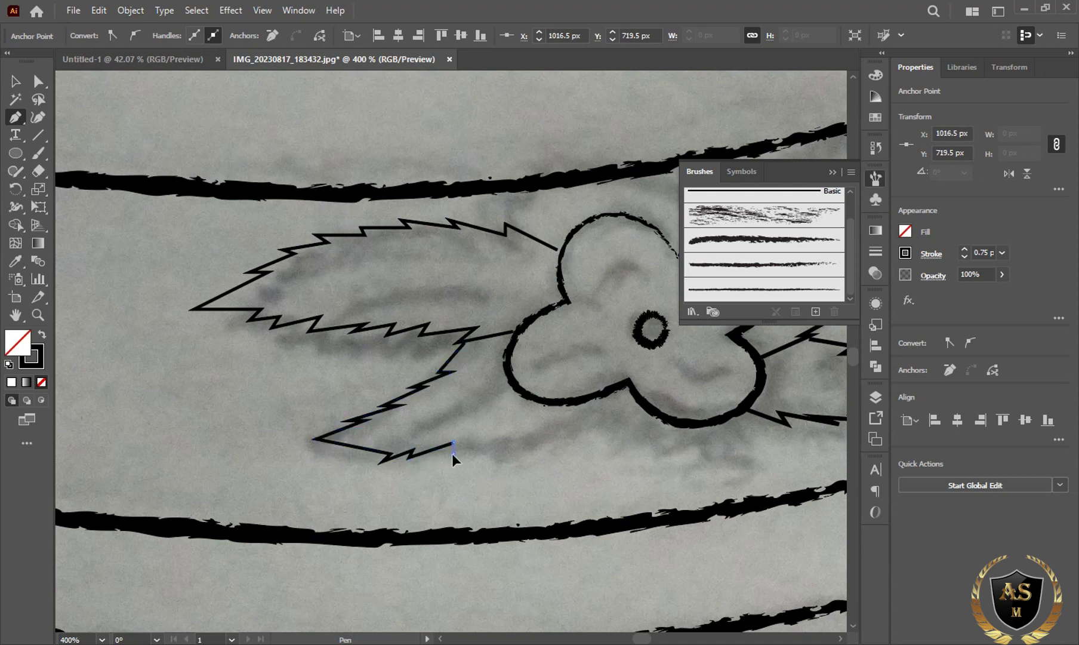
{"action": "left_click", "coordinate": [488, 439]}
{"action": "left_click", "coordinate": [527, 431]}
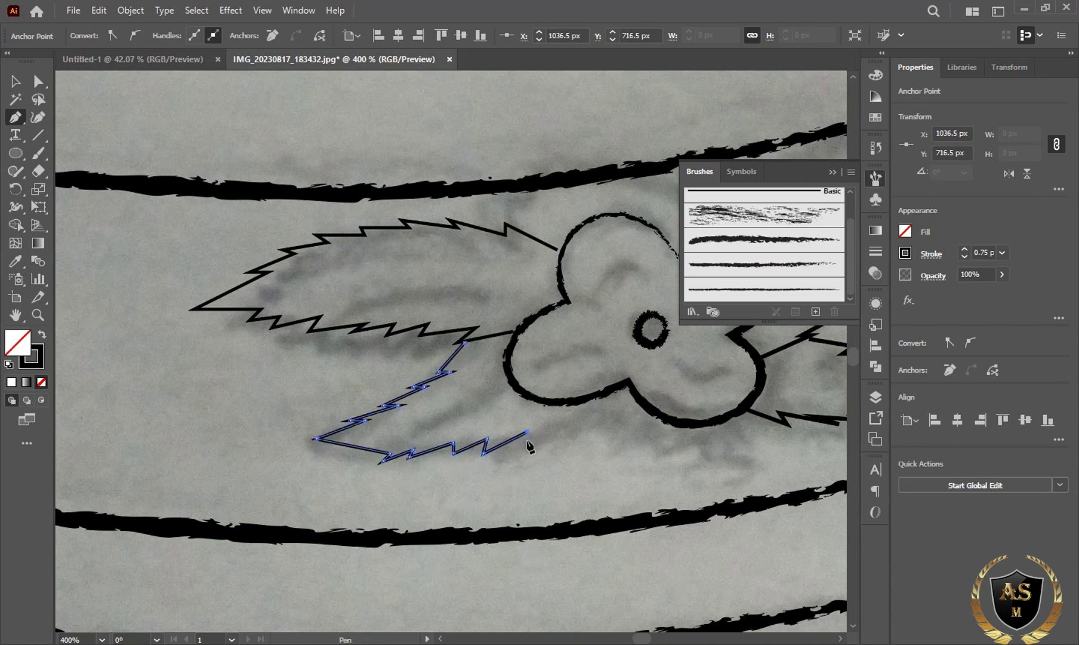
{"action": "left_click", "coordinate": [557, 421]}
{"action": "left_click", "coordinate": [546, 440]}
{"action": "left_click", "coordinate": [583, 402]}
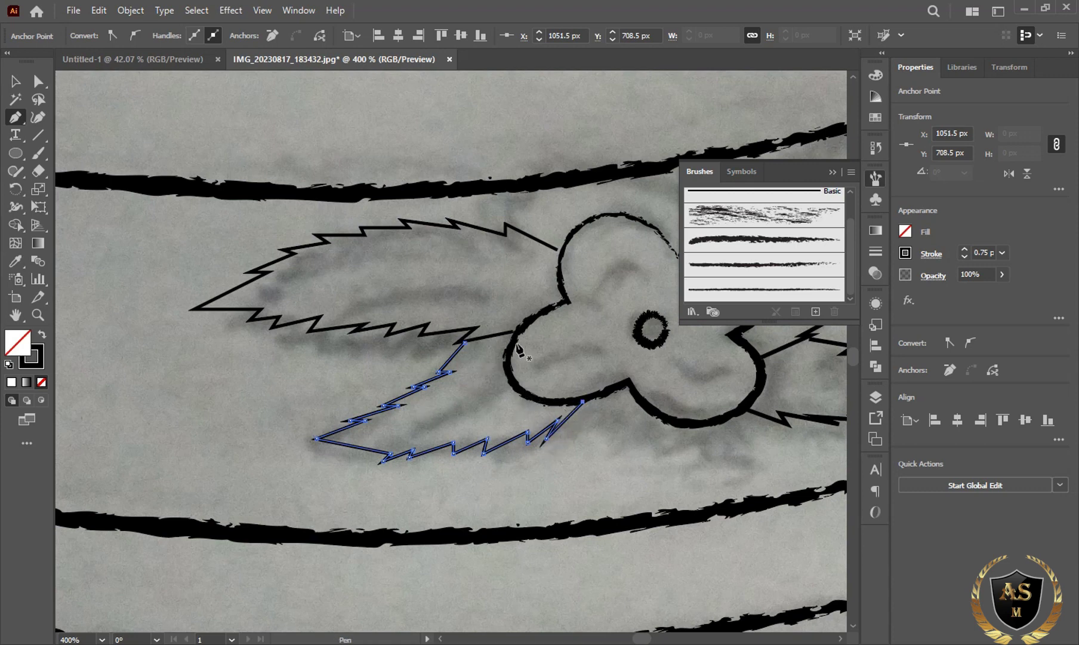
{"action": "left_click", "coordinate": [424, 334], "text": "ctrl"}
Select all four leaf outlines and apply a charcoal pencil brush to them
{"action": "left_click", "coordinate": [447, 363], "text": "ctrl+shift"}
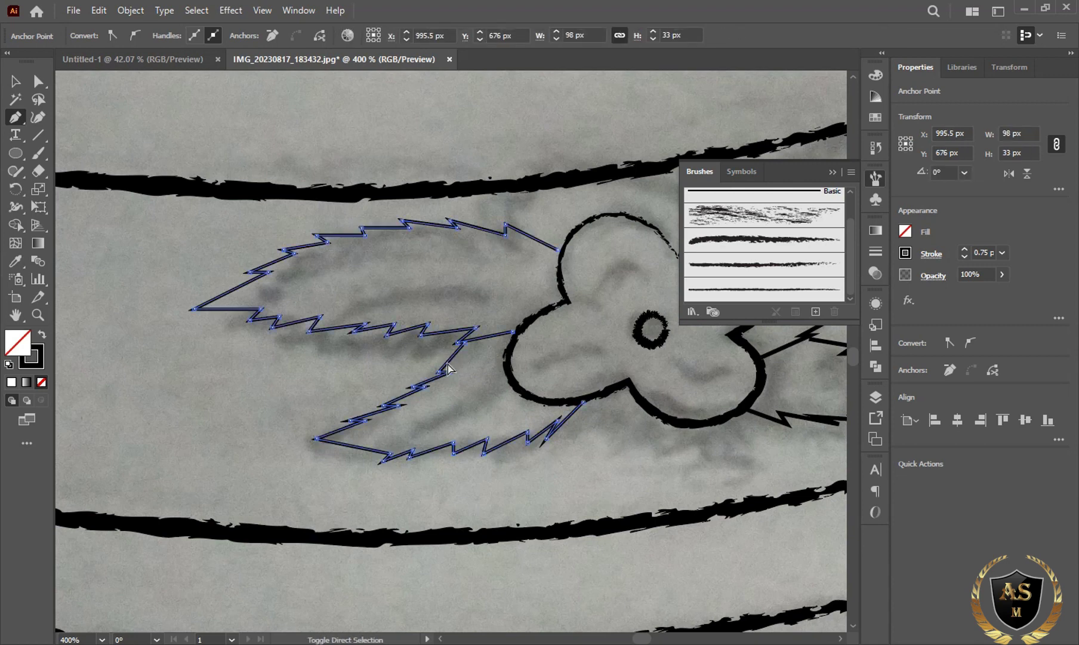
{"action": "left_click", "coordinate": [786, 425], "text": "ctrl+shift"}
{"action": "left_click", "coordinate": [791, 348], "text": "ctrl+shift"}
{"action": "left_click", "coordinate": [832, 172]}
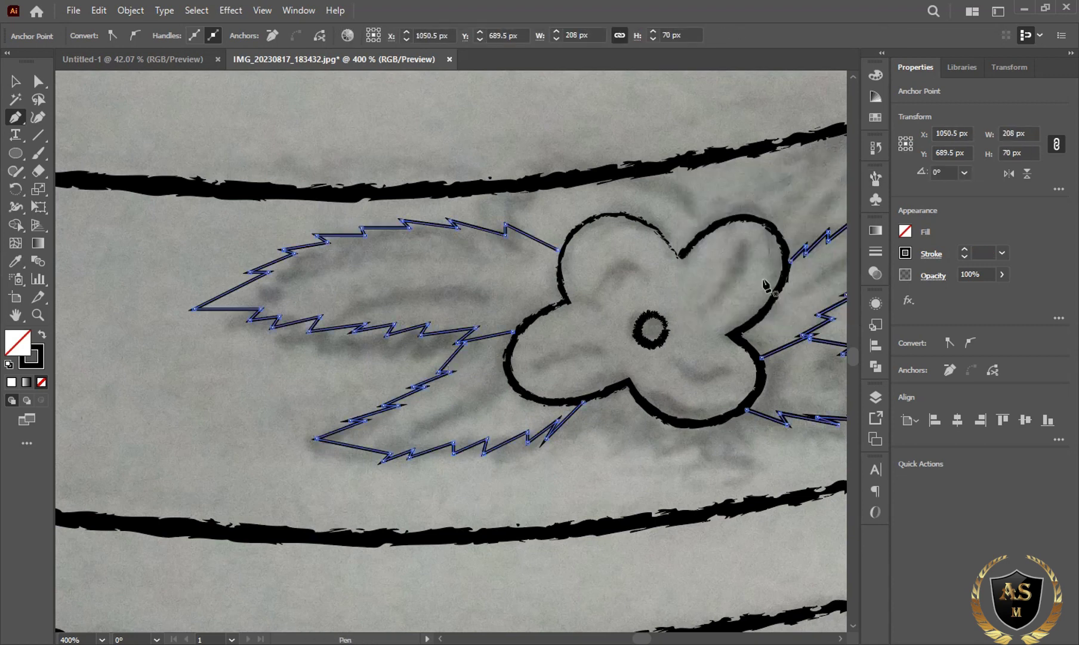
{"action": "left_click", "coordinate": [965, 250]}
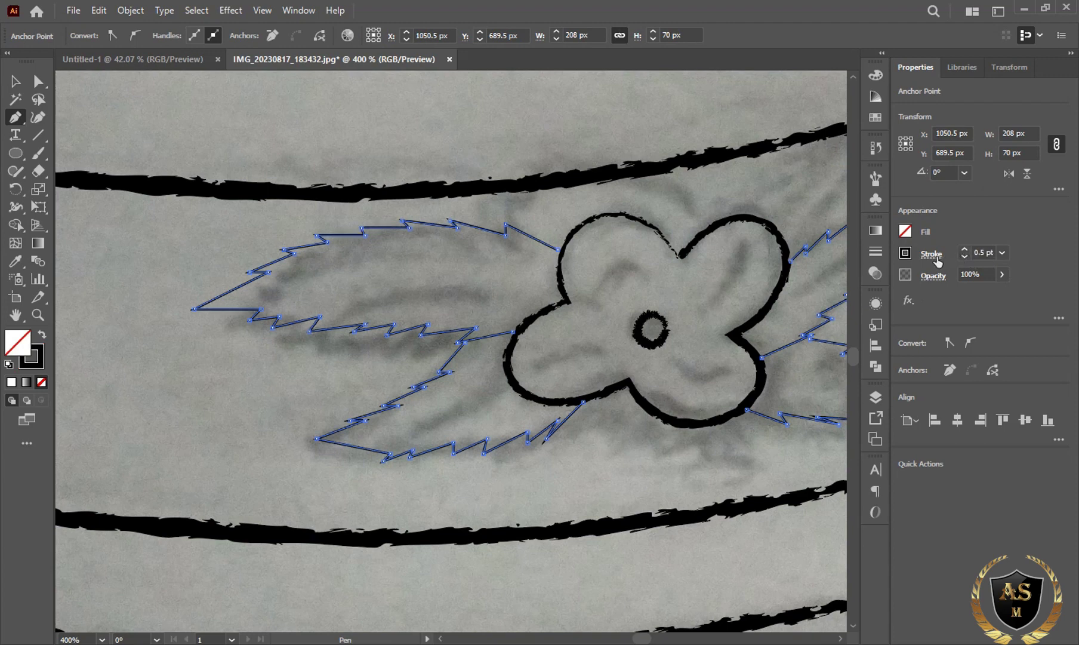
{"action": "left_click", "coordinate": [876, 177]}
{"action": "left_click", "coordinate": [777, 274]}
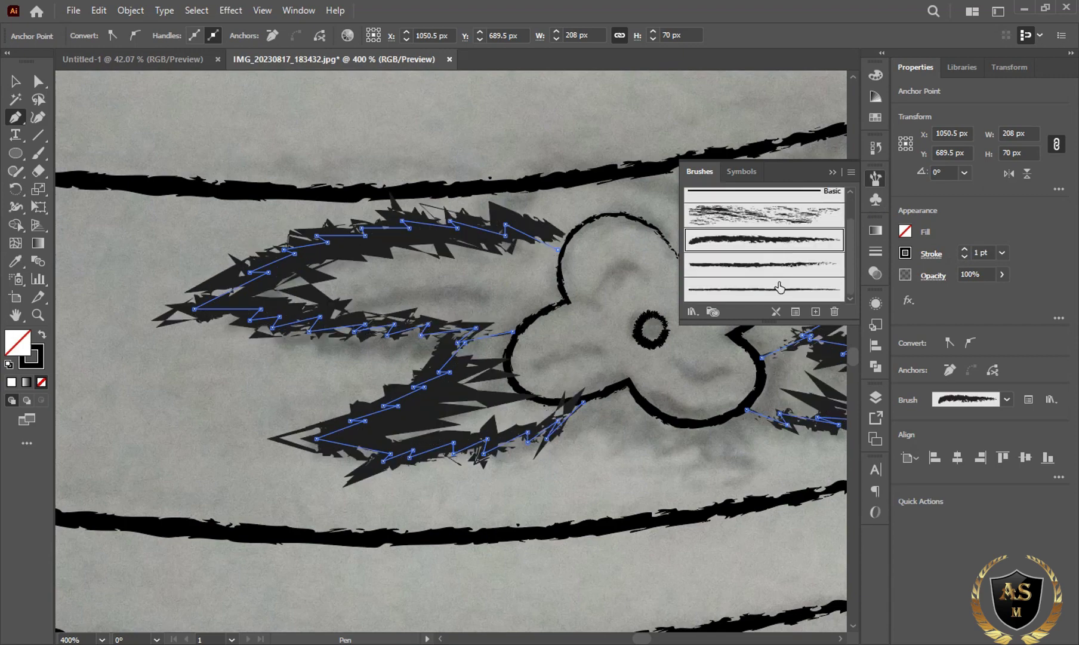
Switch the leaves to a thinner brush at 0.25 pt stroke, then deselect and choose the Paintbrush
{"action": "left_click", "coordinate": [780, 288]}
{"action": "left_click", "coordinate": [965, 257]}
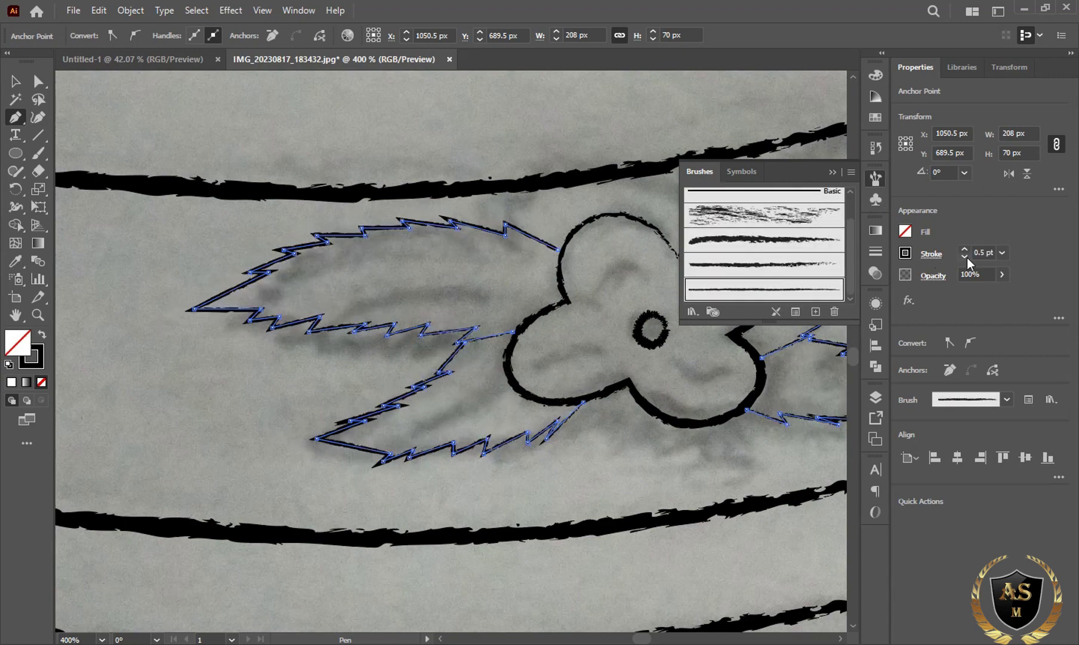
{"action": "left_click", "coordinate": [965, 257]}
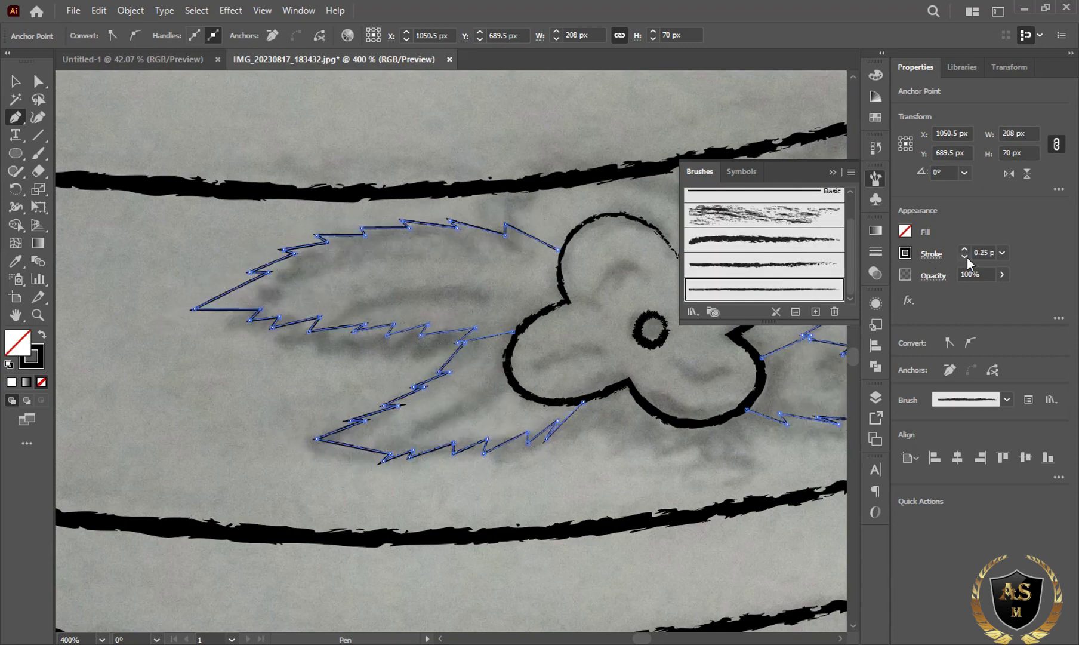
{"action": "left_click", "coordinate": [831, 171]}
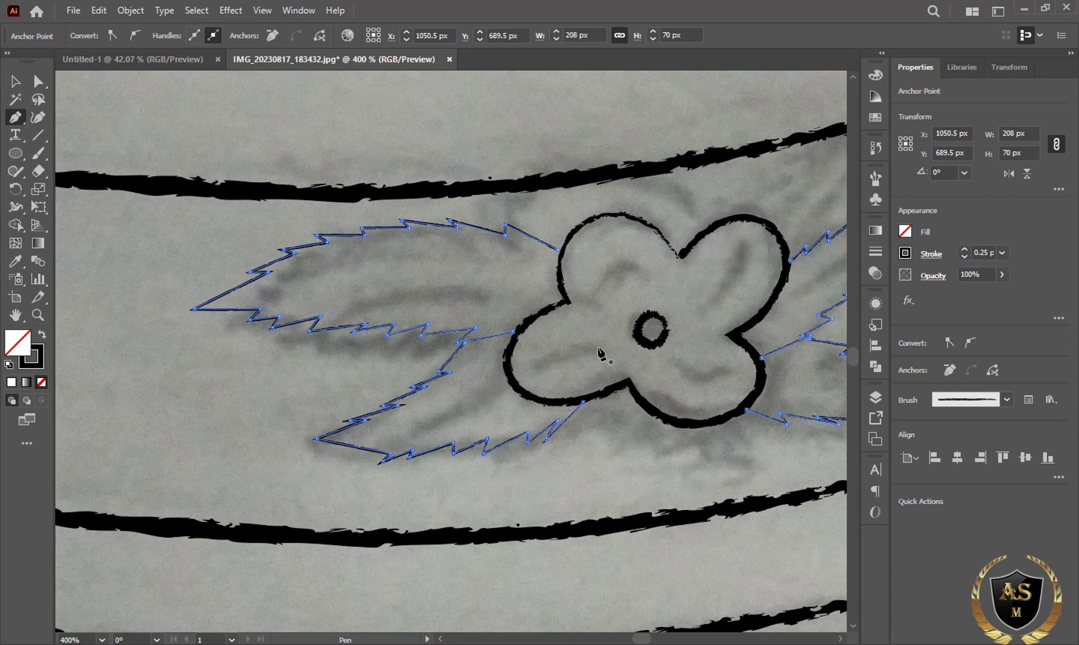
{"action": "mouse_move", "coordinate": [602, 356]}
{"action": "left_mouse_down"}
{"action": "mouse_move", "coordinate": [373, 313]}
{"action": "mouse_move", "coordinate": [469, 351]}
{"action": "left_mouse_up"}
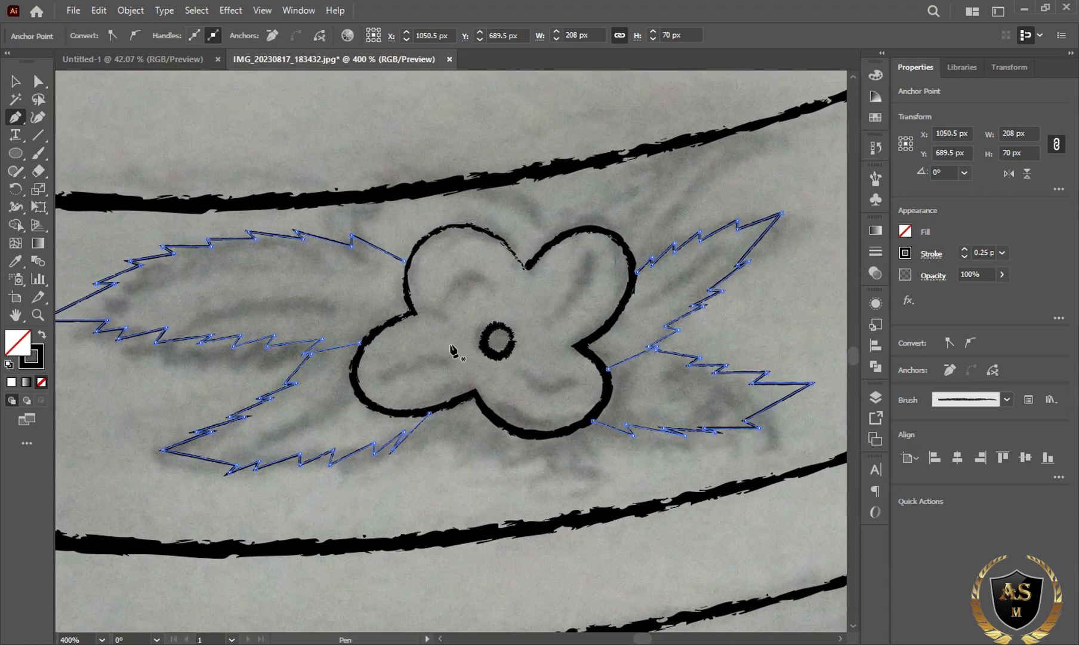
{"action": "left_click", "coordinate": [748, 321], "text": "ctrl"}
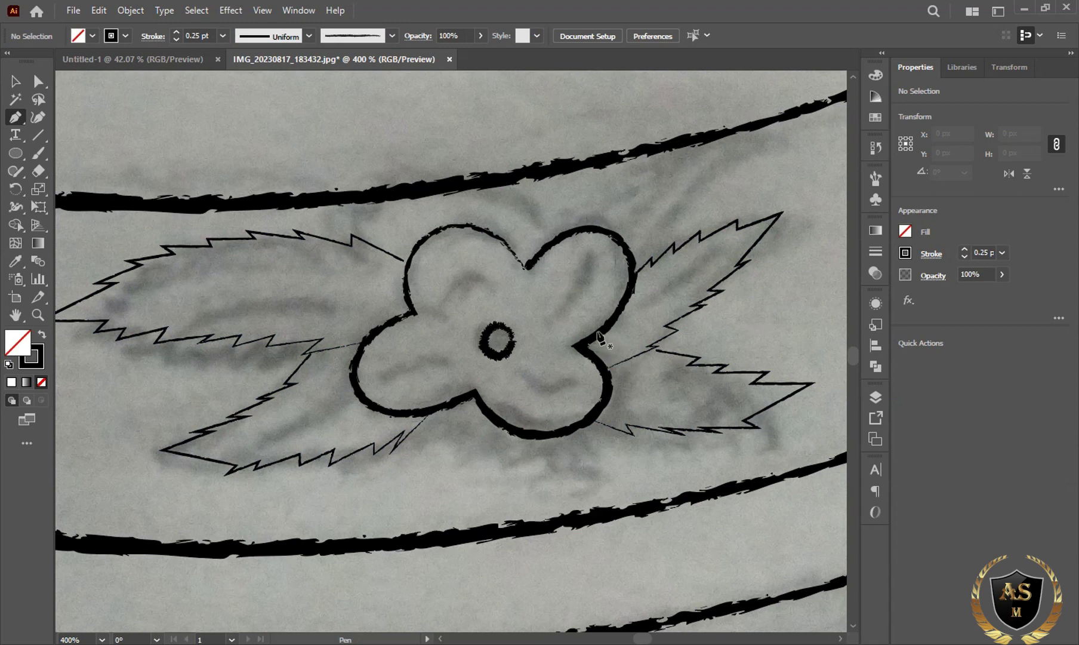
{"action": "key", "text": "b"}
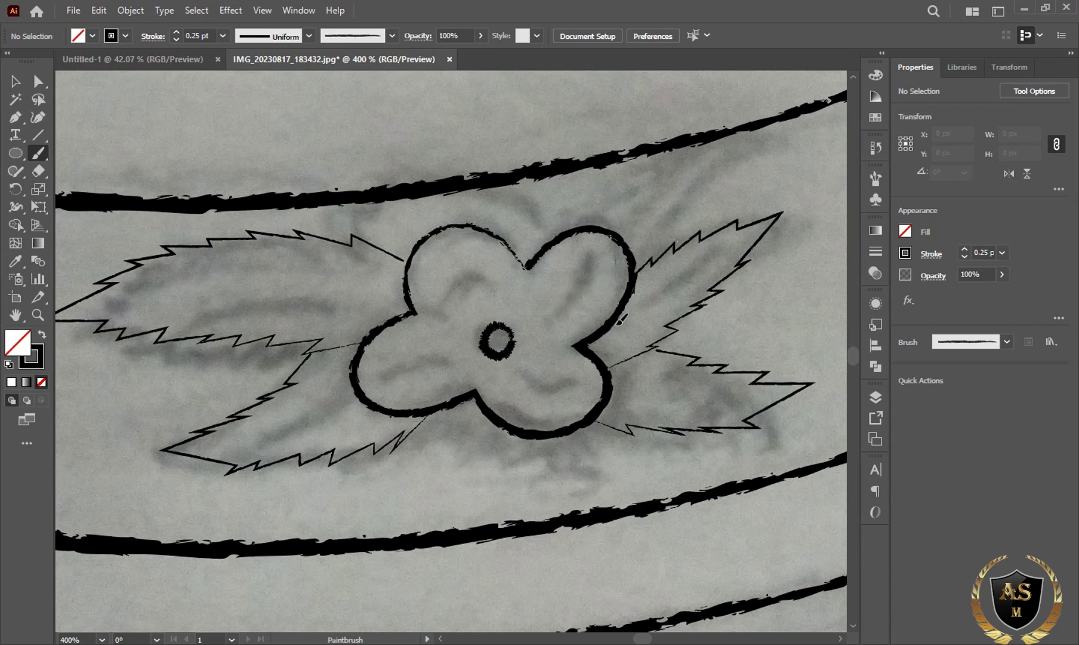
Paint midribs and side veins on the upper-right and lower-right leaves, redoing one misplaced stroke
{"action": "left_click_drag", "start_coordinate": [739, 242], "coordinate": [641, 309]}
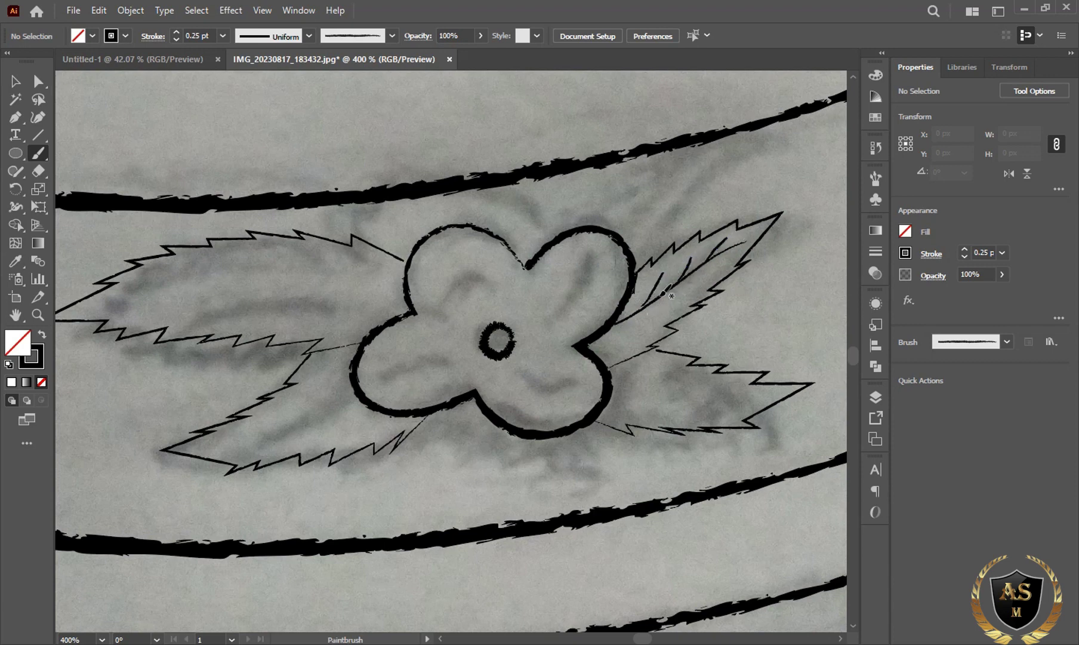
{"action": "left_click_drag", "start_coordinate": [699, 288], "coordinate": [730, 254]}
{"action": "left_click_drag", "start_coordinate": [656, 314], "coordinate": [660, 313]}
{"action": "left_click_drag", "start_coordinate": [622, 382], "coordinate": [751, 390]}
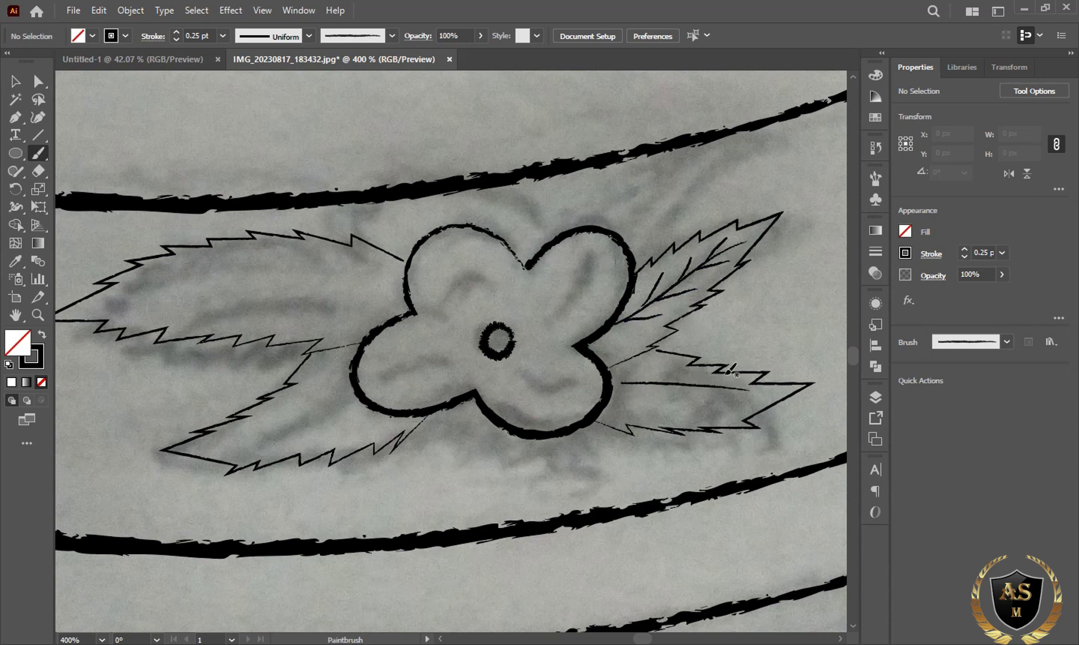
{"action": "key", "text": "ctrl+z"}
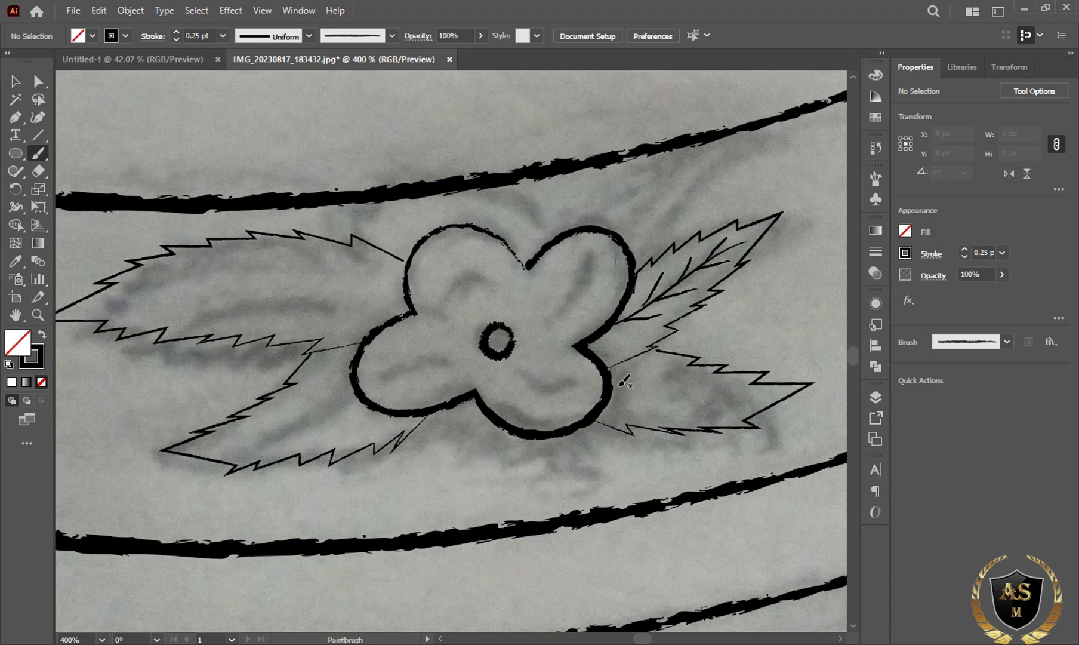
{"action": "left_click_drag", "start_coordinate": [761, 393], "coordinate": [767, 394]}
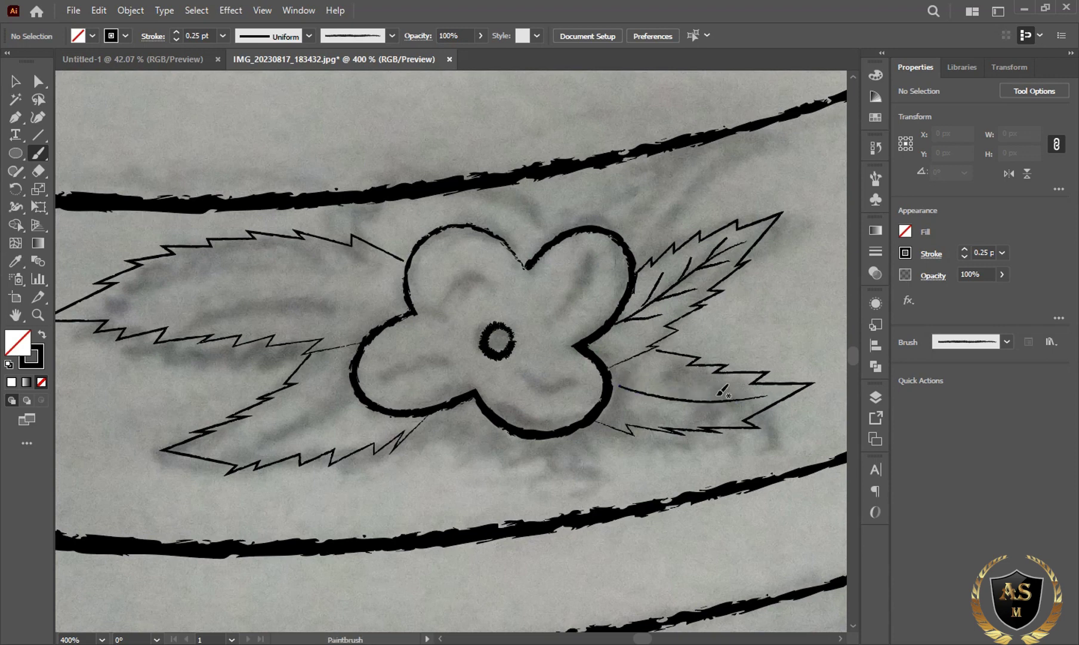
{"action": "mouse_move", "coordinate": [689, 378]}
{"action": "left_mouse_down"}
{"action": "mouse_move", "coordinate": [714, 388]}
{"action": "mouse_move", "coordinate": [681, 416]}
{"action": "mouse_move", "coordinate": [736, 407]}
{"action": "left_mouse_up"}
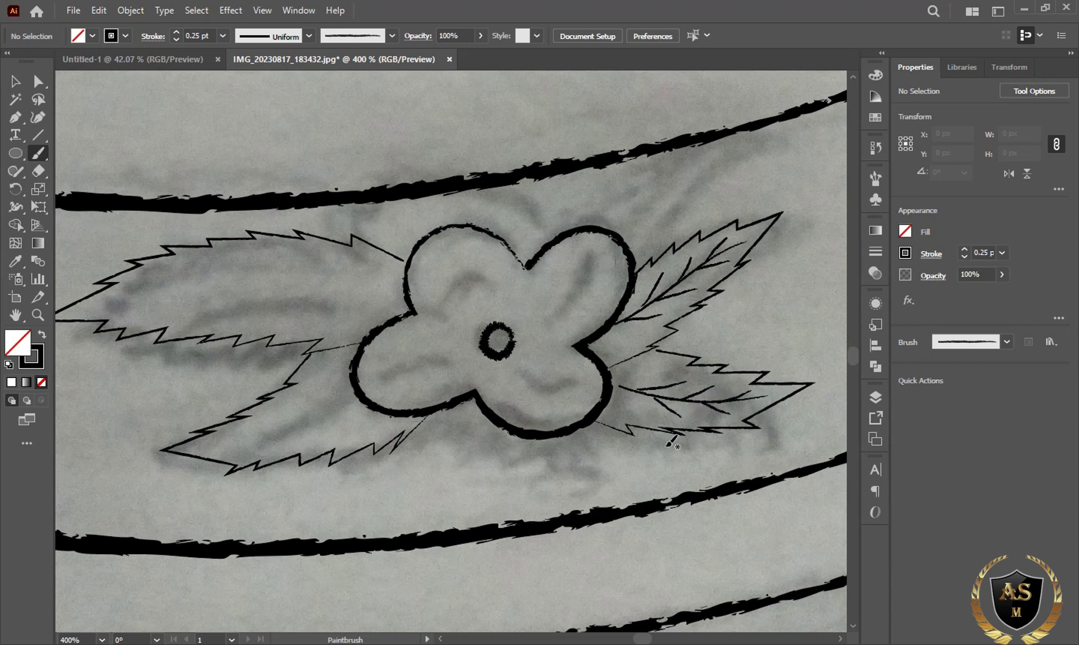
{"action": "left_click_drag", "start_coordinate": [636, 405], "coordinate": [636, 411]}
Paint midribs and side veins on the lower-left and upper-left leaves
{"action": "mouse_move", "coordinate": [290, 425]}
{"action": "left_mouse_down"}
{"action": "mouse_move", "coordinate": [223, 435]}
{"action": "mouse_move", "coordinate": [349, 407]}
{"action": "mouse_move", "coordinate": [340, 428]}
{"action": "mouse_move", "coordinate": [246, 449]}
{"action": "left_mouse_up"}
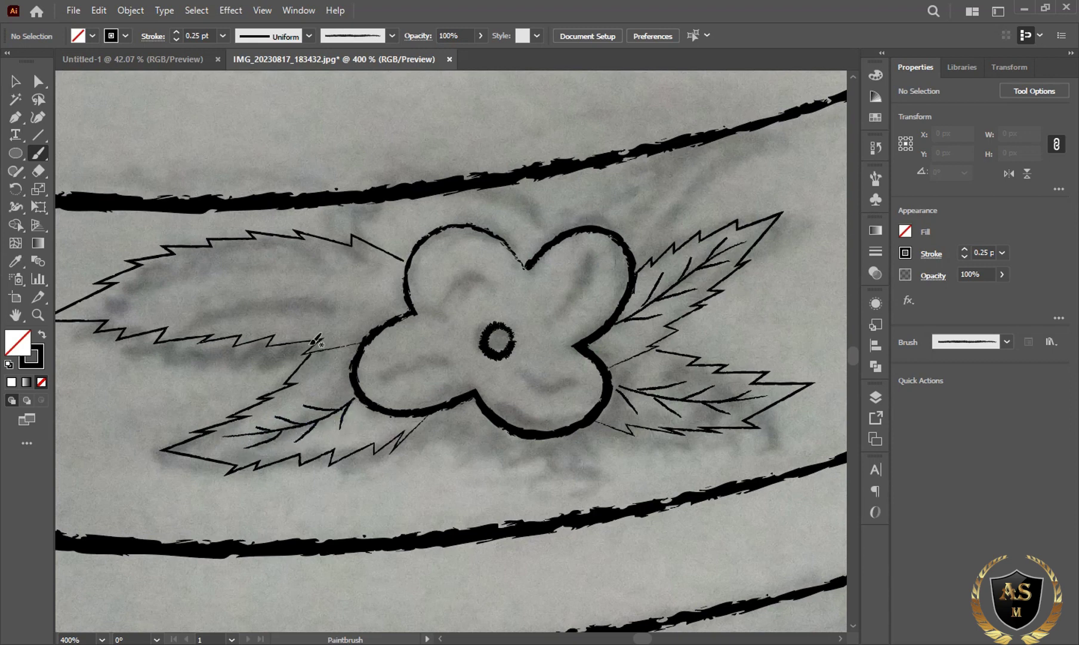
{"action": "left_click_drag", "start_coordinate": [144, 300], "coordinate": [227, 279]}
{"action": "left_click_drag", "start_coordinate": [354, 289], "coordinate": [394, 304]}
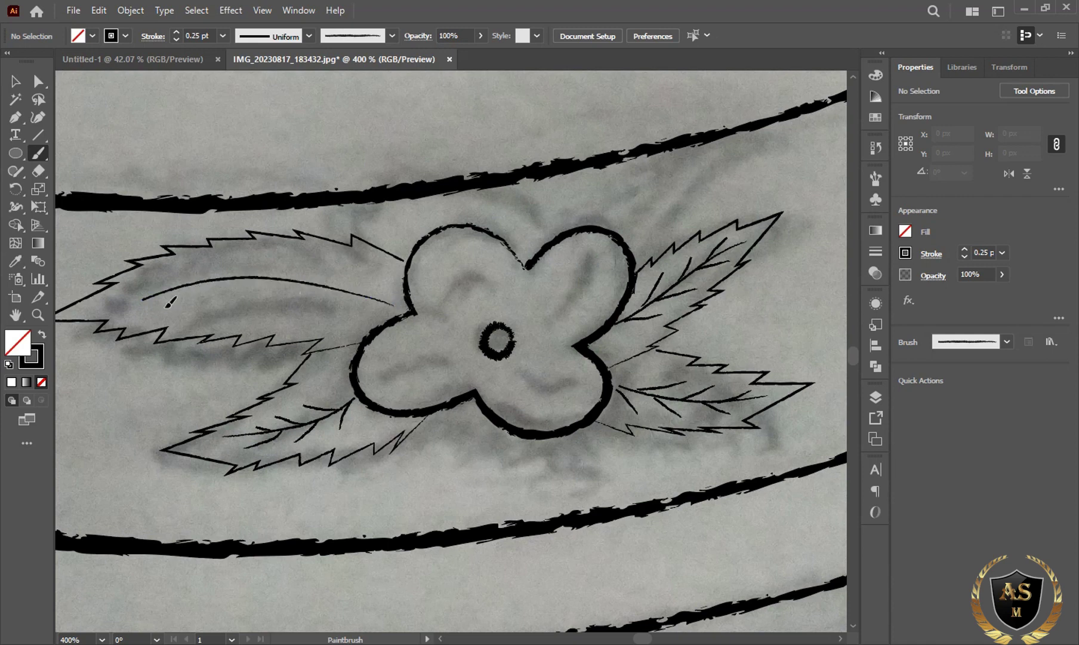
{"action": "mouse_move", "coordinate": [226, 277]}
{"action": "left_mouse_down"}
{"action": "mouse_move", "coordinate": [378, 298]}
{"action": "mouse_move", "coordinate": [365, 294]}
{"action": "left_mouse_up"}
{"action": "left_click_drag", "start_coordinate": [288, 255], "coordinate": [315, 284]}
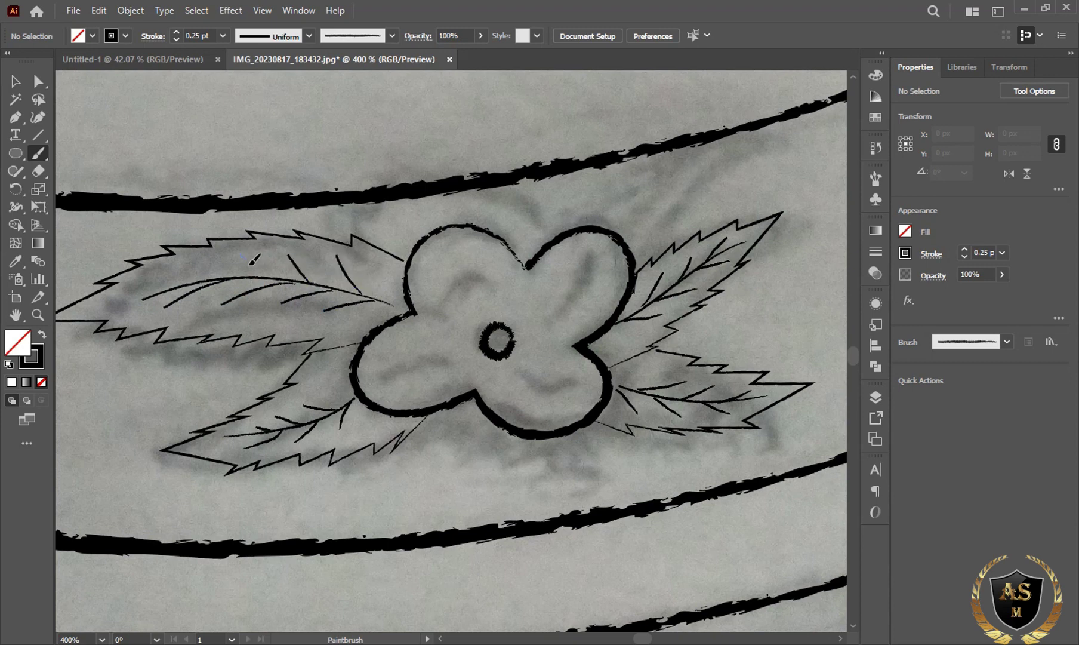
{"action": "left_click_drag", "start_coordinate": [251, 262], "coordinate": [258, 275]}
{"action": "left_click_drag", "start_coordinate": [178, 268], "coordinate": [210, 277]}
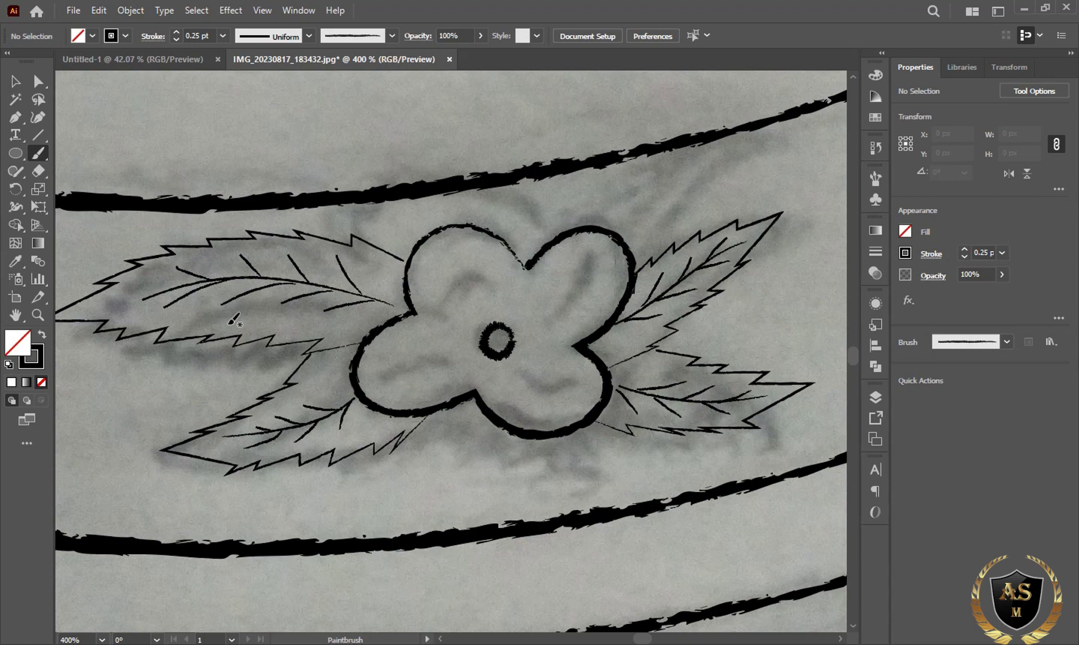
Zoom in on the leaf veins and pull the lower curved vein's end up onto the central vein
{"action": "key", "text": "a"}
{"action": "left_click", "coordinate": [207, 284]}
{"action": "key", "text": "ctrl+plus"}
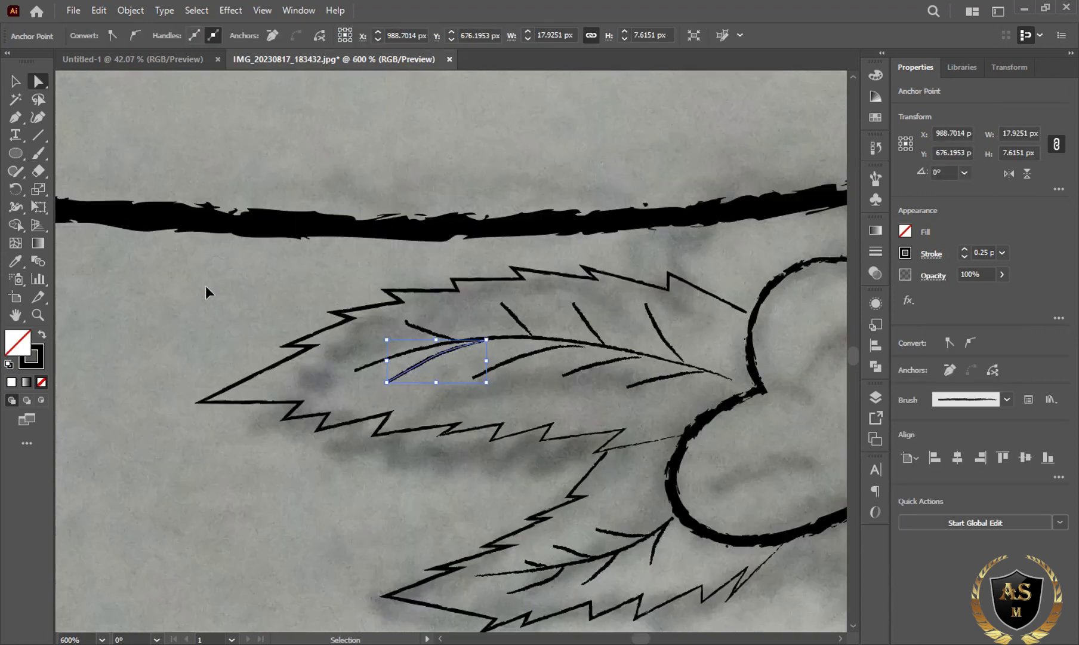
{"action": "key", "text": "ctrl+plus"}
{"action": "key", "text": "ctrl+plus"}
{"action": "key", "text": "ctrl+plus"}
{"action": "key", "text": "ctrl+plus"}
{"action": "left_click", "coordinate": [347, 241]}
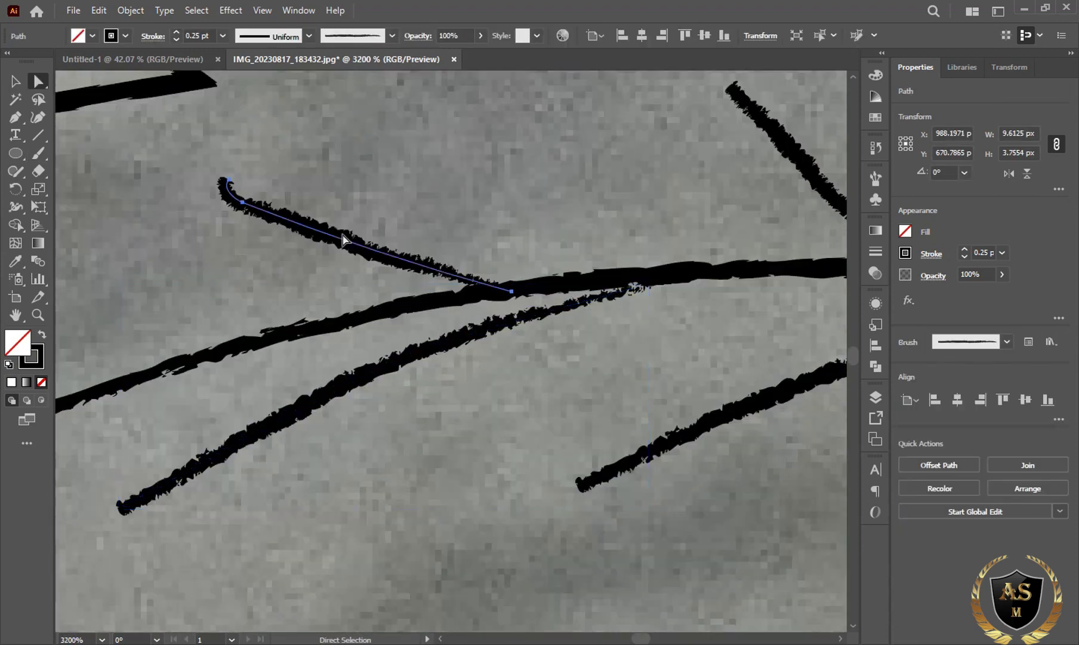
{"action": "left_click", "coordinate": [222, 183]}
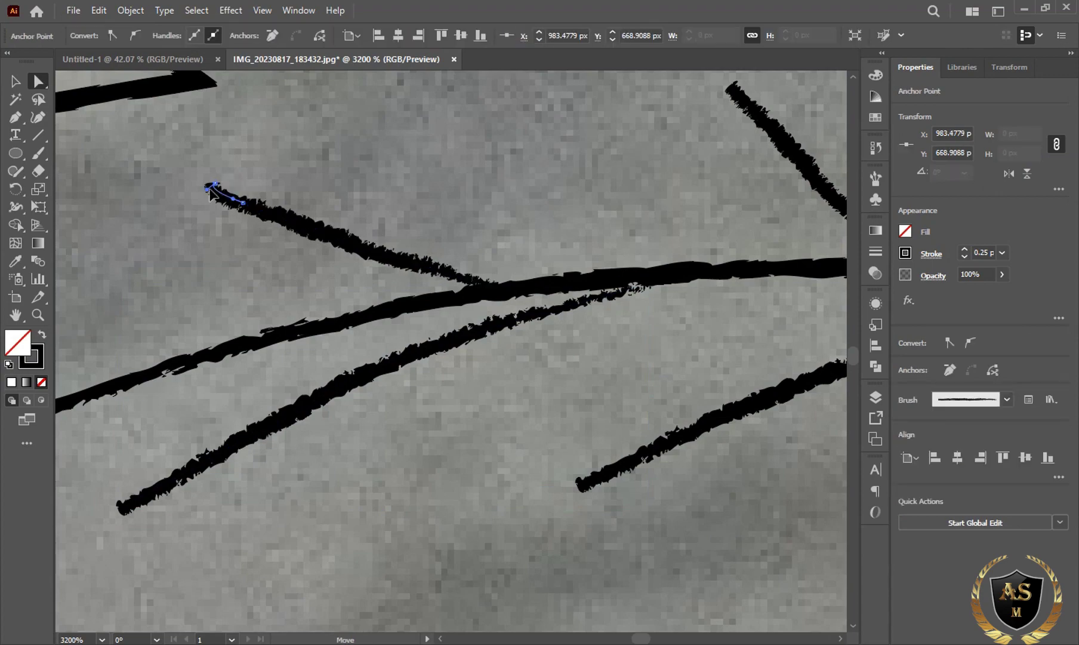
{"action": "left_click_drag", "start_coordinate": [706, 321], "coordinate": [100, 361]}
{"action": "left_click", "coordinate": [573, 364]}
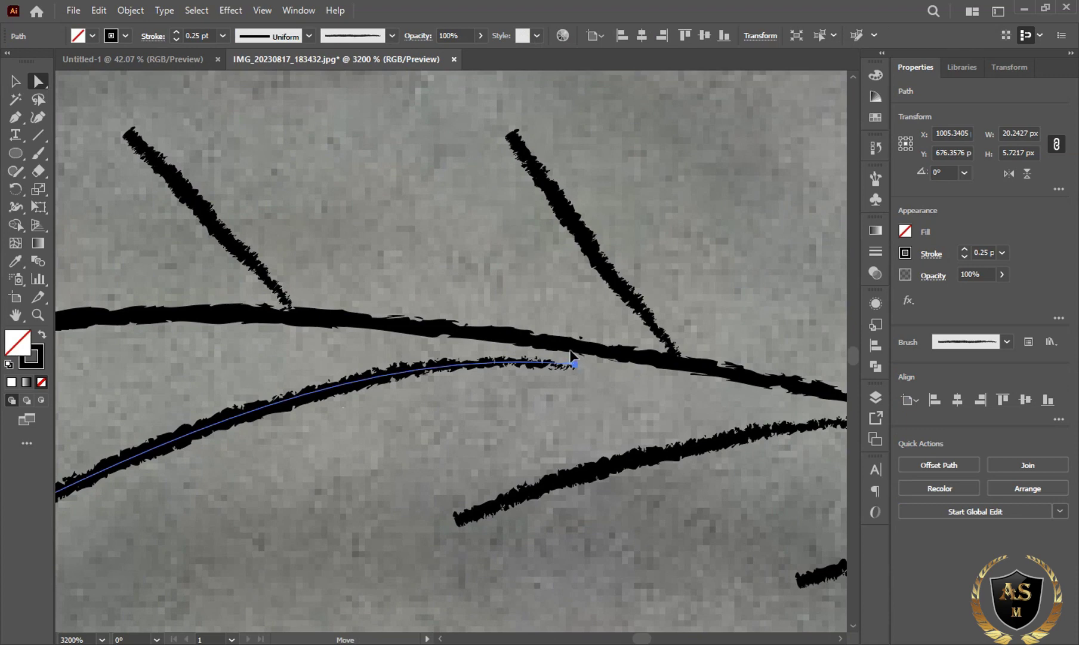
{"action": "left_click_drag", "start_coordinate": [574, 364], "coordinate": [562, 348]}
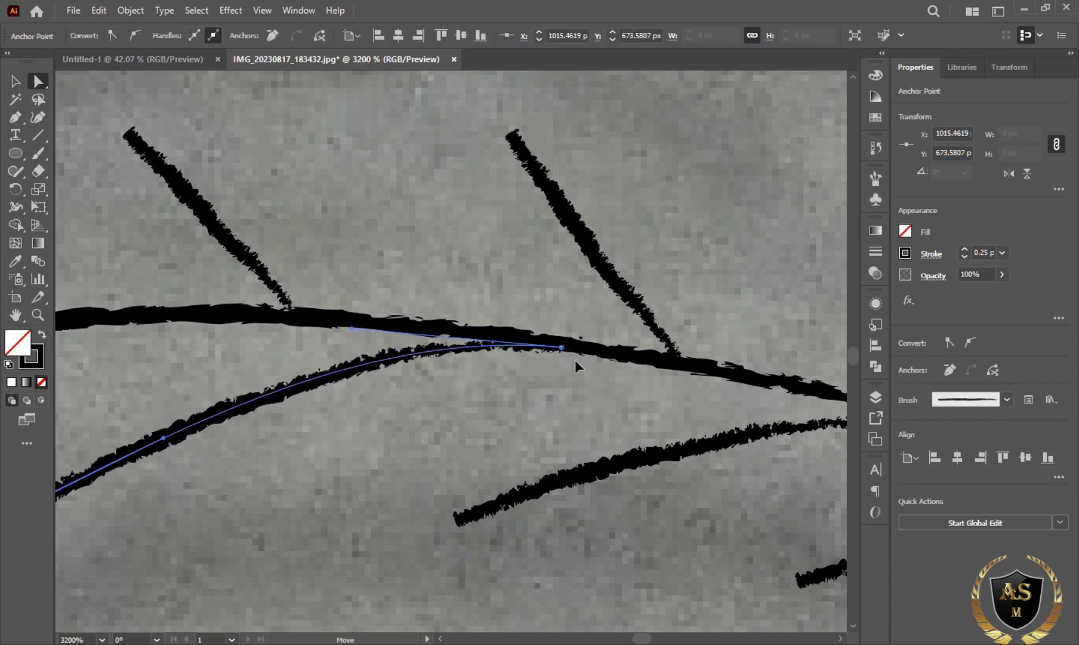
Bend the upper-left diagonal vein into a curve matching the sketch, its end resting on the lower stroke
{"action": "left_click", "coordinate": [289, 306]}
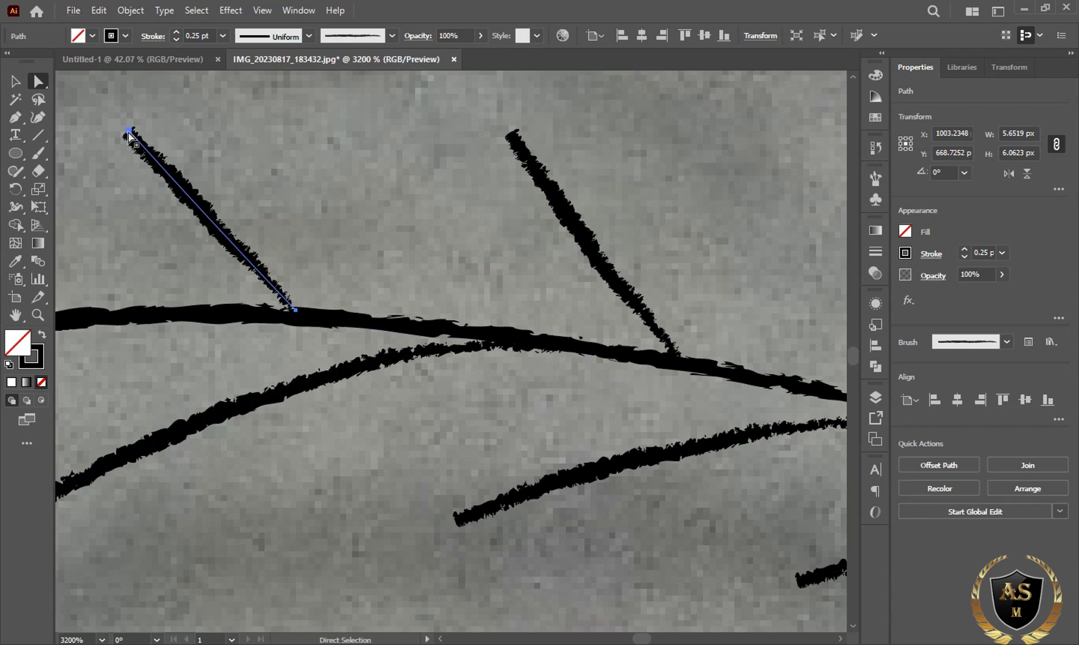
{"action": "left_click_drag", "start_coordinate": [129, 131], "coordinate": [117, 141]}
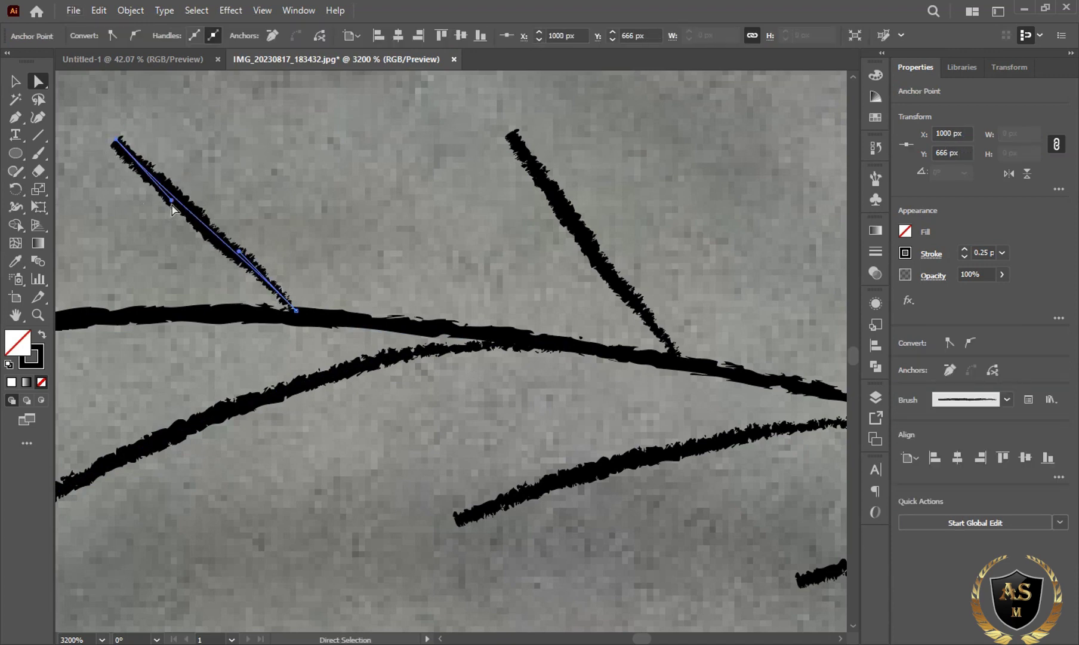
{"action": "left_click", "coordinate": [179, 207]}
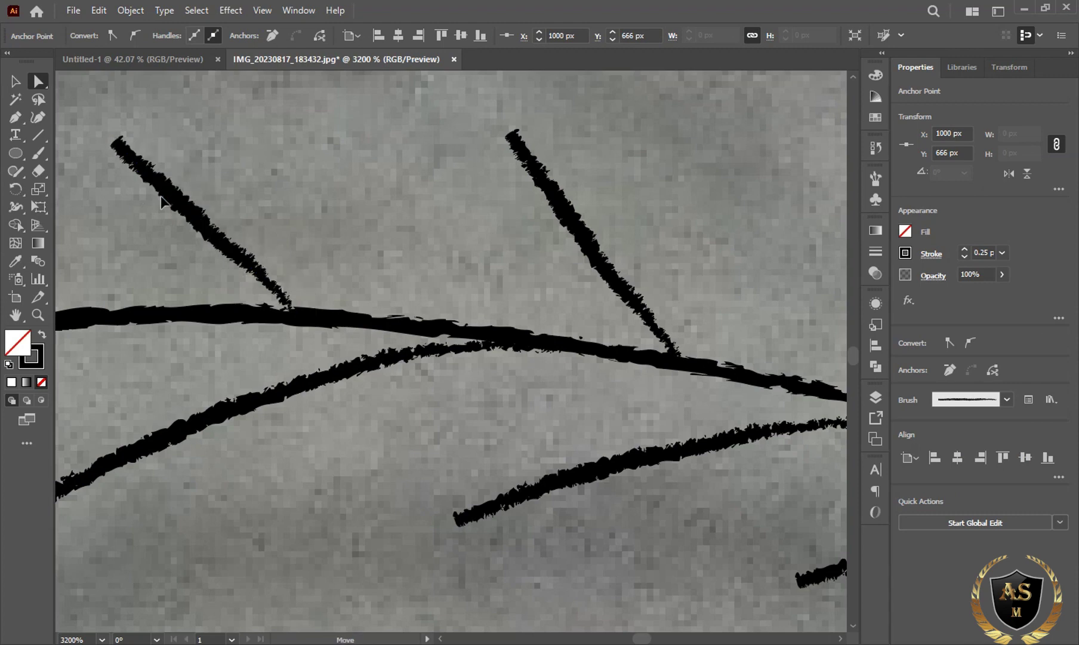
{"action": "left_click", "coordinate": [169, 200]}
{"action": "left_click", "coordinate": [127, 166]}
{"action": "left_click_drag", "start_coordinate": [171, 200], "coordinate": [191, 188]}
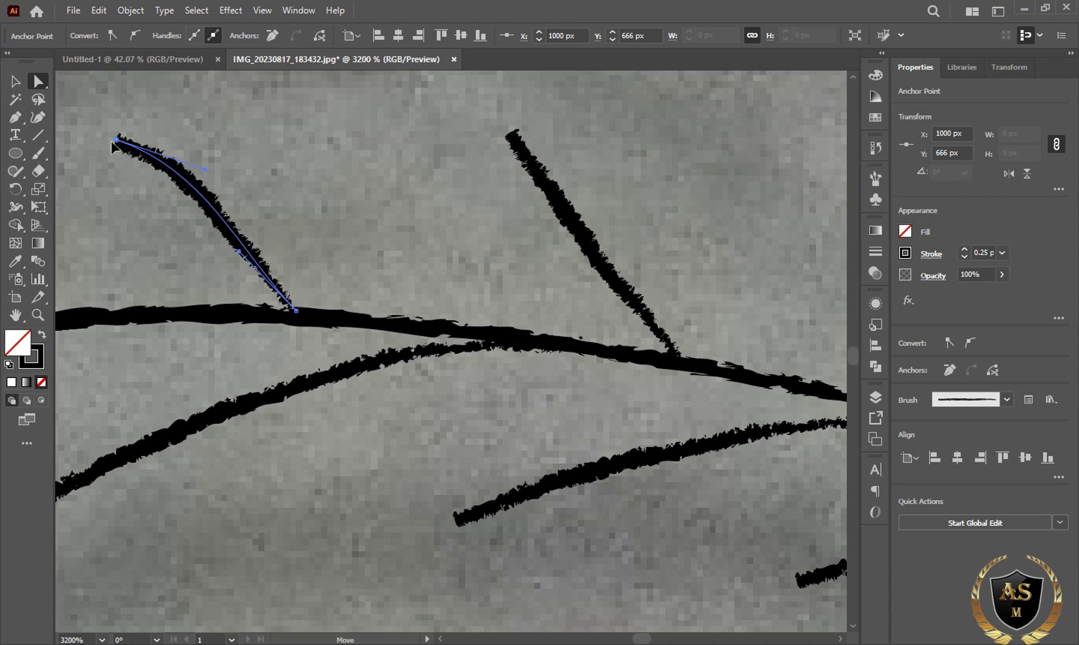
{"action": "mouse_move", "coordinate": [116, 139]}
{"action": "left_mouse_down"}
{"action": "mouse_move", "coordinate": [88, 140]}
{"action": "mouse_move", "coordinate": [205, 169]}
{"action": "left_mouse_up"}
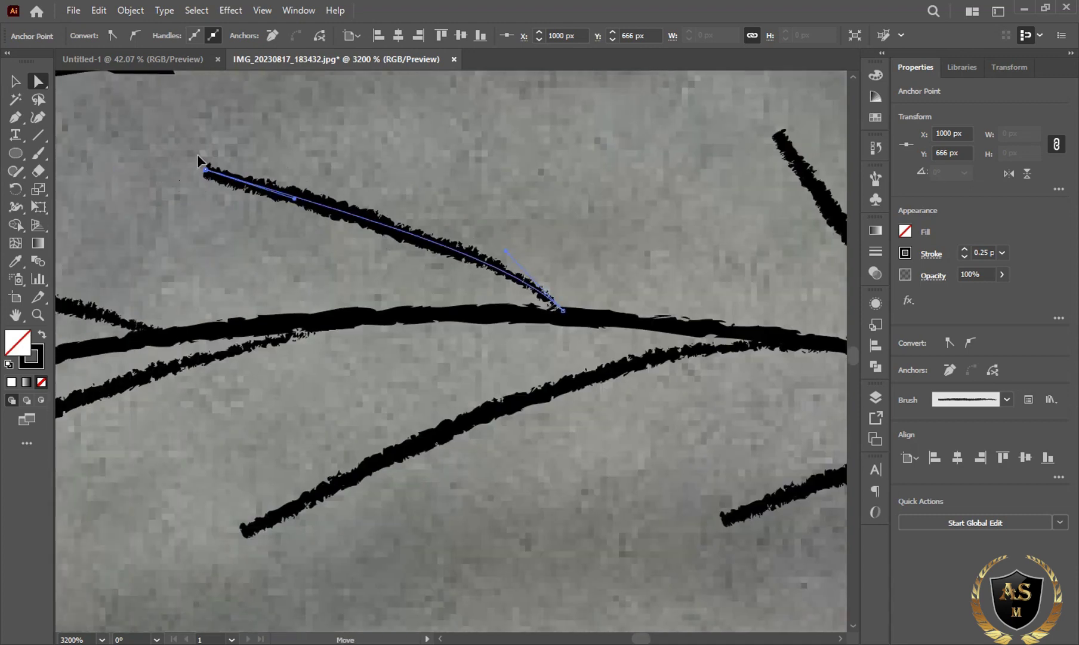
{"action": "left_click_drag", "start_coordinate": [562, 310], "coordinate": [561, 316]}
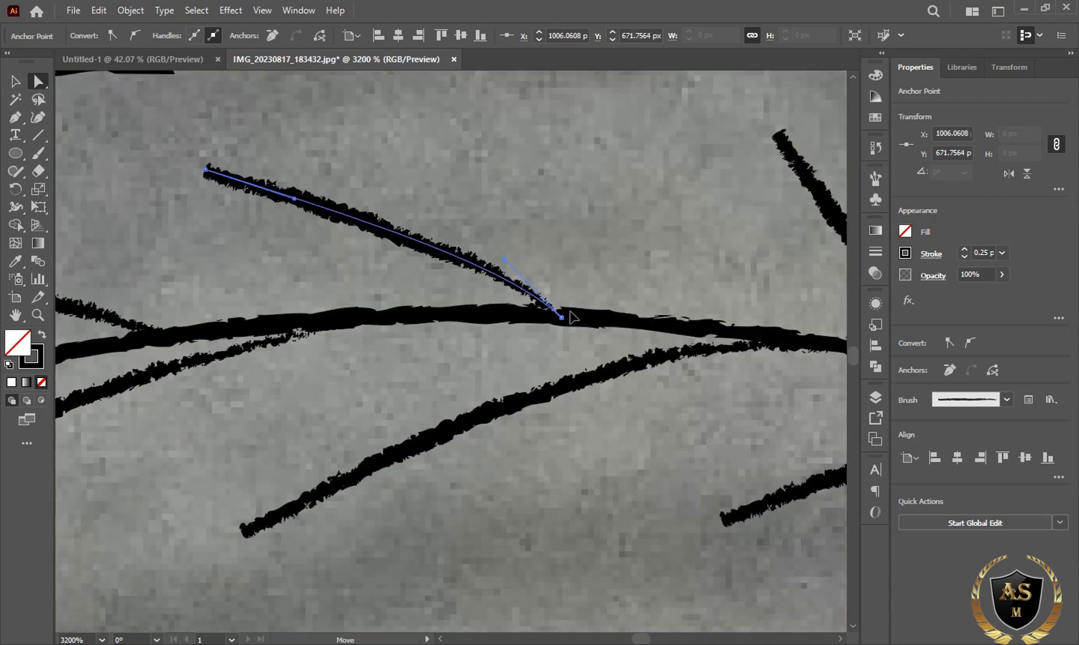
Reshape the next diagonal vein along its sketch and move the lower curve's right end onto the central vein
{"action": "mouse_move", "coordinate": [700, 319]}
{"action": "left_mouse_down"}
{"action": "mouse_move", "coordinate": [320, 304]}
{"action": "mouse_move", "coordinate": [252, 272]}
{"action": "left_mouse_up"}
{"action": "left_click", "coordinate": [330, 115]}
{"action": "left_click_drag", "start_coordinate": [332, 115], "coordinate": [261, 151]}
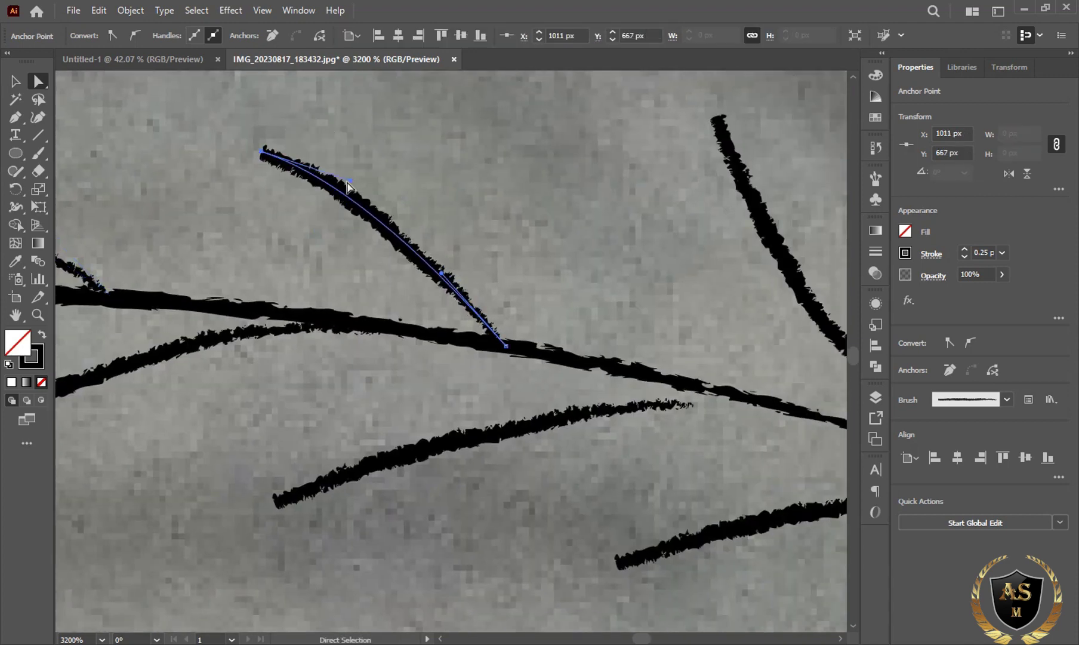
{"action": "left_click_drag", "start_coordinate": [714, 349], "coordinate": [381, 300]}
{"action": "left_click", "coordinate": [368, 354]}
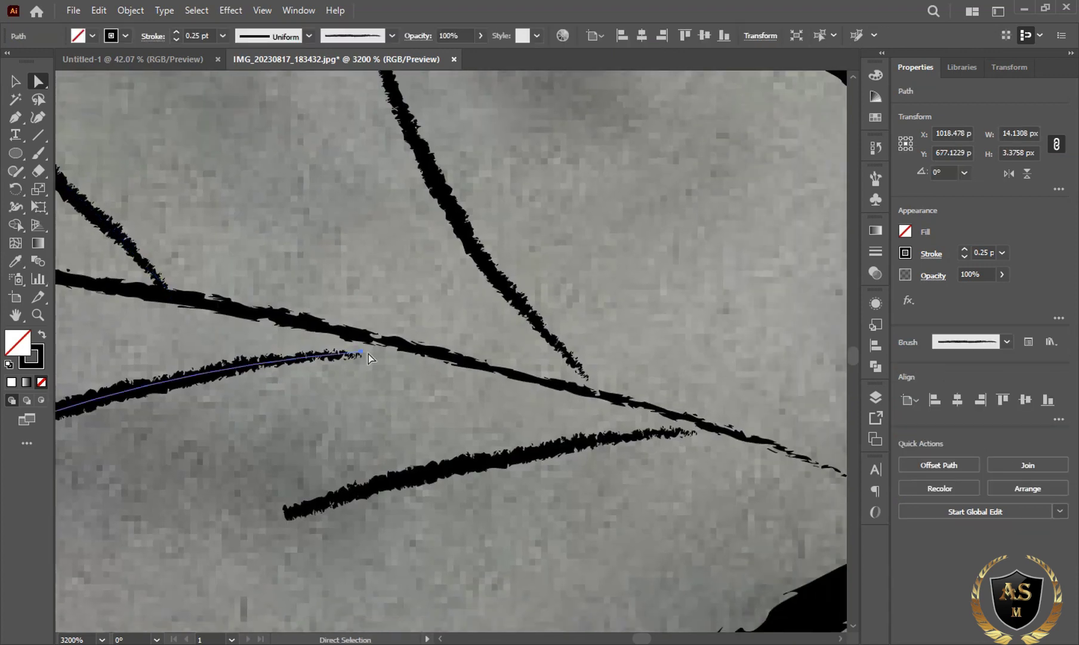
{"action": "left_click_drag", "start_coordinate": [362, 352], "coordinate": [375, 339]}
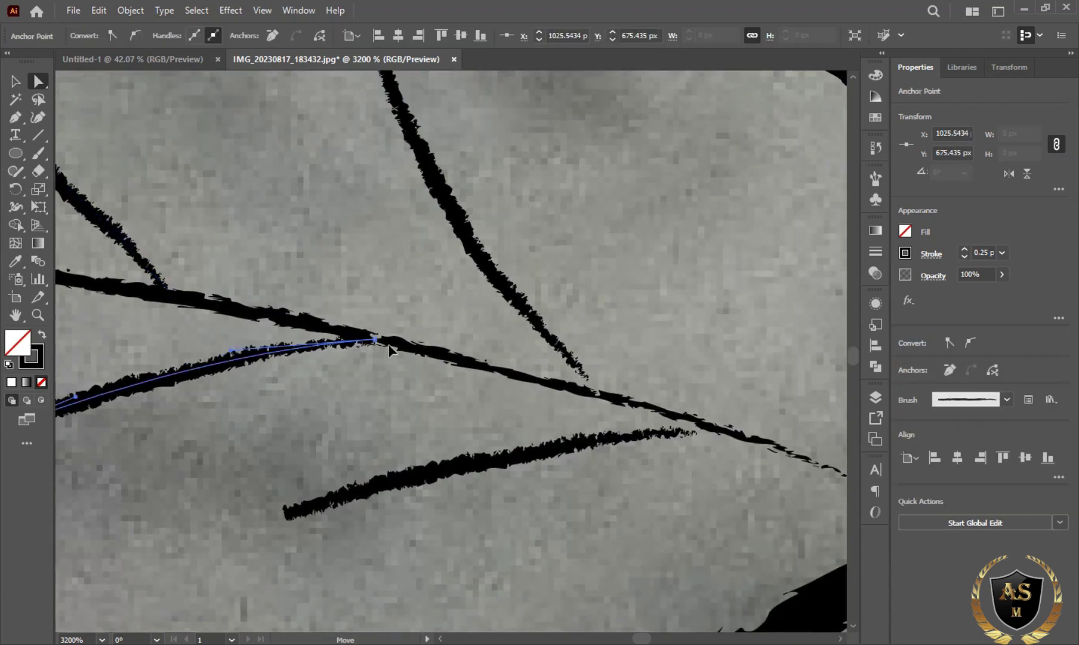
Extend the upper diagonal vein and another lower curved vein so their ends reach the central vein
{"action": "left_click", "coordinate": [584, 371]}
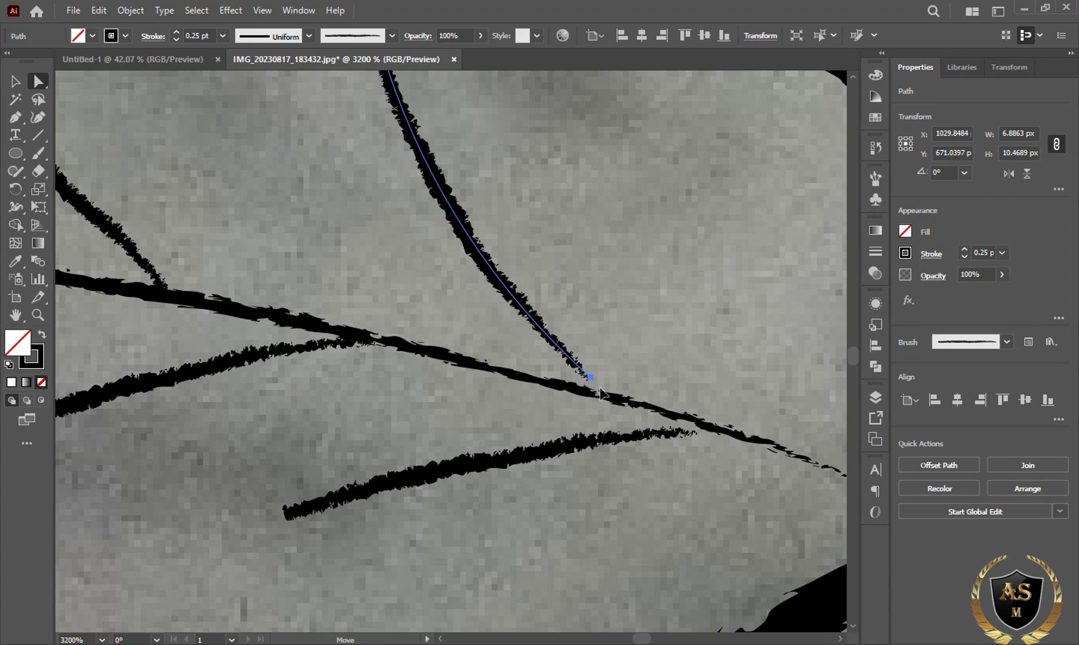
{"action": "left_click_drag", "start_coordinate": [590, 377], "coordinate": [611, 397]}
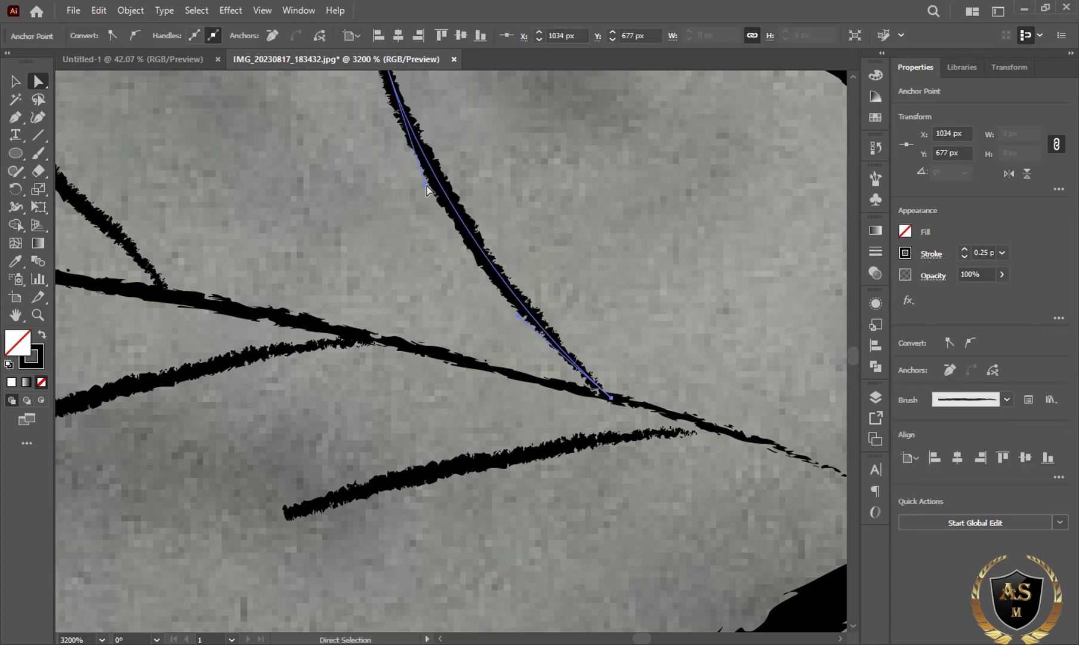
{"action": "left_click_drag", "start_coordinate": [427, 190], "coordinate": [478, 174]}
{"action": "scroll", "coordinate": [559, 336], "scroll_direction": "up", "scroll_amount": 2}
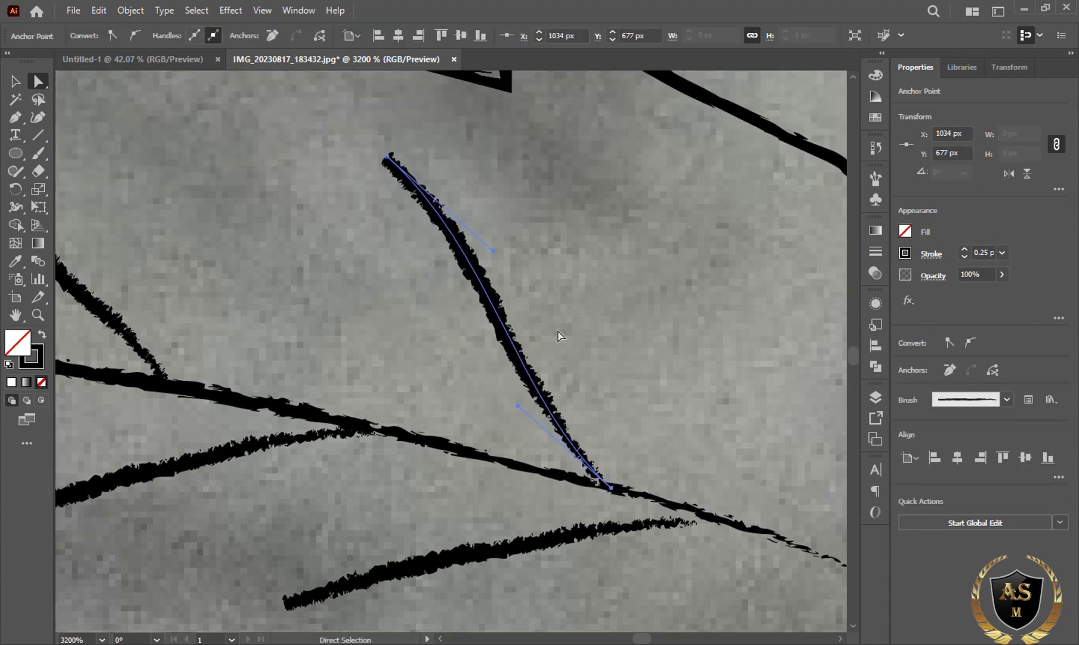
{"action": "left_click", "coordinate": [653, 527]}
{"action": "left_click", "coordinate": [698, 521]}
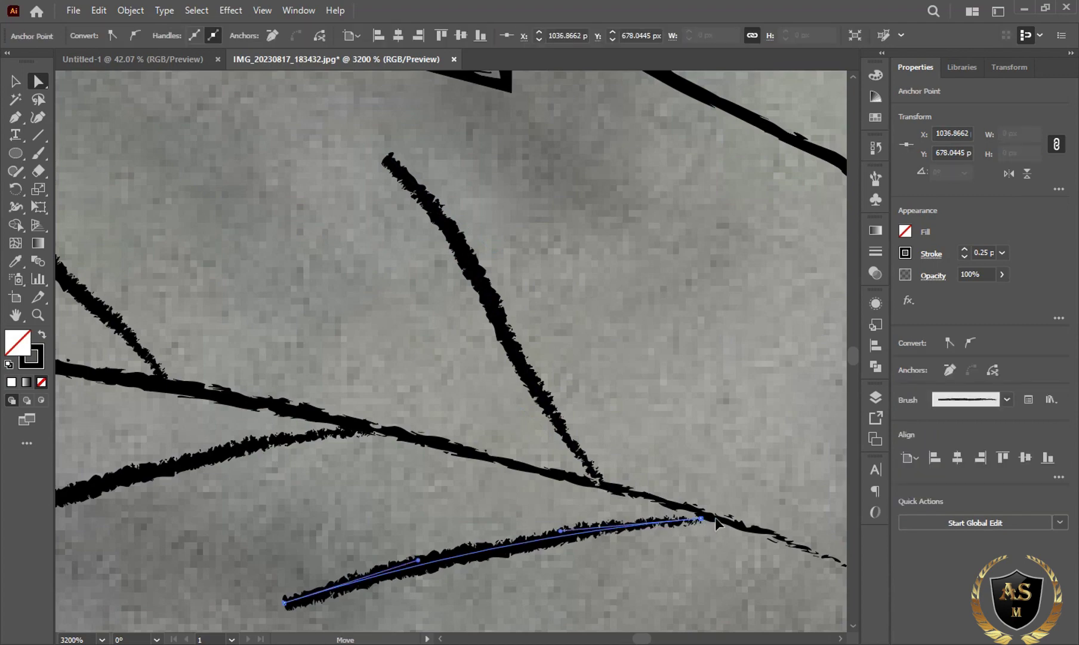
{"action": "left_click_drag", "start_coordinate": [716, 517], "coordinate": [744, 515]}
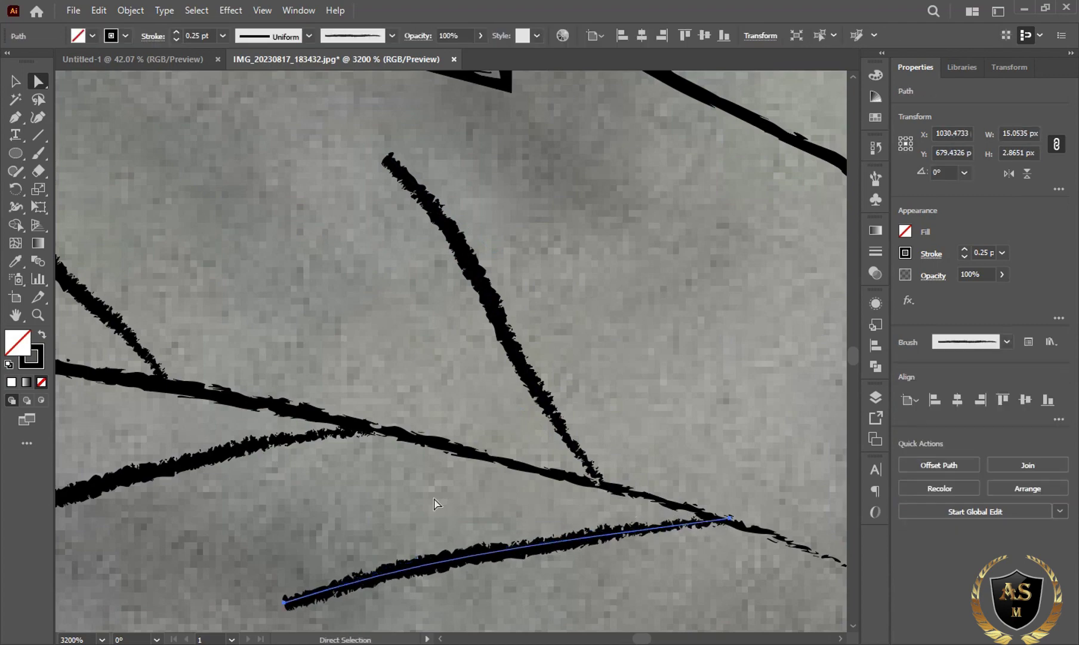
{"action": "scroll", "coordinate": [460, 506], "scroll_direction": "up", "scroll_amount": 3}
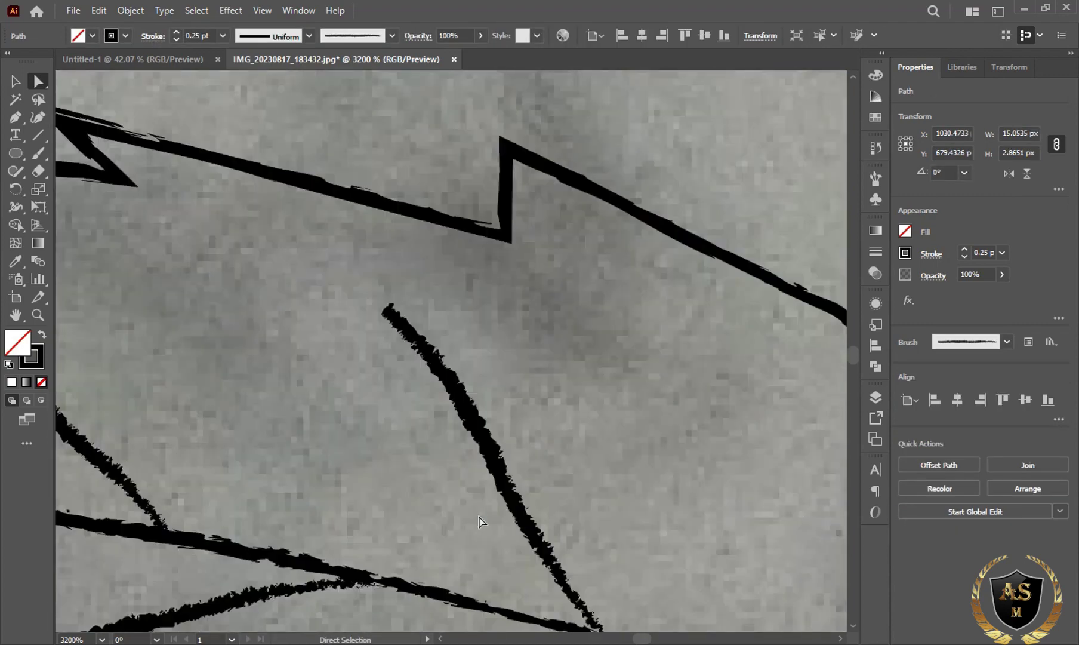
{"action": "scroll", "coordinate": [480, 515], "scroll_direction": "down", "scroll_amount": 3}
{"action": "scroll", "coordinate": [359, 490], "scroll_direction": "down", "scroll_amount": 3}
{"action": "scroll", "coordinate": [305, 468], "scroll_direction": "down", "scroll_amount": 1}
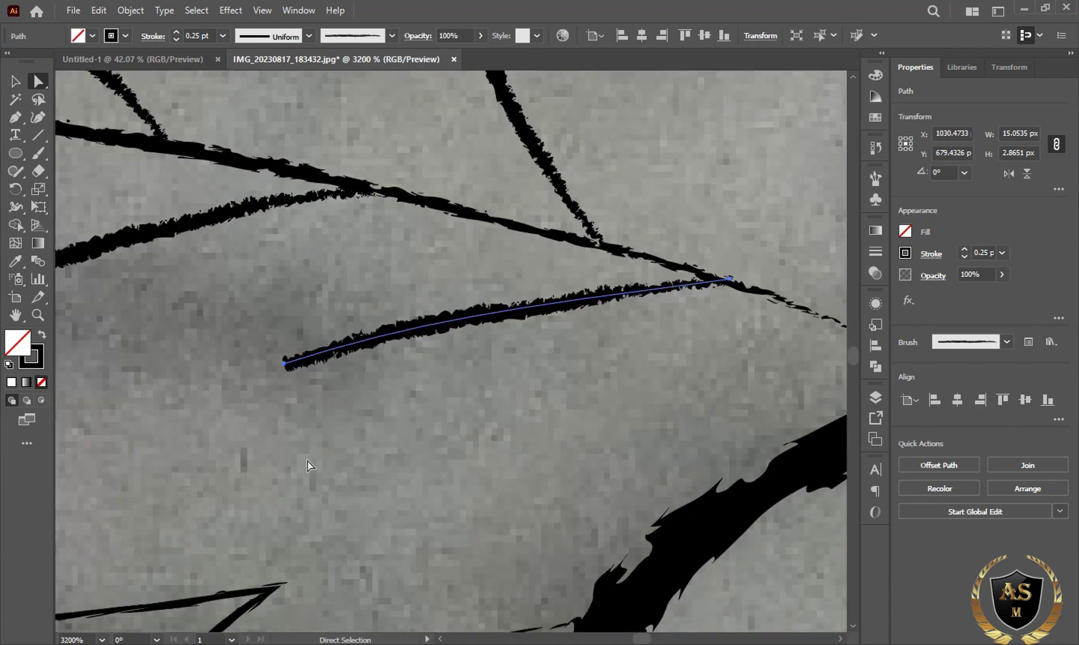
Select the upper leaf's central vein and its seven side veins, then group them with Ctrl+G
{"action": "key", "text": "ctrl+minus"}
{"action": "key", "text": "ctrl+minus"}
{"action": "key", "text": "ctrl+minus"}
{"action": "key", "text": "ctrl+minus"}
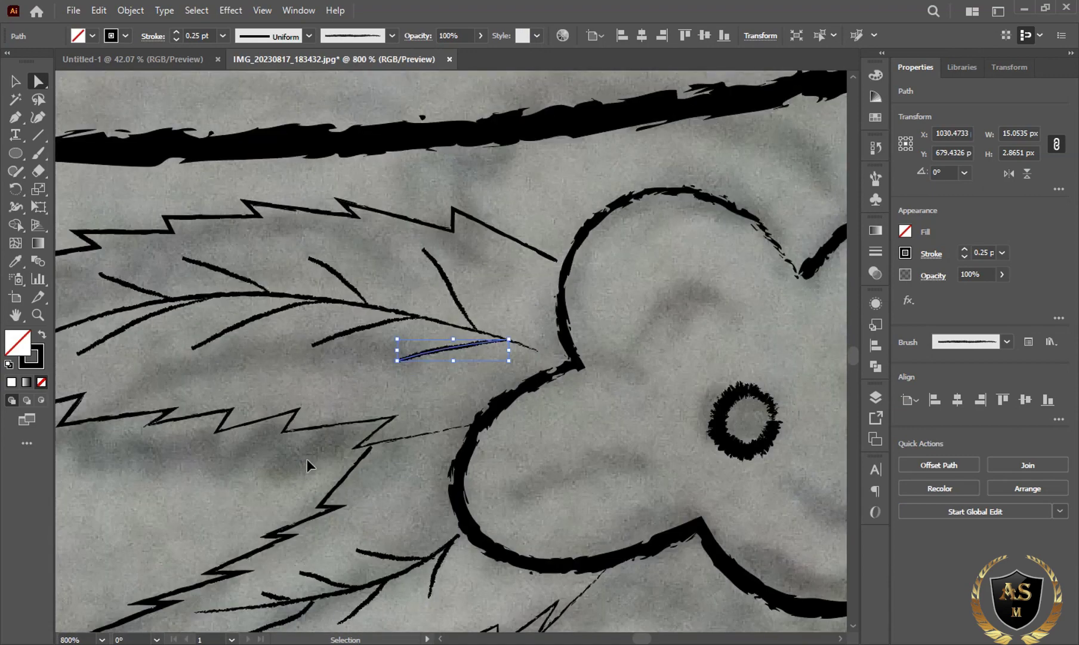
{"action": "key", "text": "a"}
{"action": "left_click", "coordinate": [236, 327], "text": "shift"}
{"action": "left_click", "coordinate": [371, 330], "text": "shift"}
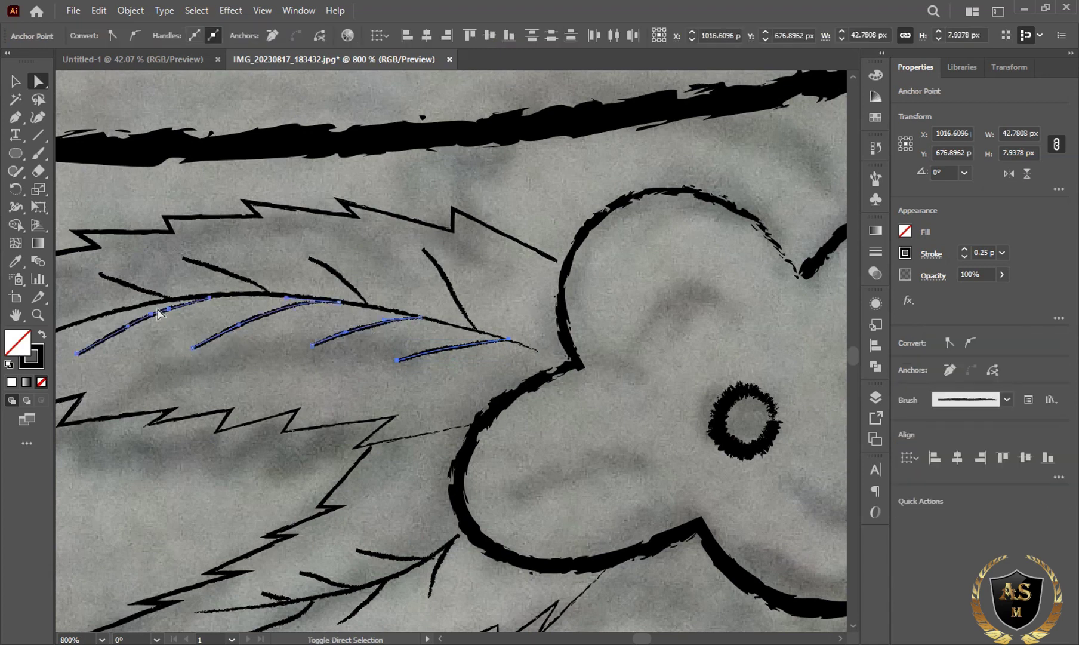
{"action": "left_click", "coordinate": [170, 297], "text": "shift"}
{"action": "left_click", "coordinate": [134, 286], "text": "shift"}
{"action": "left_click", "coordinate": [236, 273], "text": "shift"}
{"action": "left_click", "coordinate": [338, 276], "text": "shift"}
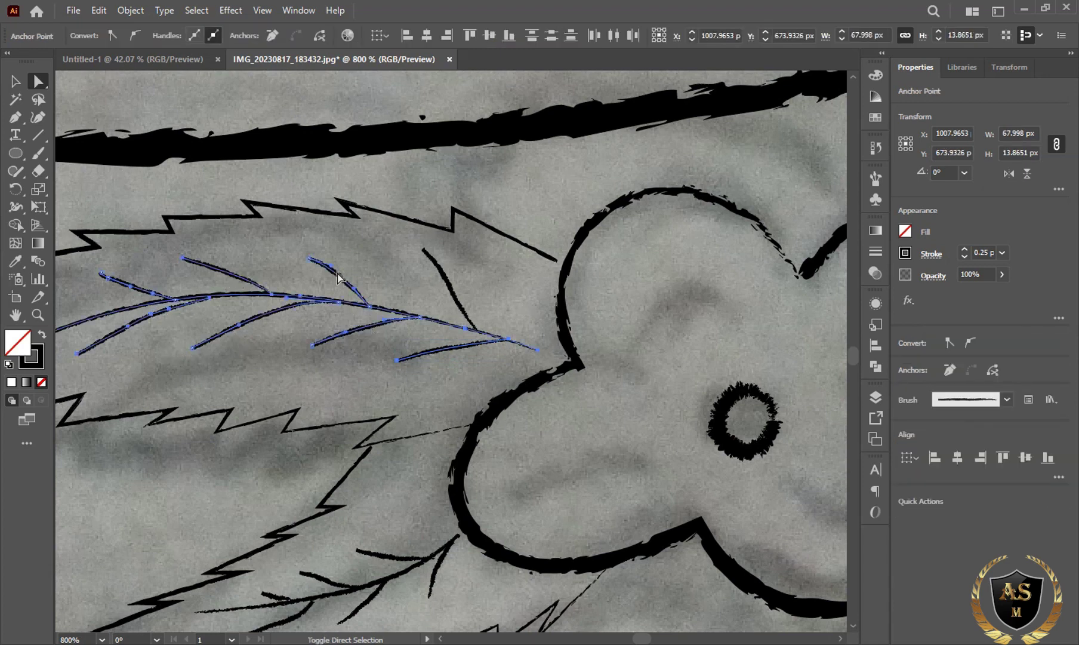
{"action": "left_click", "coordinate": [456, 293], "text": "shift"}
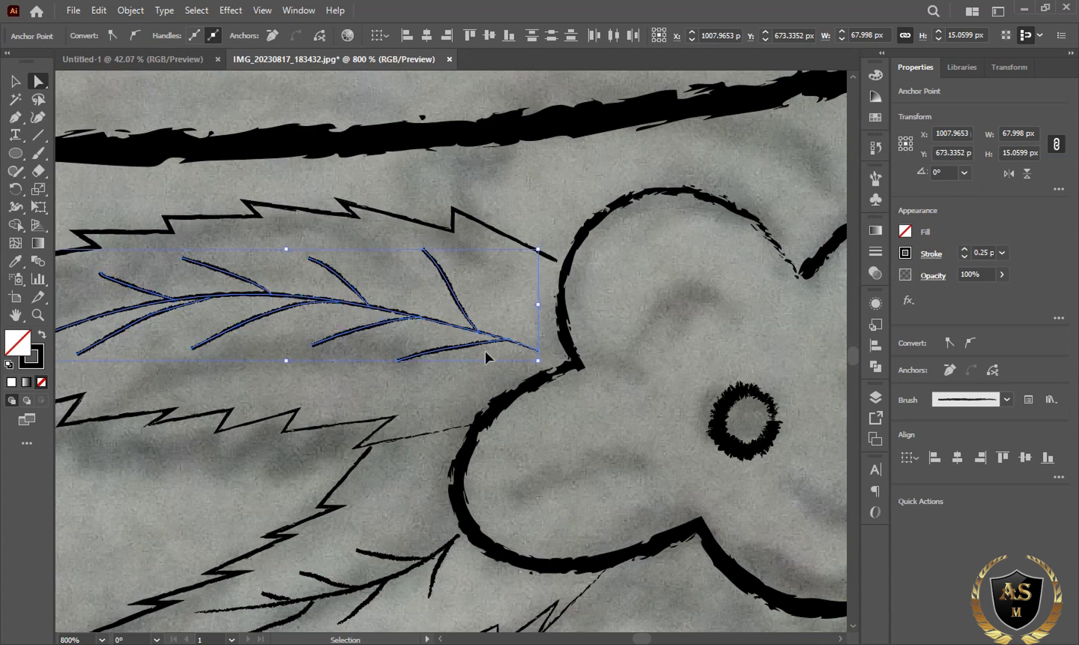
{"action": "key", "text": "ctrl+g"}
Scroll down to the lower leaf and select one of its veins
{"action": "scroll", "coordinate": [445, 428], "scroll_direction": "down", "scroll_amount": 2}
{"action": "scroll", "coordinate": [444, 428], "scroll_direction": "down", "scroll_amount": 3}
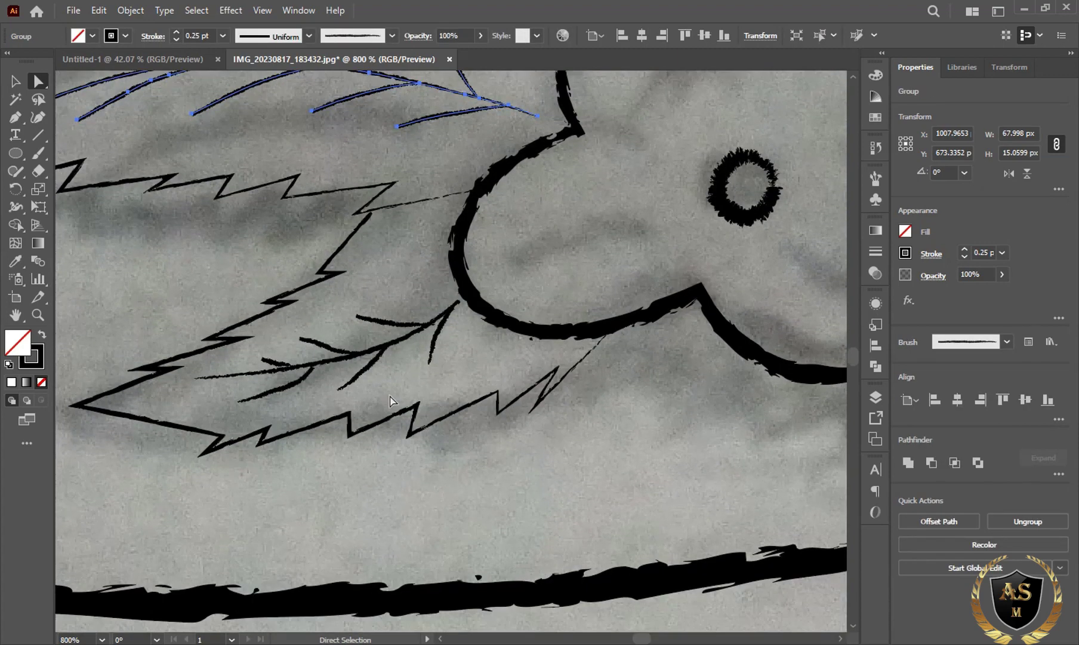
{"action": "left_click", "coordinate": [443, 315]}
Zoom in on the lower leaf's main vein and select its end anchor
{"action": "left_click", "coordinate": [439, 318]}
{"action": "key", "text": "ctrl+equal"}
{"action": "key", "text": "ctrl+equal"}
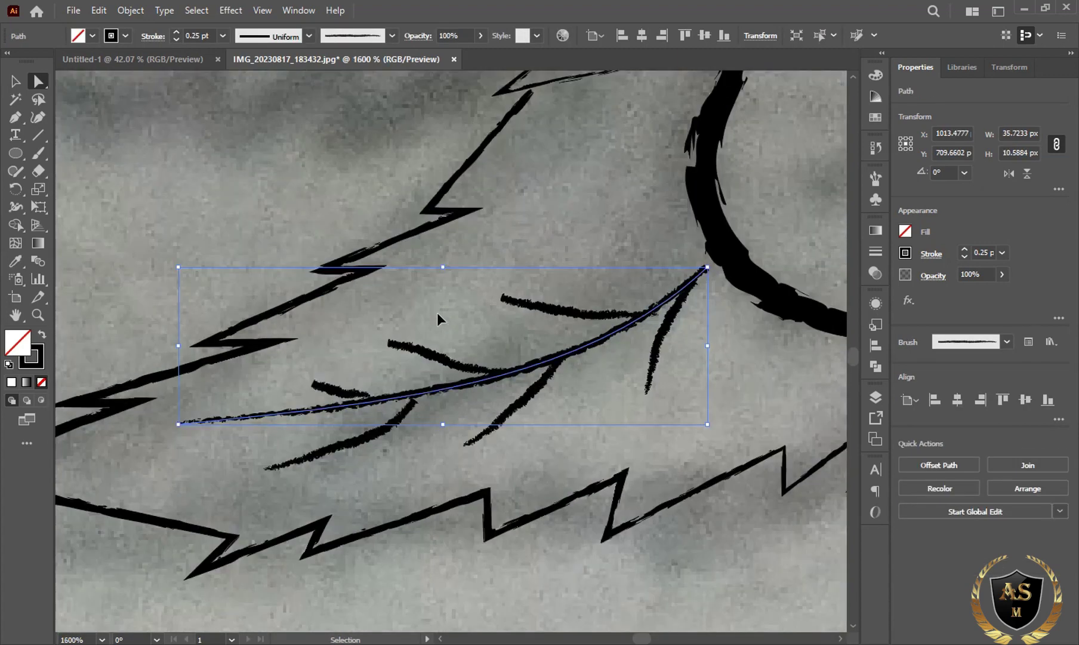
{"action": "key", "text": "ctrl+equal"}
{"action": "left_click_drag", "start_coordinate": [489, 336], "coordinate": [229, 406]}
{"action": "left_click", "coordinate": [573, 311]}
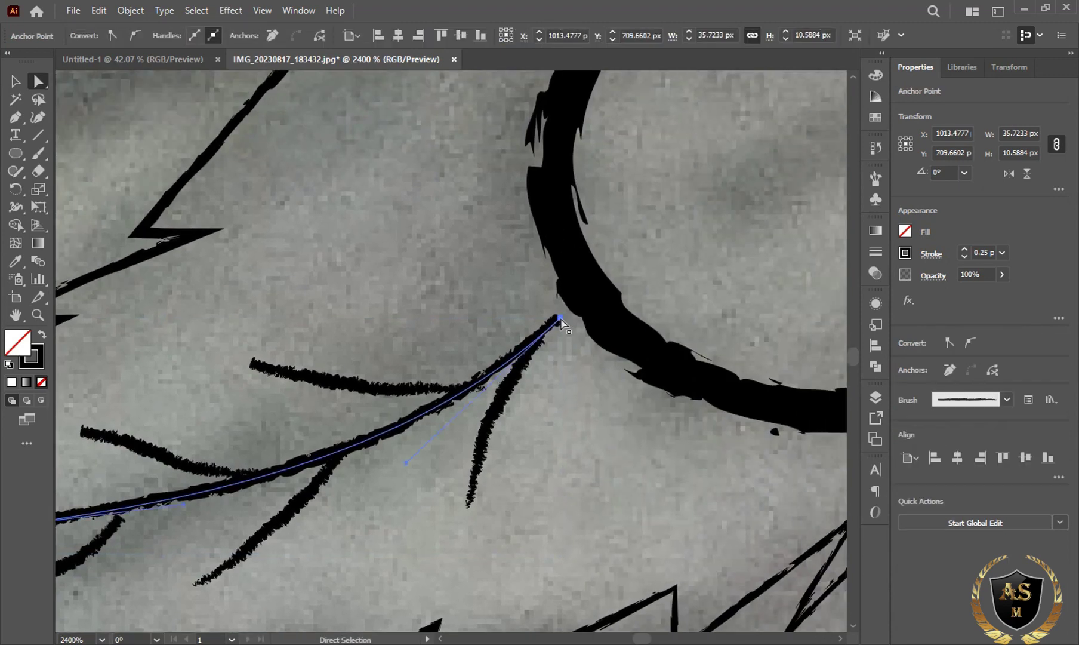
Bend the small side vein along the photo and extend the lower branch's end down-left
{"action": "left_click", "coordinate": [506, 422]}
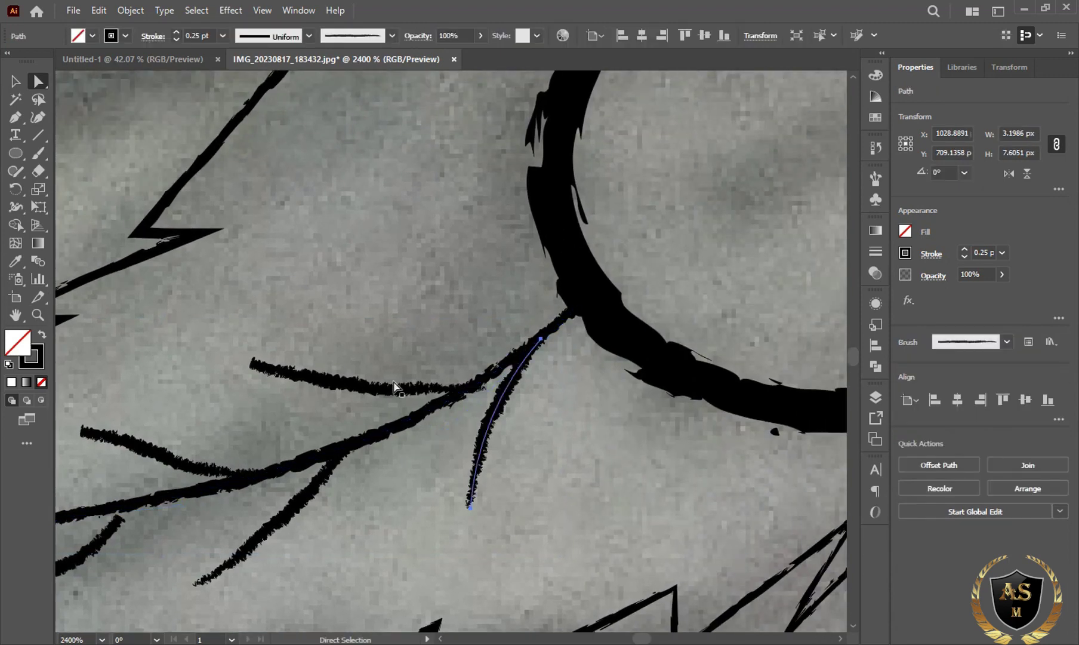
{"action": "left_click", "coordinate": [470, 508]}
{"action": "left_click_drag", "start_coordinate": [480, 454], "coordinate": [525, 460]}
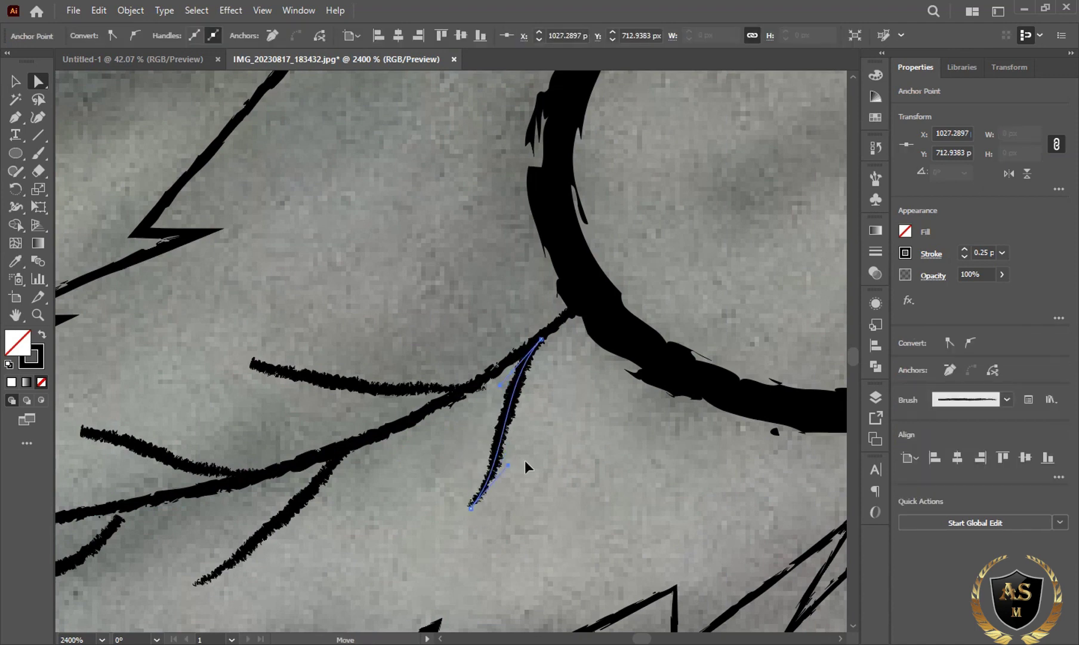
{"action": "left_click_drag", "start_coordinate": [502, 394], "coordinate": [514, 408]}
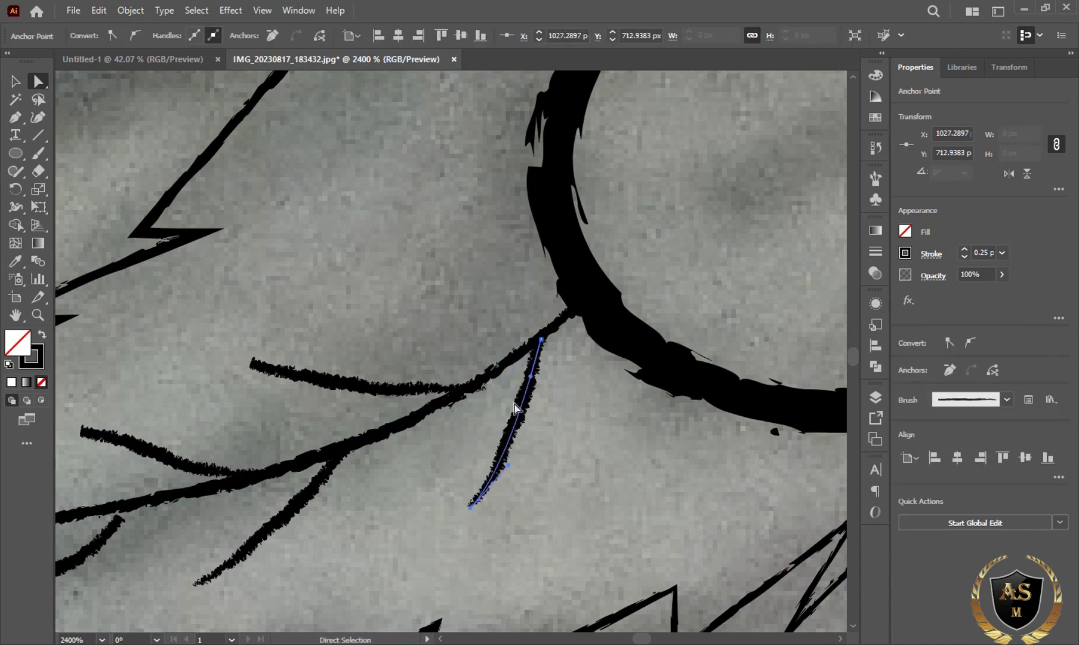
{"action": "left_click", "coordinate": [282, 518]}
{"action": "left_click", "coordinate": [195, 587]}
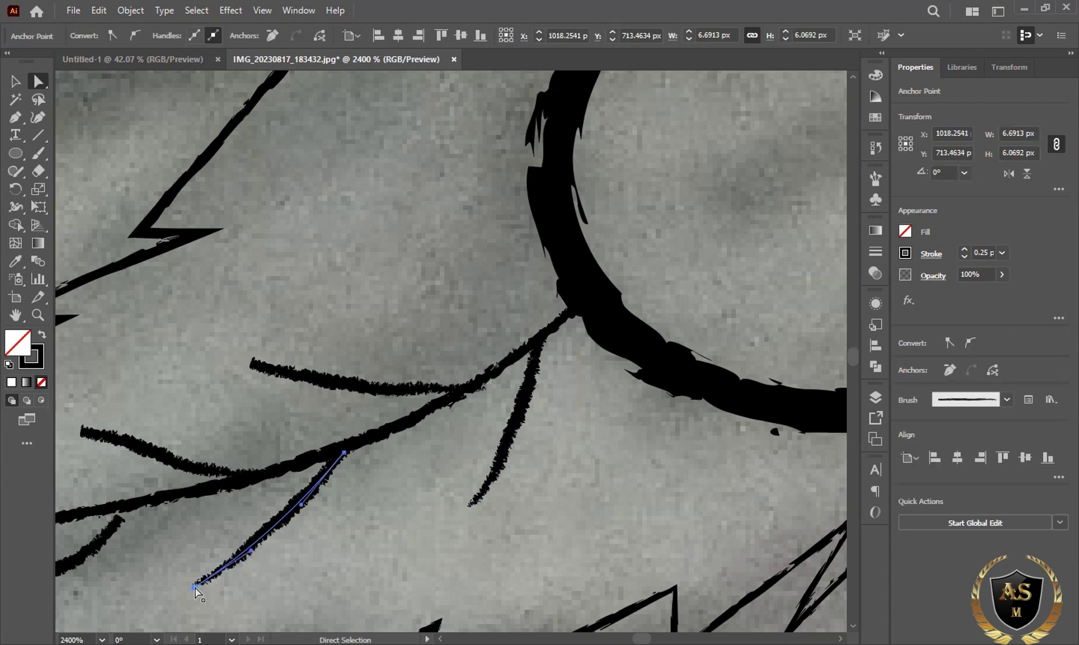
{"action": "left_click_drag", "start_coordinate": [195, 587], "coordinate": [152, 616]}
Curve the upper-left stroke downward and stretch the upper stroke's left end further left
{"action": "left_click", "coordinate": [204, 487]}
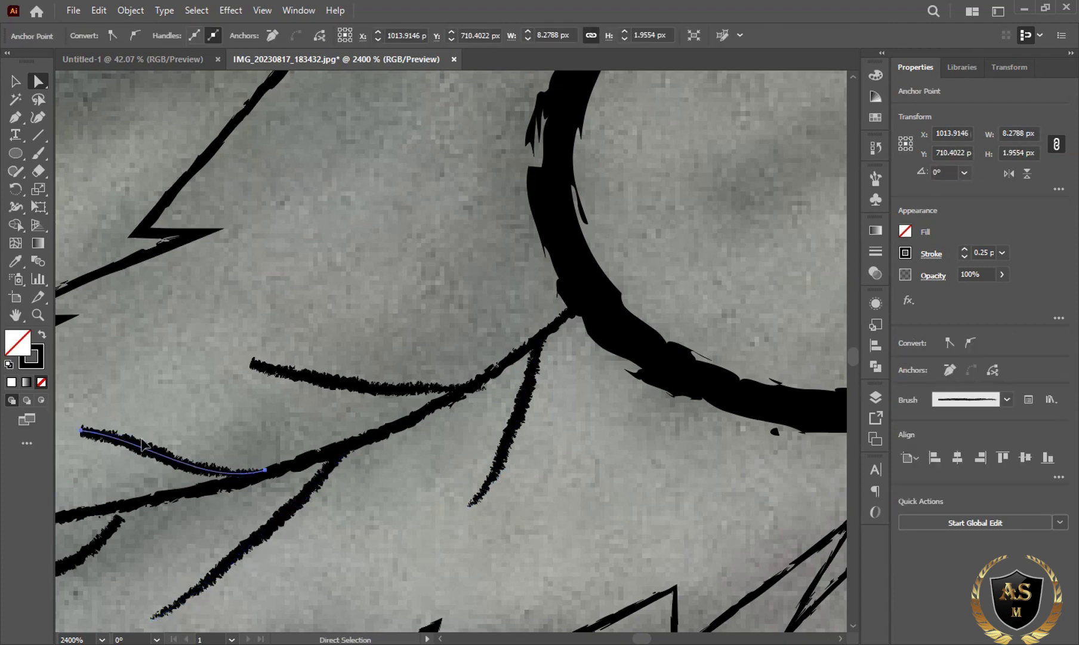
{"action": "left_click", "coordinate": [142, 455]}
{"action": "left_click", "coordinate": [108, 443]}
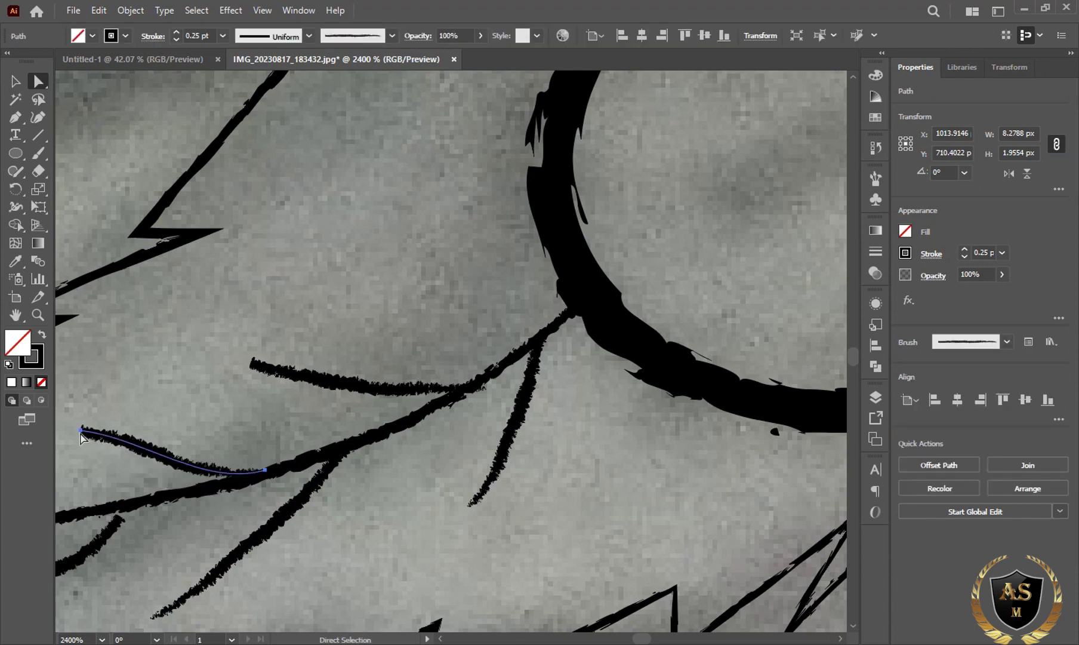
{"action": "left_click", "coordinate": [145, 447]}
{"action": "left_click_drag", "start_coordinate": [143, 446], "coordinate": [130, 463]}
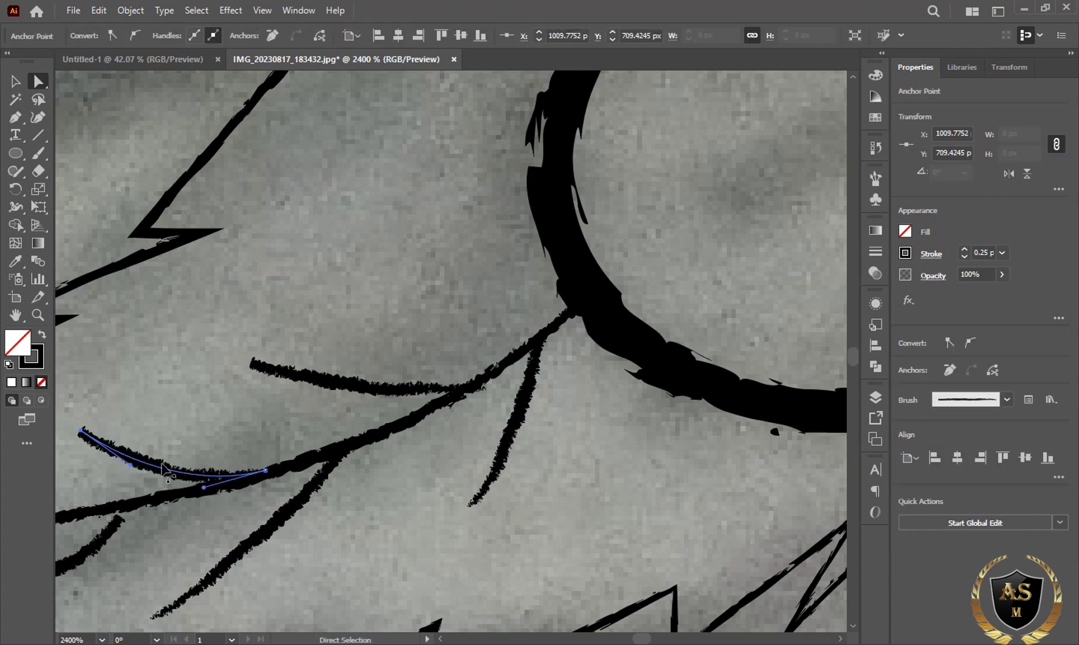
{"action": "left_click", "coordinate": [411, 394]}
{"action": "left_click_drag", "start_coordinate": [251, 363], "coordinate": [154, 355]}
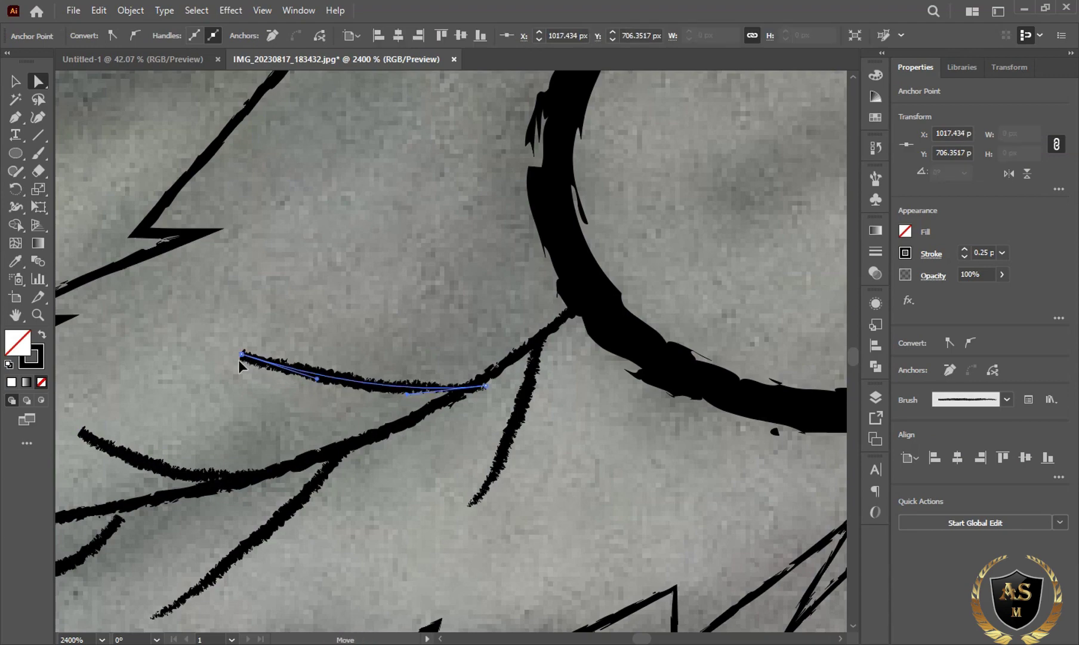
Move the curved lower-left stroke's left end down-left to follow the photo
{"action": "left_click", "coordinate": [91, 437]}
{"action": "left_click_drag", "start_coordinate": [101, 477], "coordinate": [503, 412]}
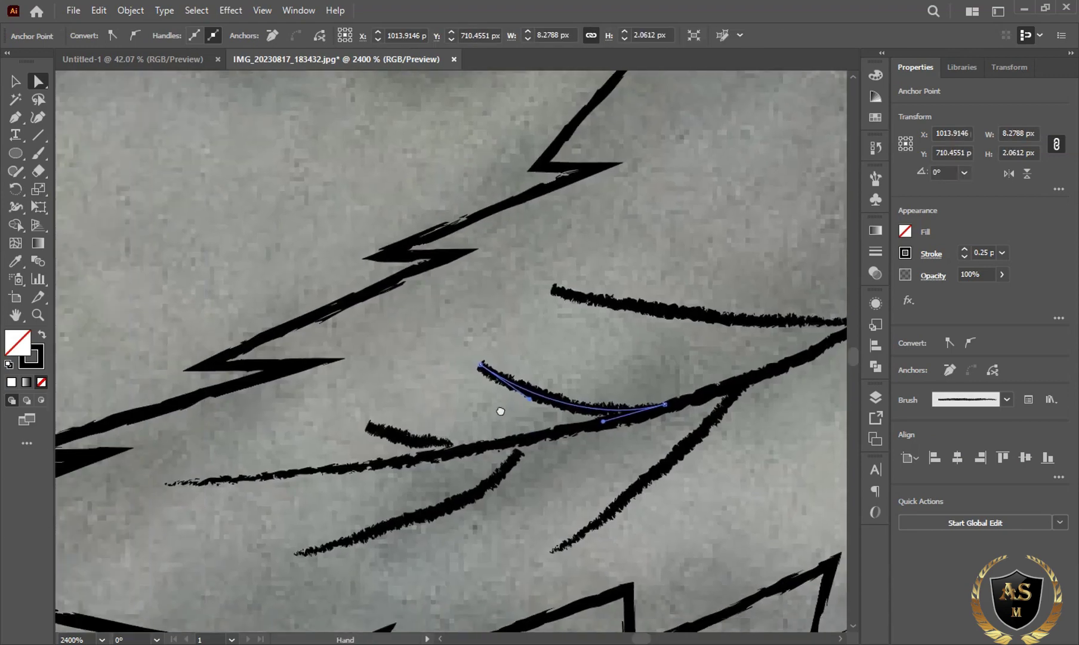
{"action": "left_click_drag", "start_coordinate": [481, 365], "coordinate": [414, 378]}
{"action": "left_click", "coordinate": [384, 357]}
{"action": "left_click", "coordinate": [421, 381]}
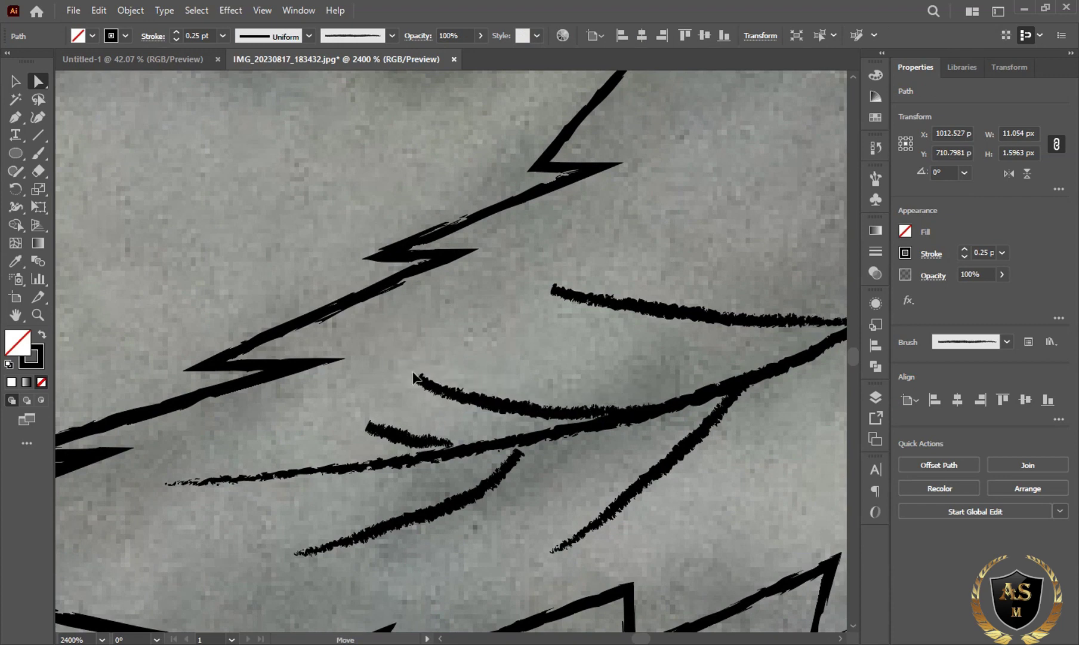
Lengthen the short stroke at both ends and join the lower stroke's top onto the upper stroke
{"action": "mouse_move", "coordinate": [458, 423]}
{"action": "left_mouse_down"}
{"action": "mouse_move", "coordinate": [464, 448]}
{"action": "mouse_move", "coordinate": [487, 443]}
{"action": "left_mouse_up"}
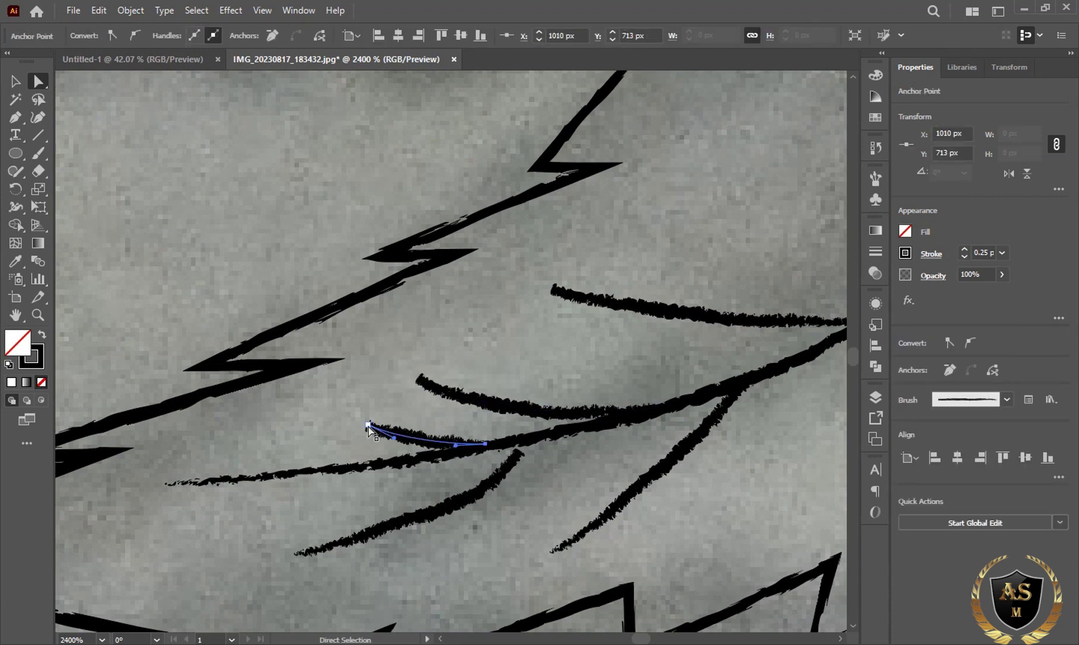
{"action": "left_click_drag", "start_coordinate": [367, 427], "coordinate": [306, 435]}
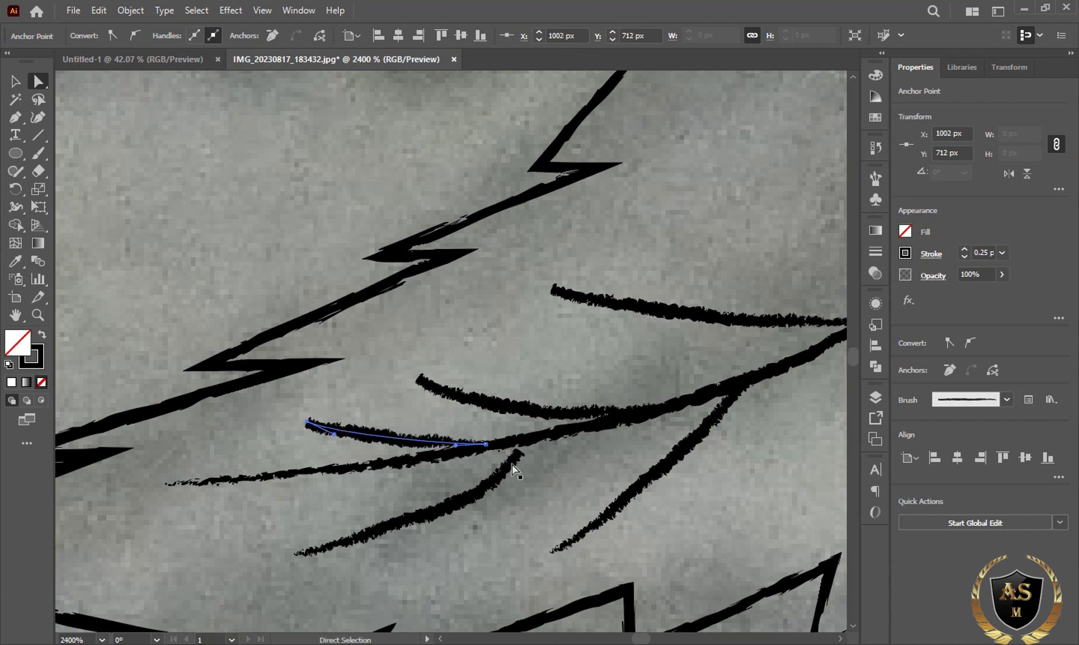
{"action": "left_click_drag", "start_coordinate": [518, 452], "coordinate": [530, 442]}
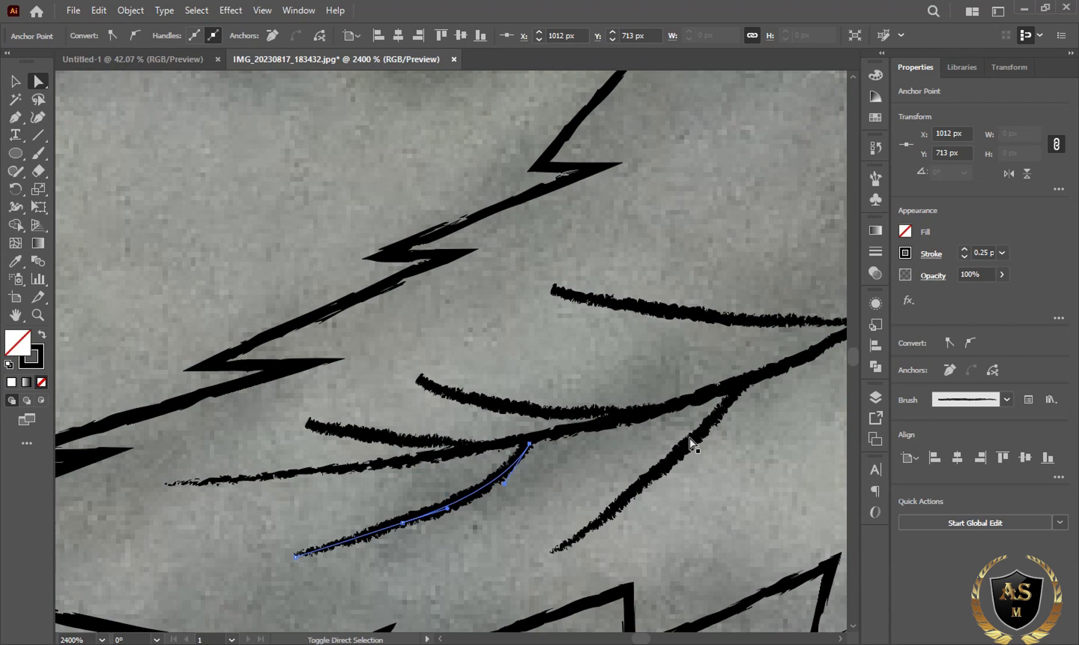
{"action": "scroll", "coordinate": [495, 350], "scroll_direction": "down", "scroll_amount": 1}
{"action": "scroll", "coordinate": [495, 349], "scroll_direction": "left", "scroll_amount": 2}
{"action": "left_click", "coordinate": [495, 349], "text": "ctrl"}
Zoom in and out around the flower and leaves to inspect the traced strokes
{"action": "scroll", "coordinate": [494, 346], "scroll_direction": "down", "scroll_amount": 5}
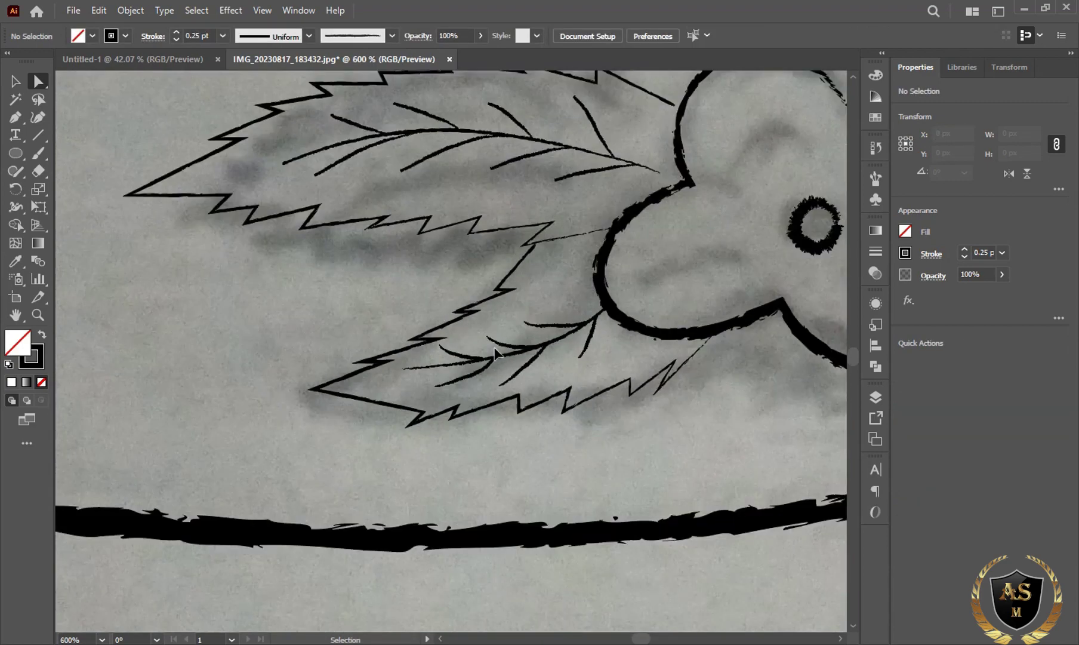
{"action": "scroll", "coordinate": [495, 349], "scroll_direction": "up", "scroll_amount": 2}
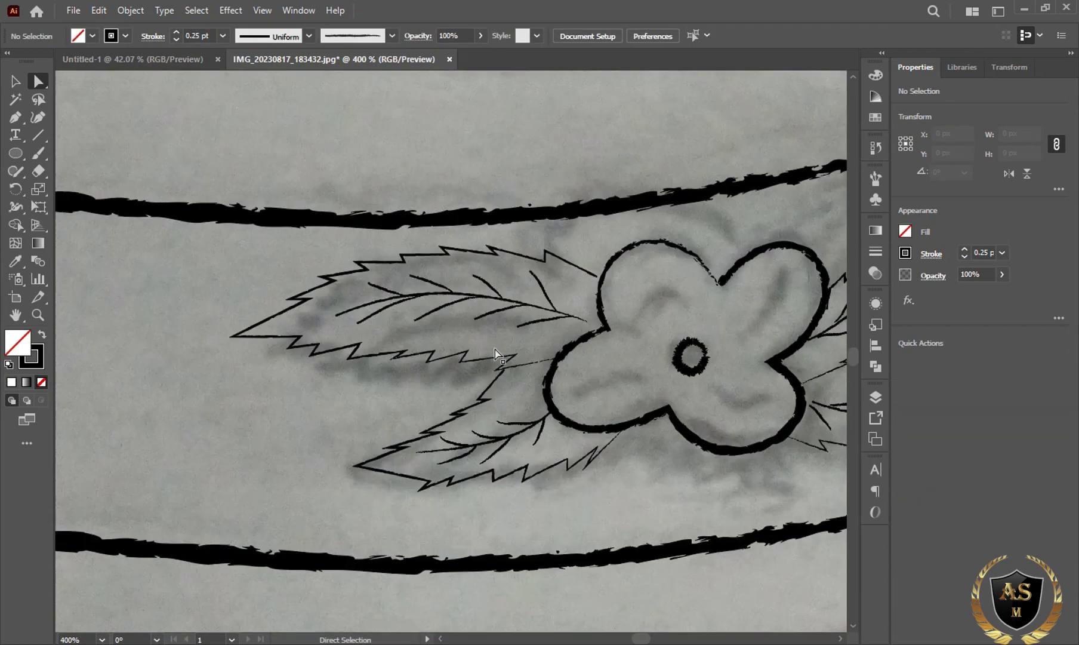
{"action": "scroll", "coordinate": [495, 349], "scroll_direction": "up", "scroll_amount": 3}
{"action": "scroll", "coordinate": [499, 356], "scroll_direction": "down", "scroll_amount": 1}
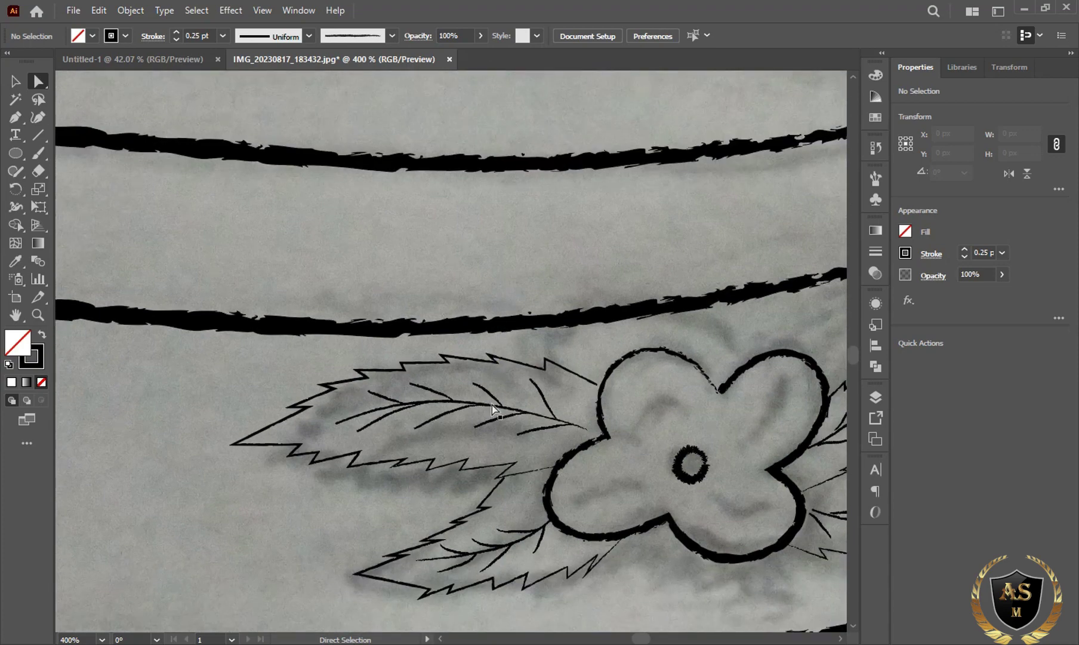
{"action": "scroll", "coordinate": [491, 405], "scroll_direction": "up", "scroll_amount": 2}
{"action": "scroll", "coordinate": [492, 405], "scroll_direction": "up", "scroll_amount": 1}
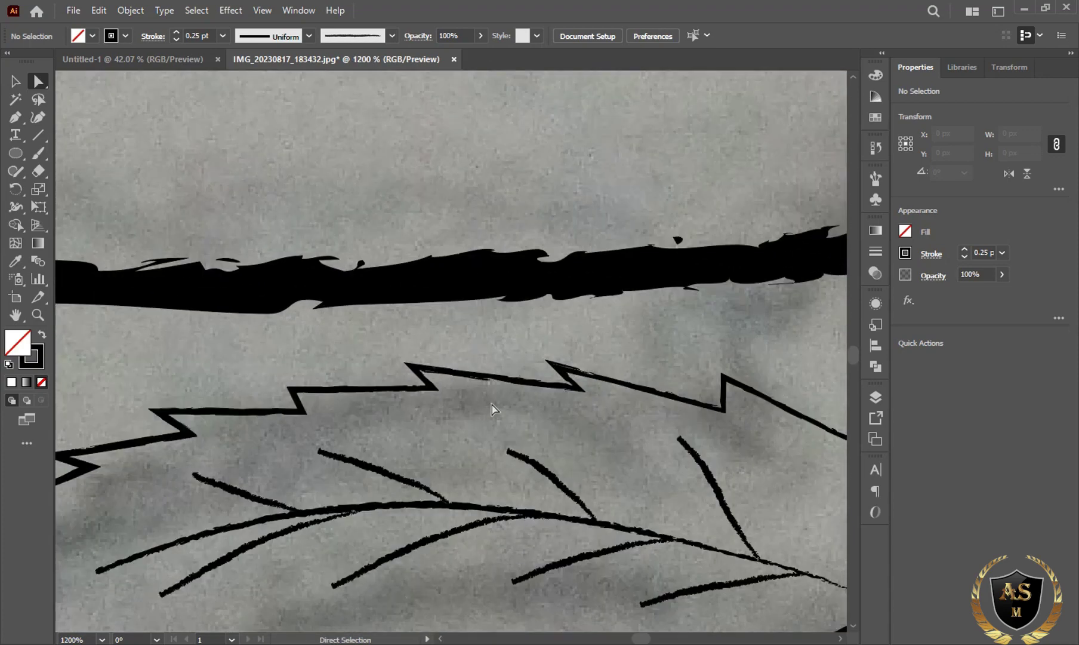
{"action": "scroll", "coordinate": [492, 405], "scroll_direction": "down", "scroll_amount": 2}
{"action": "scroll", "coordinate": [454, 435], "scroll_direction": "down", "scroll_amount": 2}
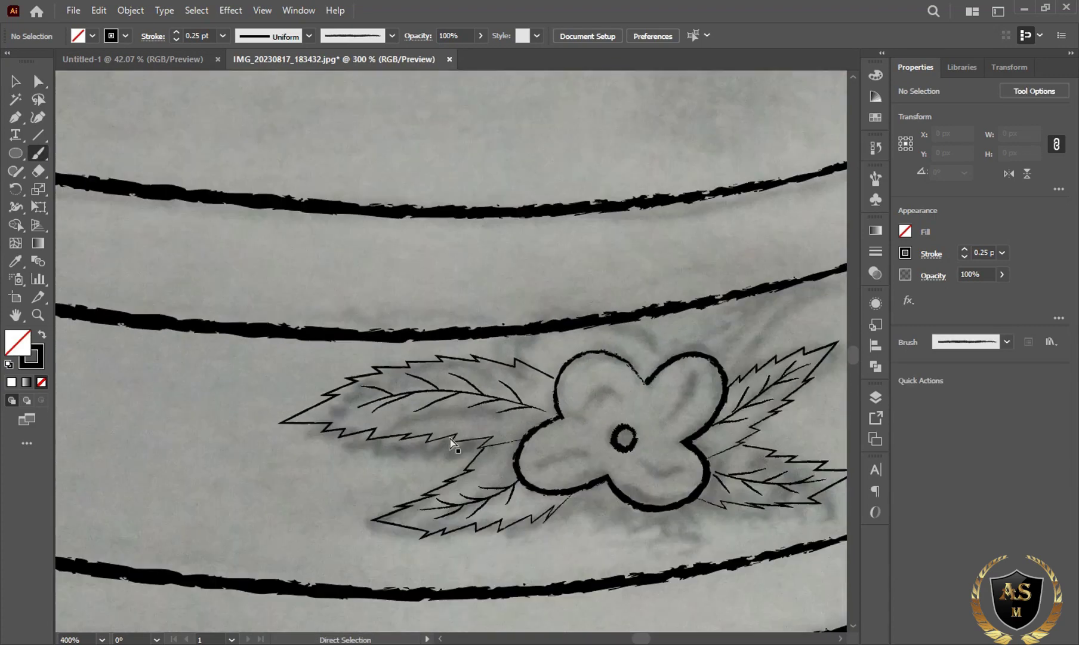
Switch to the Paintbrush and pan over to the two leaves right of the flower
{"action": "key", "text": "b"}
{"action": "left_click_drag", "start_coordinate": [588, 458], "coordinate": [292, 427]}
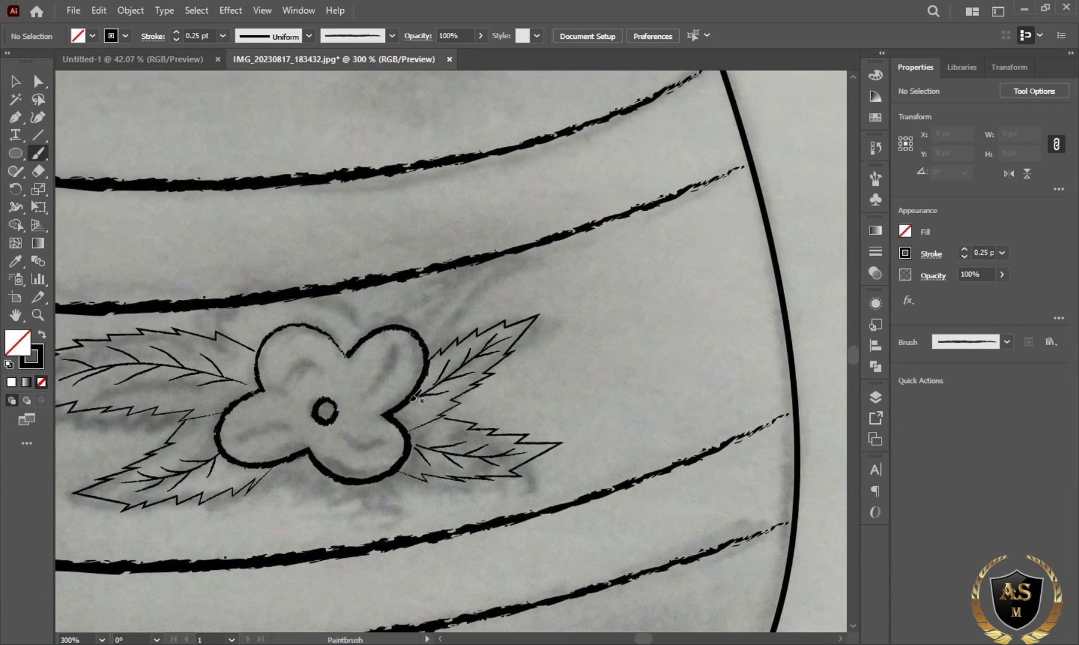
{"action": "scroll", "coordinate": [454, 382], "scroll_direction": "down", "scroll_amount": 1}
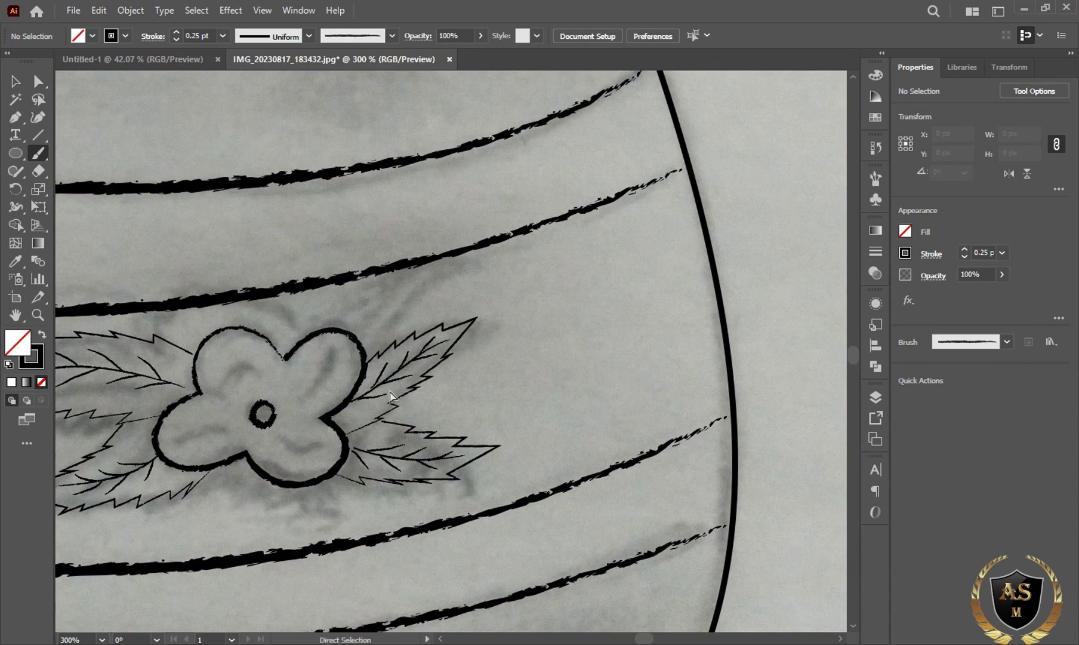
{"action": "scroll", "coordinate": [389, 396], "scroll_direction": "up", "scroll_amount": 2}
{"action": "scroll", "coordinate": [389, 397], "scroll_direction": "up", "scroll_amount": 1}
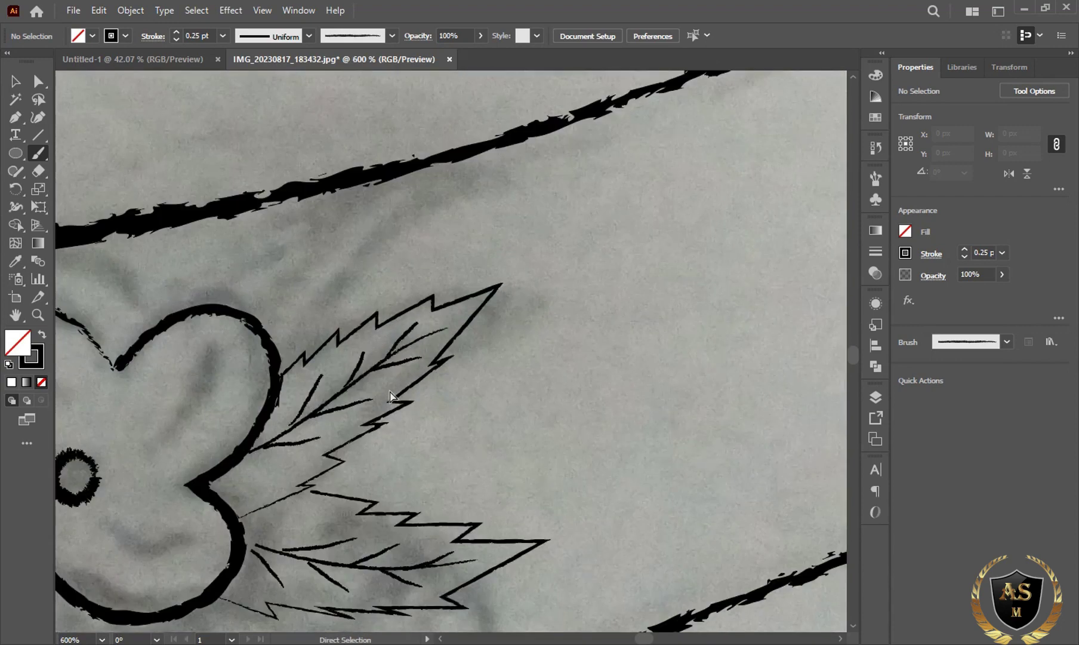
{"action": "scroll", "coordinate": [395, 387], "scroll_direction": "down", "scroll_amount": 1}
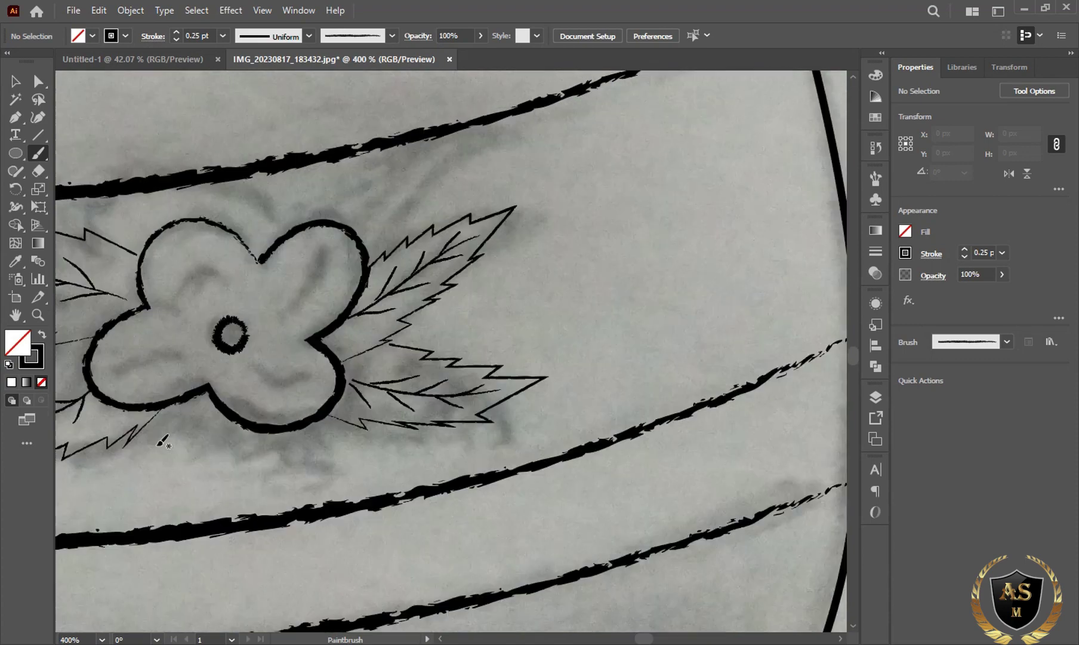
{"action": "key", "text": "ctrl"}
{"action": "scroll", "coordinate": [158, 451], "scroll_direction": "up", "scroll_amount": 2}
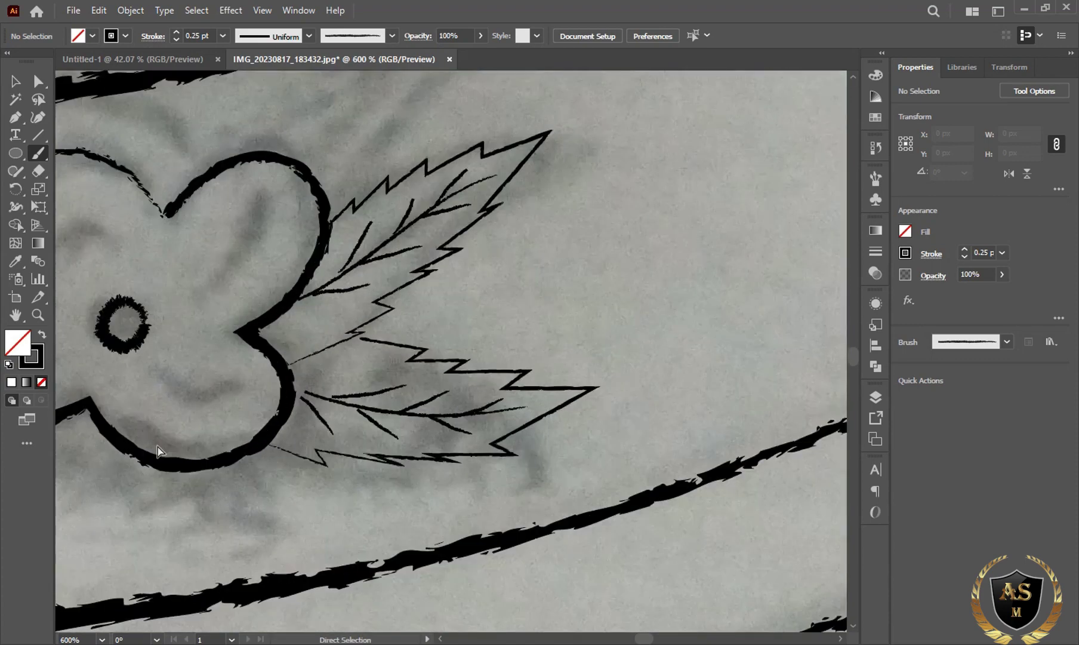
{"action": "scroll", "coordinate": [162, 445], "scroll_direction": "up", "scroll_amount": 1}
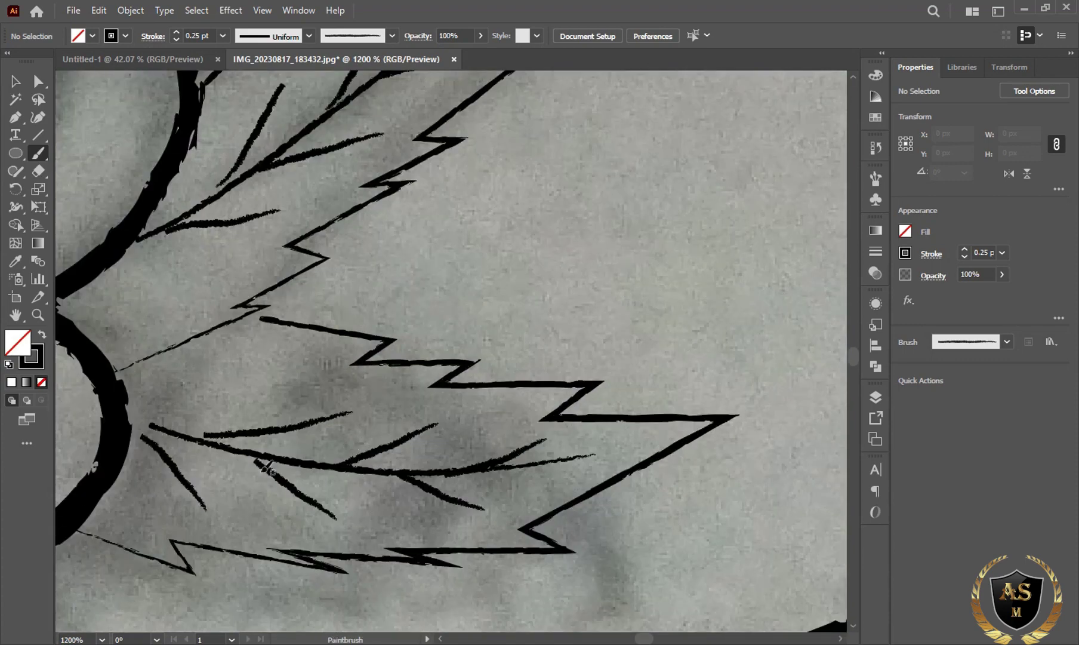
Select the right-hand leaf's six short vein strokes to inspect them, then deselect
{"action": "key", "text": "ctrl"}
{"action": "left_click", "coordinate": [309, 508]}
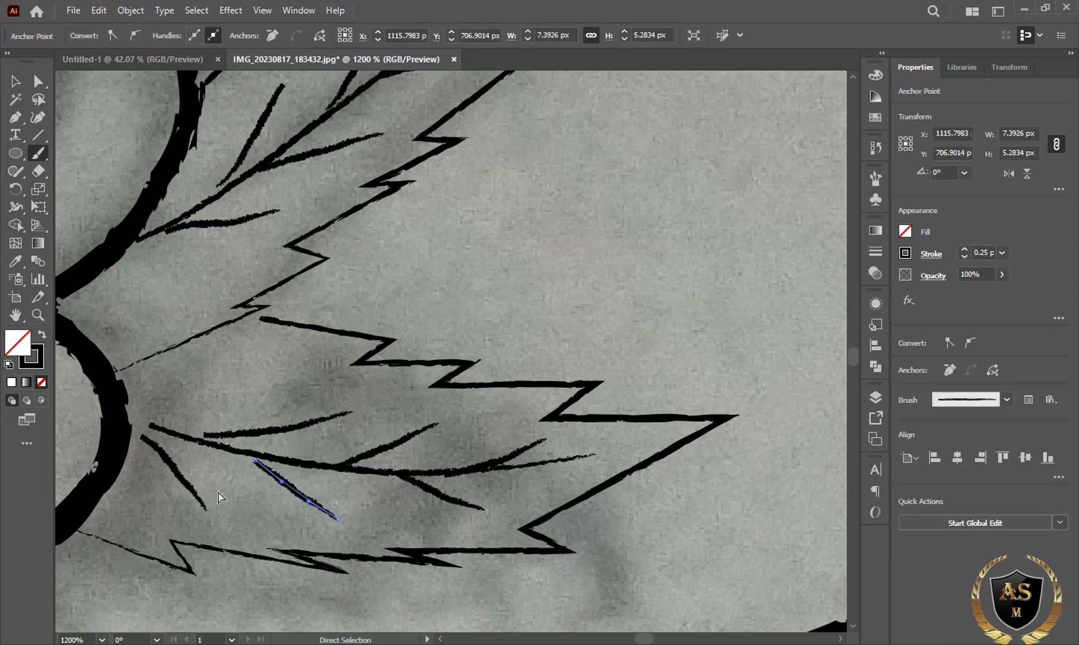
{"action": "left_click", "coordinate": [202, 501], "text": "ctrl+shift"}
{"action": "left_click", "coordinate": [428, 487], "text": "ctrl+shift"}
{"action": "left_click", "coordinate": [478, 469], "text": "ctrl+shift"}
{"action": "left_click", "coordinate": [362, 457], "text": "ctrl+shift"}
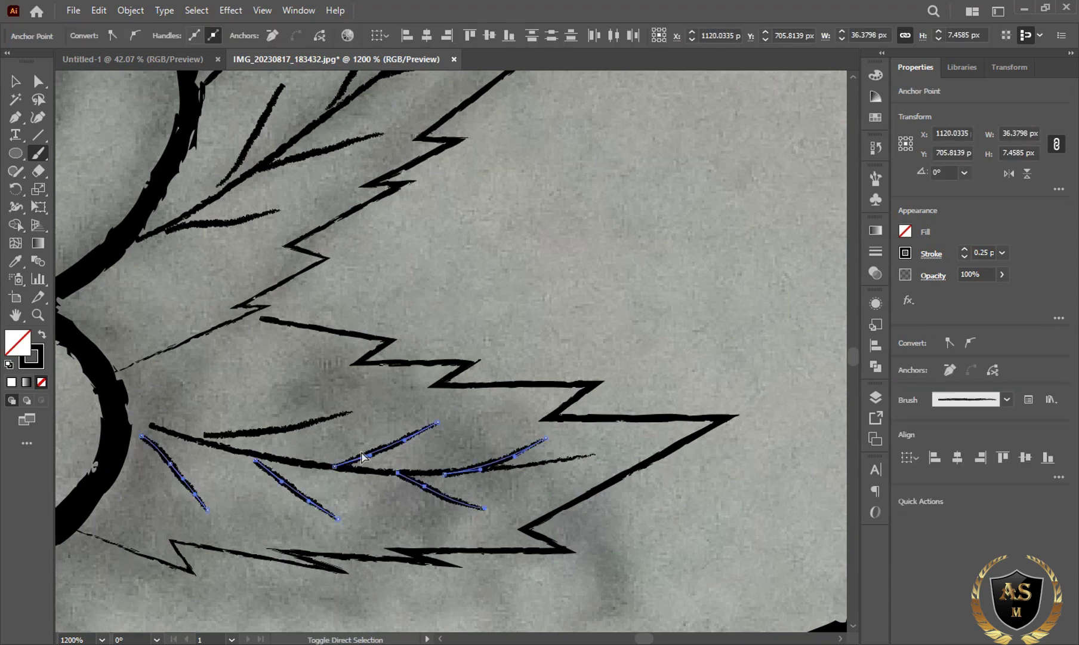
{"action": "left_click", "coordinate": [270, 429], "text": "ctrl+shift"}
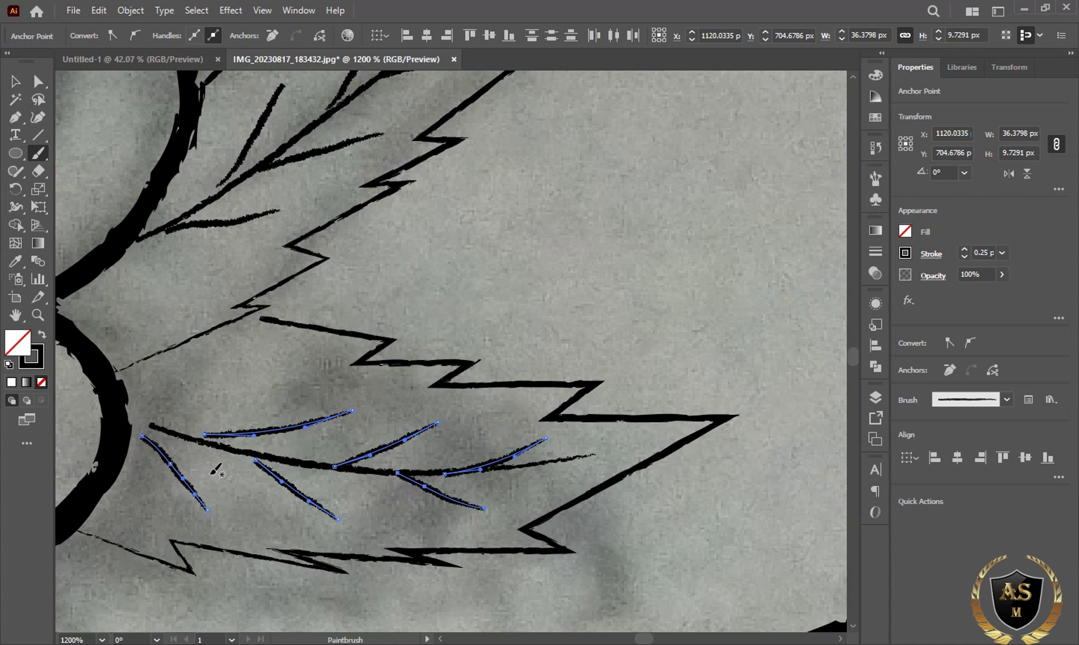
{"action": "left_click", "coordinate": [166, 466]}
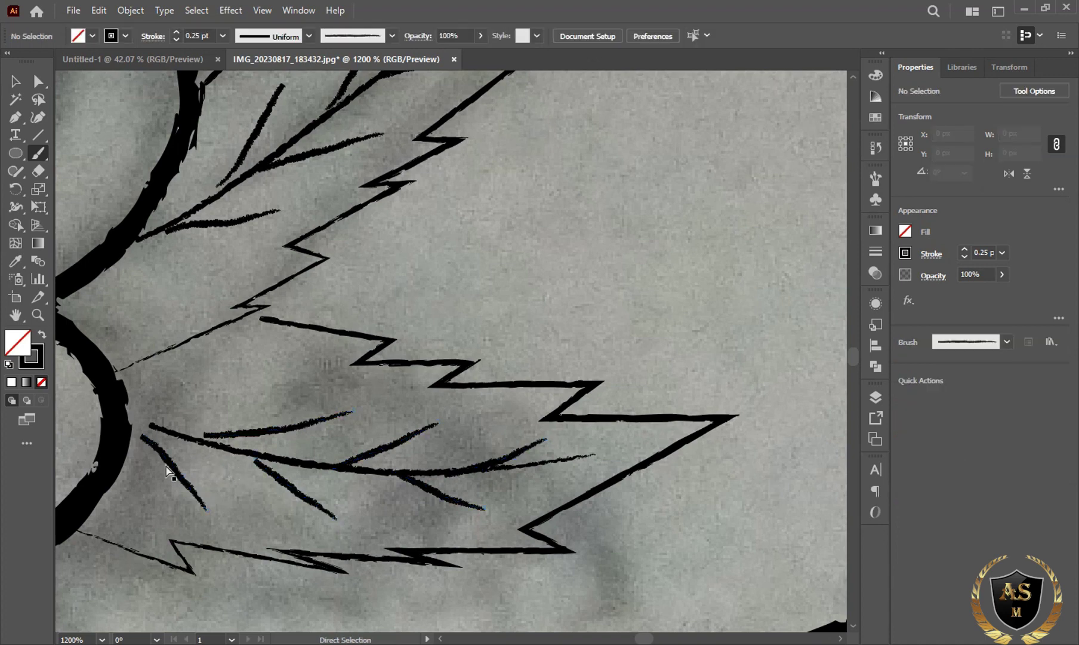
Rework the leaf's long midrib stroke and one short vein stroke
{"action": "left_click", "coordinate": [142, 436]}
{"action": "left_click_drag", "start_coordinate": [138, 425], "coordinate": [583, 452]}
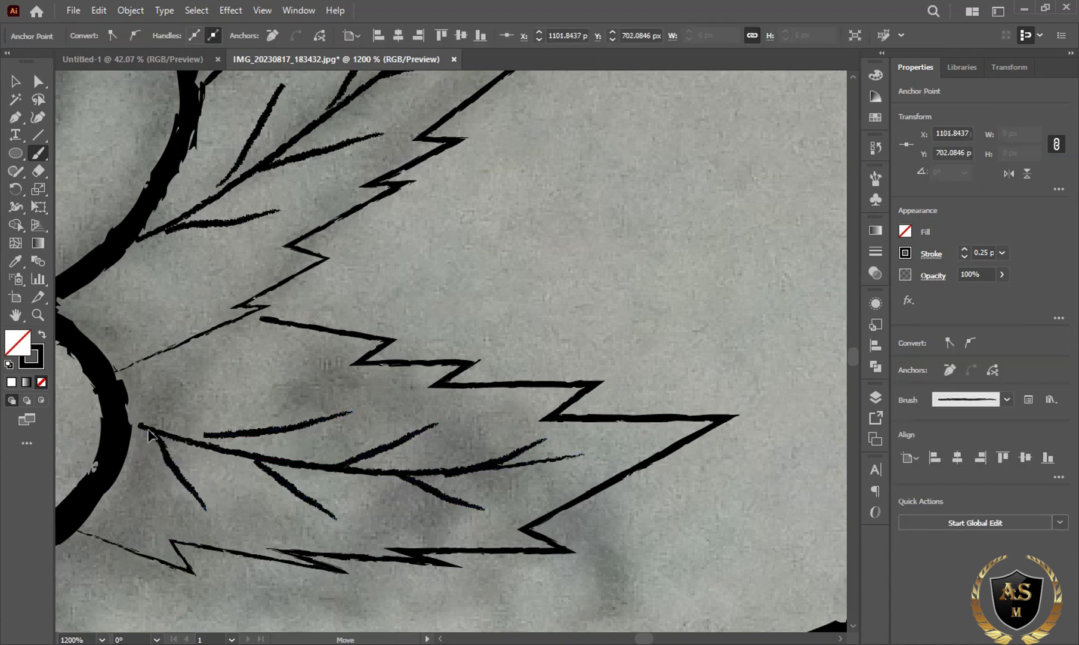
{"action": "left_click", "coordinate": [173, 465], "text": "ctrl"}
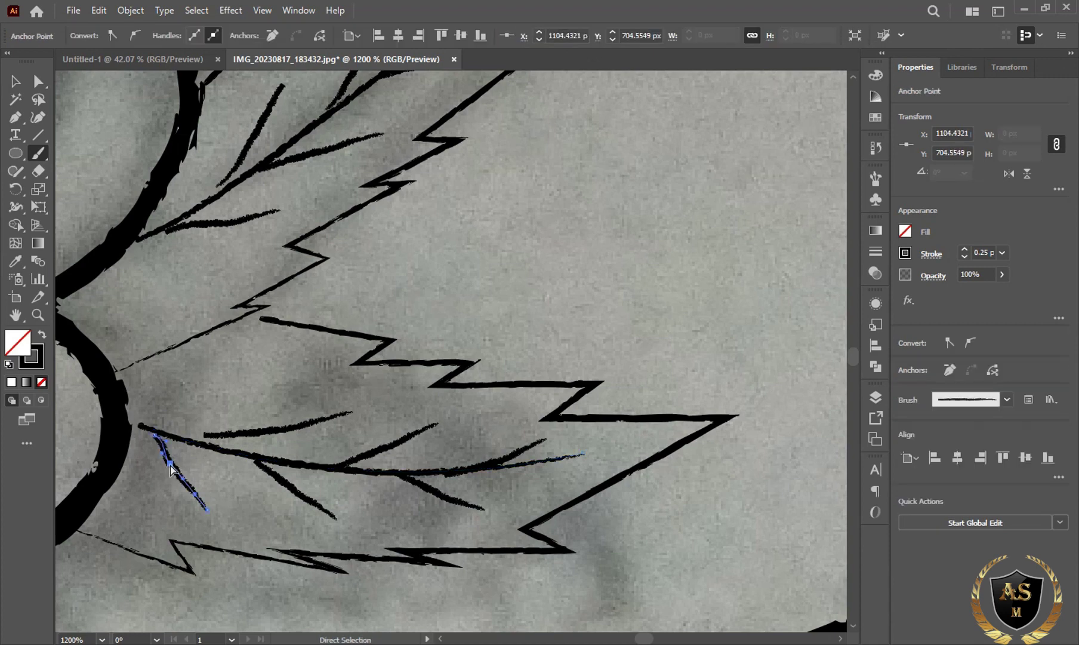
{"action": "left_click_drag", "start_coordinate": [255, 460], "coordinate": [338, 518]}
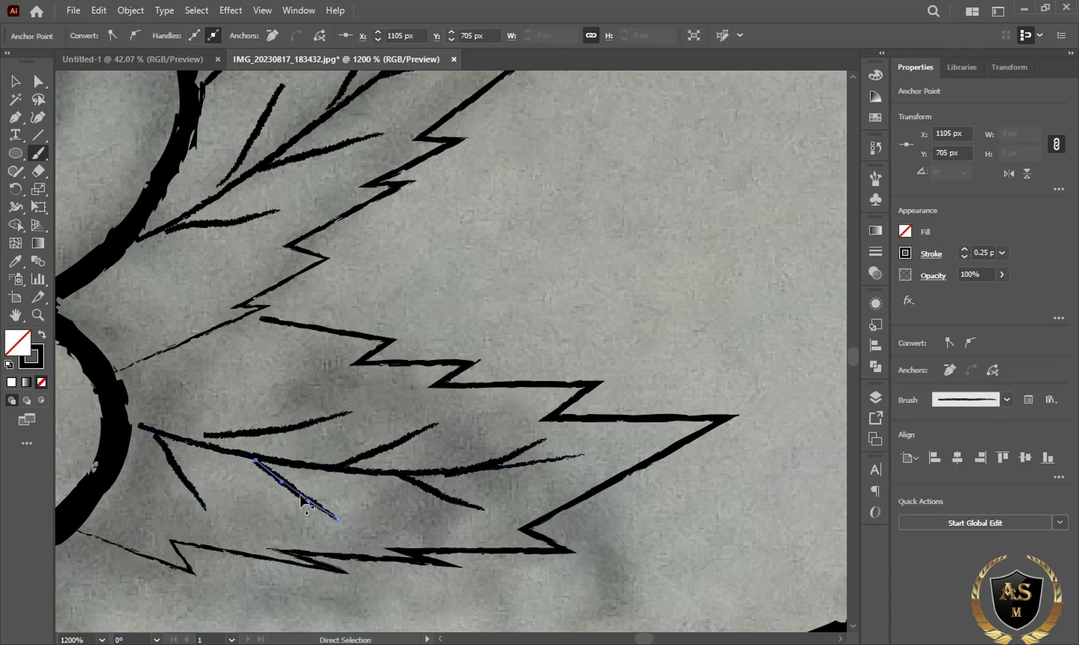
{"action": "left_click", "coordinate": [256, 460]}
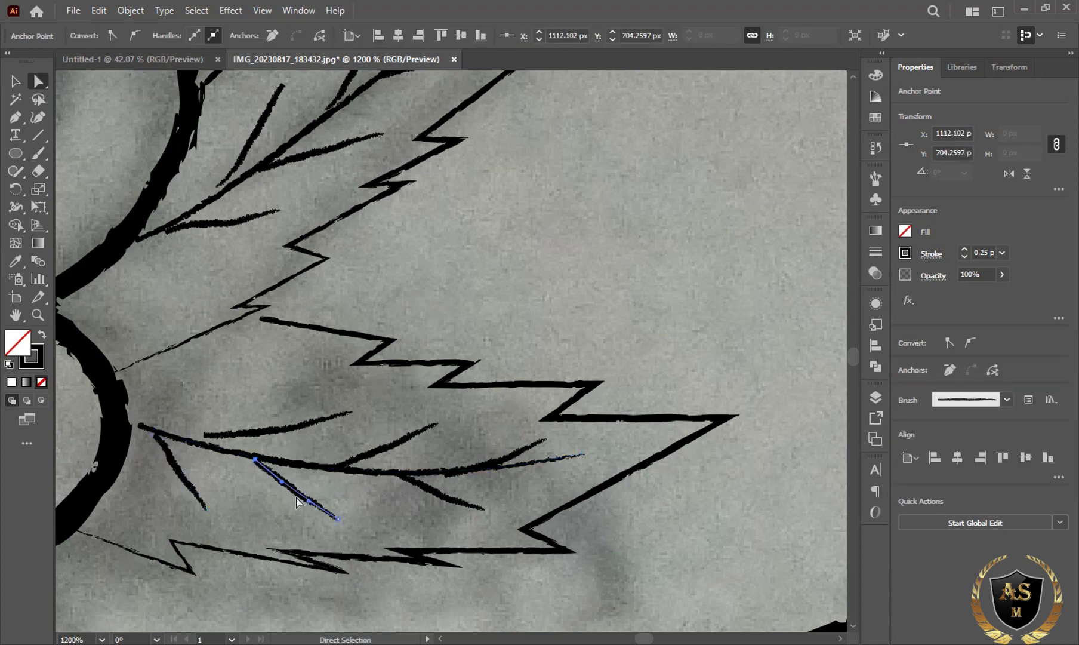
{"action": "left_click", "coordinate": [494, 484]}
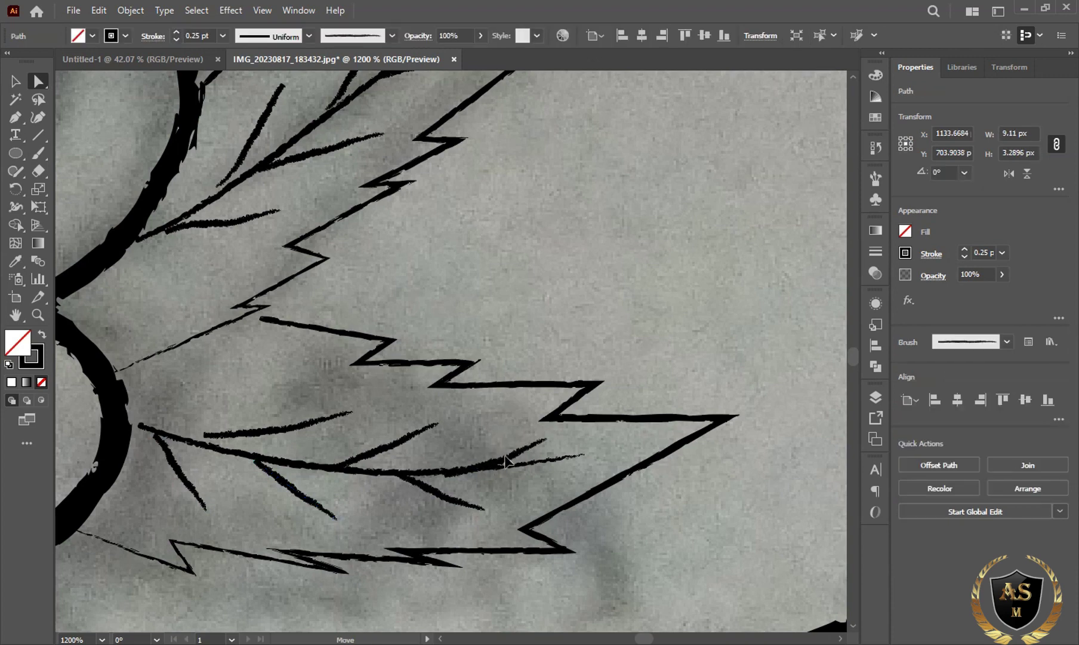
Move the ends of three short veins, including the lower-left one, onto the leaf's midrib
{"action": "left_click", "coordinate": [530, 443]}
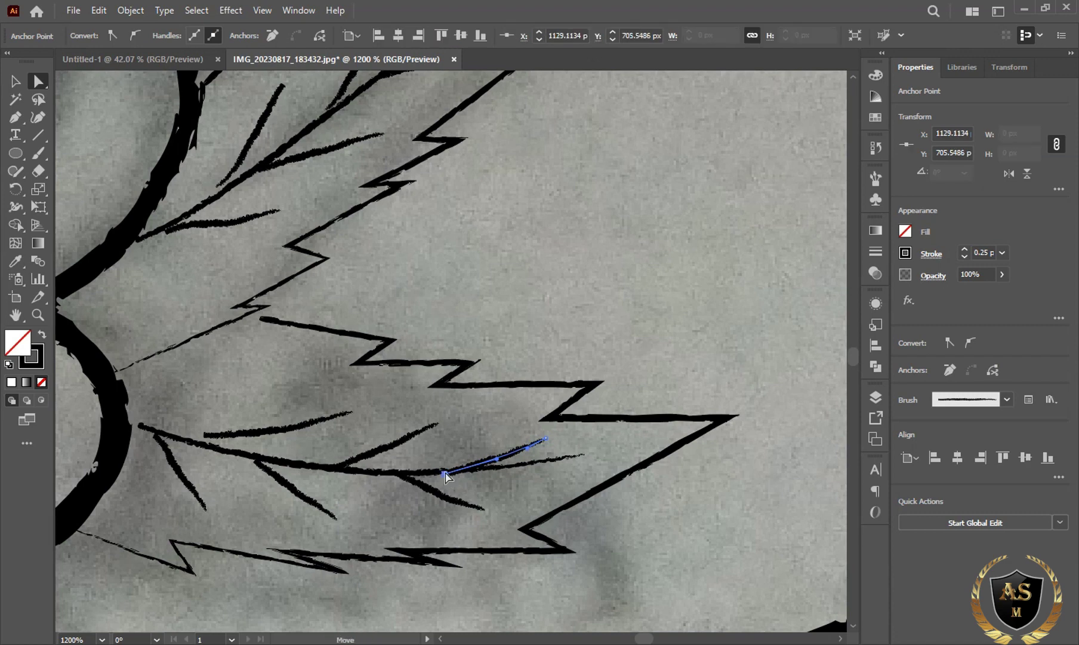
{"action": "left_click_drag", "start_coordinate": [445, 473], "coordinate": [441, 467]}
{"action": "left_click", "coordinate": [204, 434]}
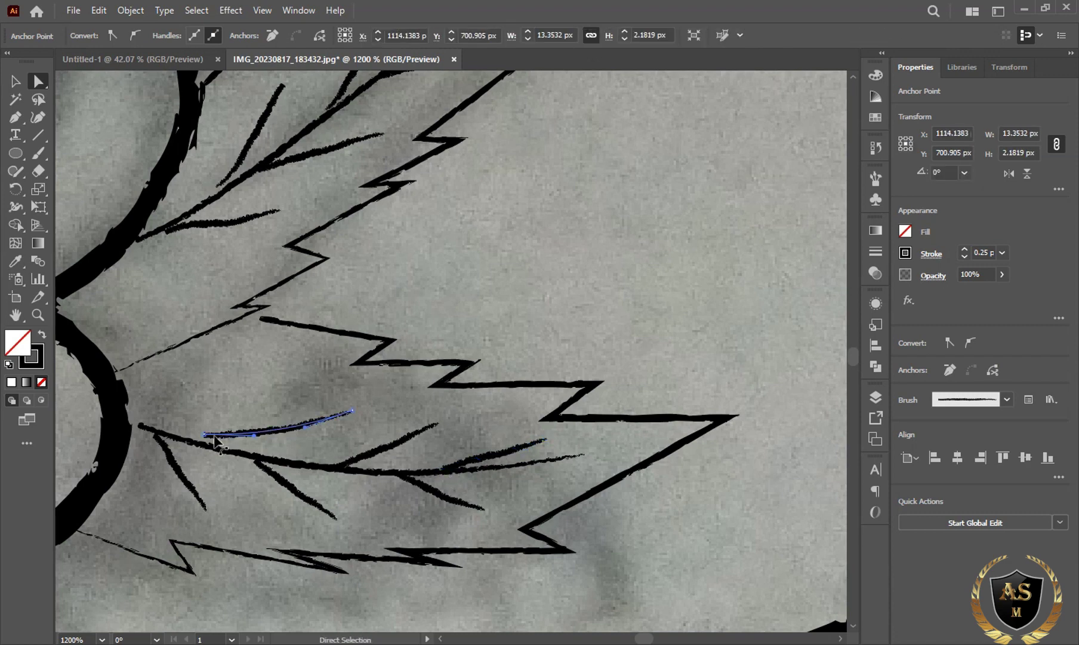
{"action": "left_click_drag", "start_coordinate": [205, 435], "coordinate": [209, 446]}
{"action": "left_click", "coordinate": [248, 407]}
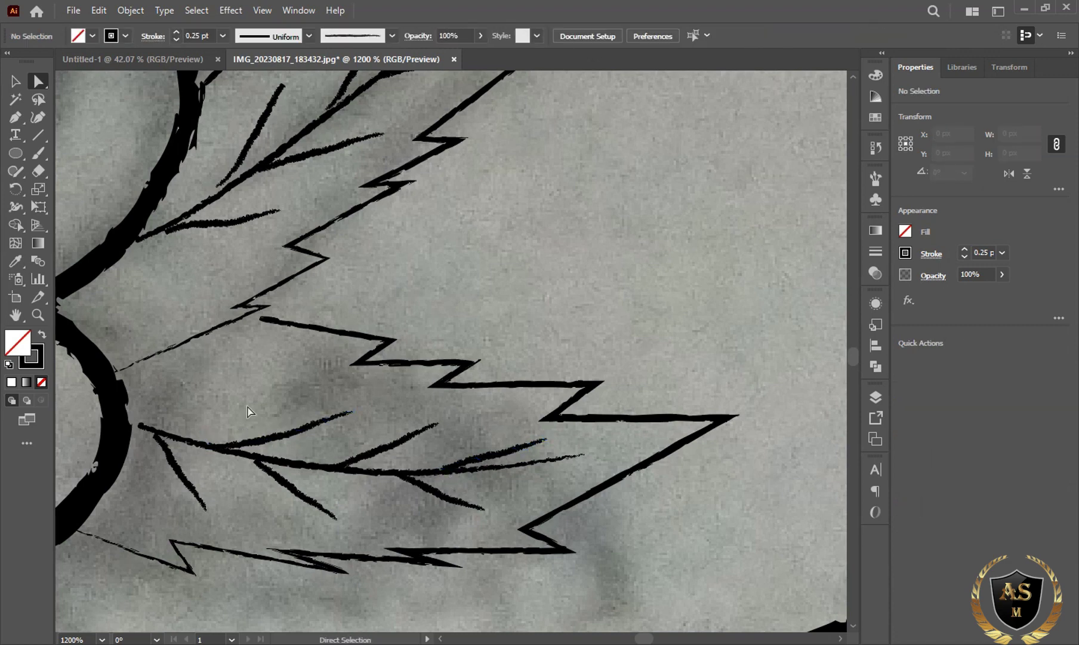
{"action": "left_click", "coordinate": [163, 449]}
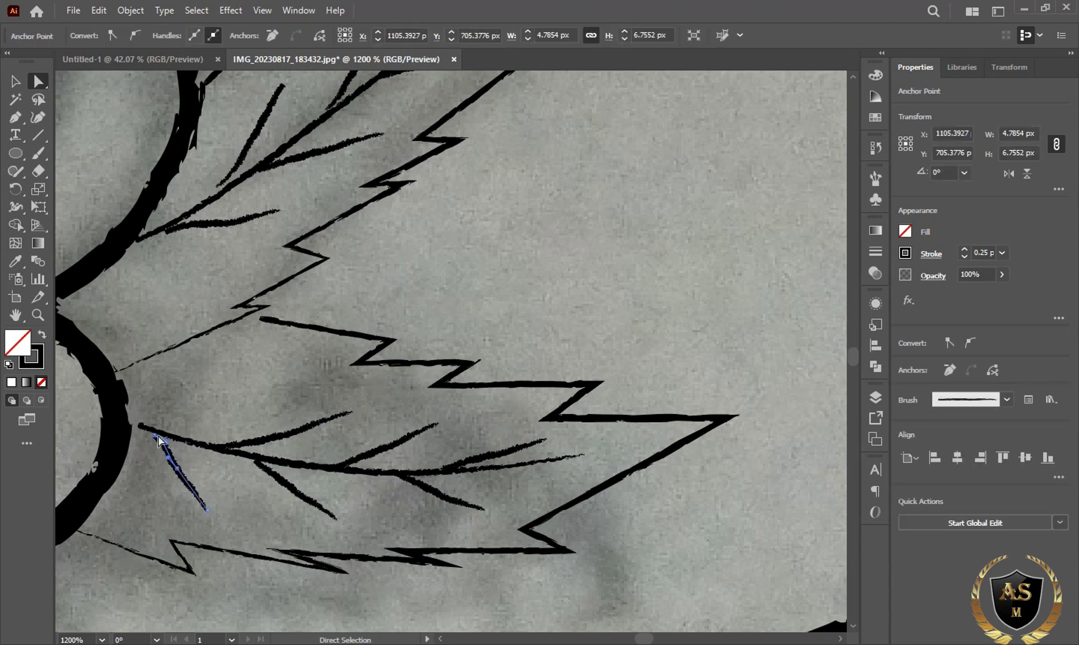
{"action": "left_click", "coordinate": [157, 437]}
{"action": "left_click_drag", "start_coordinate": [156, 436], "coordinate": [146, 436]}
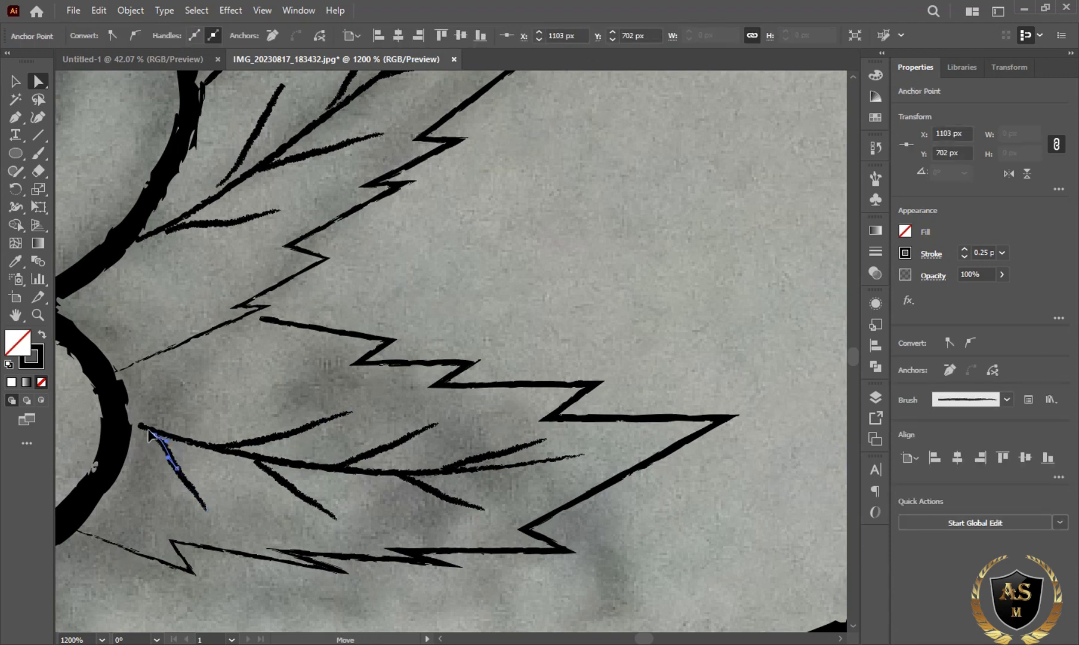
{"action": "left_click", "coordinate": [149, 436]}
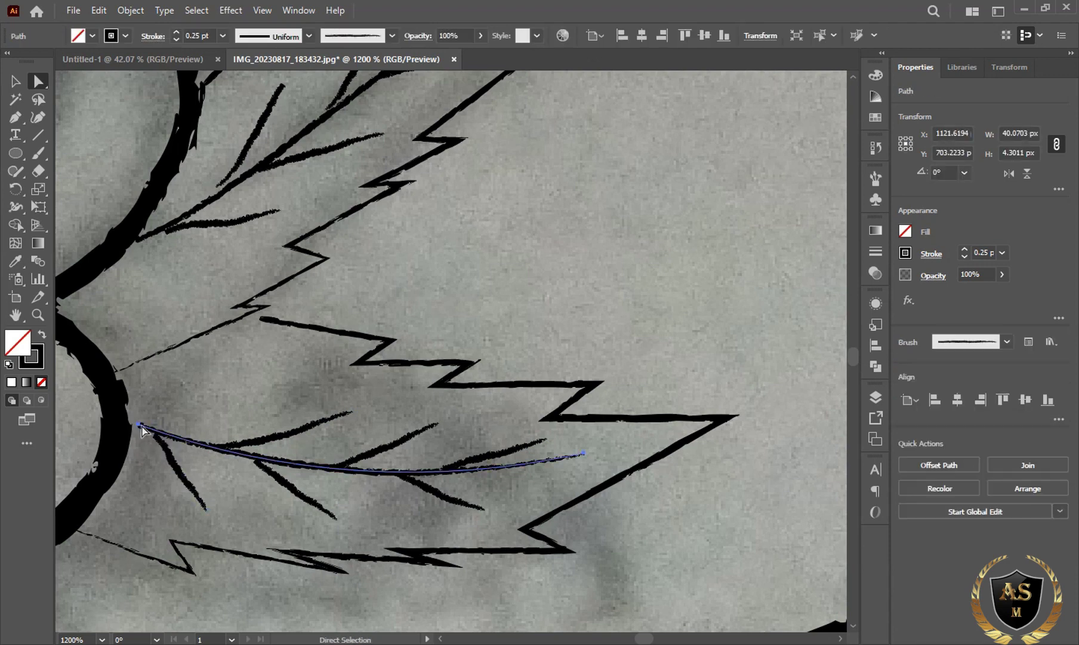
{"action": "left_click", "coordinate": [283, 426]}
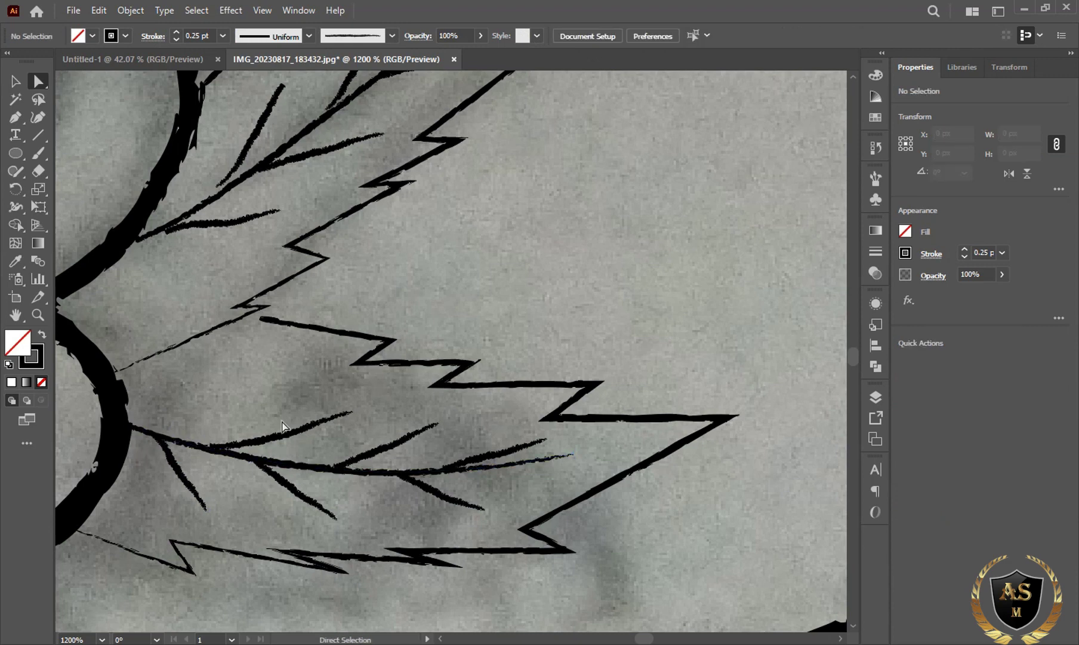
Shift-select all seven of the right-hand leaf's vein paths together
{"action": "left_click", "coordinate": [488, 459]}
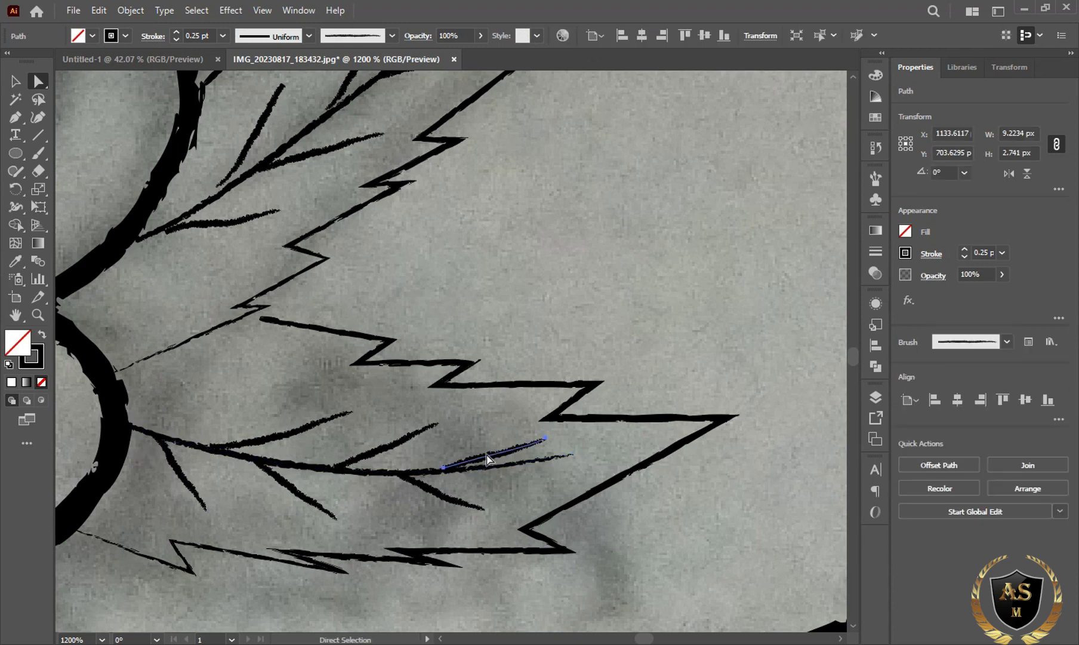
{"action": "left_click", "coordinate": [430, 491], "text": "shift"}
{"action": "left_click", "coordinate": [375, 473], "text": "shift"}
{"action": "left_click", "coordinate": [367, 457], "text": "shift"}
{"action": "left_click", "coordinate": [292, 439], "text": "shift"}
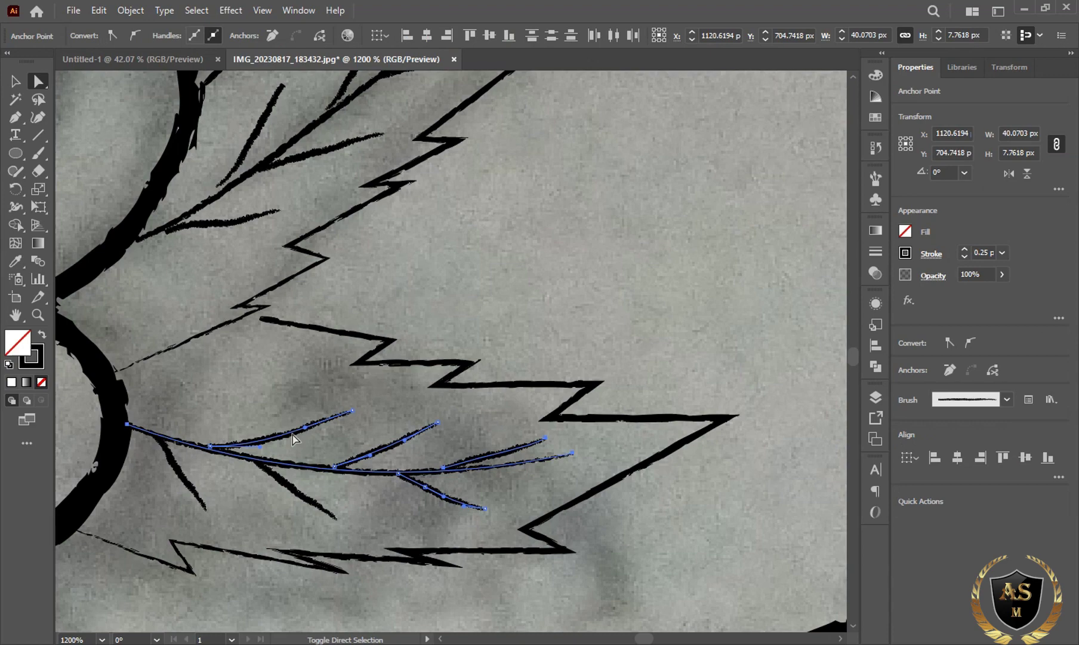
{"action": "left_click", "coordinate": [281, 477], "text": "shift"}
{"action": "left_click", "coordinate": [183, 476], "text": "shift"}
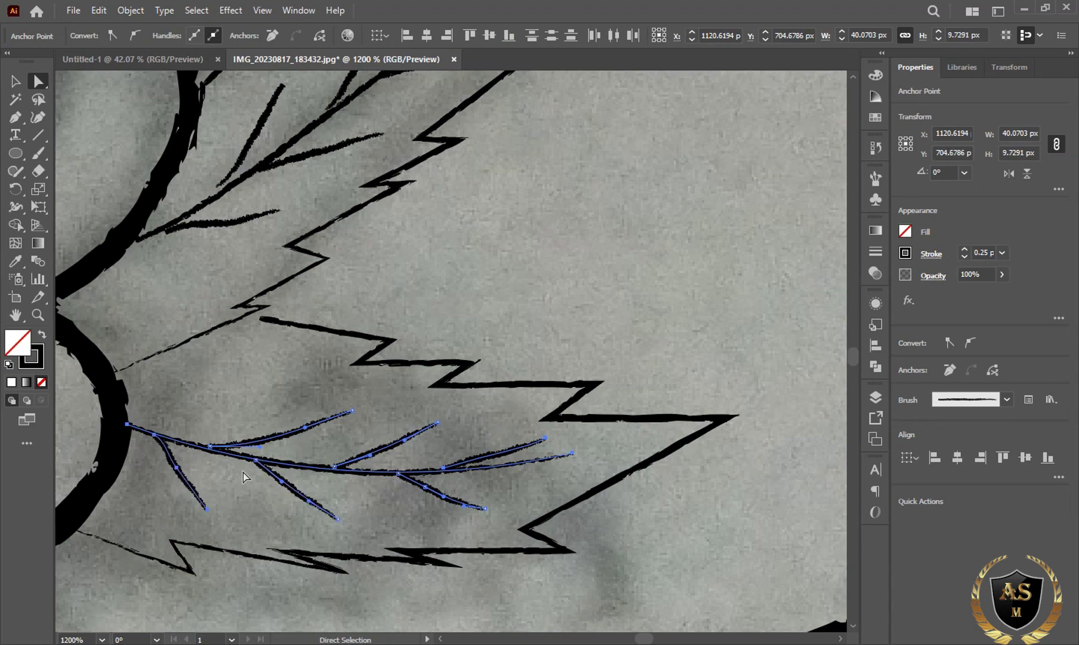
Group the lower leaf's veins, then group the upper leaf's six vein and stem strokes
{"action": "key", "text": "ctrl+g"}
{"action": "scroll", "coordinate": [243, 472], "scroll_direction": "up", "scroll_amount": 3}
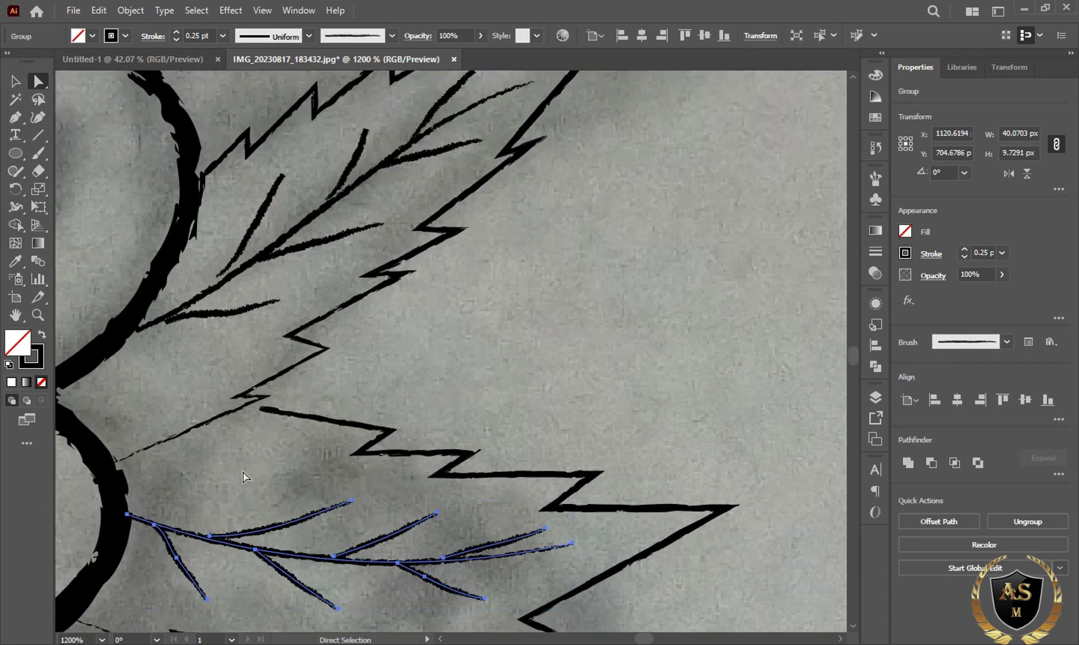
{"action": "scroll", "coordinate": [243, 472], "scroll_direction": "up", "scroll_amount": 7}
{"action": "left_click", "coordinate": [228, 520], "text": "shift"}
{"action": "left_click", "coordinate": [237, 496], "text": "shift"}
{"action": "left_click", "coordinate": [304, 451], "text": "shift"}
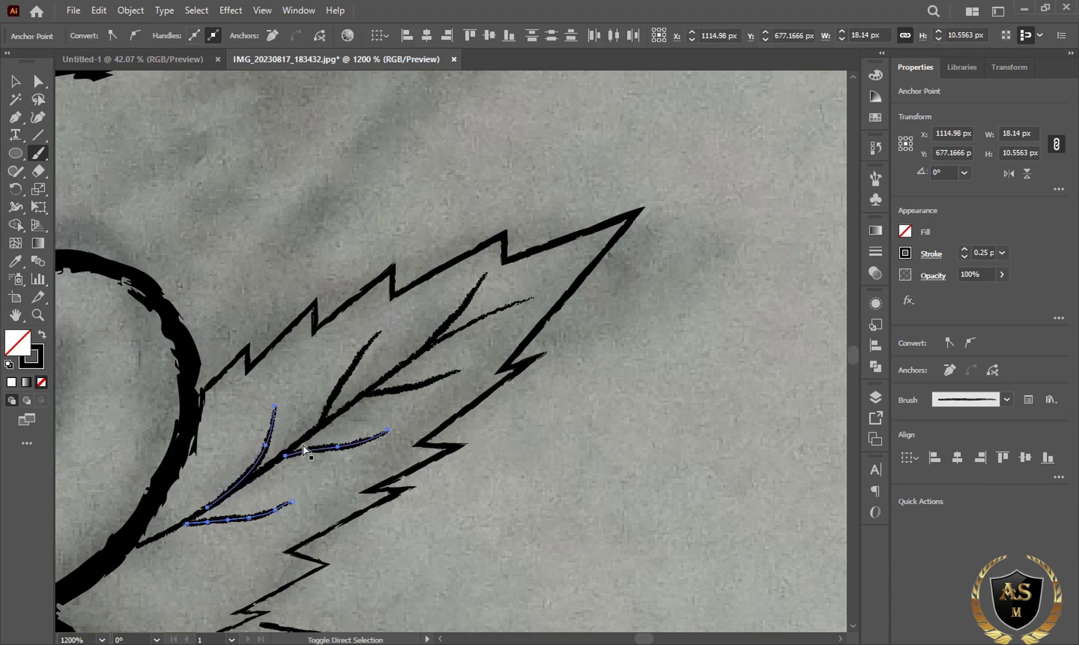
{"action": "left_click", "coordinate": [337, 412], "text": "shift"}
{"action": "left_click", "coordinate": [416, 386], "text": "shift"}
{"action": "left_click", "coordinate": [453, 323], "text": "shift"}
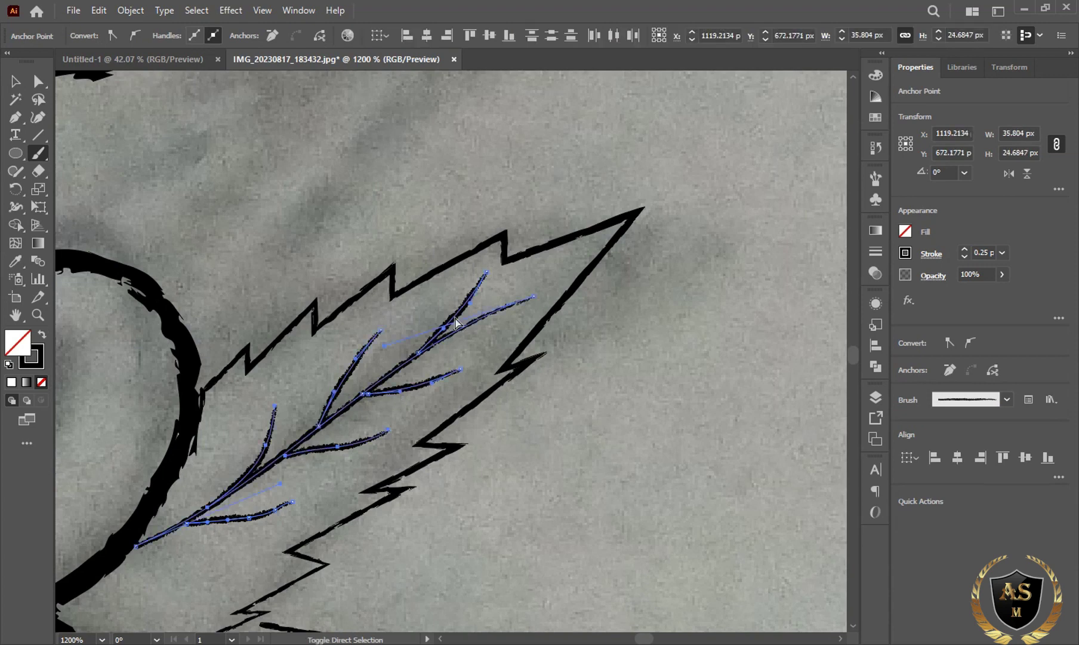
{"action": "key", "text": "ctrl+g"}
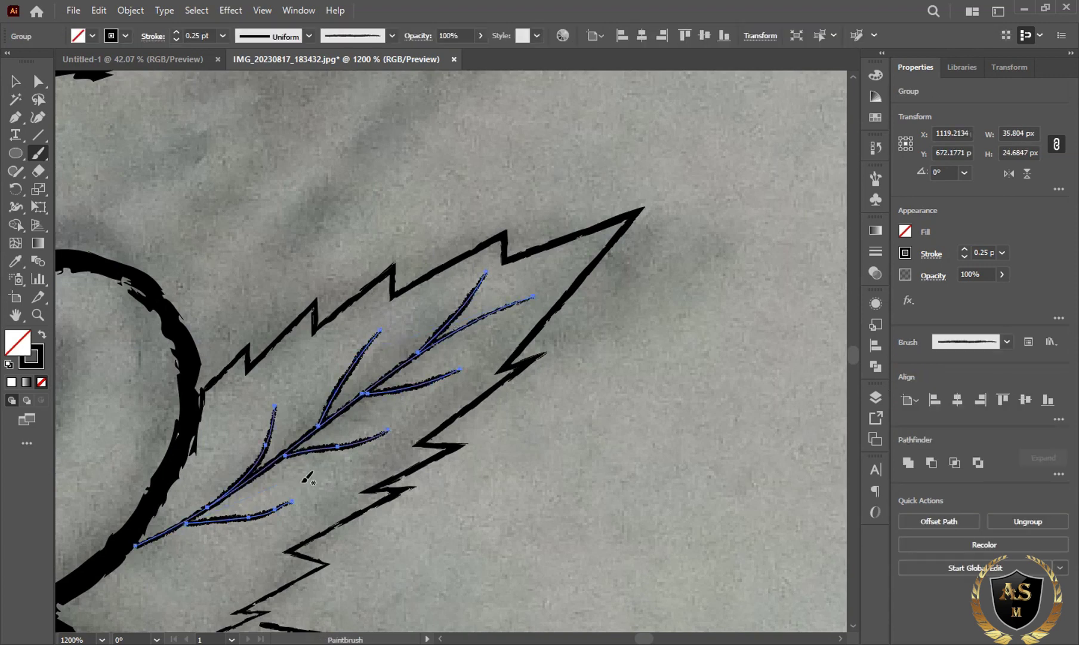
Group the lower leaf's outline with its vein strokes and zoom out to the whole motif
{"action": "left_click", "coordinate": [389, 490], "text": "ctrl+shift"}
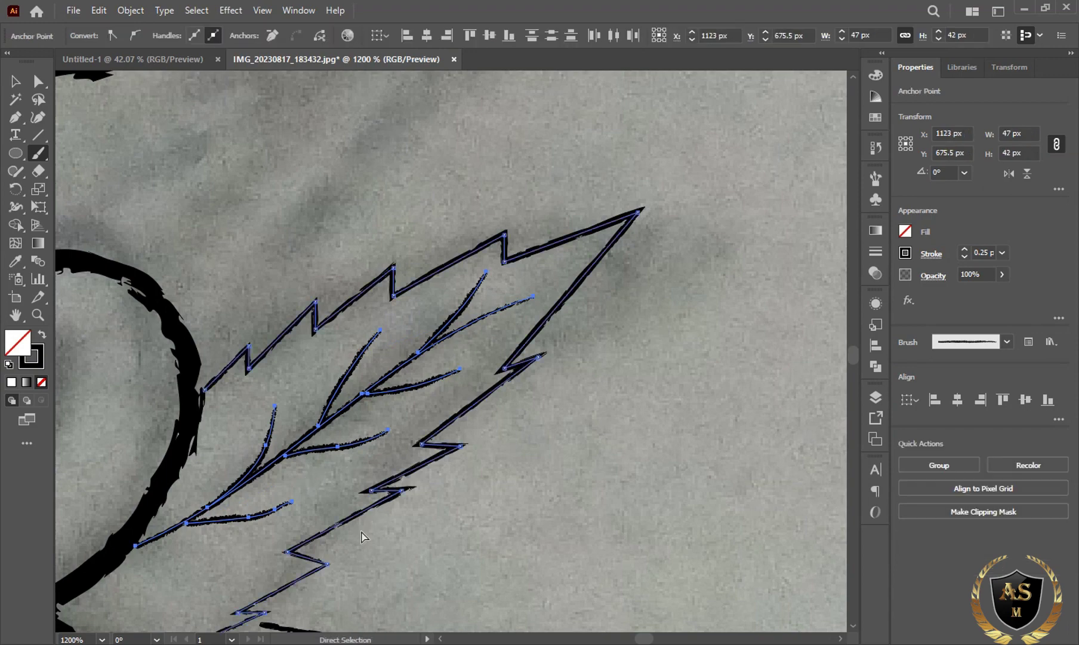
{"action": "scroll", "coordinate": [362, 537], "scroll_direction": "down", "scroll_amount": 3}
{"action": "scroll", "coordinate": [361, 536], "scroll_direction": "down", "scroll_amount": 5}
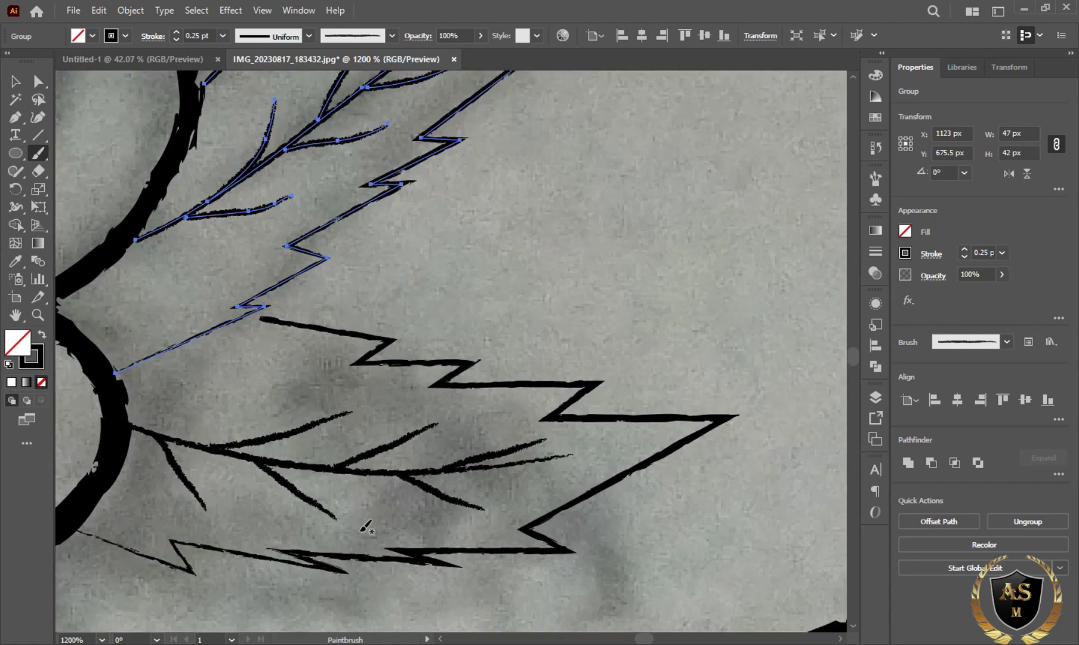
{"action": "scroll", "coordinate": [361, 536], "scroll_direction": "down", "scroll_amount": 2}
{"action": "left_click", "coordinate": [357, 471], "text": "ctrl"}
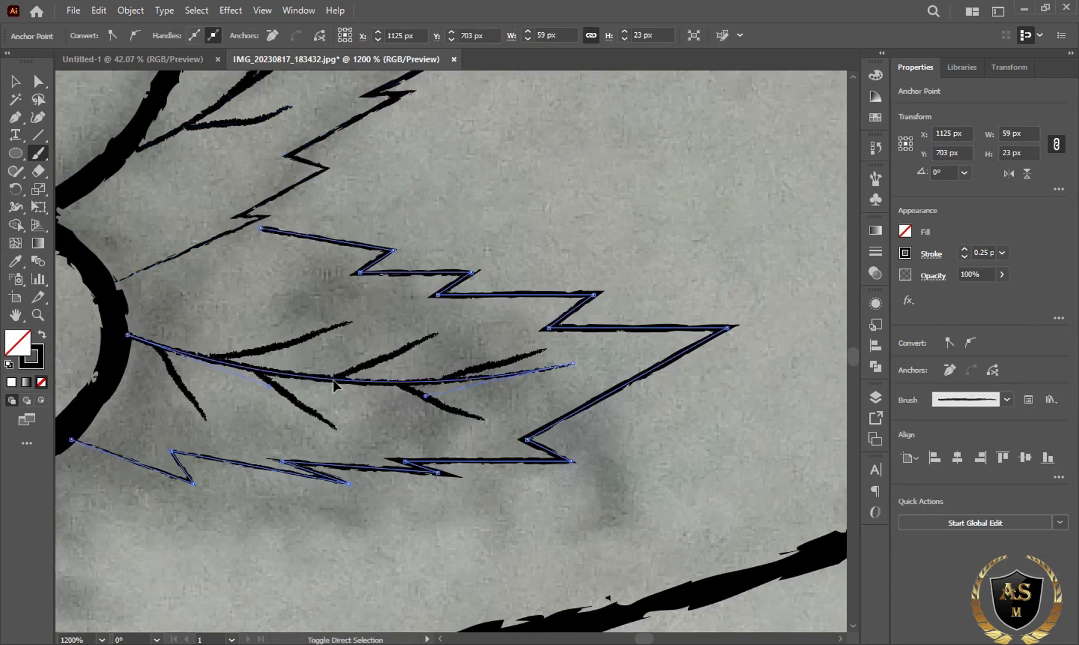
{"action": "left_click", "coordinate": [311, 412], "text": "ctrl"}
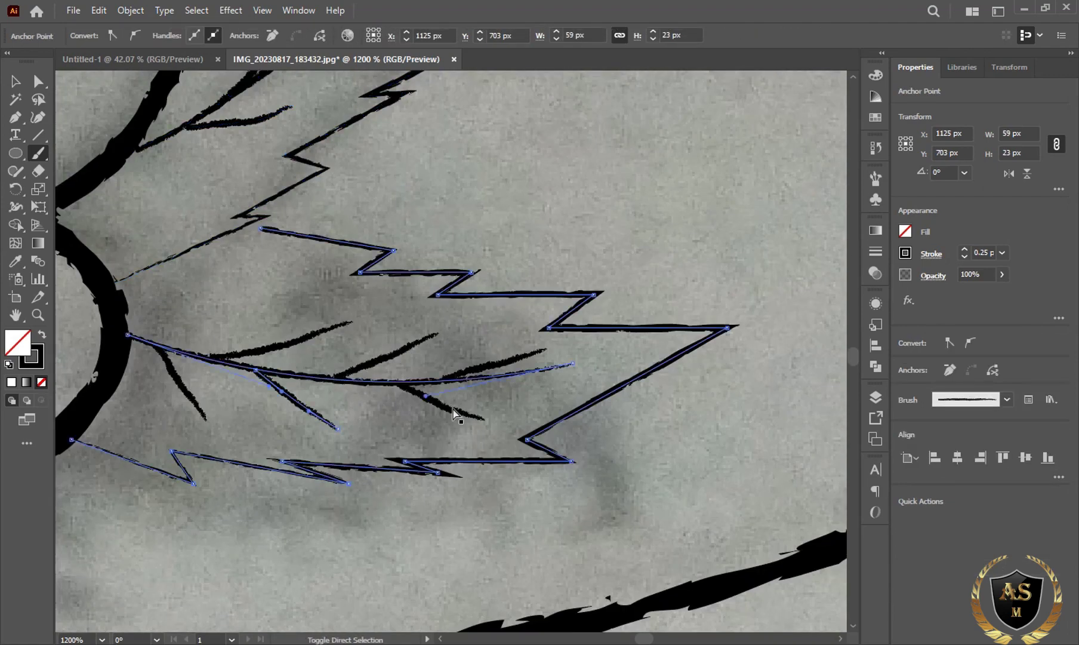
{"action": "left_click", "coordinate": [362, 390], "text": "ctrl"}
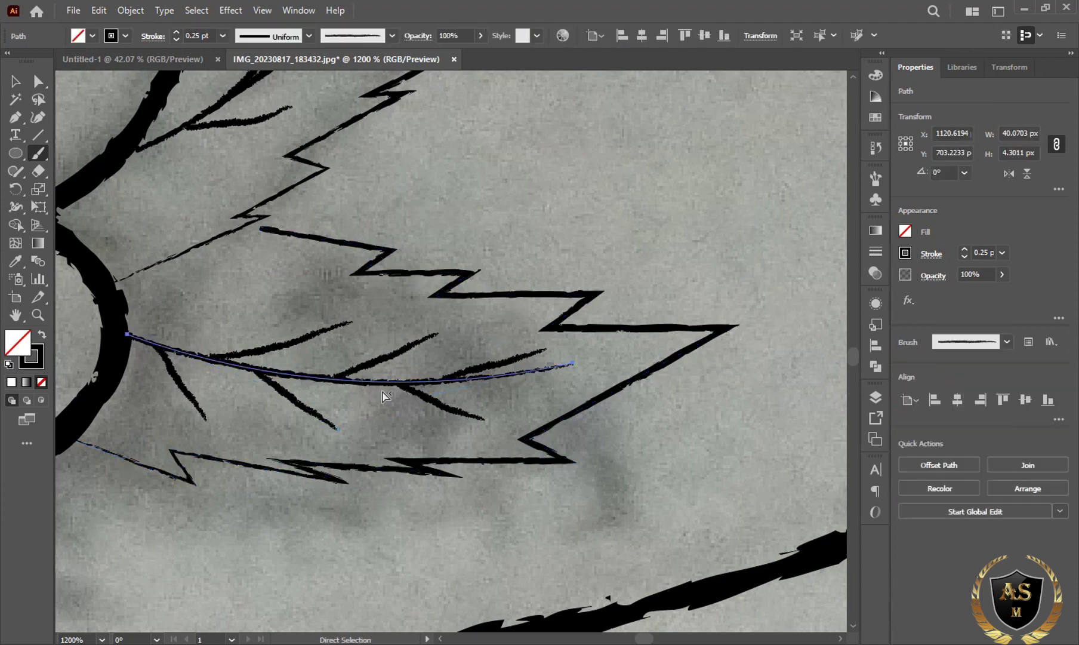
{"action": "left_click", "coordinate": [412, 390], "text": "ctrl"}
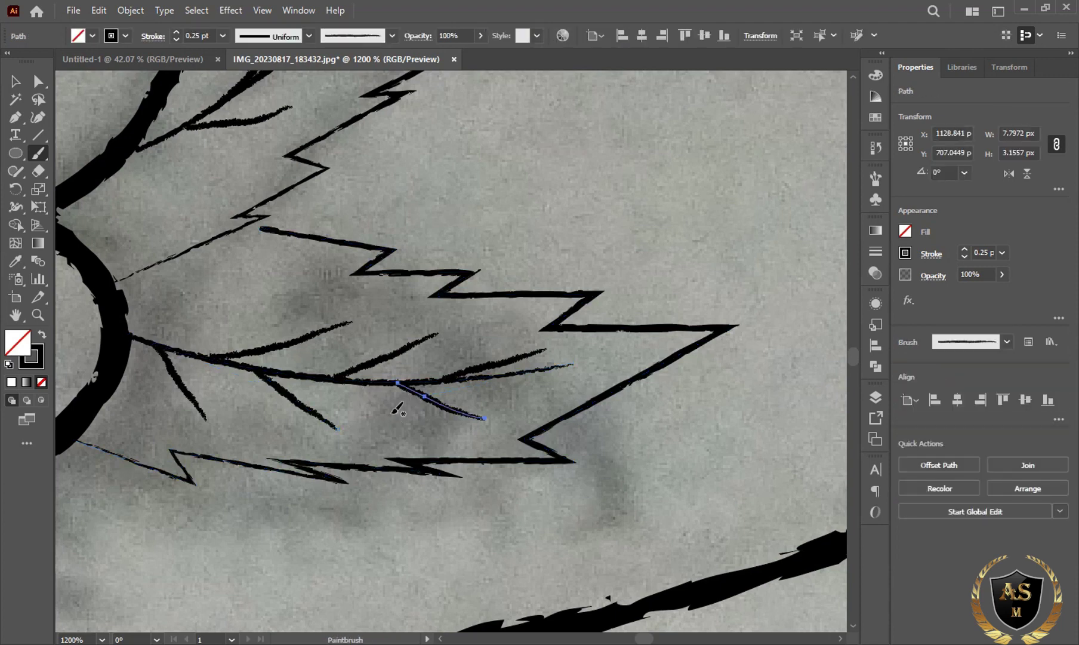
{"action": "key", "text": "ctrl+a"}
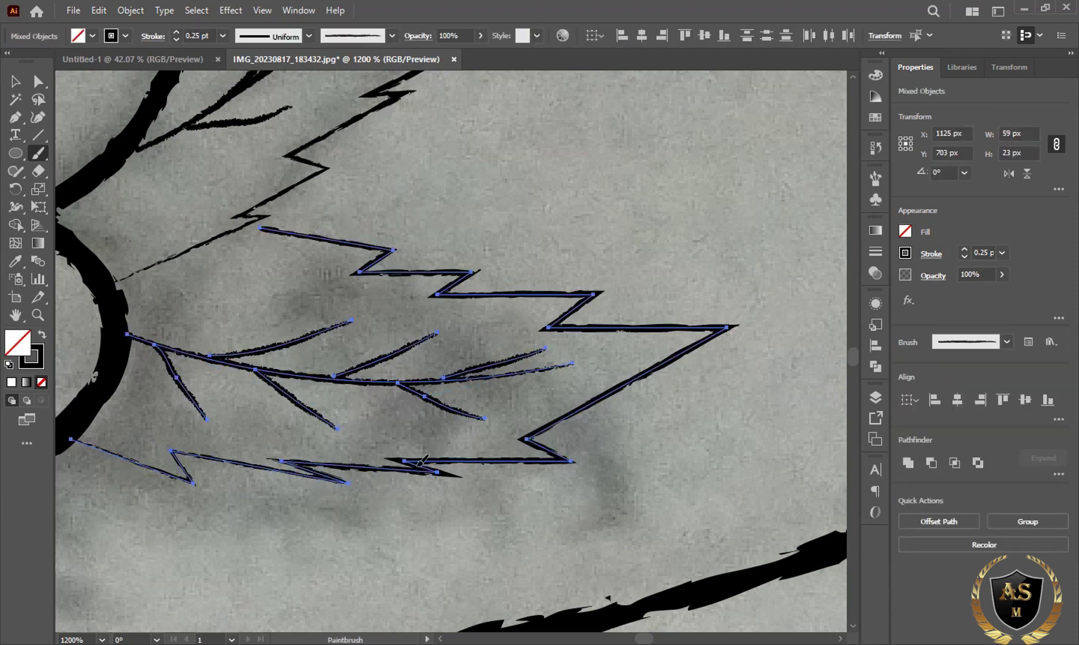
{"action": "key", "text": "ctrl+g"}
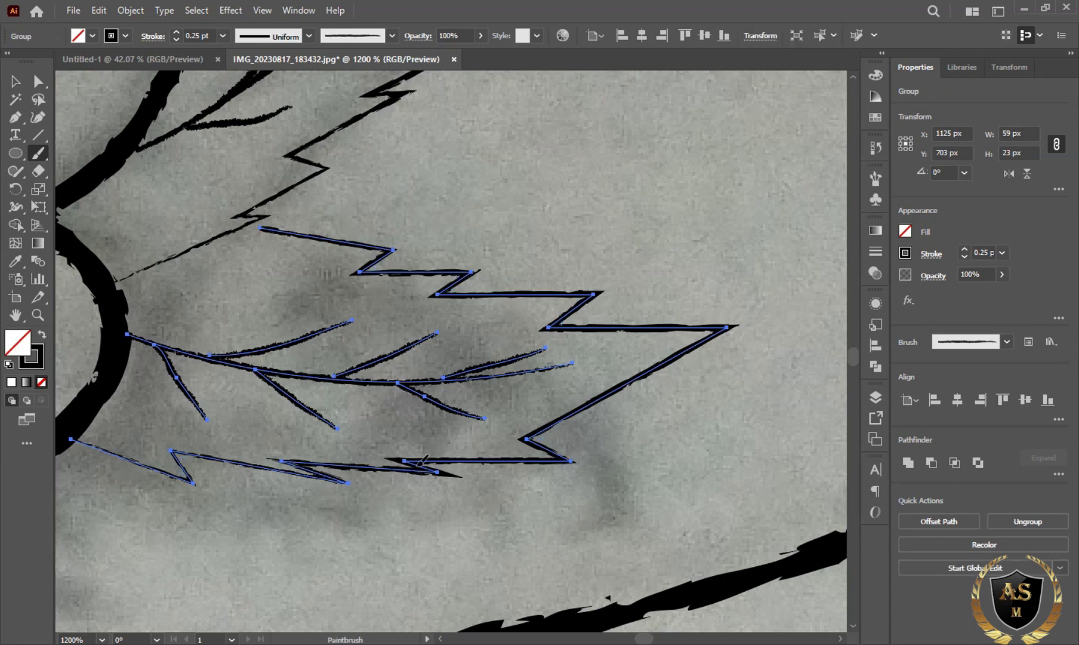
{"action": "left_click", "coordinate": [256, 225], "text": "ctrl"}
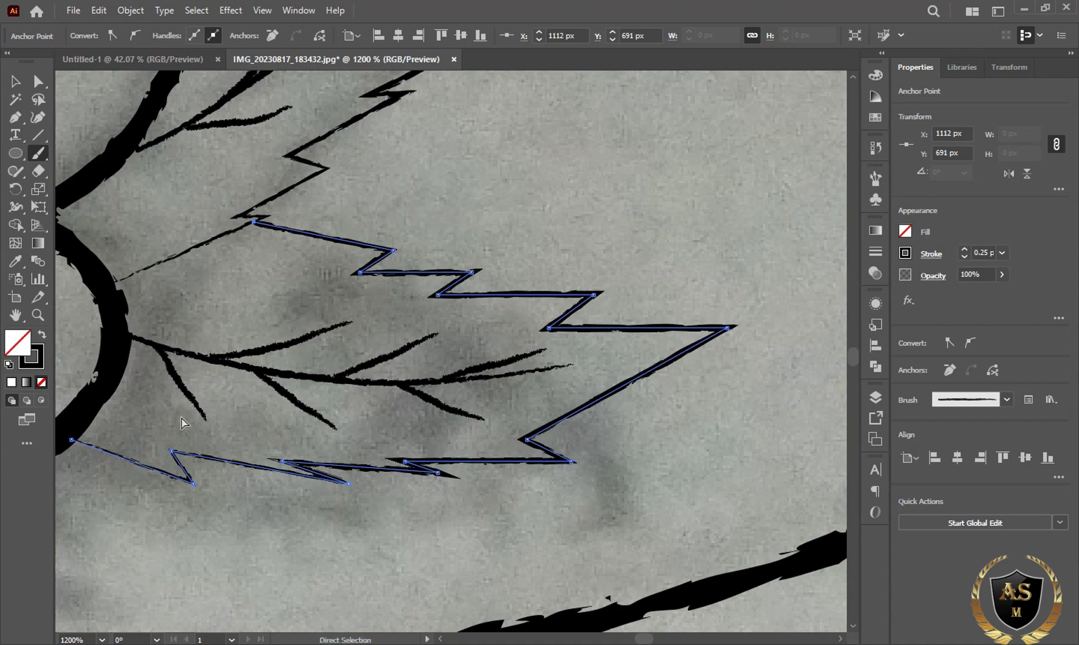
{"action": "key", "text": "ctrl+minus"}
{"action": "key", "text": "ctrl+minus"}
{"action": "key", "text": "ctrl+minus"}
Select the jug's rim, left curl, mouth strokes and outer outline together
{"action": "left_click", "coordinate": [290, 465], "text": "ctrl"}
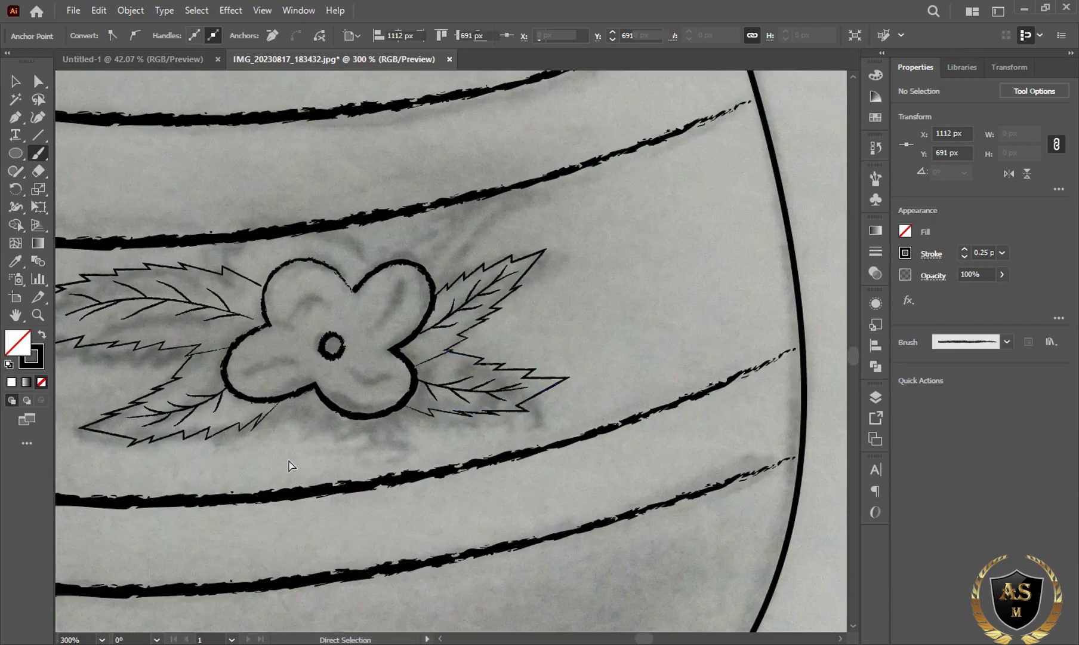
{"action": "scroll", "coordinate": [296, 537], "scroll_direction": "up", "scroll_amount": 2}
{"action": "scroll", "coordinate": [301, 584], "scroll_direction": "up", "scroll_amount": 4}
{"action": "key", "text": "ctrl+minus"}
{"action": "key", "text": "ctrl+minus"}
{"action": "key", "text": "ctrl+minus"}
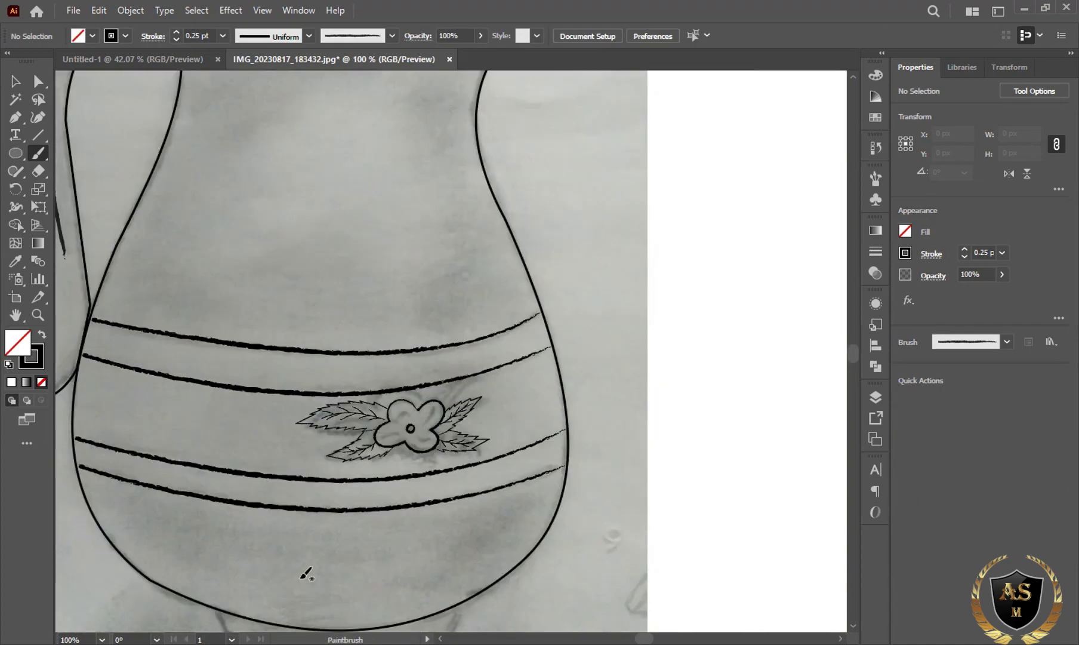
{"action": "scroll", "coordinate": [330, 547], "scroll_direction": "up", "scroll_amount": 2}
{"action": "scroll", "coordinate": [330, 546], "scroll_direction": "up", "scroll_amount": 3}
{"action": "scroll", "coordinate": [331, 547], "scroll_direction": "up", "scroll_amount": 1}
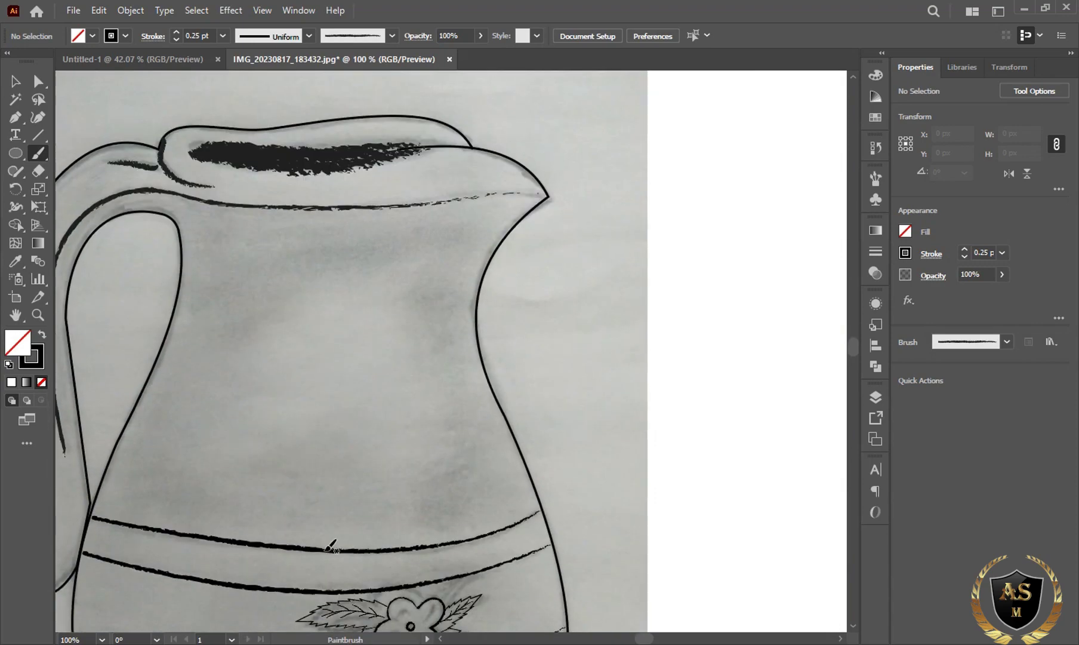
{"action": "left_click", "coordinate": [253, 205], "text": "ctrl"}
{"action": "left_click", "coordinate": [214, 184], "text": "ctrl+shift"}
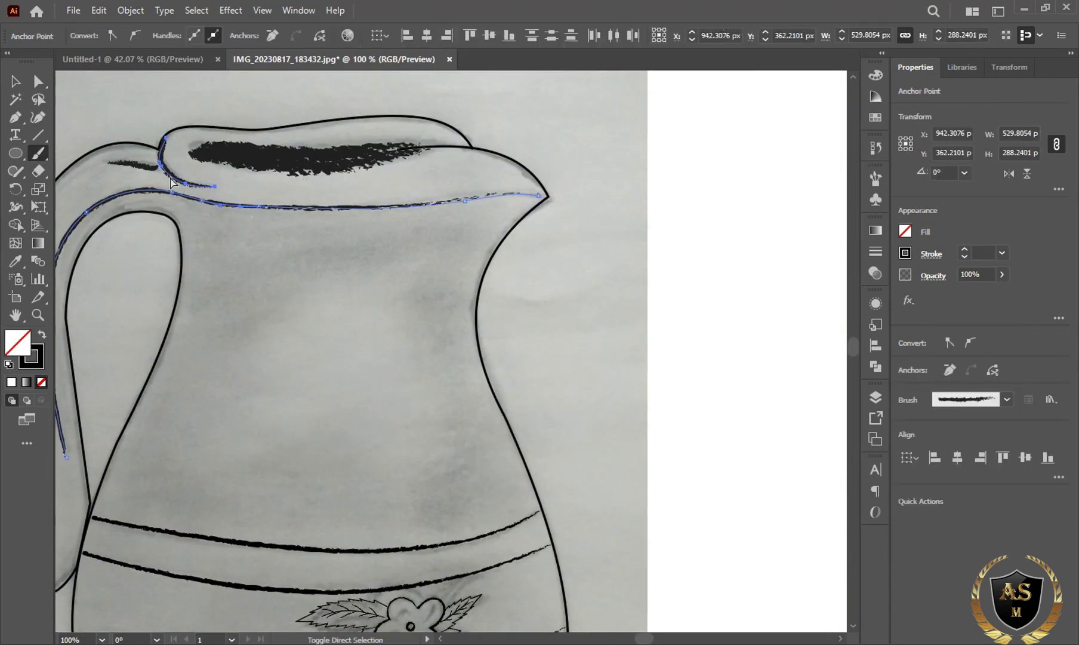
{"action": "left_click", "coordinate": [225, 162], "text": "ctrl+shift"}
{"action": "left_click", "coordinate": [293, 147], "text": "ctrl+shift"}
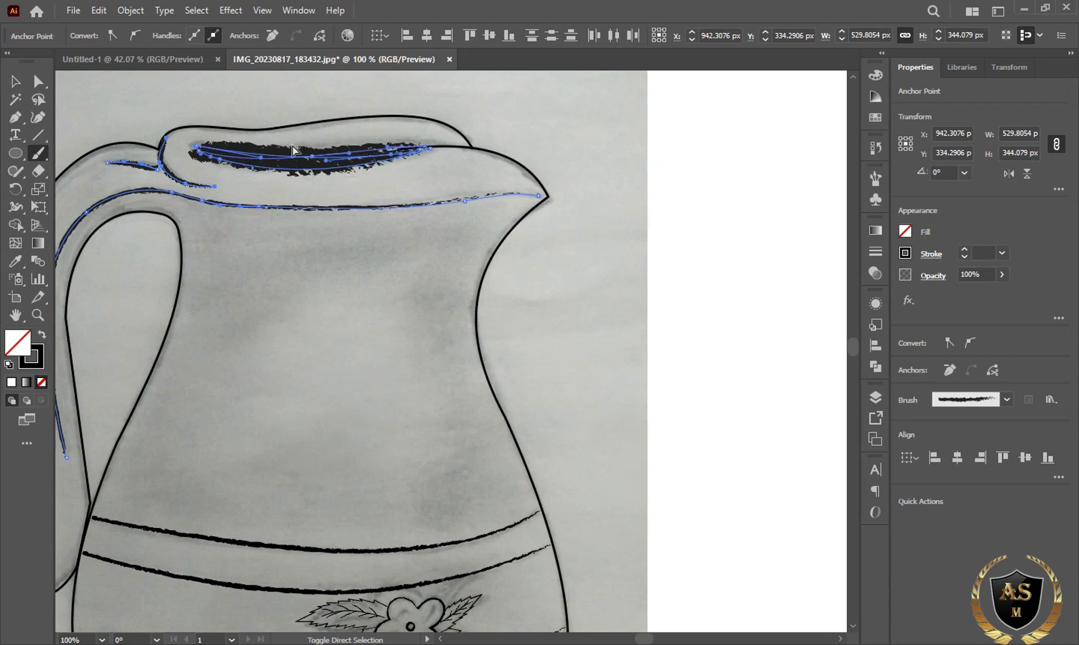
{"action": "left_click", "coordinate": [231, 206], "text": "ctrl+shift"}
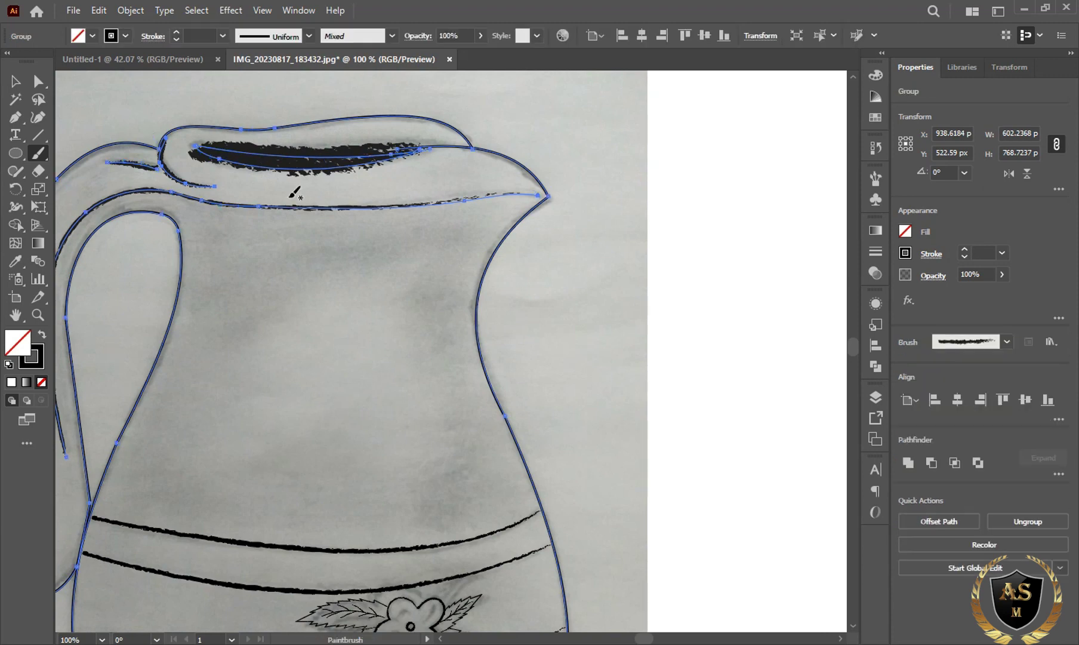
{"action": "scroll", "coordinate": [337, 325], "scroll_direction": "down", "scroll_amount": 5}
Paint a short vein on the lower-left leaf and group all flower and leaf paths
{"action": "left_click", "coordinate": [517, 401]}
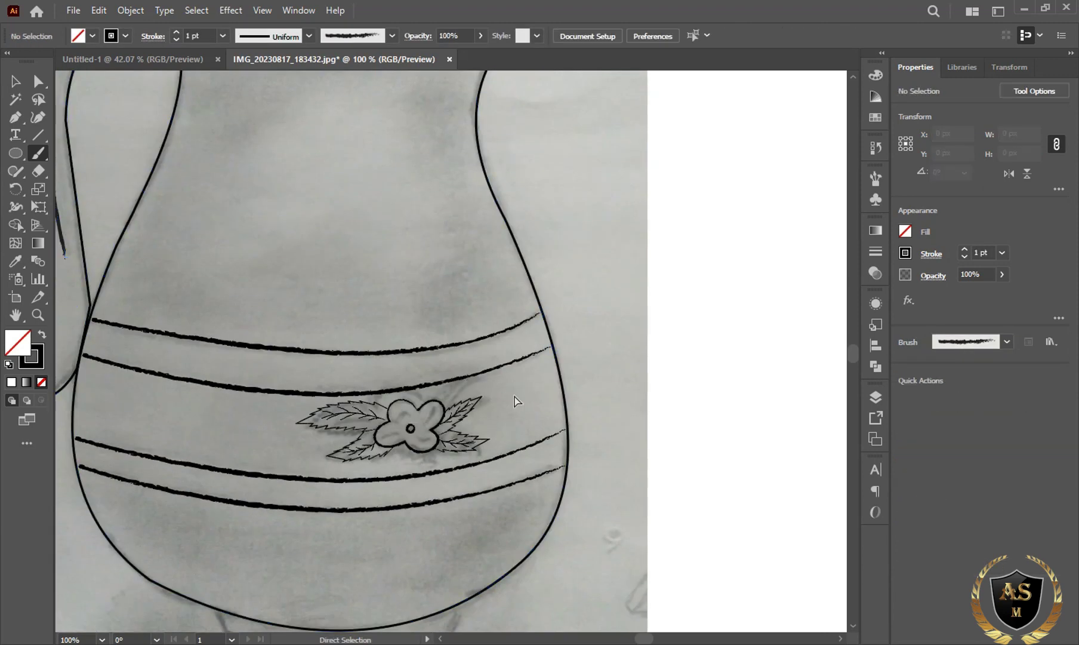
{"action": "key", "text": "ctrl+a"}
{"action": "key", "text": "b"}
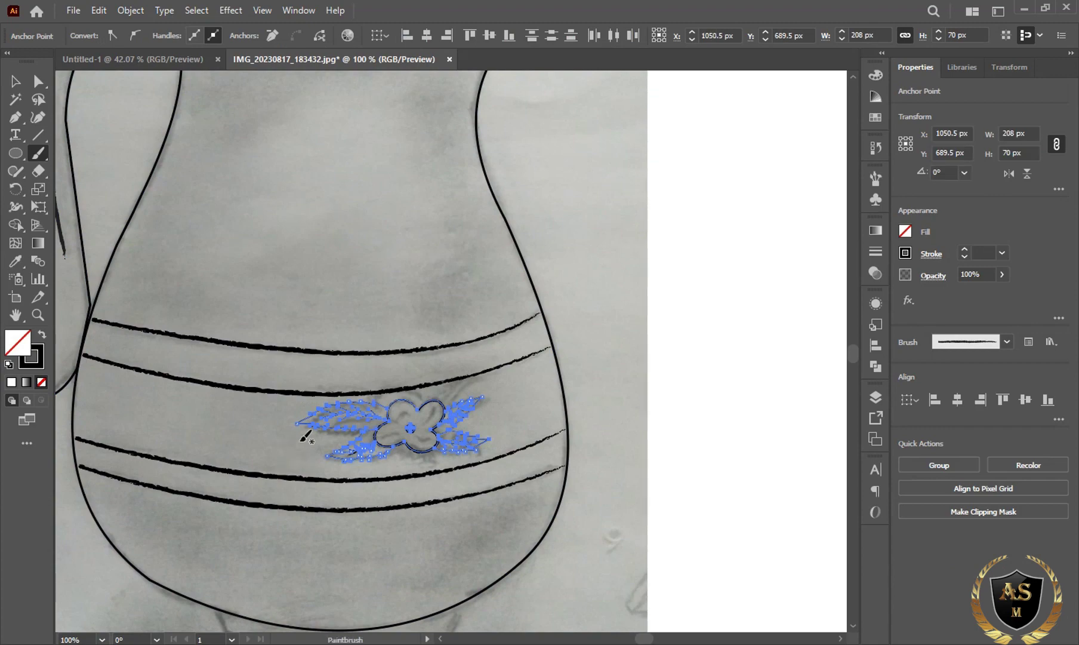
{"action": "key", "text": "ctrl+plus"}
{"action": "key", "text": "ctrl+plus"}
{"action": "key", "text": "ctrl+plus"}
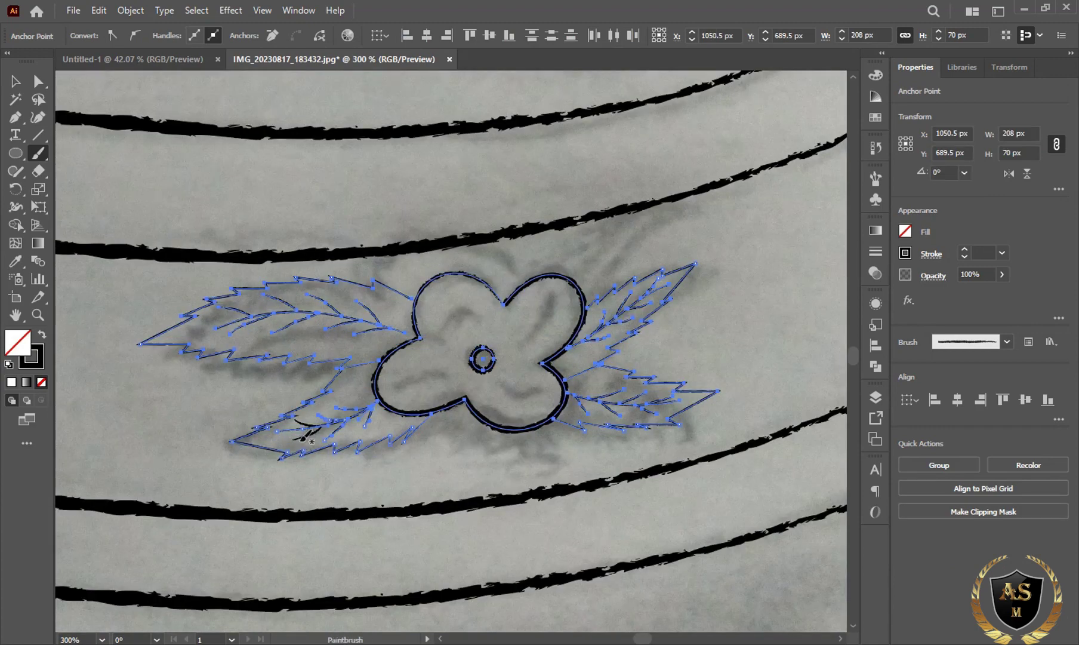
{"action": "left_click_drag", "start_coordinate": [302, 439], "coordinate": [308, 433]}
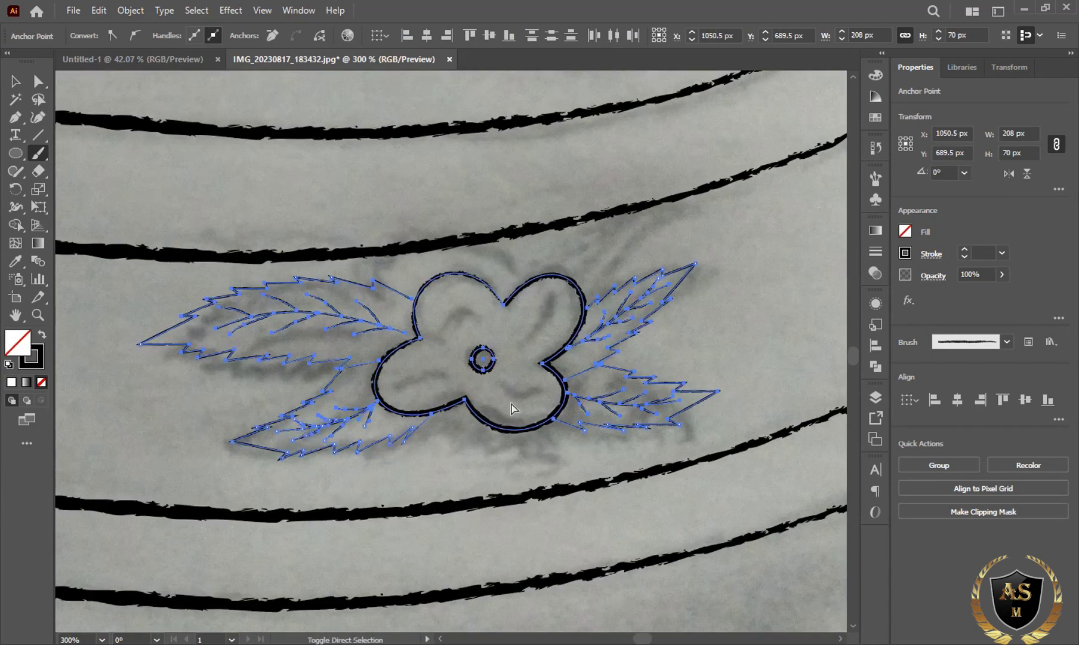
{"action": "key", "text": "ctrl+g"}
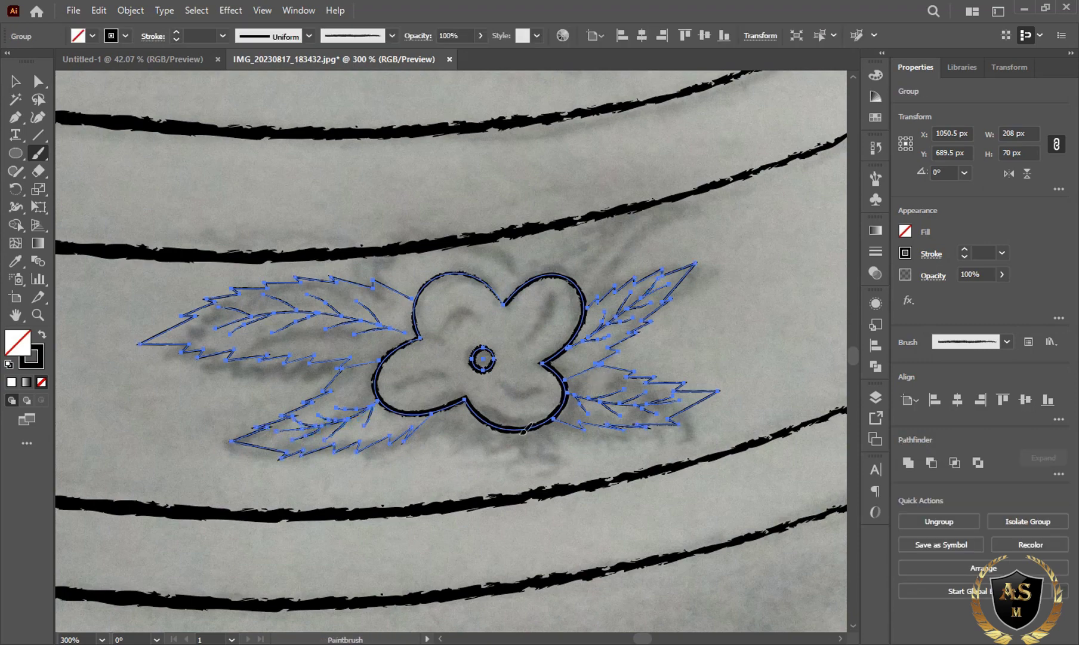
{"action": "key", "text": "ctrl+minus"}
{"action": "key", "text": "ctrl+minus"}
{"action": "key", "text": "ctrl+minus"}
{"action": "key", "text": "ctrl+minus"}
Zoom in and scroll down to the jug's untraced foot
{"action": "scroll", "coordinate": [495, 443], "scroll_direction": "up", "scroll_amount": 2}
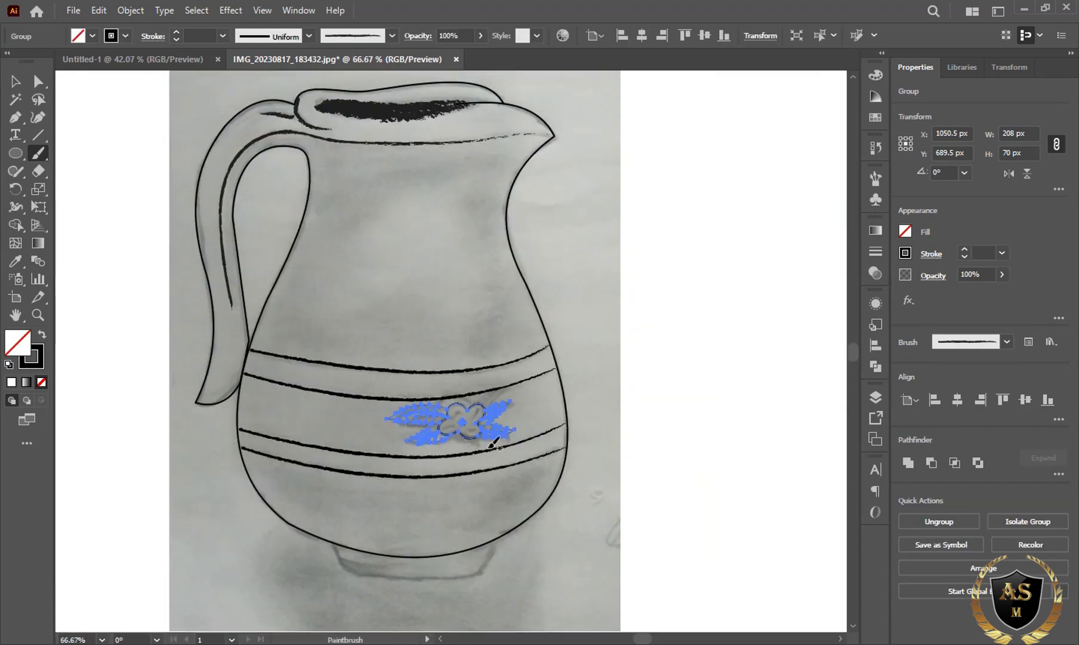
{"action": "scroll", "coordinate": [494, 443], "scroll_direction": "up", "scroll_amount": 3}
{"action": "scroll", "coordinate": [494, 443], "scroll_direction": "down", "scroll_amount": 2}
{"action": "scroll", "coordinate": [489, 439], "scroll_direction": "down", "scroll_amount": 2}
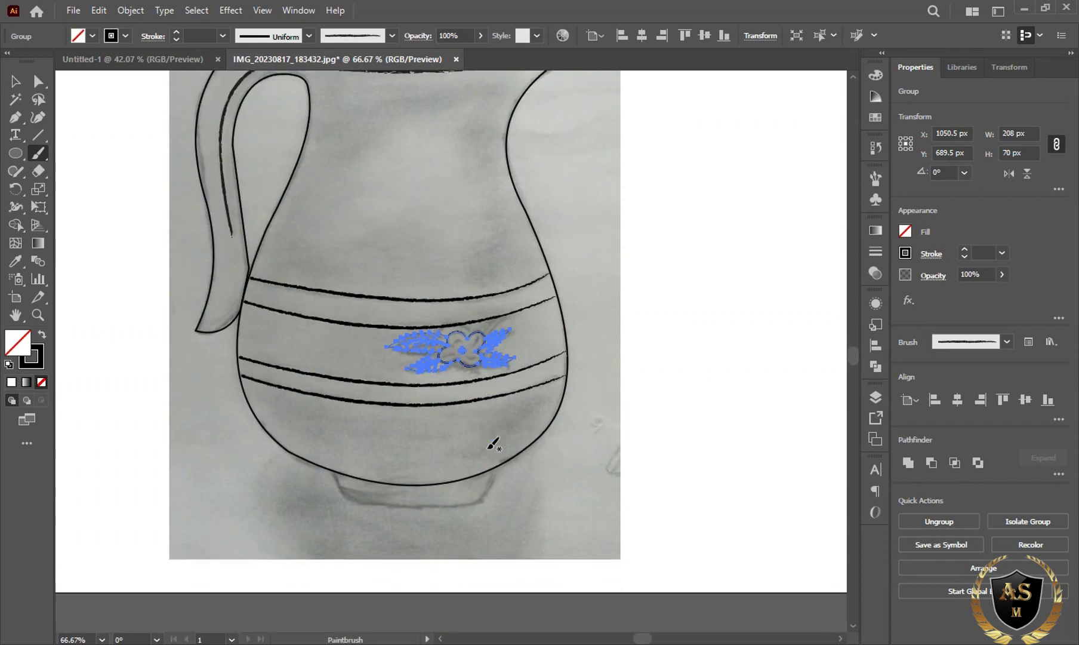
{"action": "scroll", "coordinate": [489, 439], "scroll_direction": "down", "scroll_amount": 1}
{"action": "key", "text": "ctrl+plus"}
{"action": "key", "text": "a"}
{"action": "key", "text": "ctrl+plus"}
{"action": "key", "text": "ctrl+plus"}
{"action": "key", "text": "ctrl+plus"}
{"action": "scroll", "coordinate": [486, 454], "scroll_direction": "down", "scroll_amount": 3}
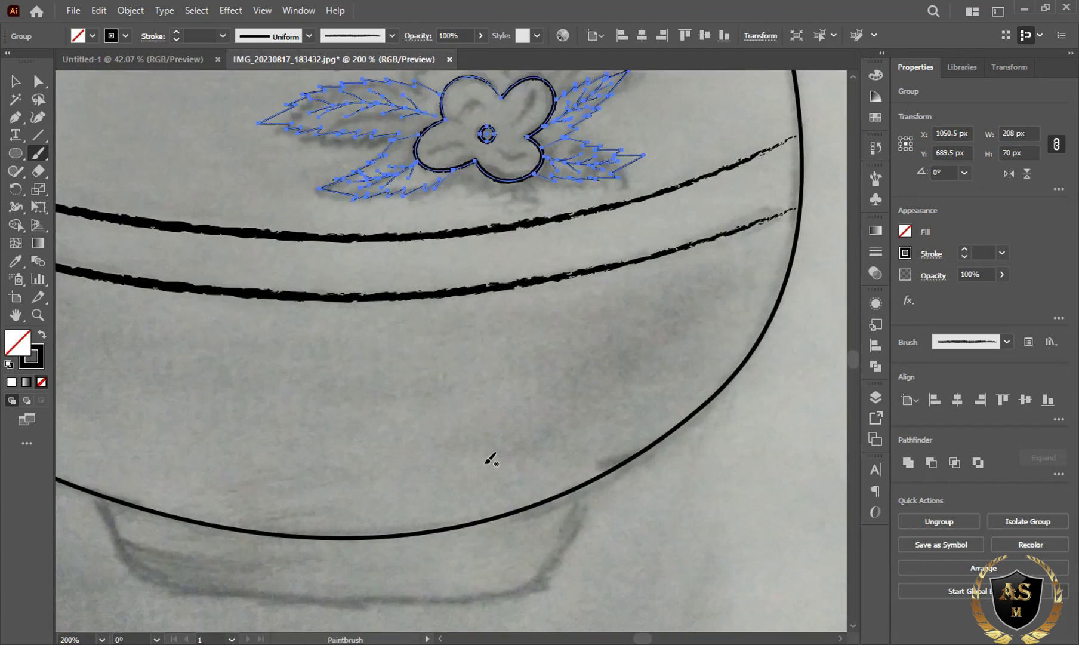
{"action": "scroll", "coordinate": [483, 450], "scroll_direction": "down", "scroll_amount": 2}
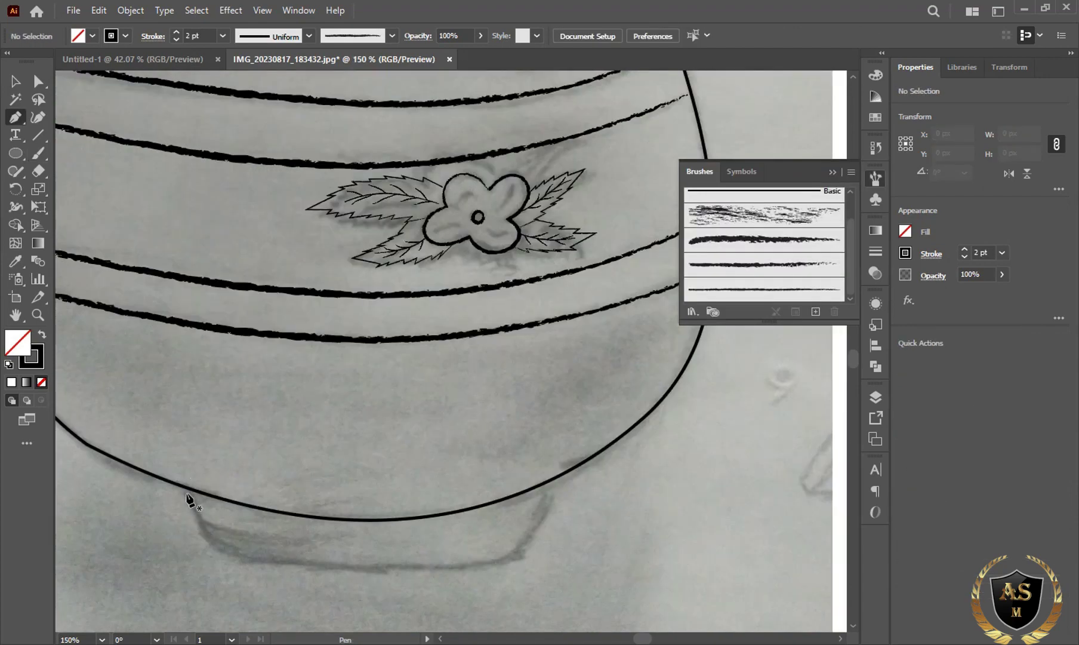
Draw a closed four-corner outline around the jug's foot and bend its top edge
{"action": "left_click", "coordinate": [185, 487]}
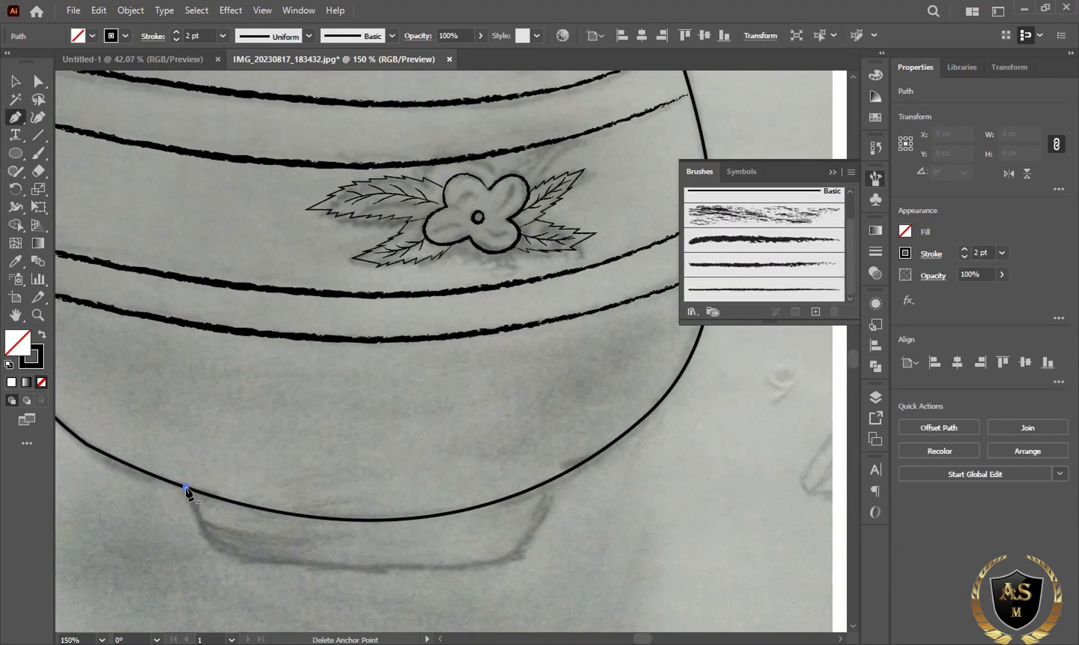
{"action": "left_click", "coordinate": [209, 551]}
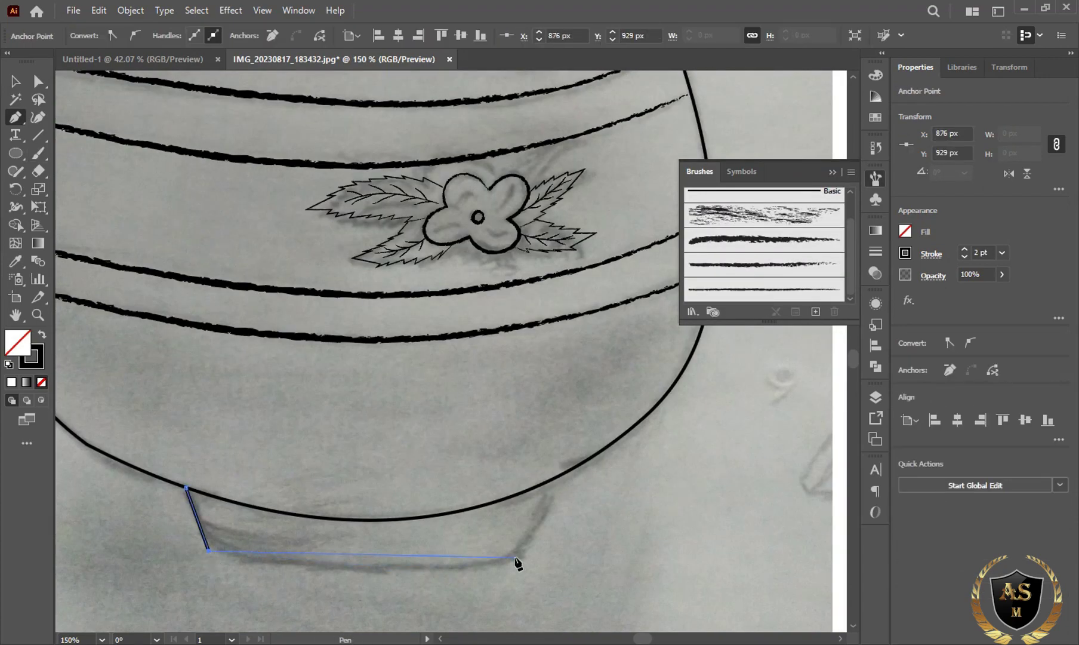
{"action": "left_click", "coordinate": [513, 557]}
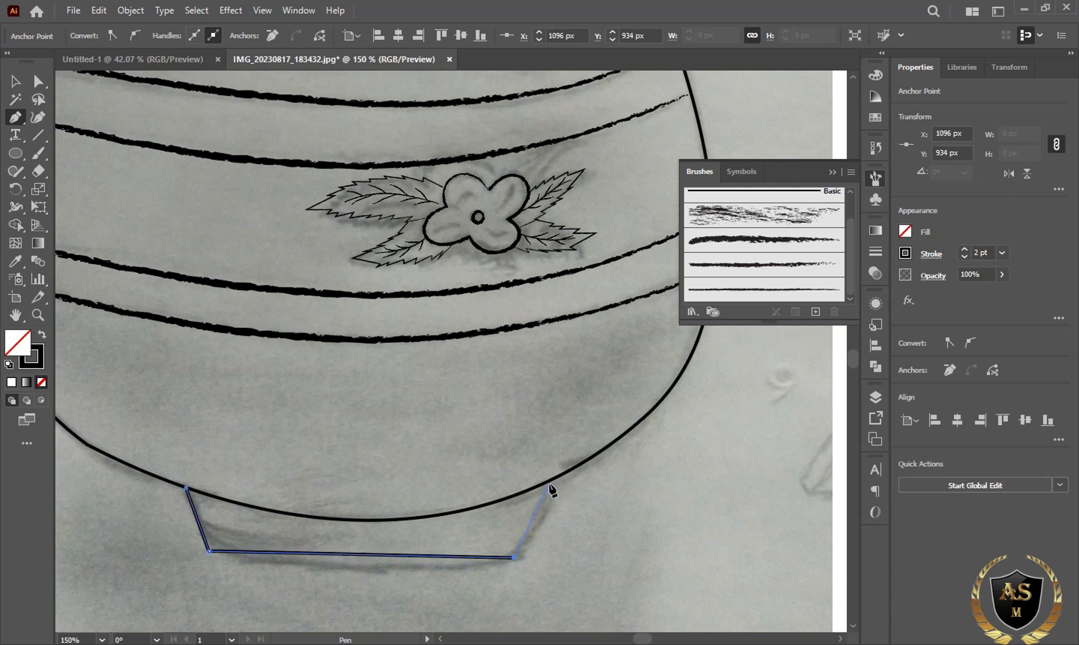
{"action": "left_click", "coordinate": [548, 487]}
{"action": "left_click", "coordinate": [186, 487]}
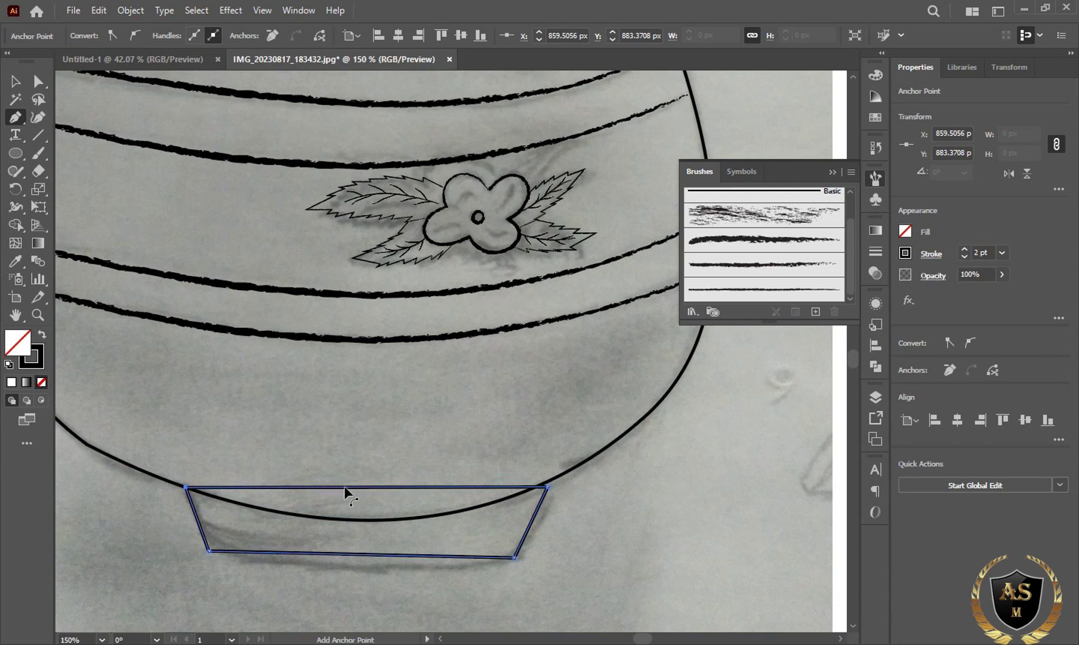
{"action": "mouse_move", "coordinate": [345, 487]}
{"action": "left_mouse_down"}
{"action": "mouse_move", "coordinate": [360, 521]}
{"action": "mouse_move", "coordinate": [344, 561]}
{"action": "left_mouse_up"}
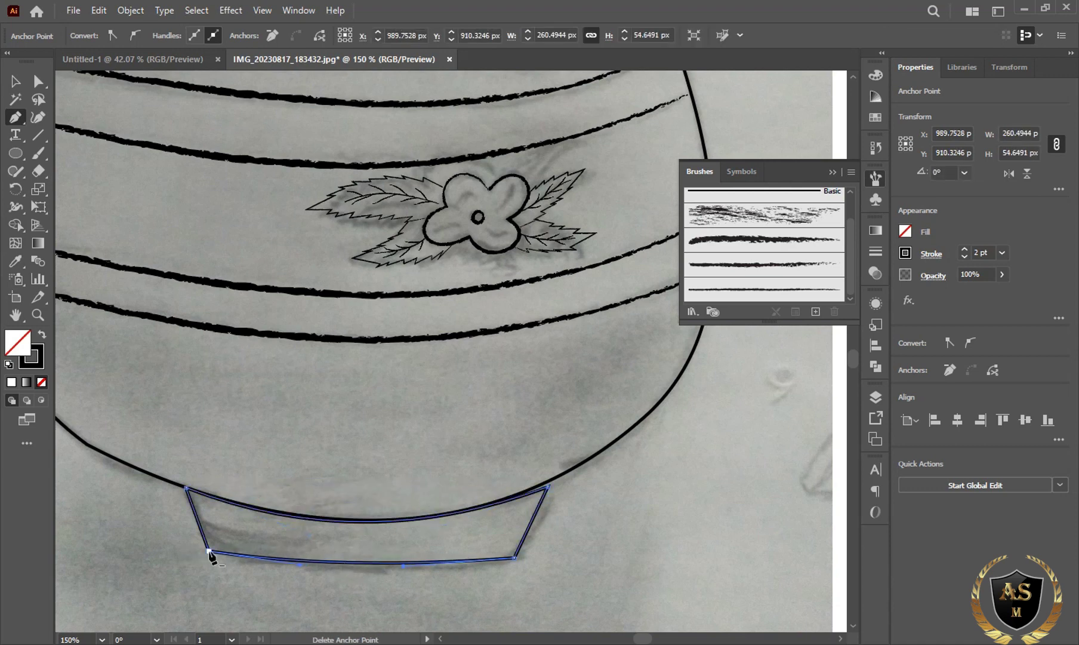
{"action": "left_click_drag", "start_coordinate": [209, 551], "coordinate": [213, 557]}
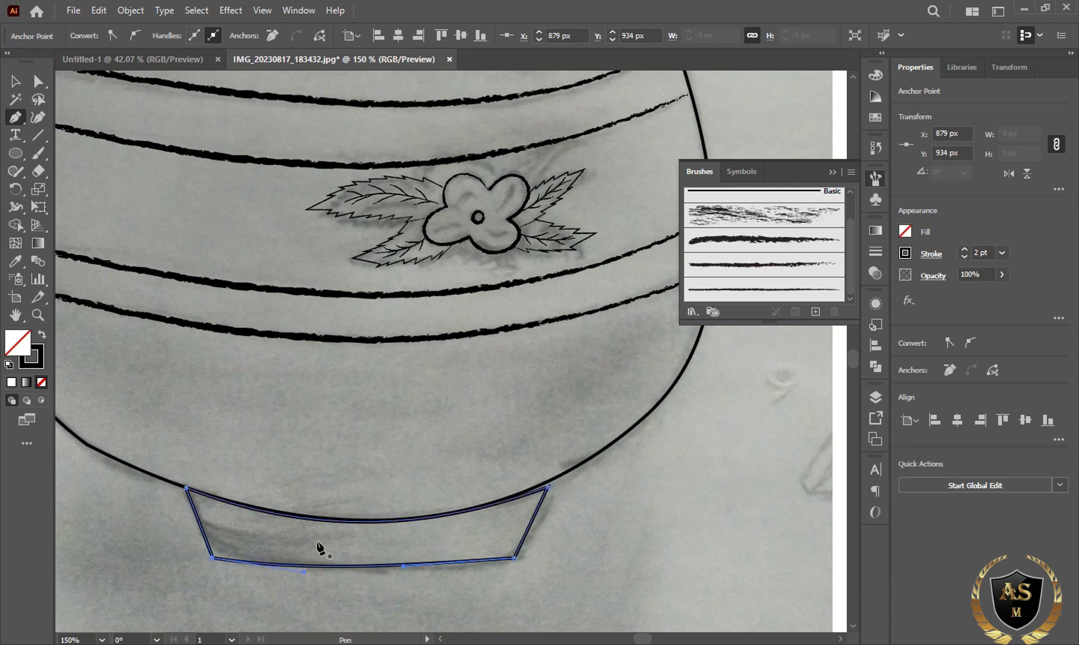
{"action": "left_click", "coordinate": [570, 471]}
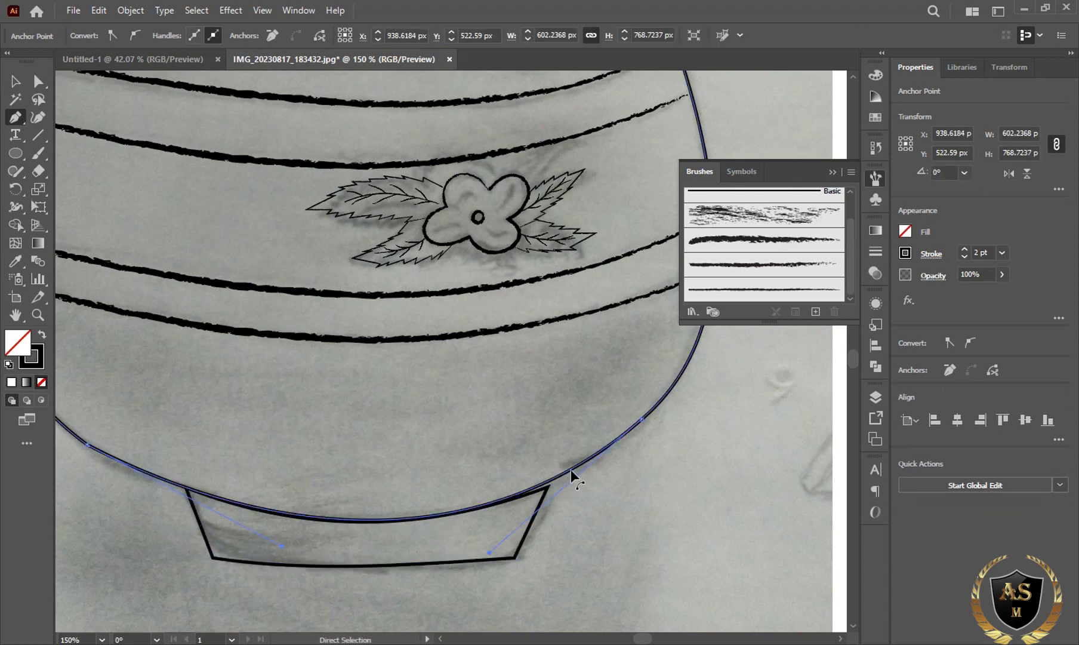
{"action": "left_click_drag", "start_coordinate": [571, 473], "coordinate": [573, 476]}
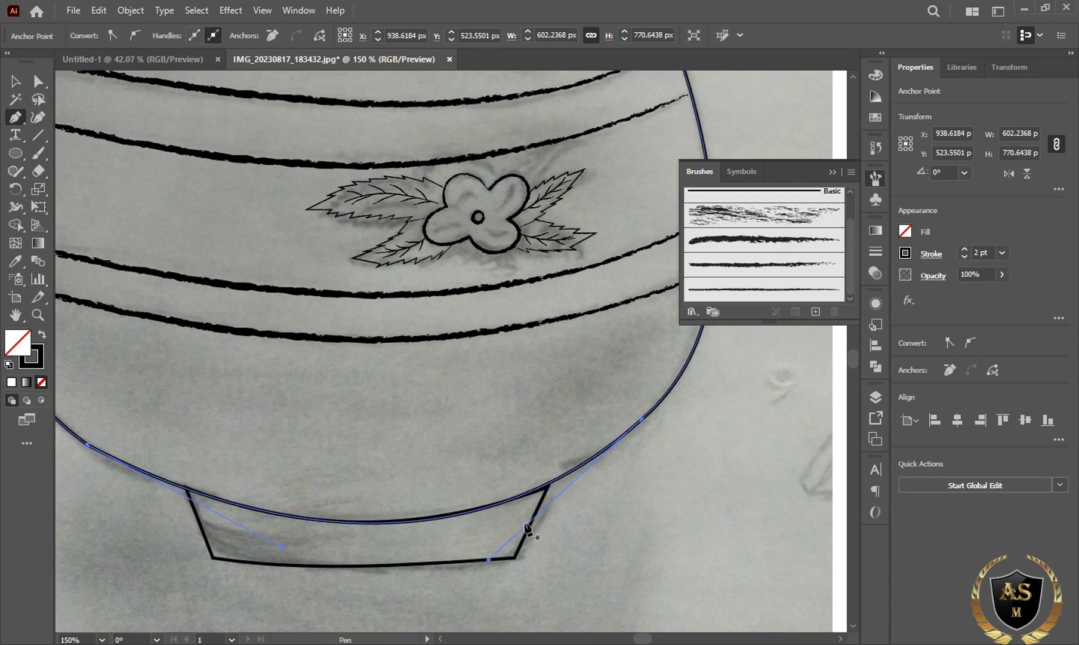
Curve the foot's top edge to match the bowl and round its two bottom corners
{"action": "left_click", "coordinate": [469, 520], "text": "ctrl"}
{"action": "left_click", "coordinate": [546, 488], "text": "ctrl"}
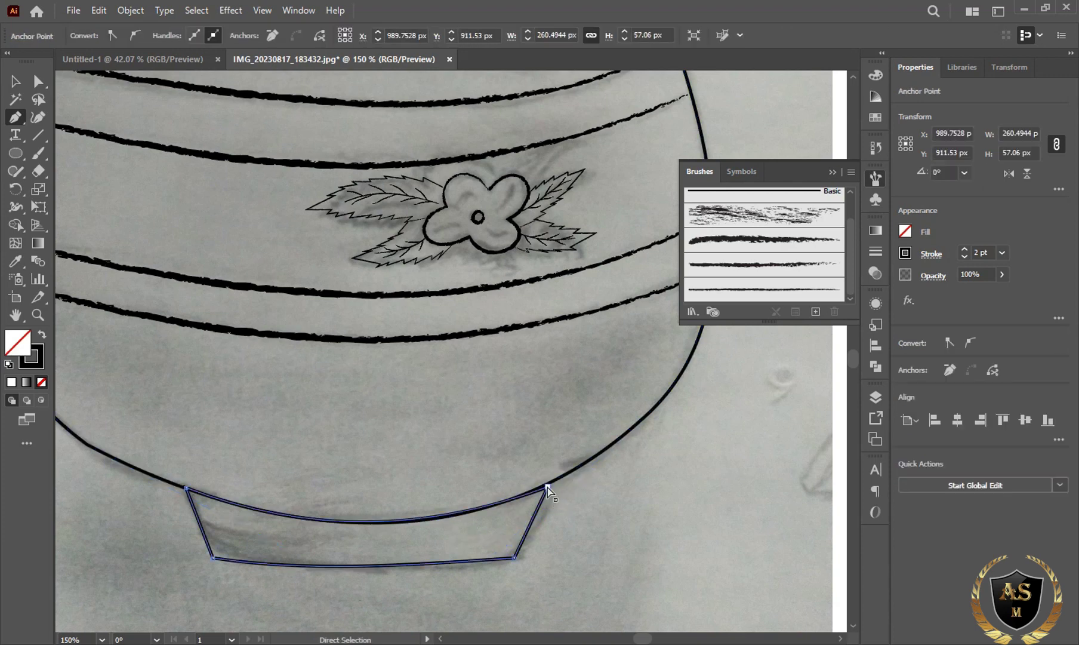
{"action": "left_click", "coordinate": [497, 536], "text": "ctrl"}
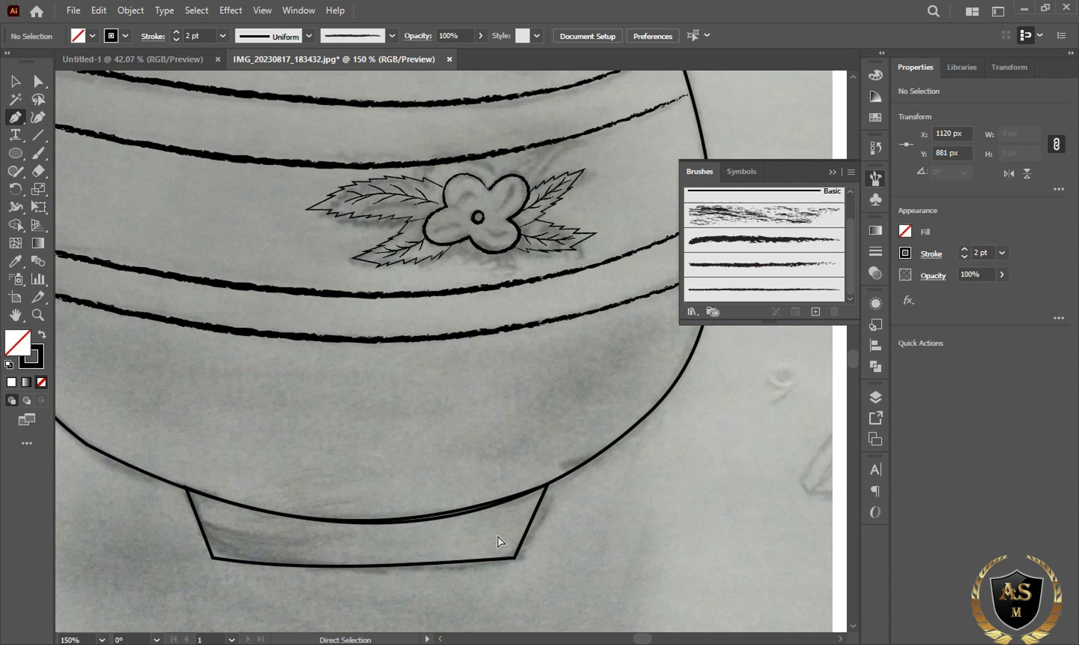
{"action": "left_click", "coordinate": [449, 515], "text": "ctrl"}
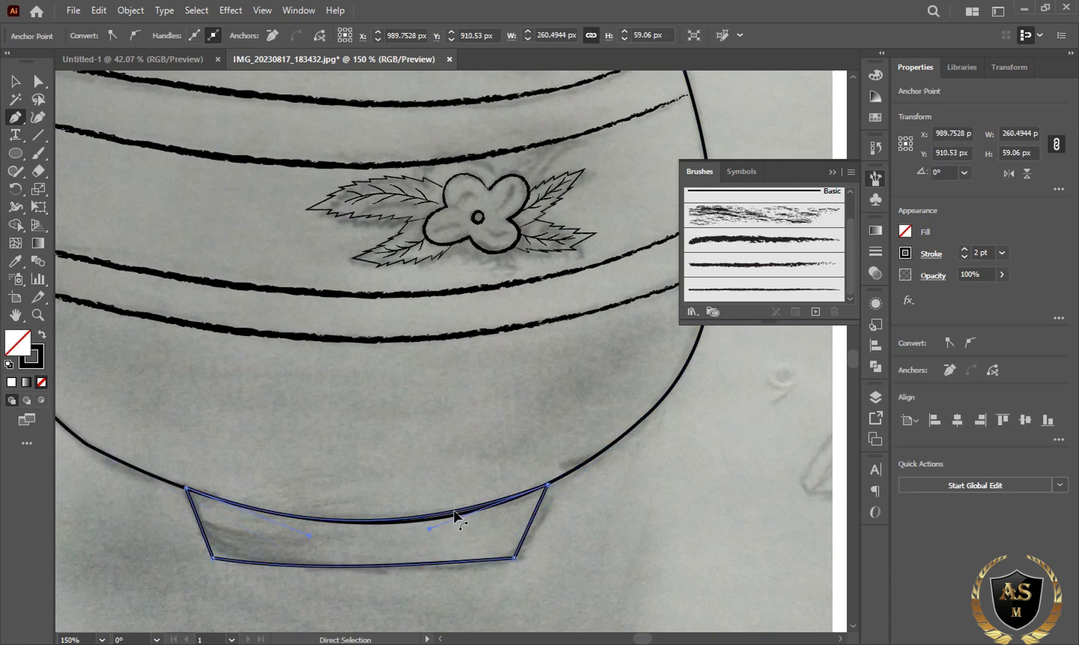
{"action": "left_click_drag", "start_coordinate": [430, 531], "coordinate": [440, 537]}
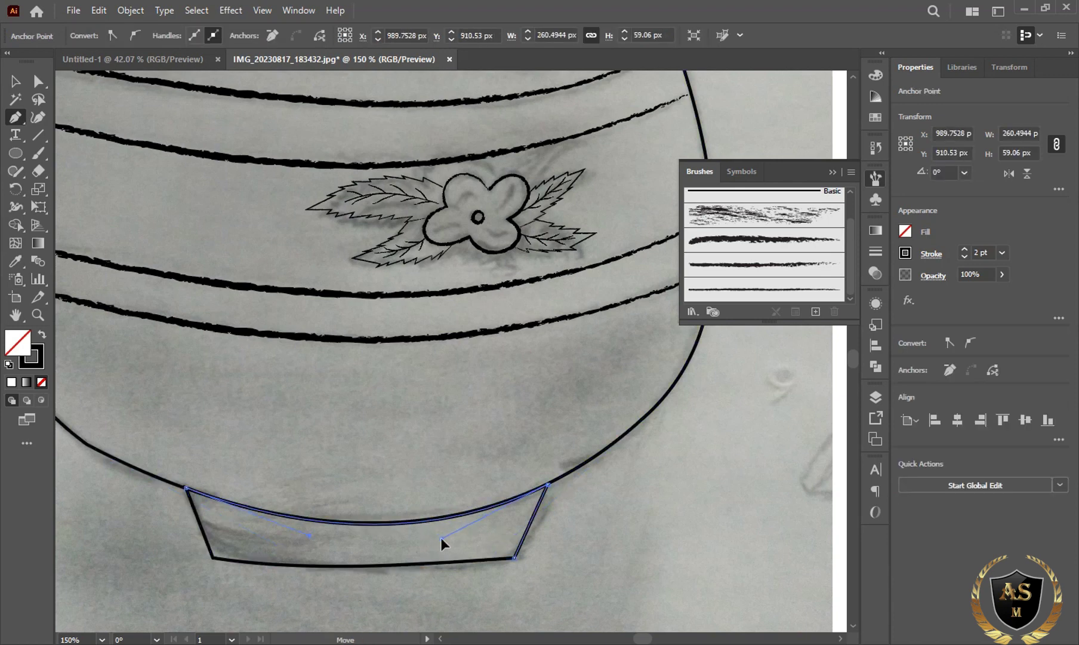
{"action": "left_click", "coordinate": [464, 548], "text": "ctrl"}
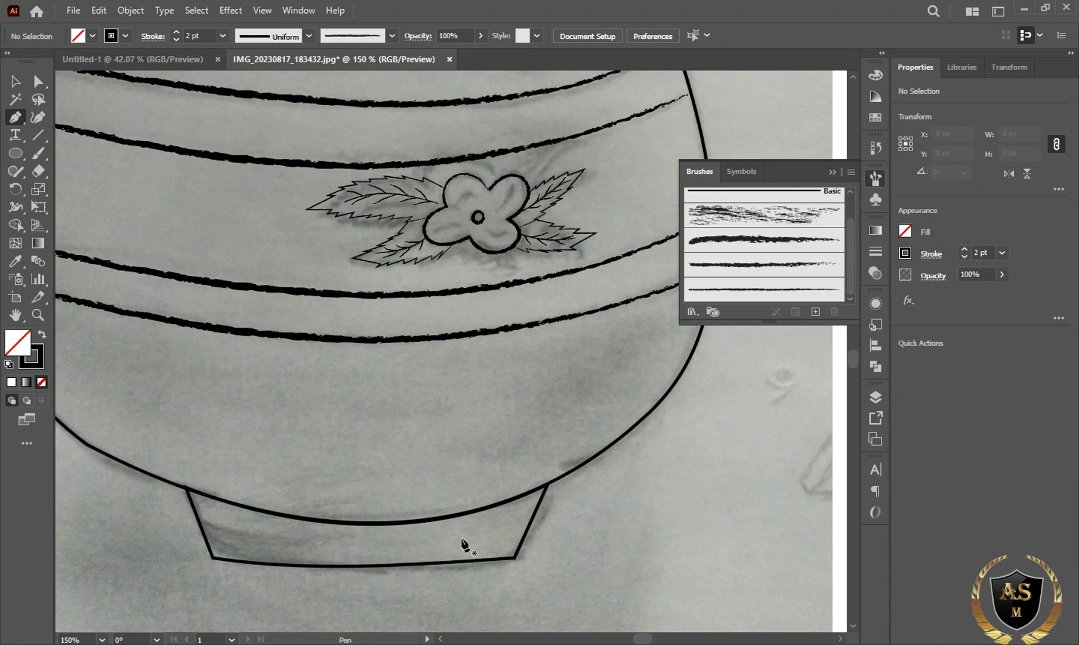
{"action": "left_click", "coordinate": [498, 560], "text": "ctrl"}
{"action": "left_click", "coordinate": [514, 557], "text": "ctrl"}
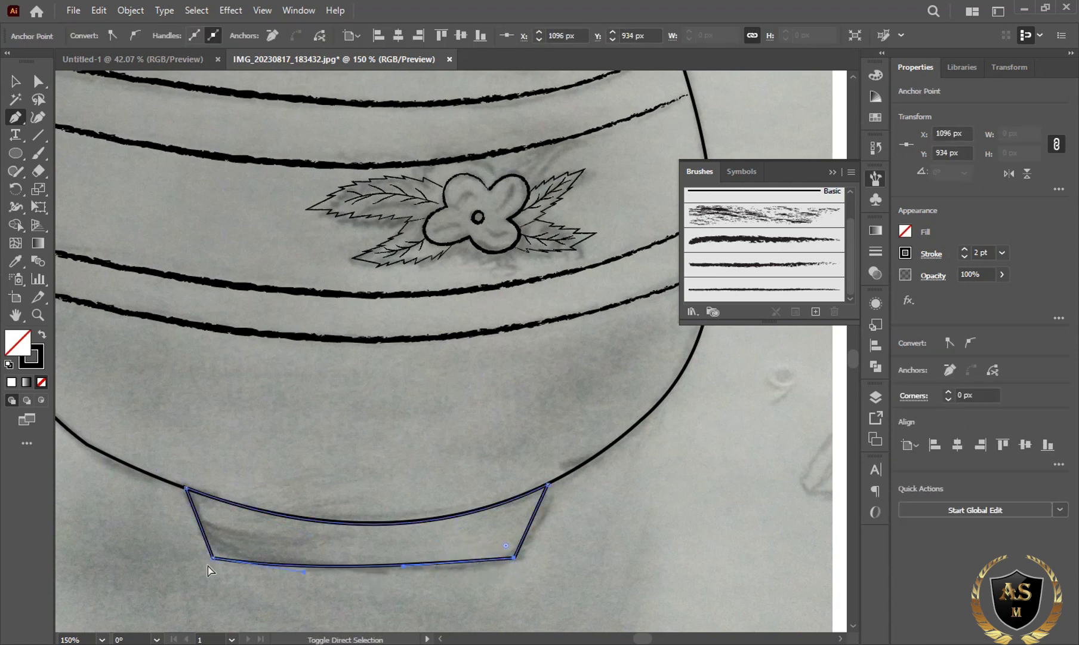
{"action": "left_click", "coordinate": [213, 558], "text": "ctrl+shift"}
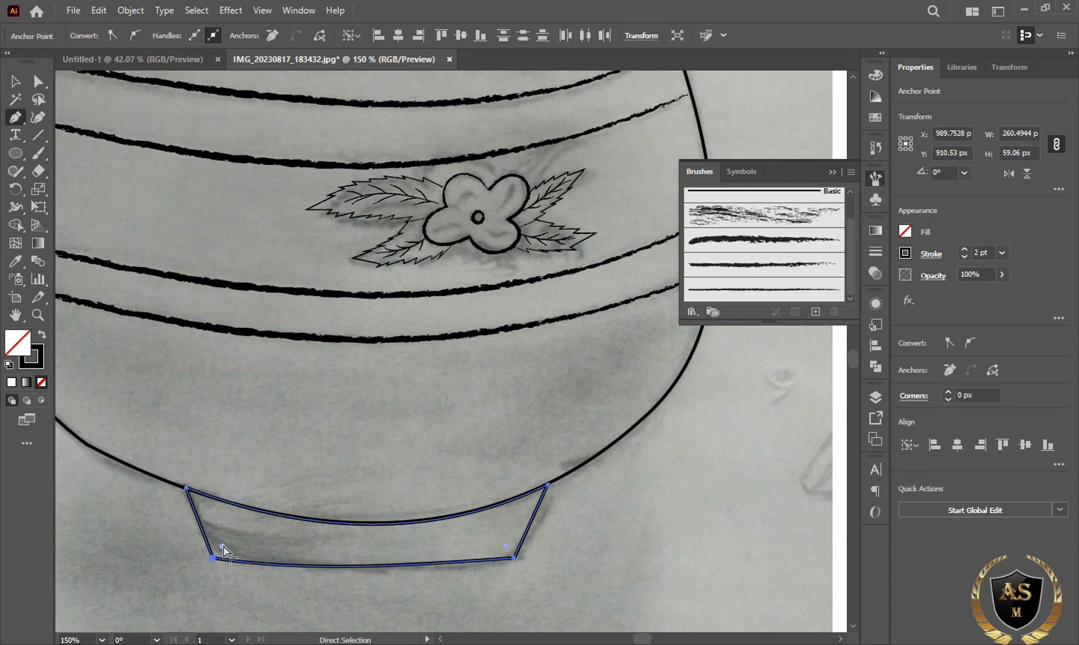
{"action": "left_click_drag", "start_coordinate": [223, 546], "coordinate": [226, 542]}
{"action": "left_click", "coordinate": [300, 547], "text": "ctrl"}
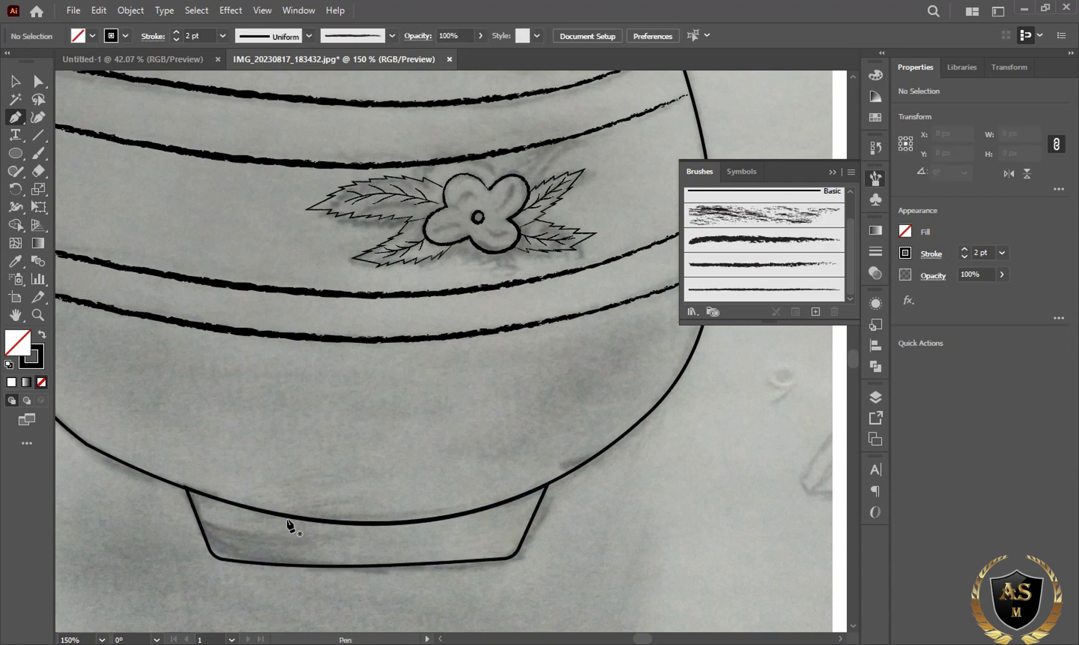
{"action": "key", "text": "ctrl+minus"}
{"action": "key", "text": "ctrl+minus"}
{"action": "key", "text": "ctrl+minus"}
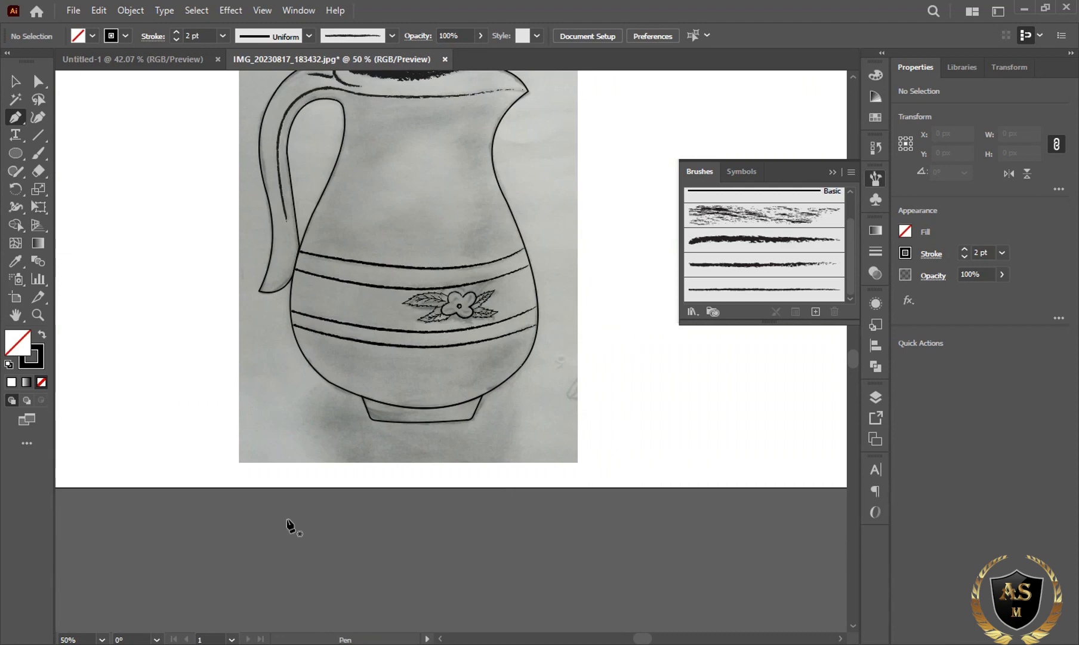
Trim the mouth's dark stroke to one line, select the traced jug group, collapse Brushes
{"action": "scroll", "coordinate": [292, 525], "scroll_direction": "up", "scroll_amount": 2}
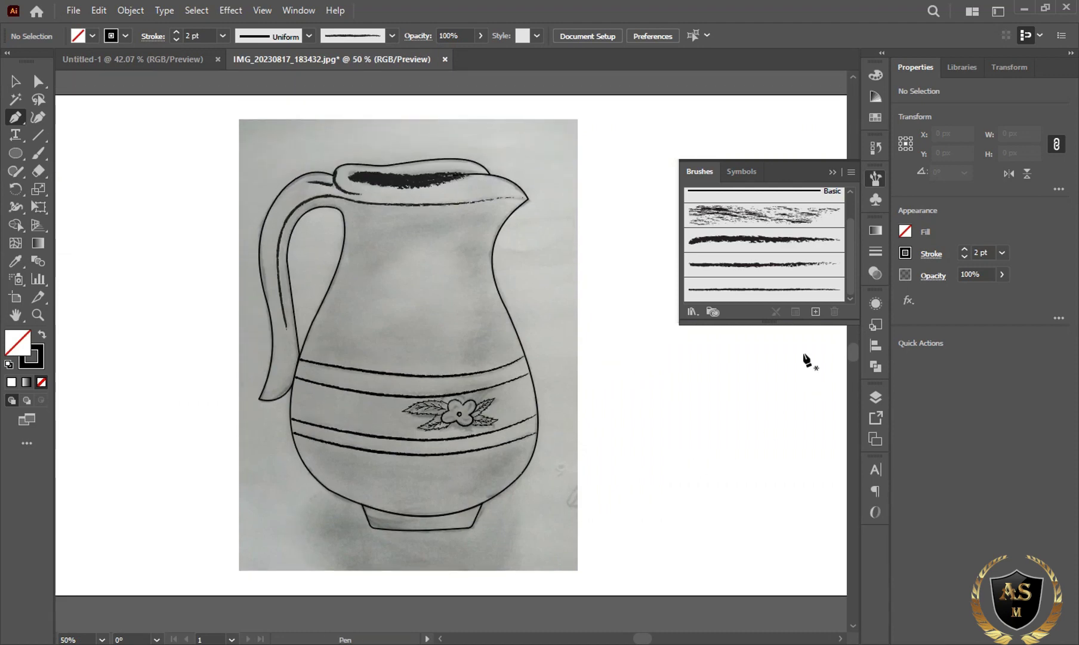
{"action": "left_click", "coordinate": [468, 528], "text": "ctrl"}
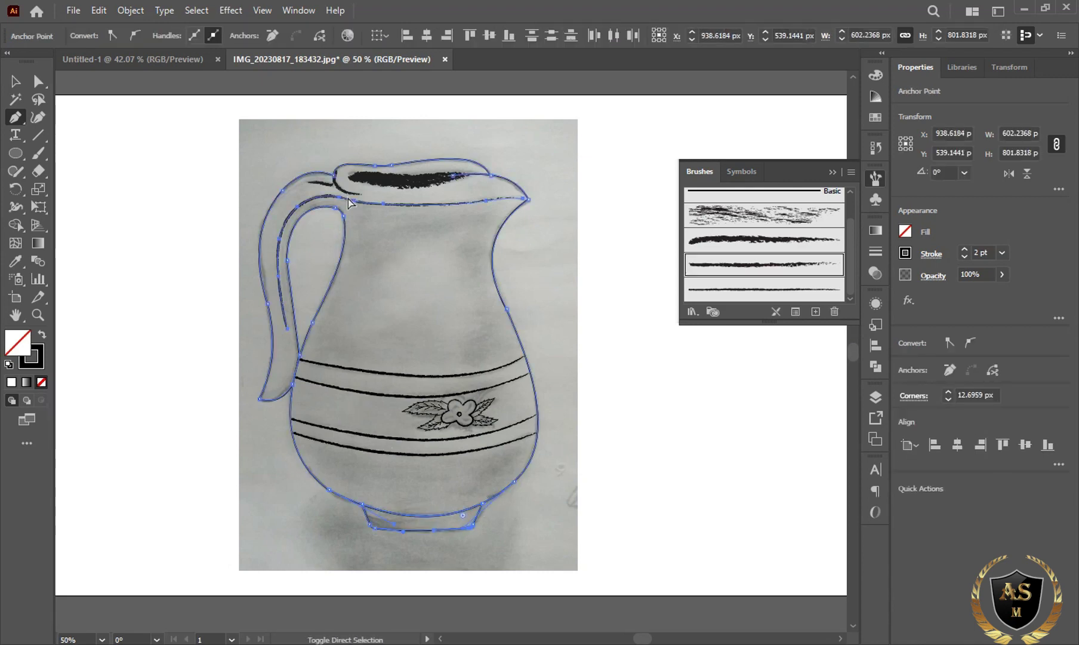
{"action": "left_click", "coordinate": [335, 194], "text": "ctrl+shift"}
{"action": "left_click", "coordinate": [431, 174], "text": "ctrl+shift"}
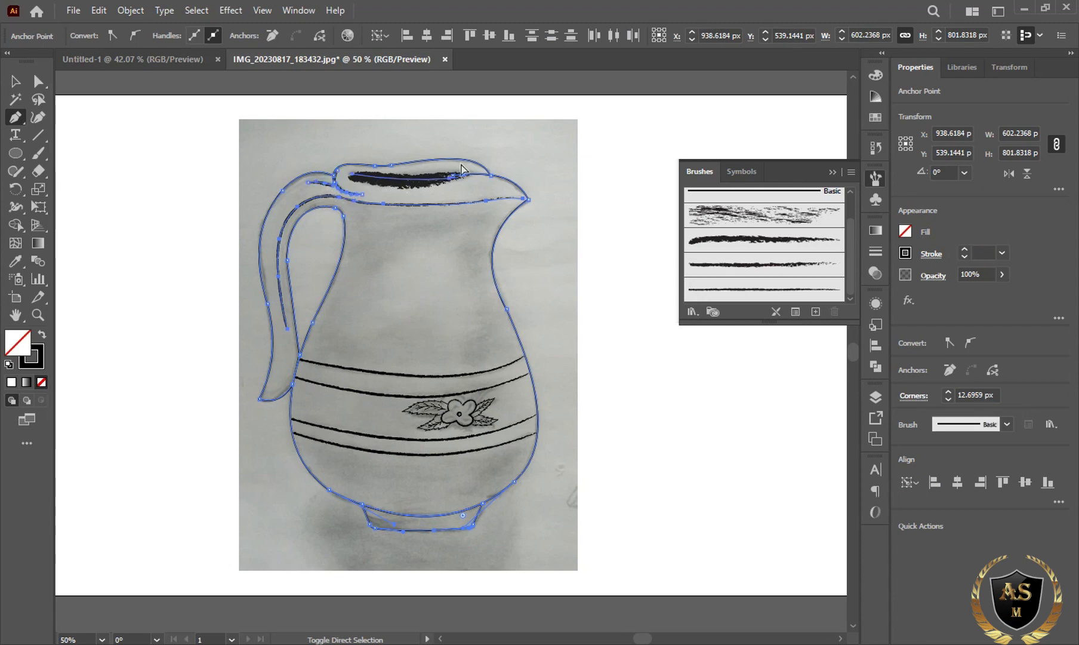
{"action": "left_click_drag", "start_coordinate": [423, 196], "coordinate": [401, 205]}
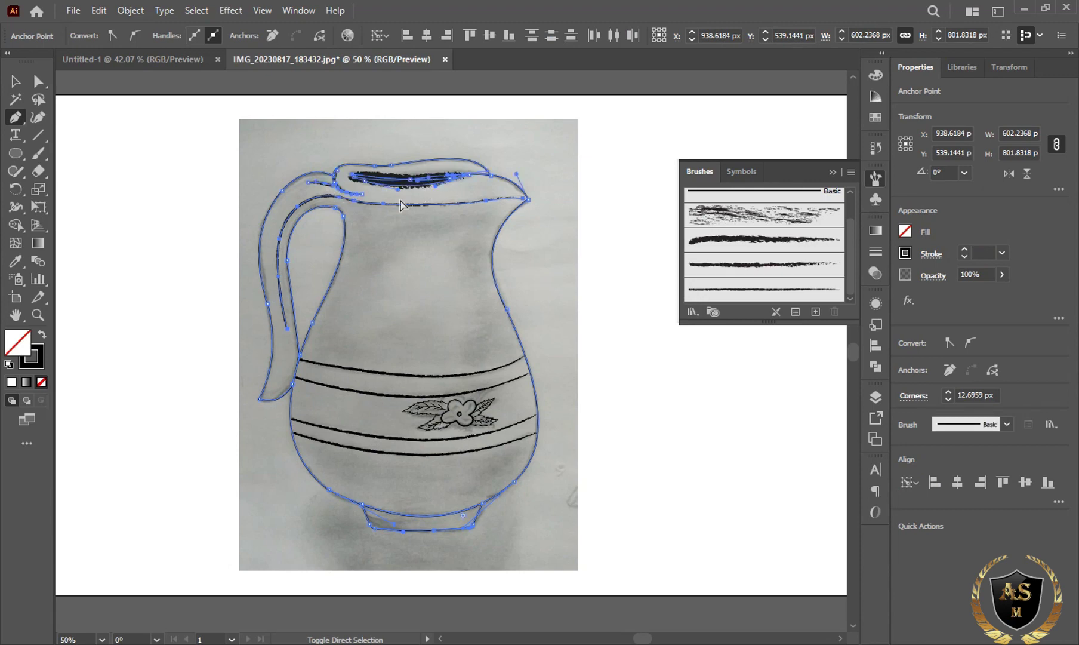
{"action": "left_click", "coordinate": [412, 186], "text": "ctrl+shift"}
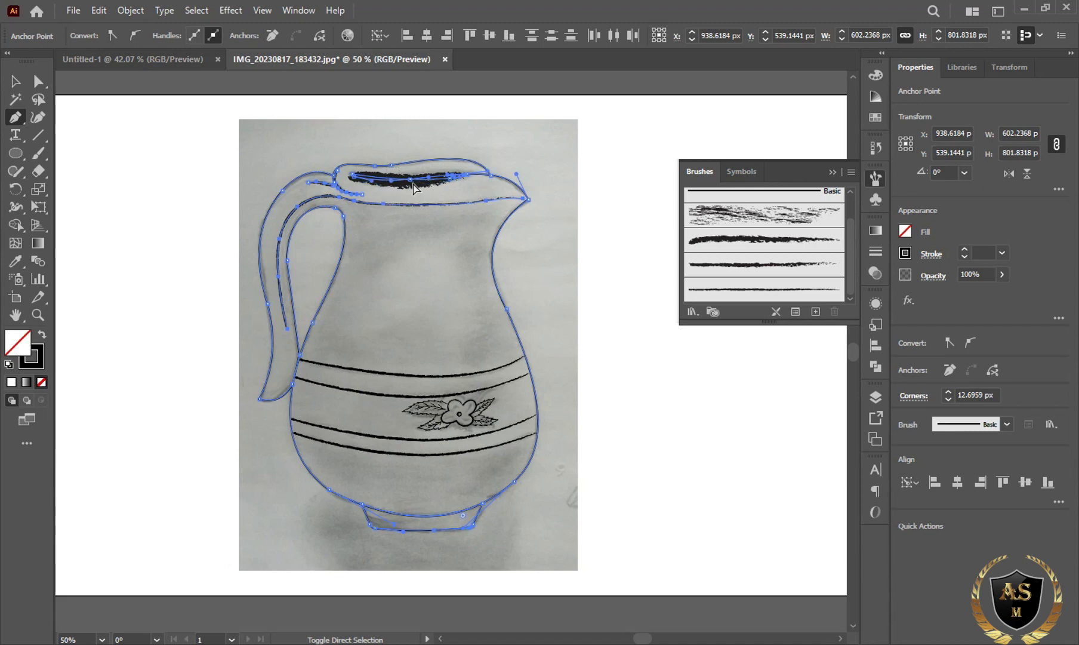
{"action": "left_click", "coordinate": [383, 214], "text": "ctrl"}
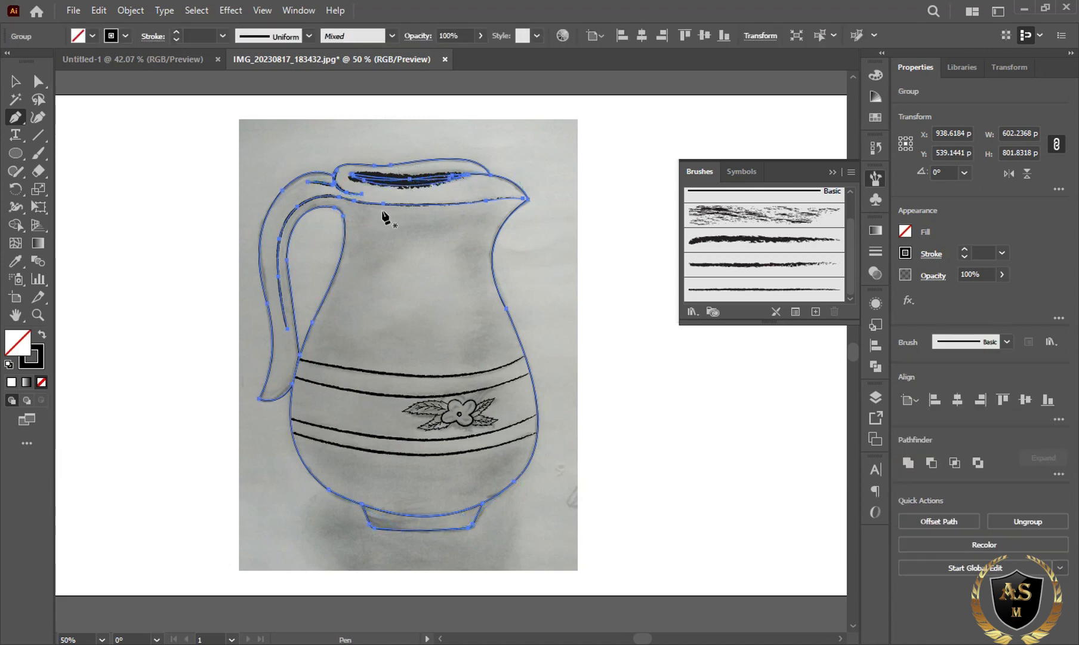
{"action": "left_click", "coordinate": [829, 170]}
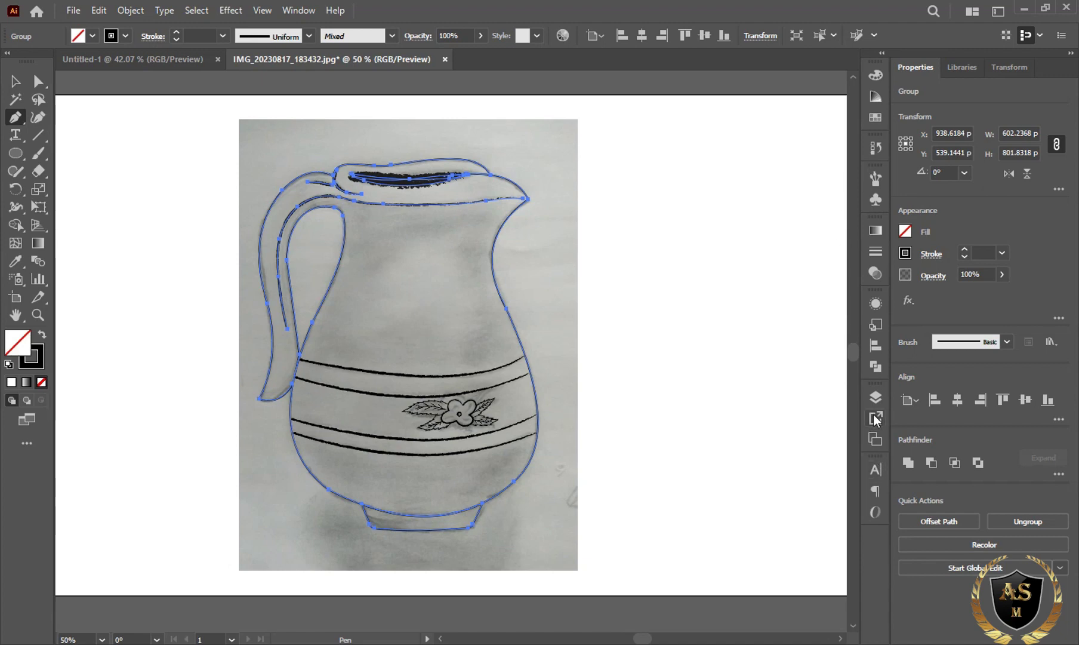
Hide the <Image> layer's jug photo in Layers and deselect everything
{"action": "left_click", "coordinate": [876, 396]}
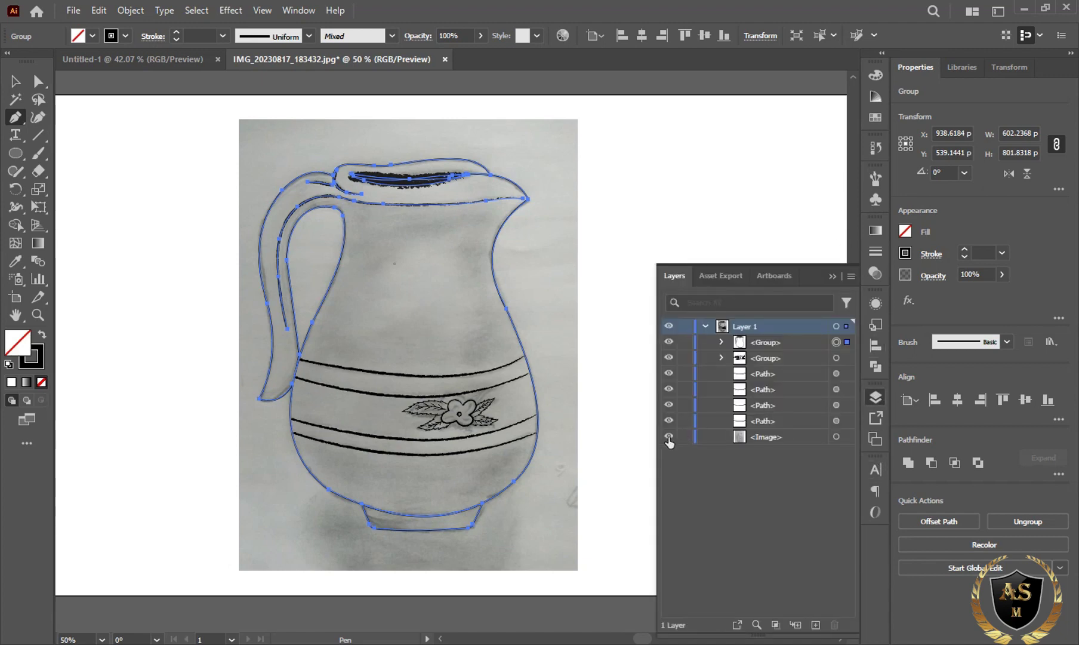
{"action": "left_click", "coordinate": [668, 437]}
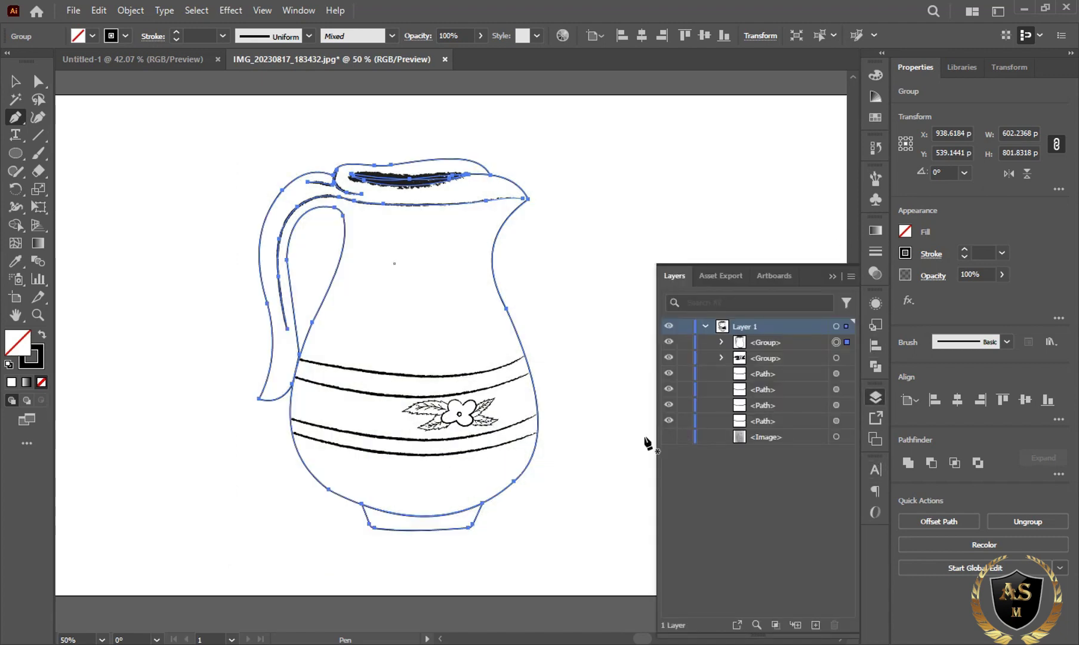
{"action": "key", "text": "ctrl+shift+a"}
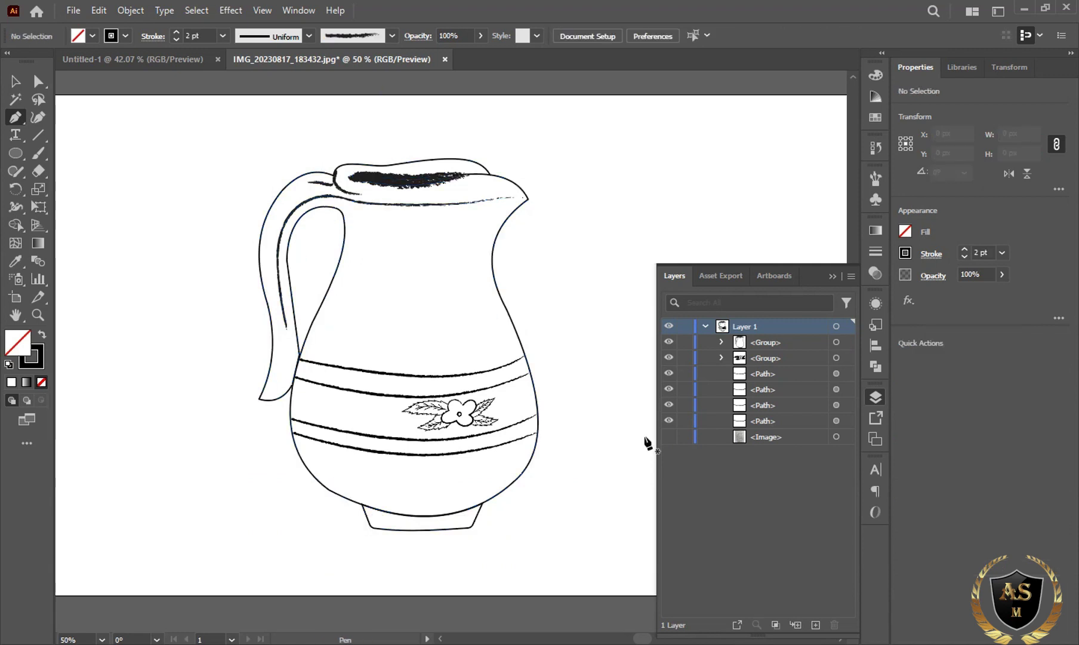
{"action": "left_click", "coordinate": [832, 275]}
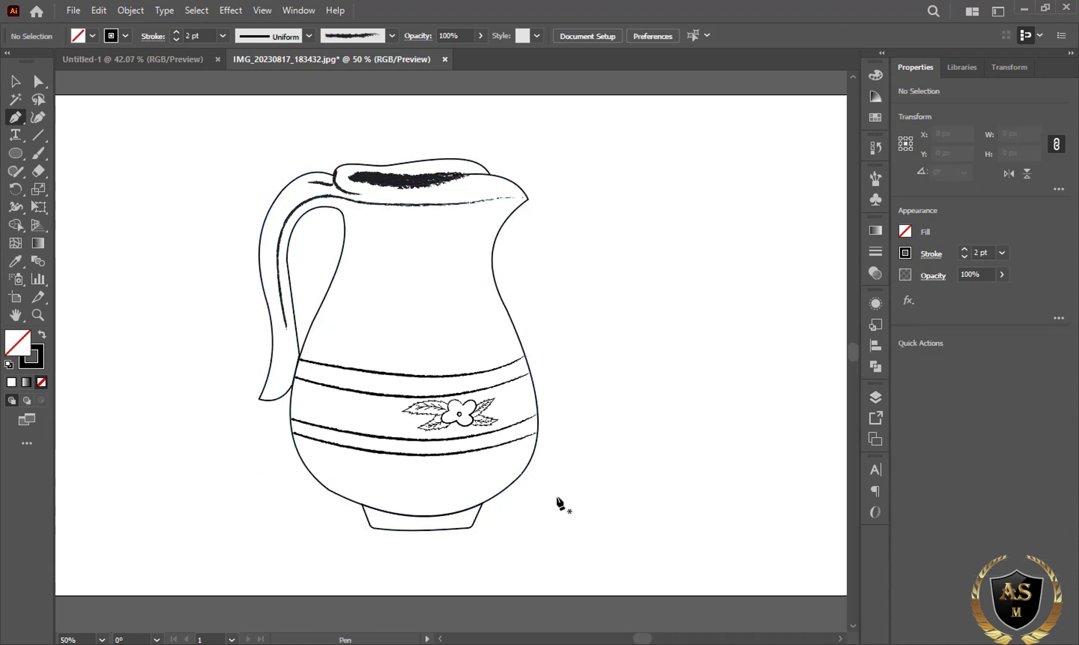
{"action": "scroll", "coordinate": [444, 634], "scroll_direction": "left", "scroll_amount": 1}
{"action": "scroll", "coordinate": [358, 477], "scroll_direction": "left", "scroll_amount": 5}
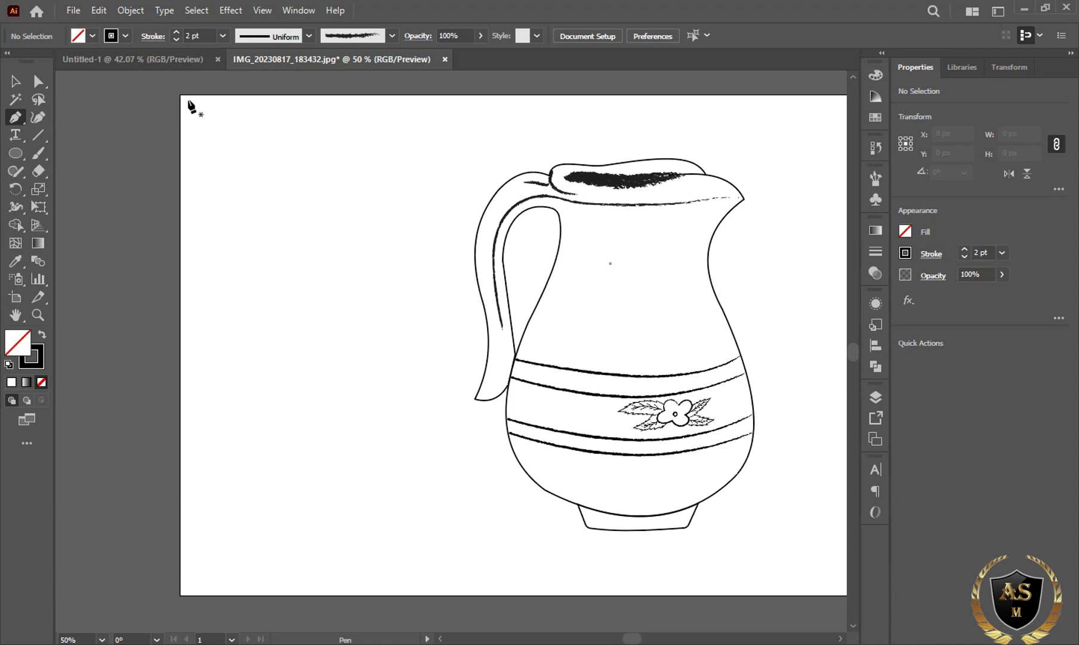
Create a 1920×1080 px rectangle on the artboard
{"action": "key", "text": "m"}
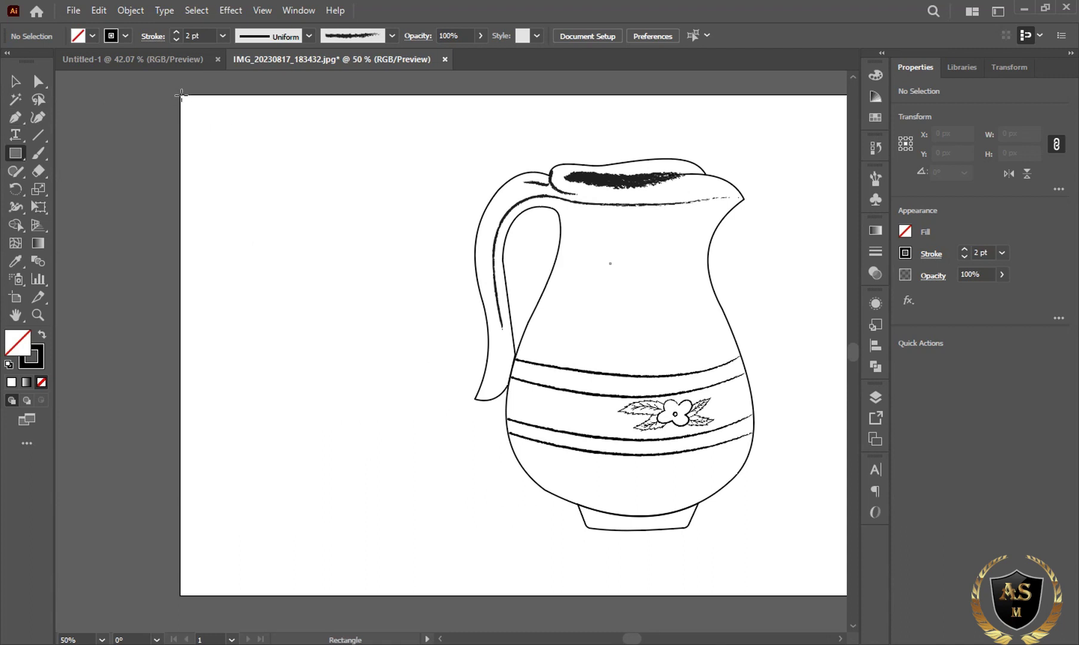
{"action": "left_click", "coordinate": [182, 99]}
{"action": "type", "text": "1920"}
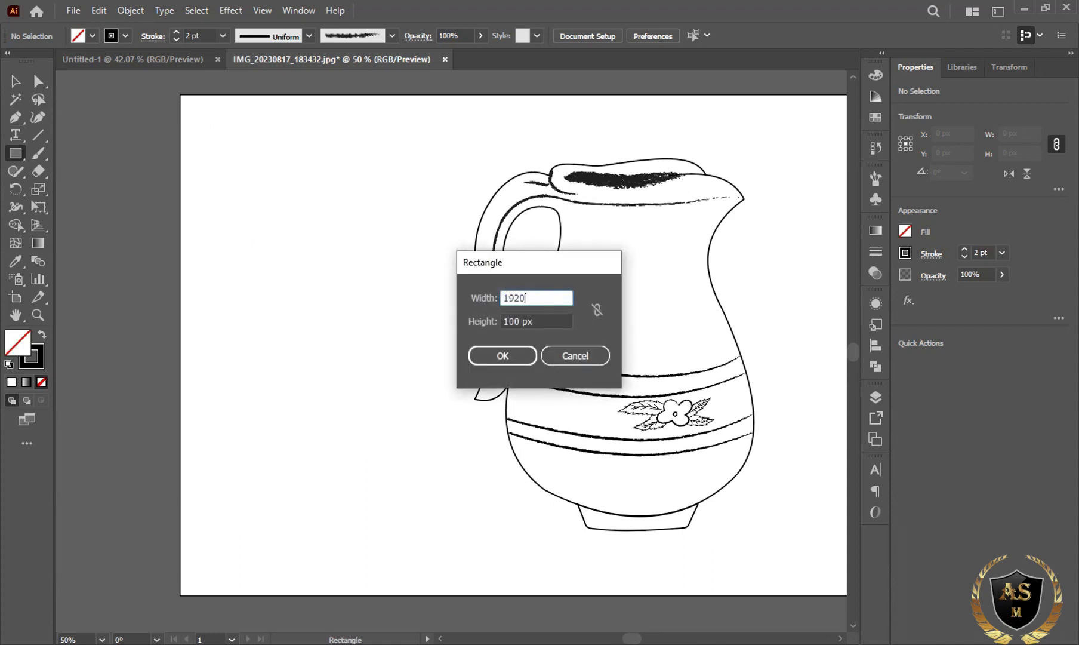
{"action": "key", "text": "Tab"}
{"action": "type", "text": "10px"}
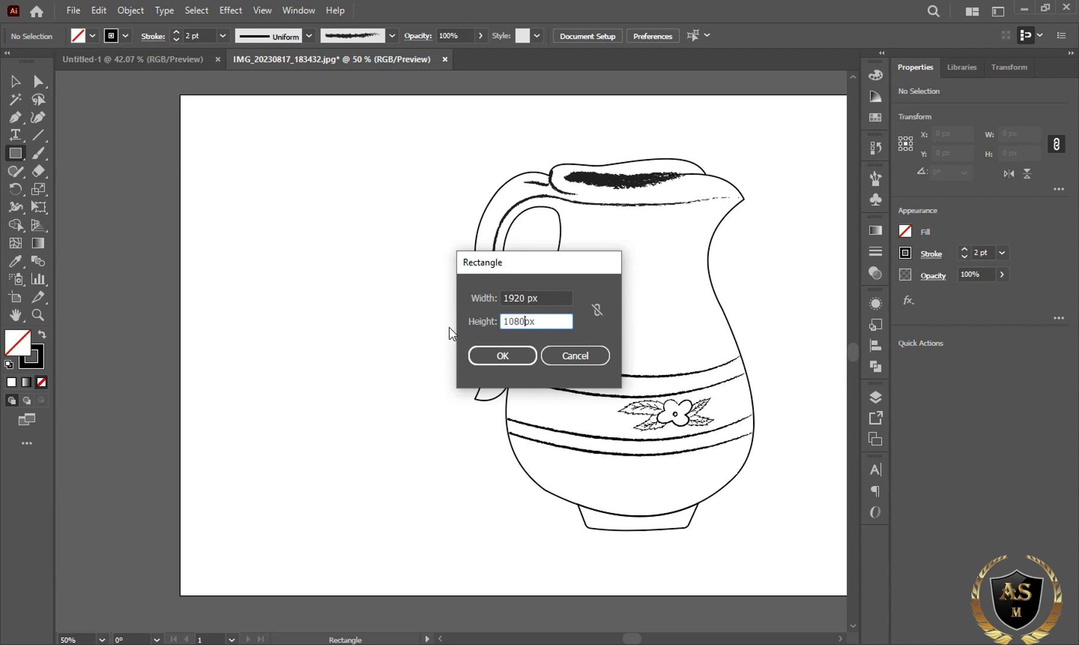
{"action": "key", "text": "Return"}
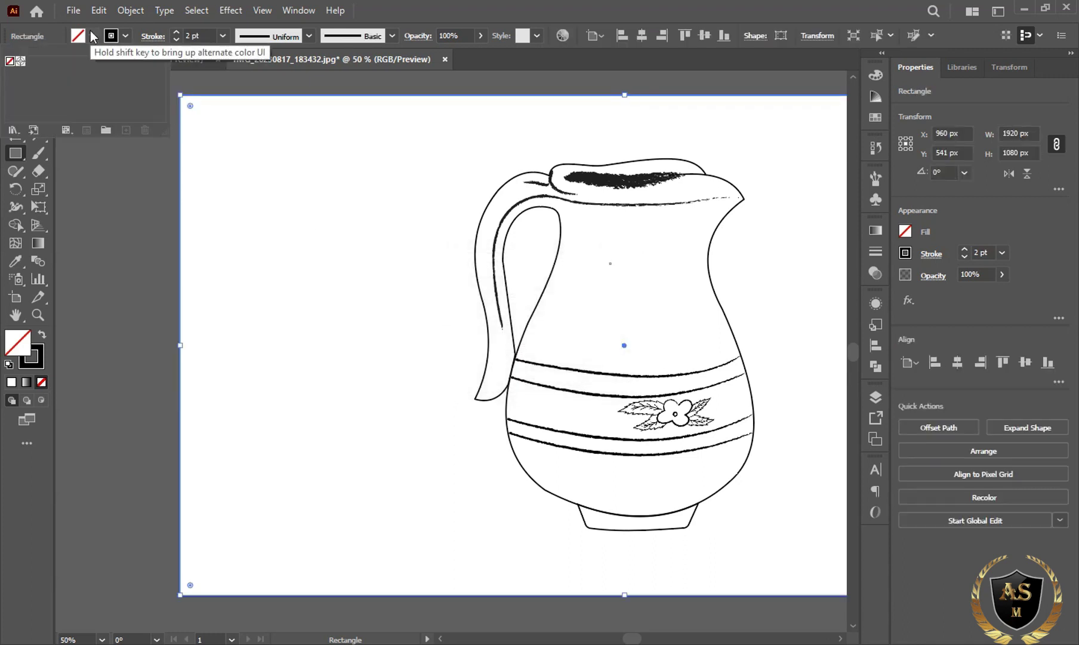
Fill the rectangle with muted brown 5C4A26 and centre it vertically on the artboard
{"action": "left_click", "coordinate": [881, 77]}
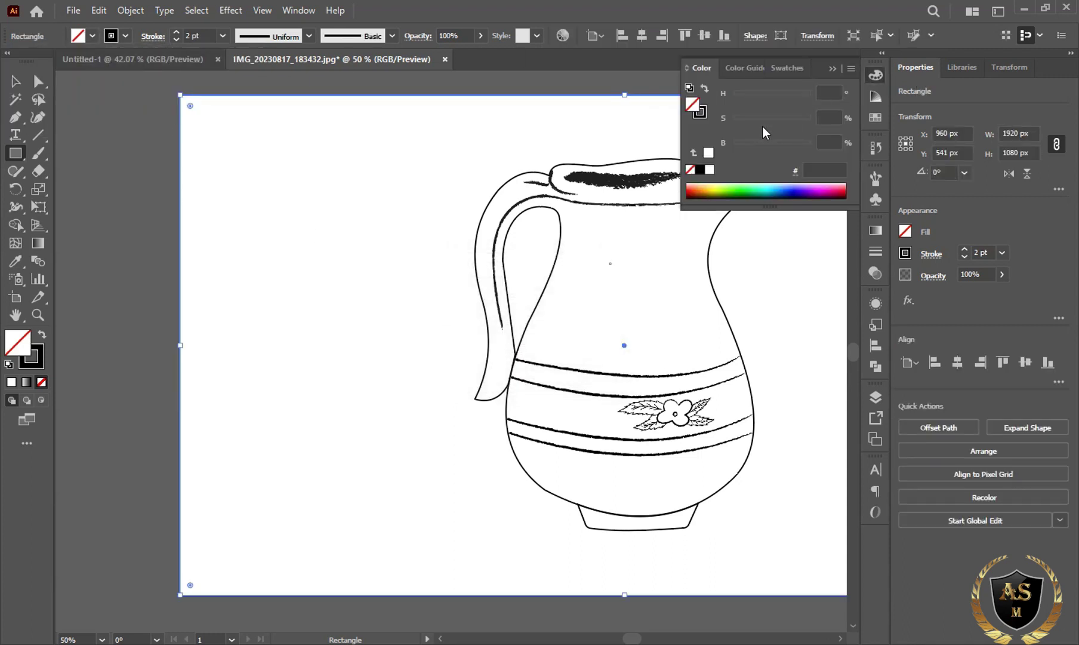
{"action": "left_click", "coordinate": [711, 189]}
{"action": "left_click_drag", "start_coordinate": [713, 186], "coordinate": [706, 189]}
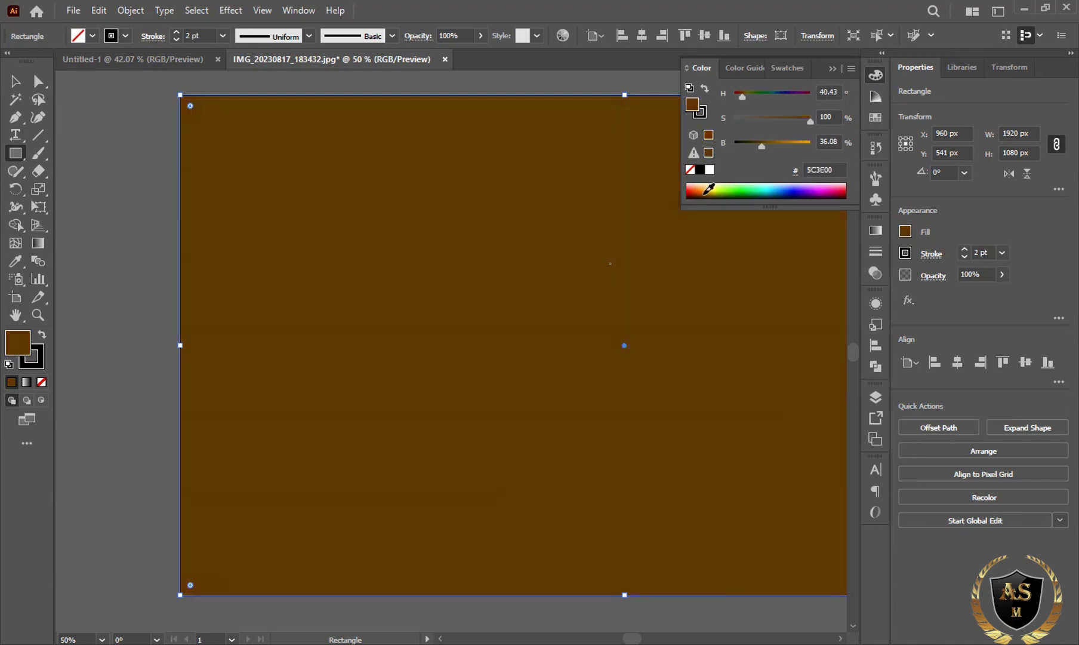
{"action": "left_click_drag", "start_coordinate": [810, 121], "coordinate": [759, 148]}
{"action": "left_click", "coordinate": [766, 146]}
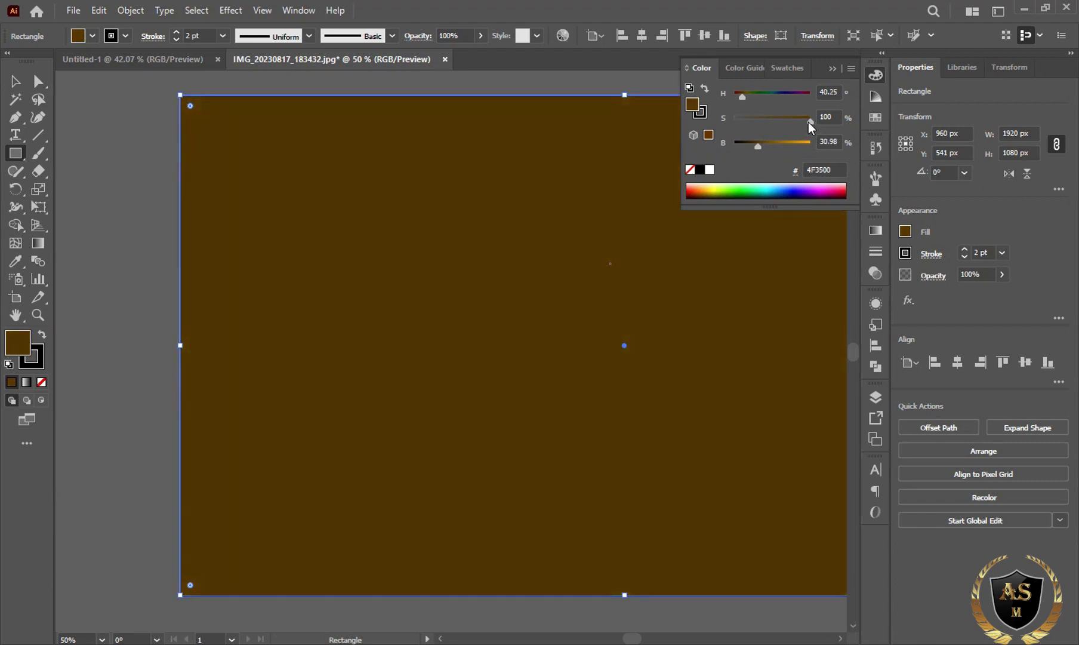
{"action": "mouse_move", "coordinate": [809, 122]}
{"action": "left_mouse_down"}
{"action": "mouse_move", "coordinate": [778, 121]}
{"action": "mouse_move", "coordinate": [761, 147]}
{"action": "left_mouse_up"}
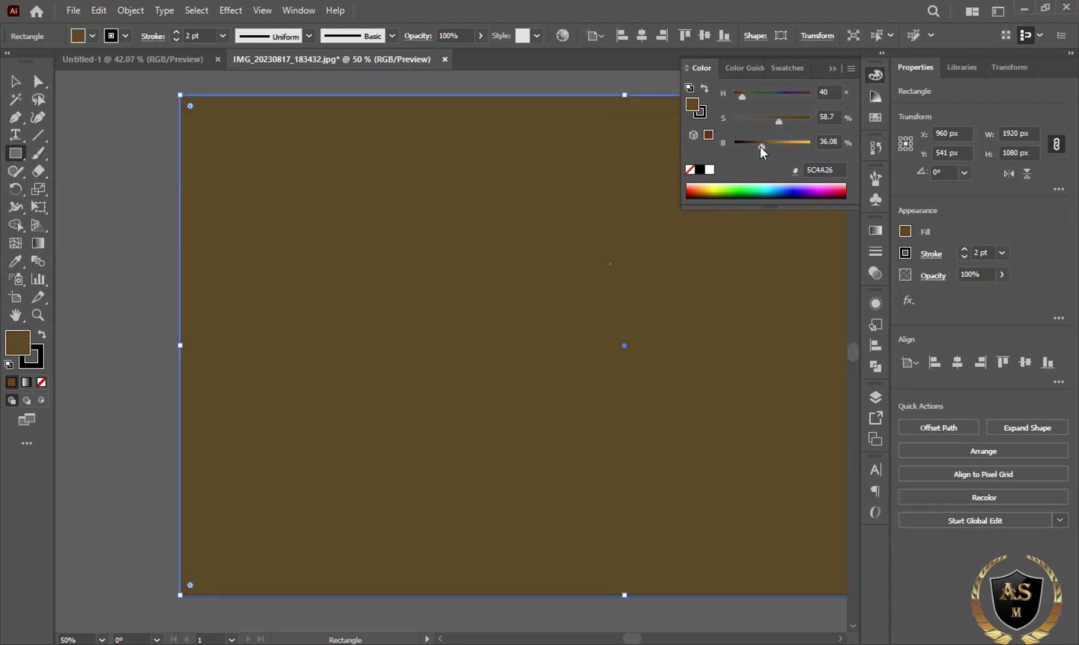
{"action": "left_click", "coordinate": [832, 69]}
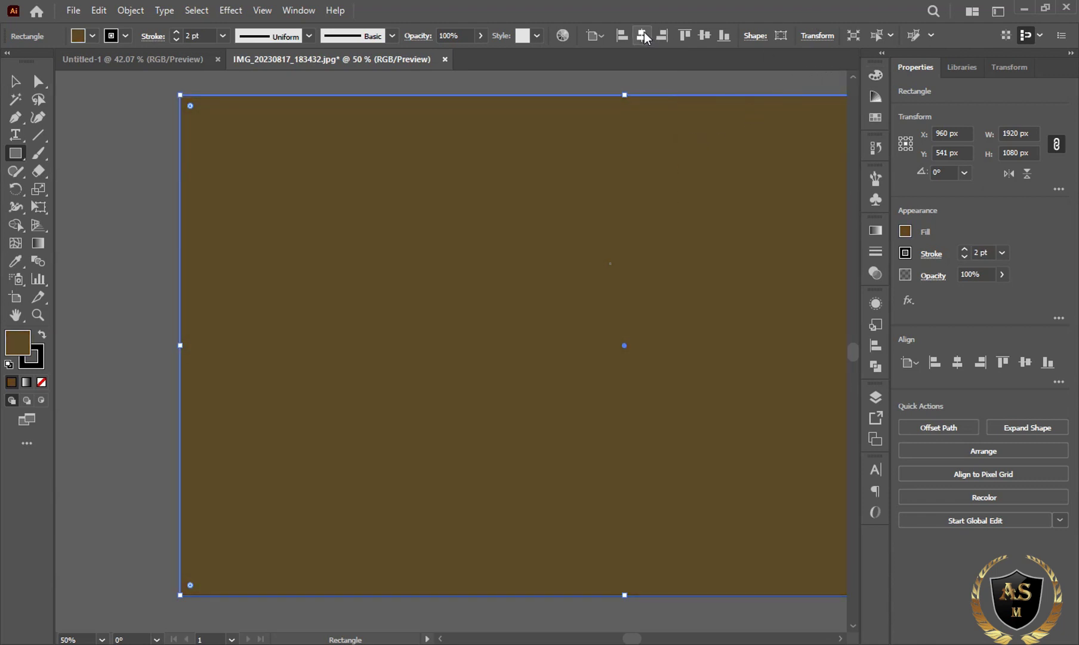
{"action": "left_click", "coordinate": [705, 36]}
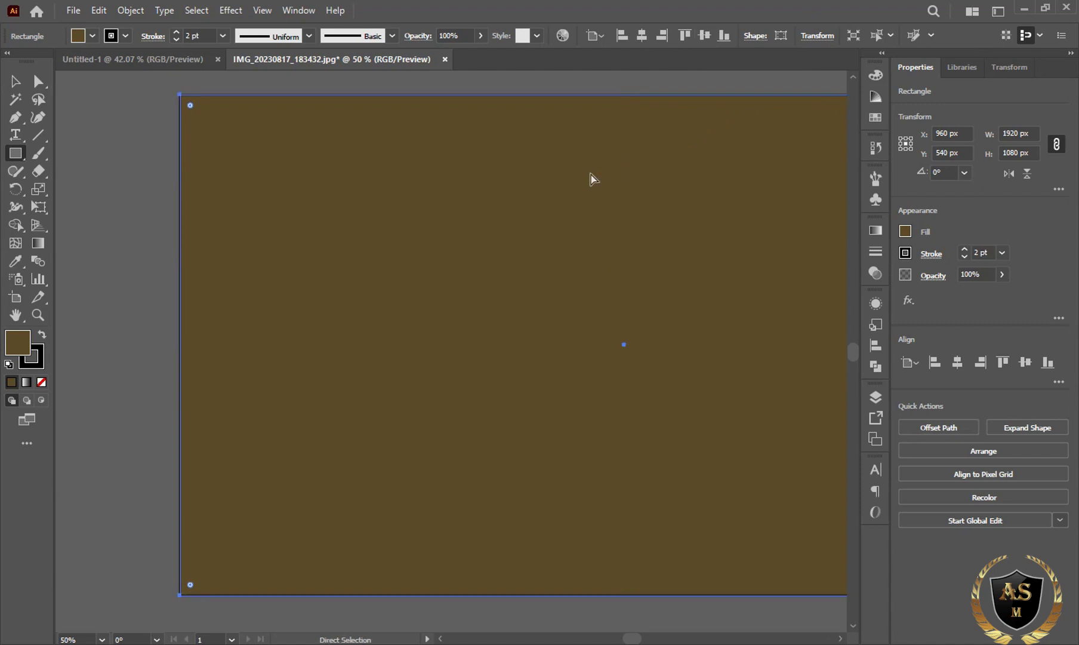
Send the brown rectangle behind the line art without a stroke and recentre the artboard view
{"action": "key", "text": "ctrl+shift+bracketleft"}
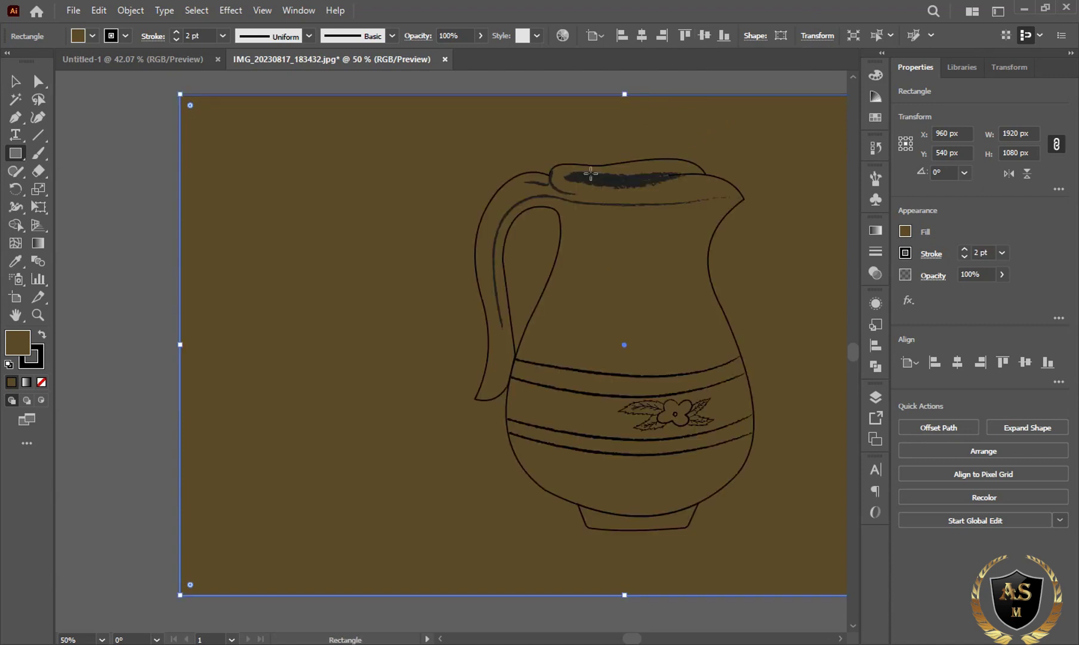
{"action": "key", "text": "a"}
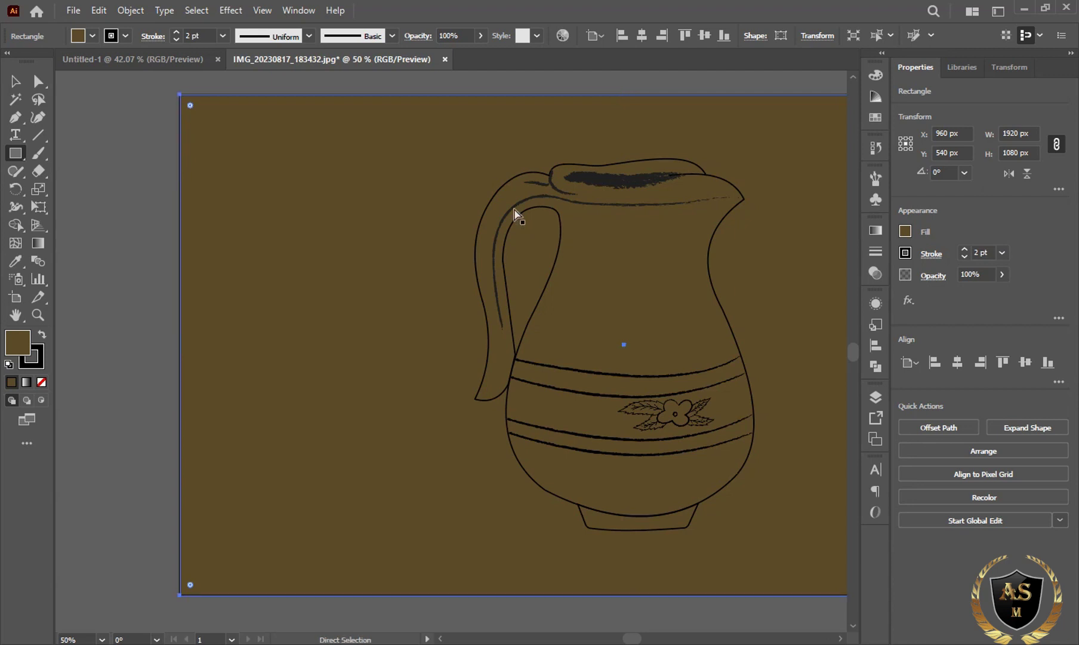
{"action": "left_click", "coordinate": [163, 331]}
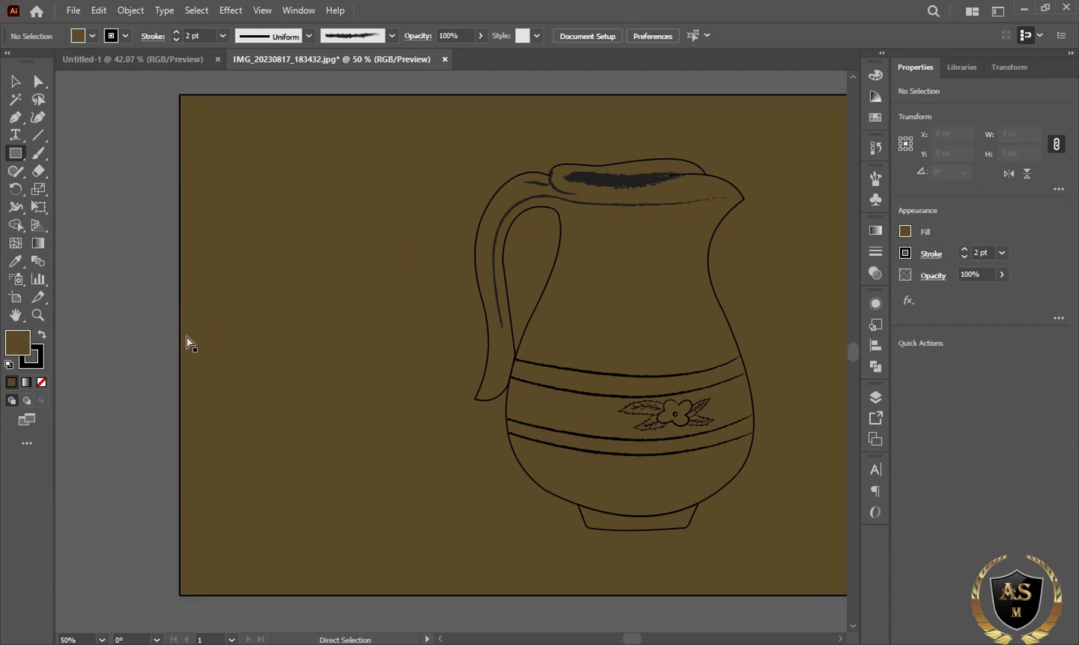
{"action": "left_click", "coordinate": [187, 338]}
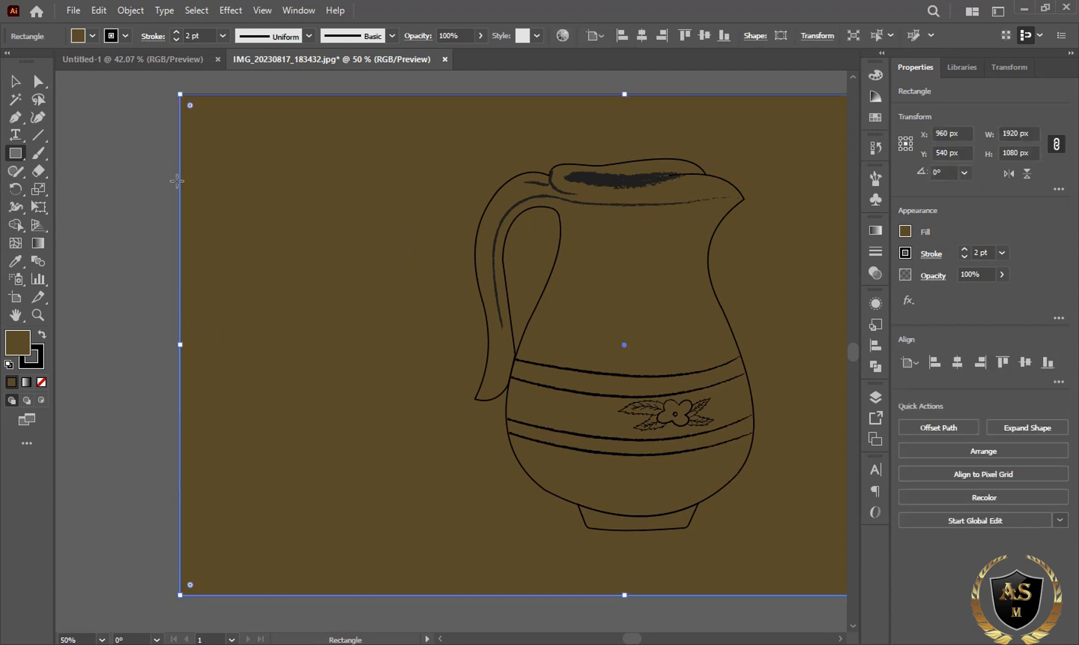
{"action": "left_click", "coordinate": [137, 262]}
{"action": "left_click", "coordinate": [574, 355]}
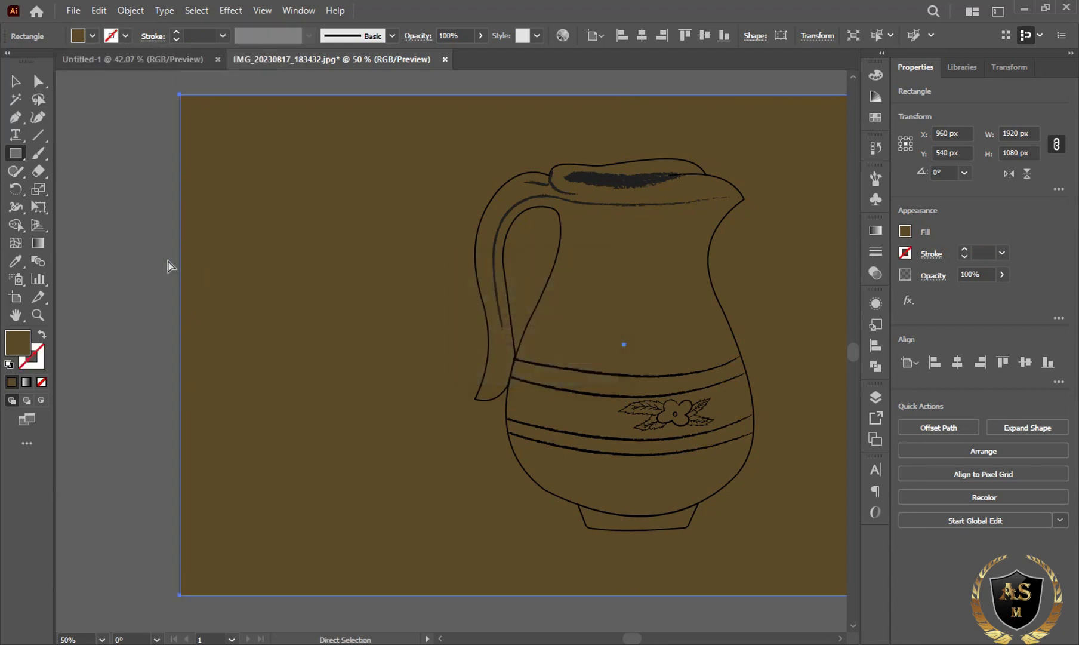
{"action": "left_click", "coordinate": [390, 309], "text": "ctrl"}
{"action": "left_click", "coordinate": [174, 280], "text": "ctrl"}
{"action": "key", "text": "ctrl+minus"}
{"action": "key", "text": "ctrl+minus"}
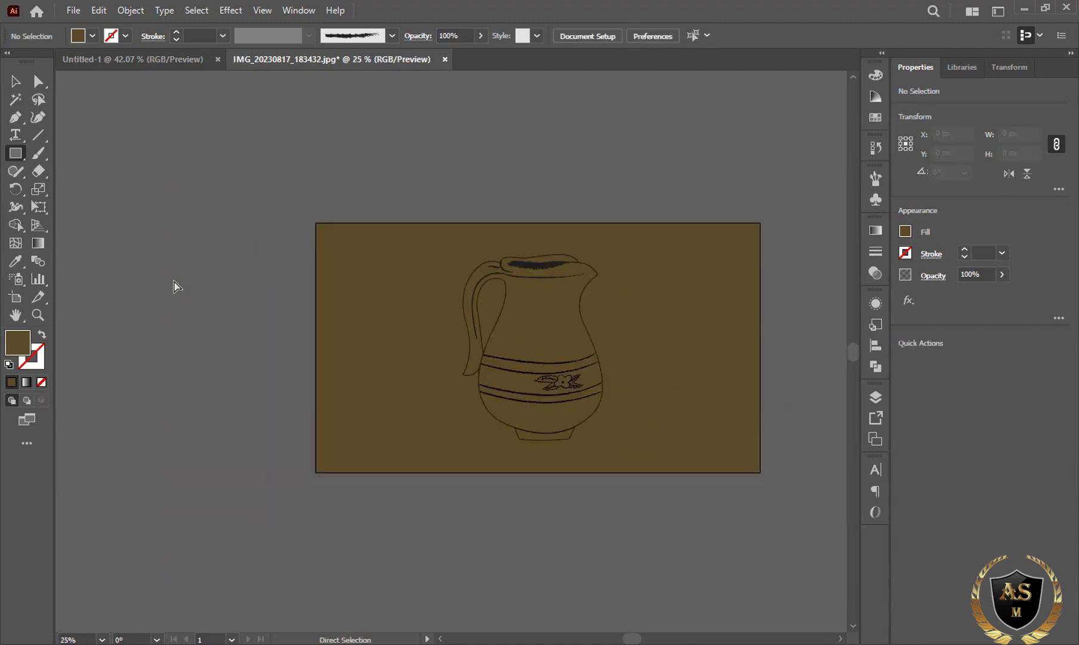
{"action": "key", "text": "ctrl+plus"}
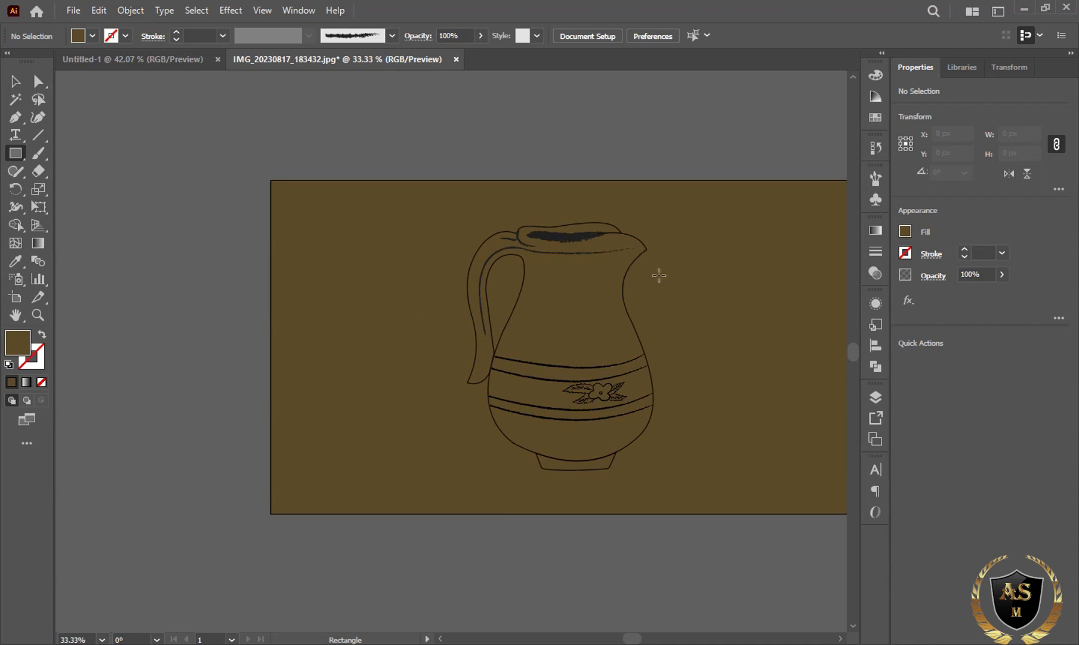
{"action": "left_click_drag", "start_coordinate": [644, 269], "coordinate": [555, 271]}
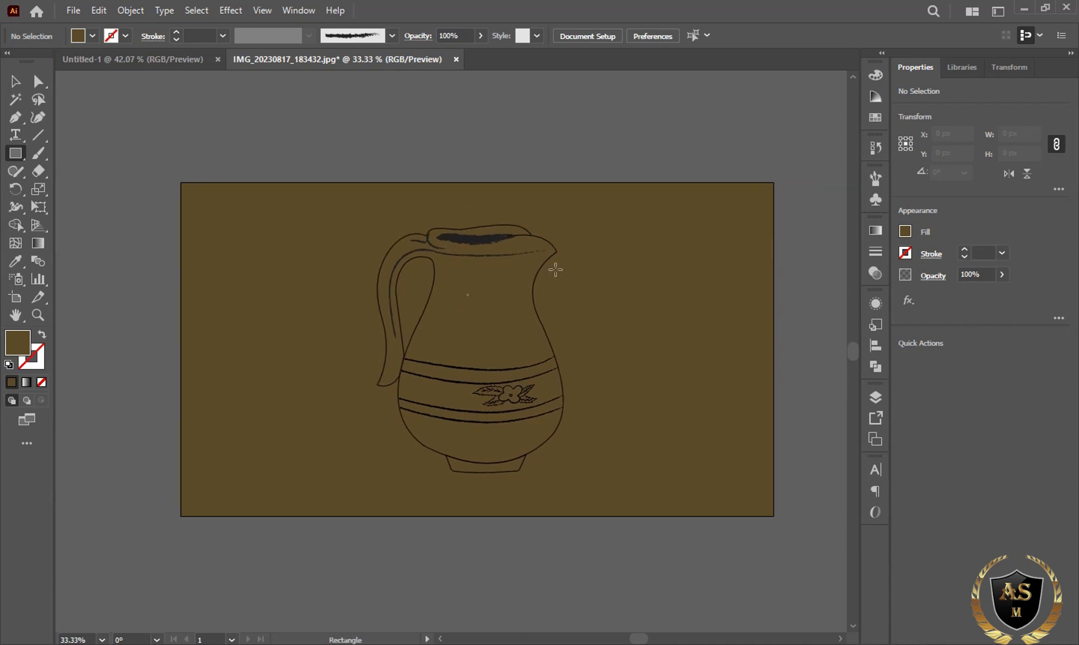